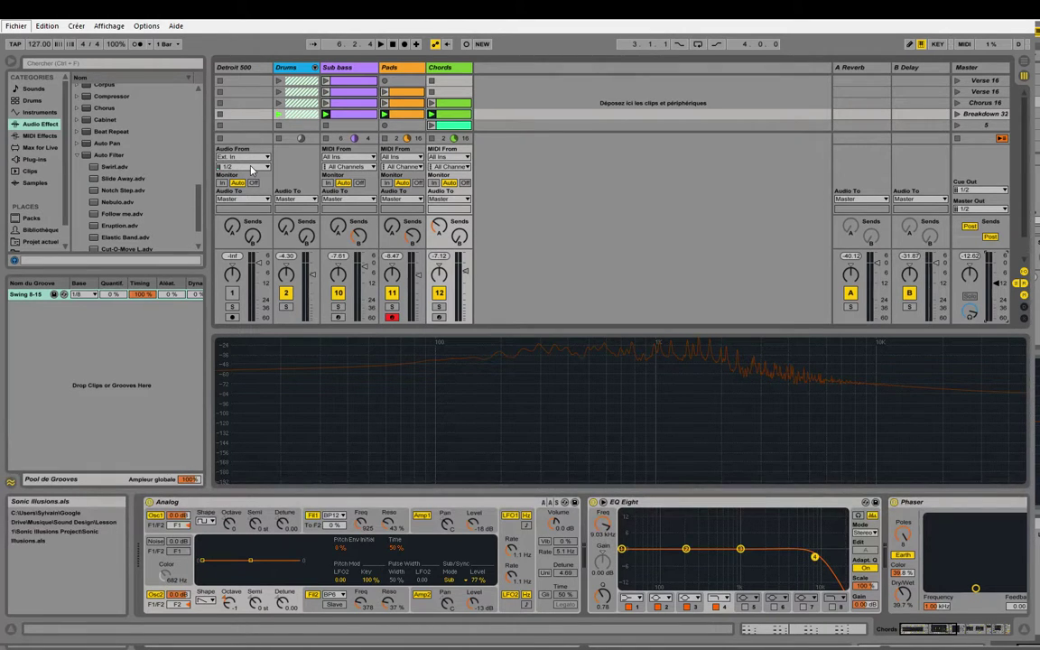
# Step: Open the Harmonic Overtones set and show its tracks in the Arrangement view
pyautogui.click(252, 169)
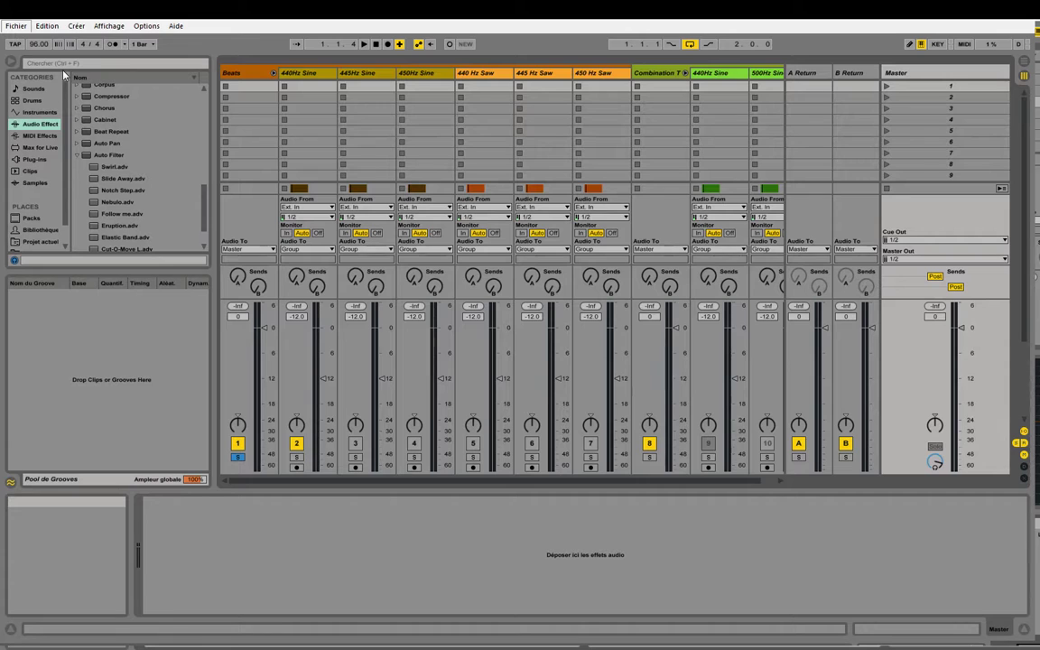
pyautogui.click(243, 171)
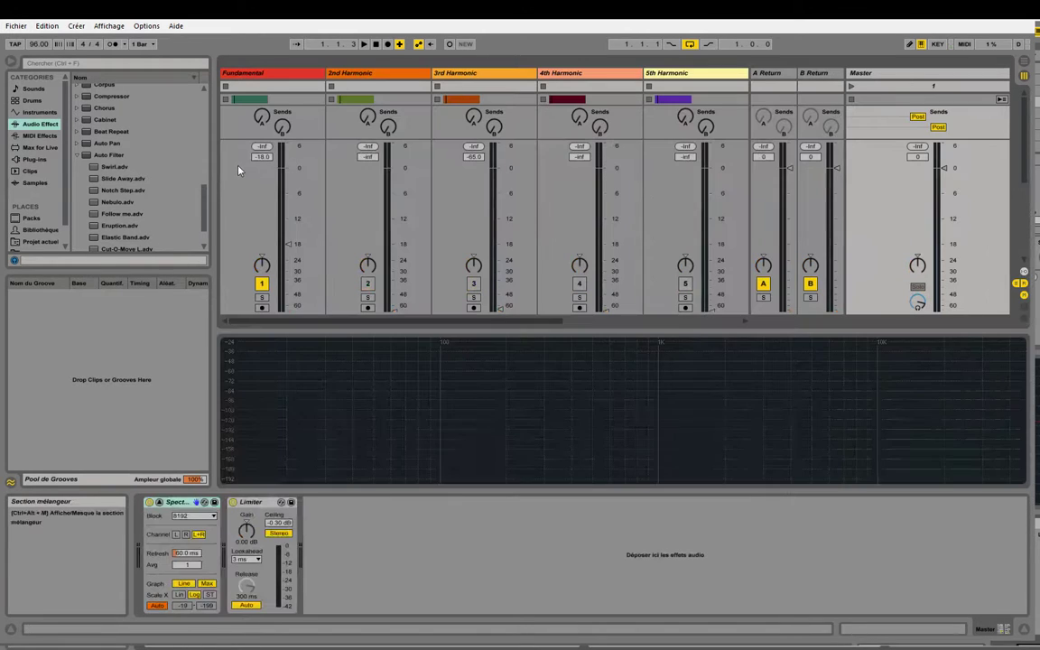
pyautogui.click(1025, 65)
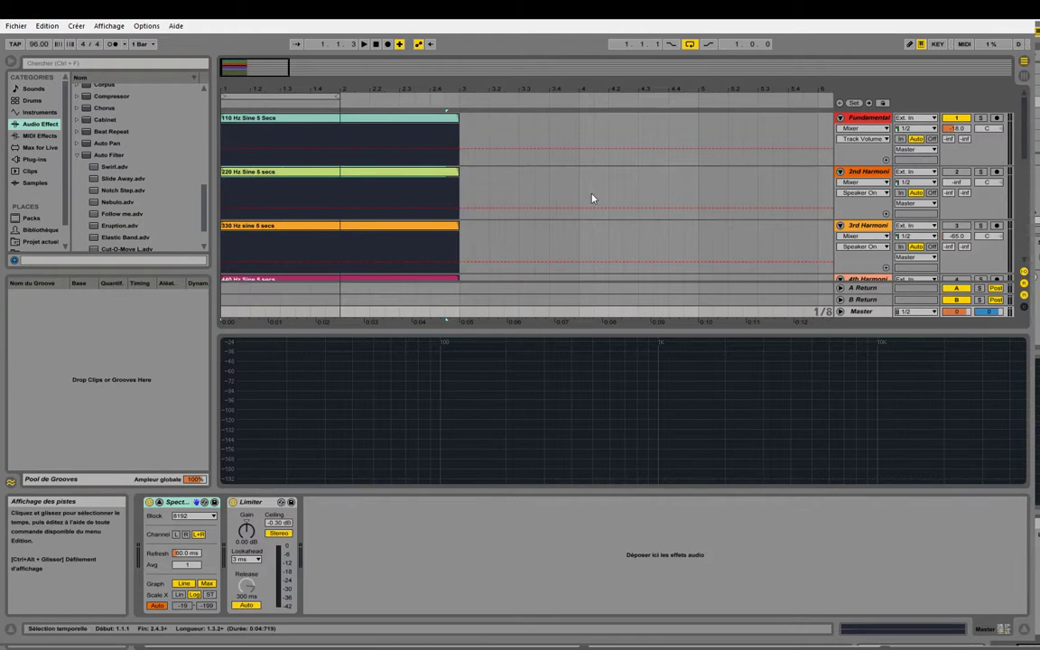
# Step: Review the sine-wave tracks from the Fundamental to the 9th Harmonic and start playback of the arrangement
pyautogui.scroll(-5, 1021, 199)
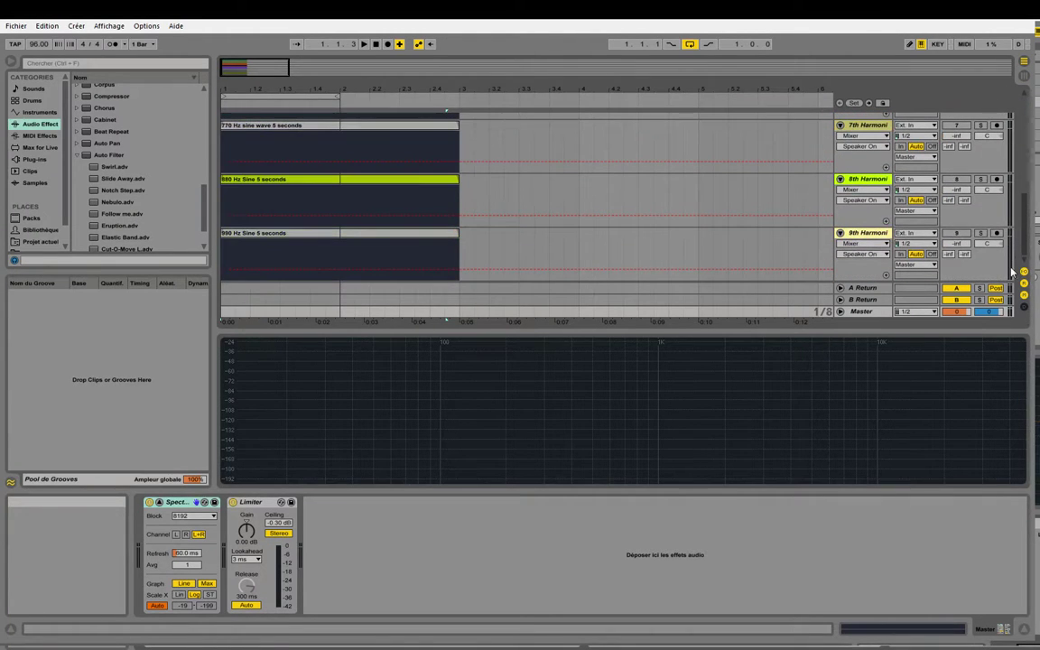
pyautogui.scroll(5, 1018, 256)
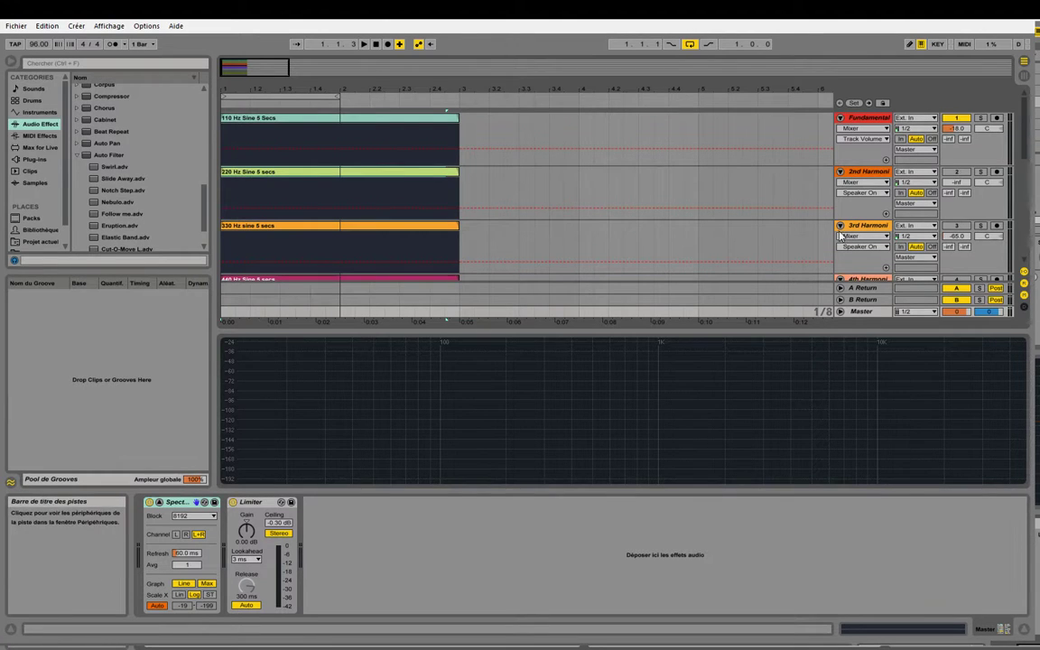
pyautogui.scroll(-2, 841, 237)
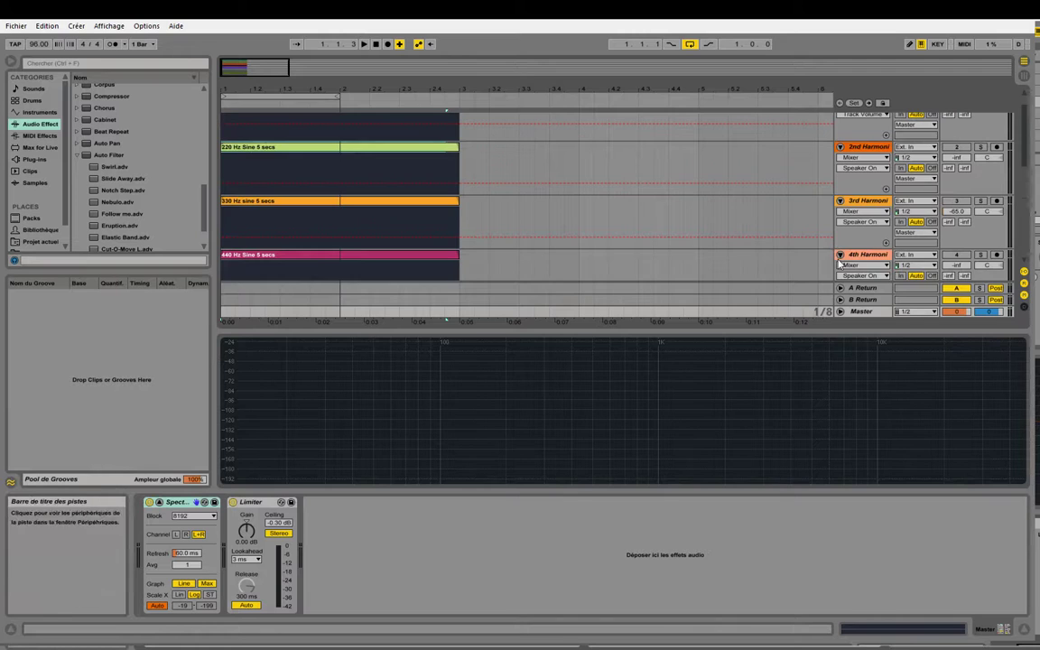
pyautogui.scroll(-2, 840, 262)
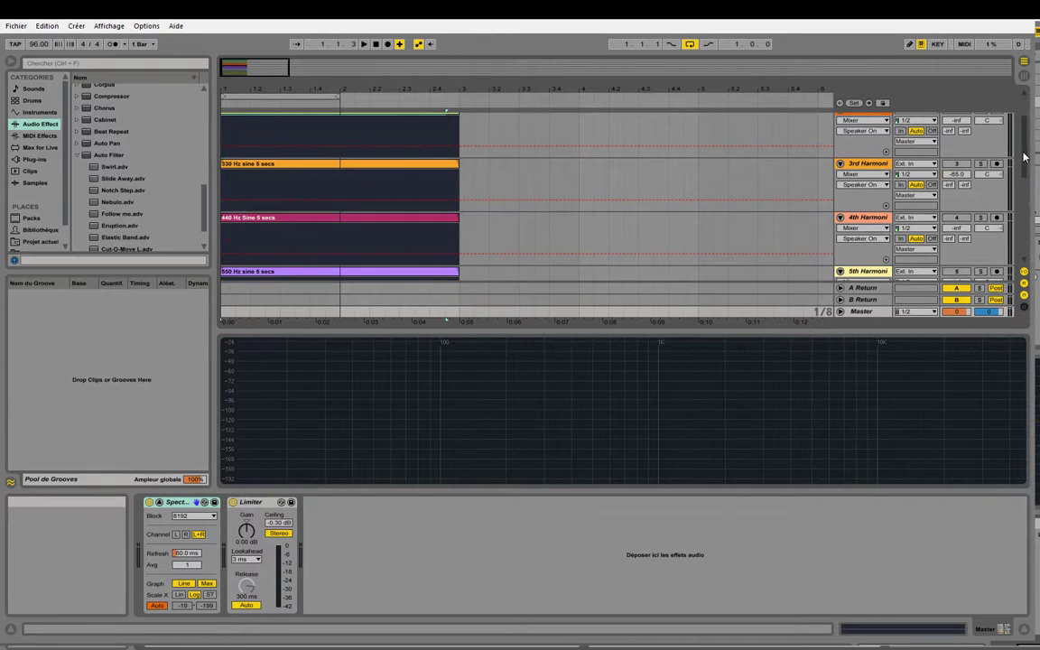
pyautogui.scroll(3, 1024, 158)
pyautogui.click(363, 44)
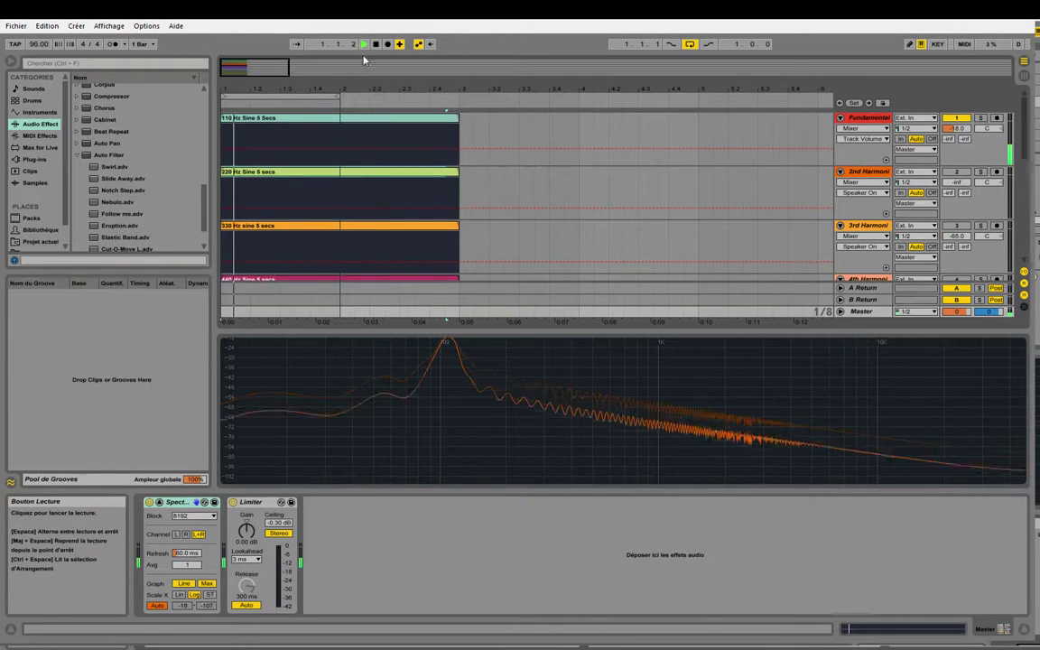
# Step: Show the Session view mixer, activate the 2nd Harmonic track and set its volume to -24.5 dB
pyautogui.click(1024, 78)
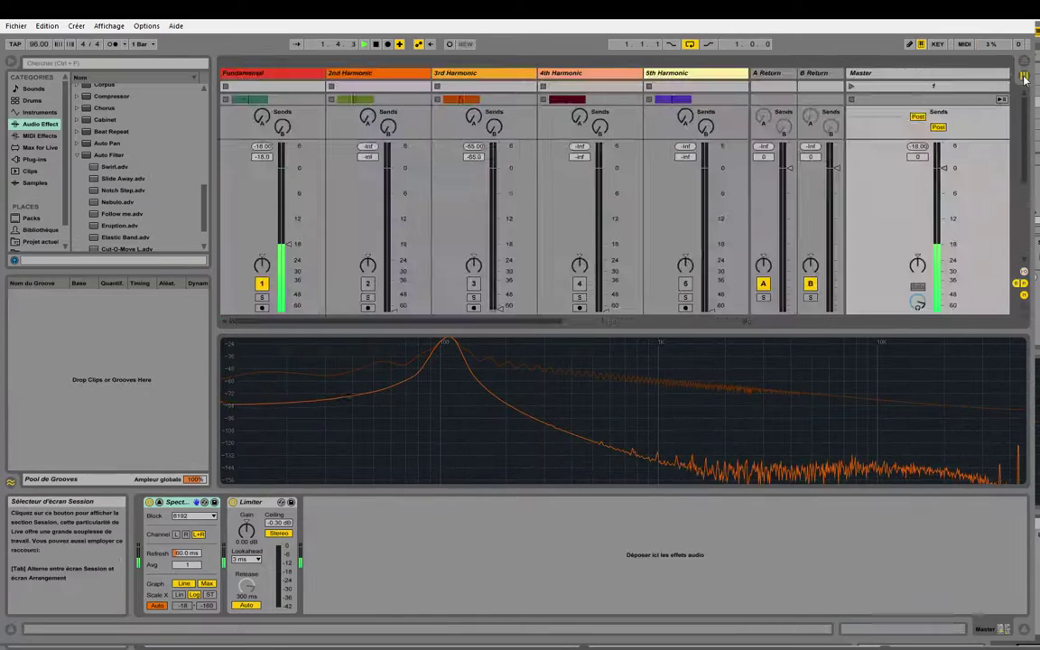
pyautogui.click(367, 285)
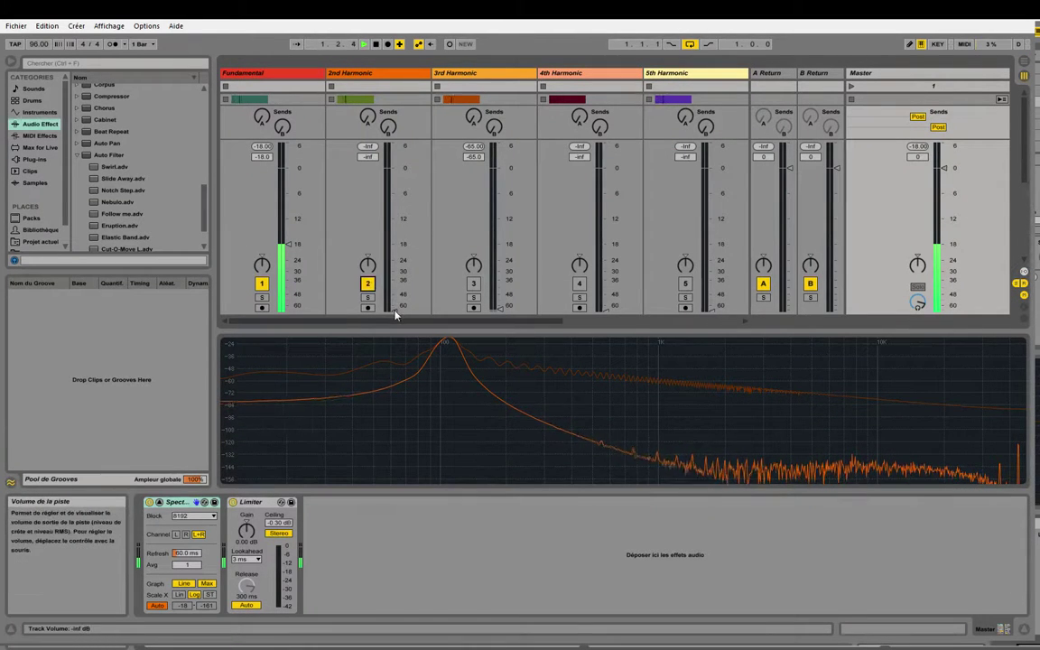
pyautogui.moveTo(394, 313); pyautogui.dragTo(395, 261)
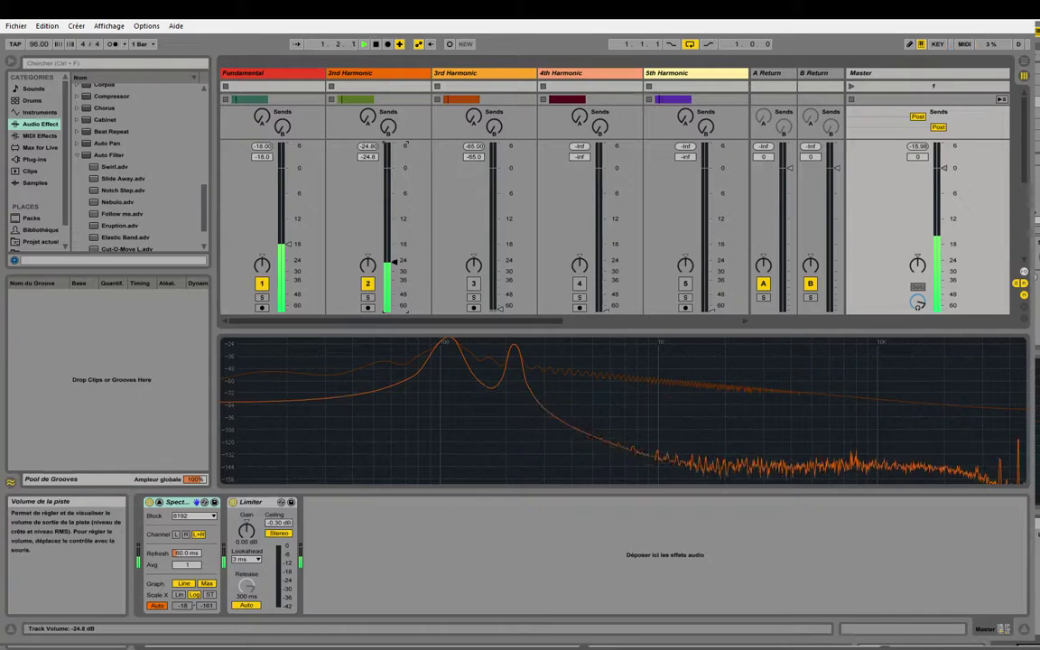
# Step: Activate the 3rd Harmonic track at -30.0 dB and lower the Master volume to -6.2 dB
pyautogui.click(473, 283)
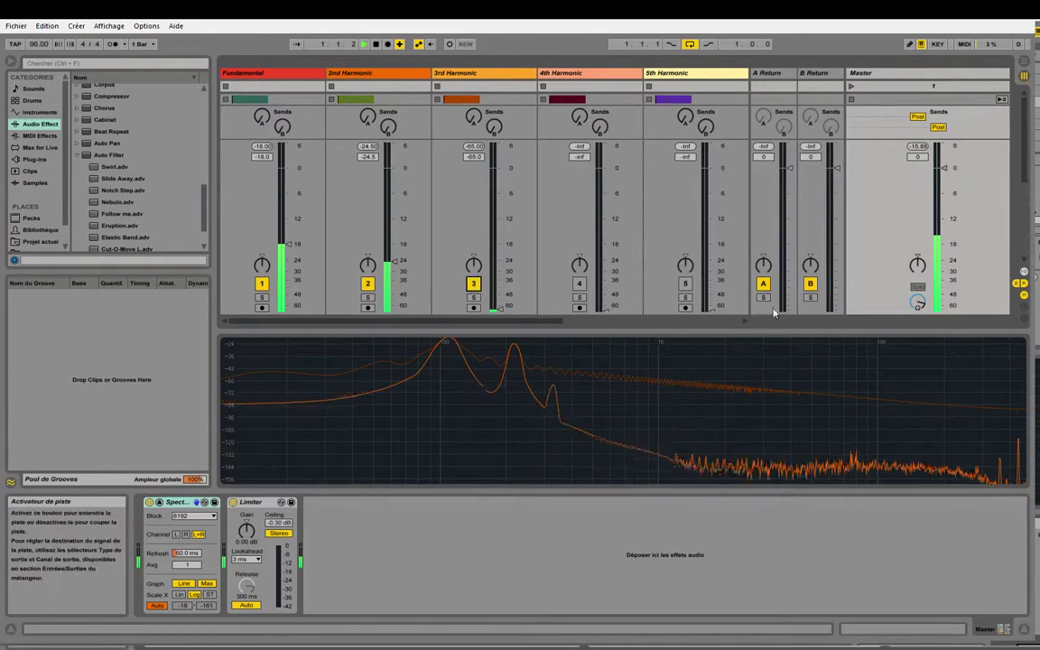
pyautogui.moveTo(946, 169); pyautogui.dragTo(945, 194)
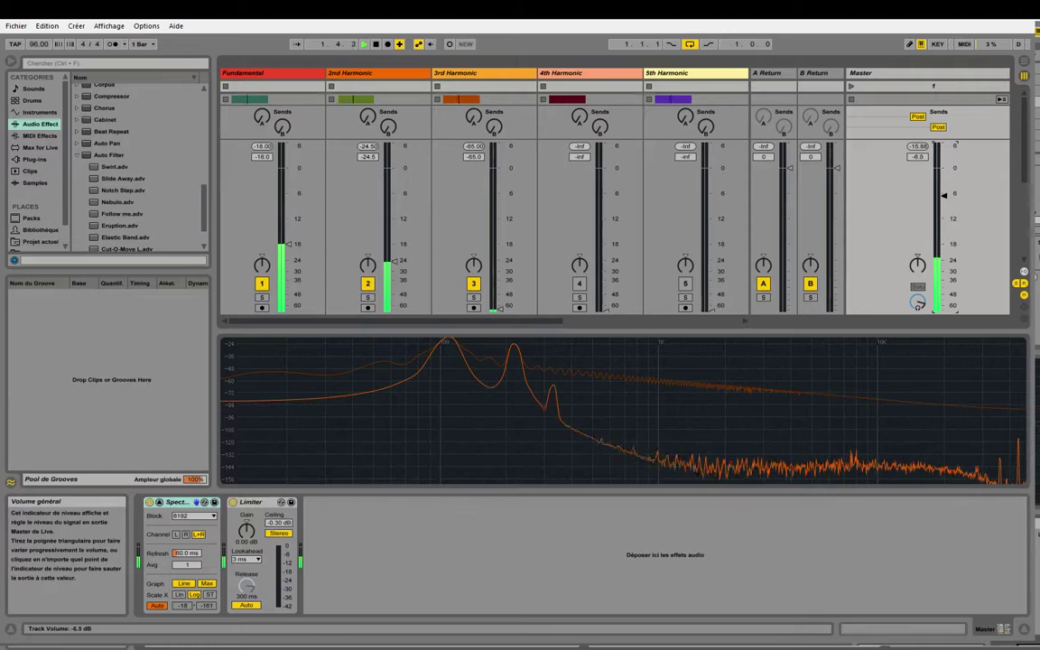
pyautogui.moveTo(499, 308); pyautogui.dragTo(500, 272)
# Step: Activate the 4th and 5th Harmonic tracks and set their volumes to -36.0 dB and -39.0 dB
pyautogui.click(580, 283)
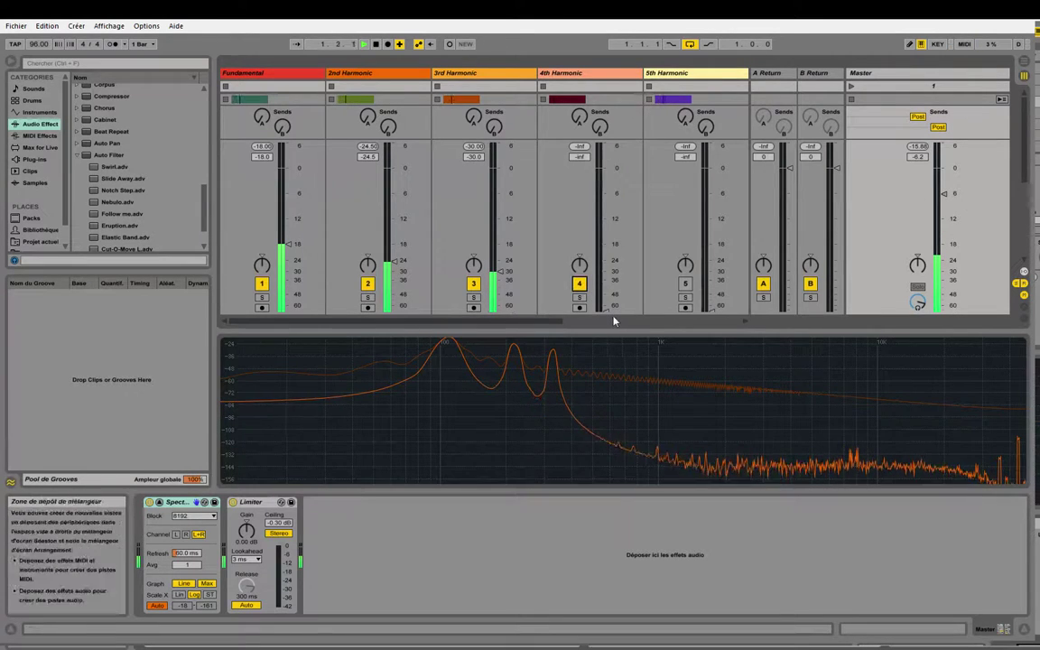
pyautogui.moveTo(604, 308); pyautogui.dragTo(605, 280)
pyautogui.click(685, 283)
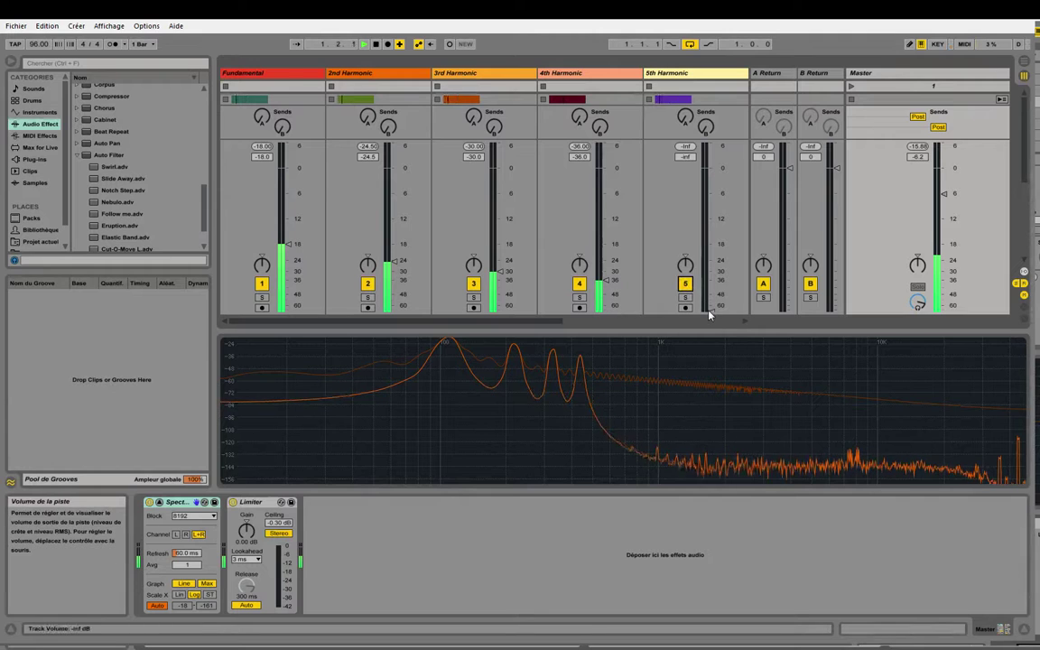
pyautogui.moveTo(710, 311); pyautogui.dragTo(710, 282)
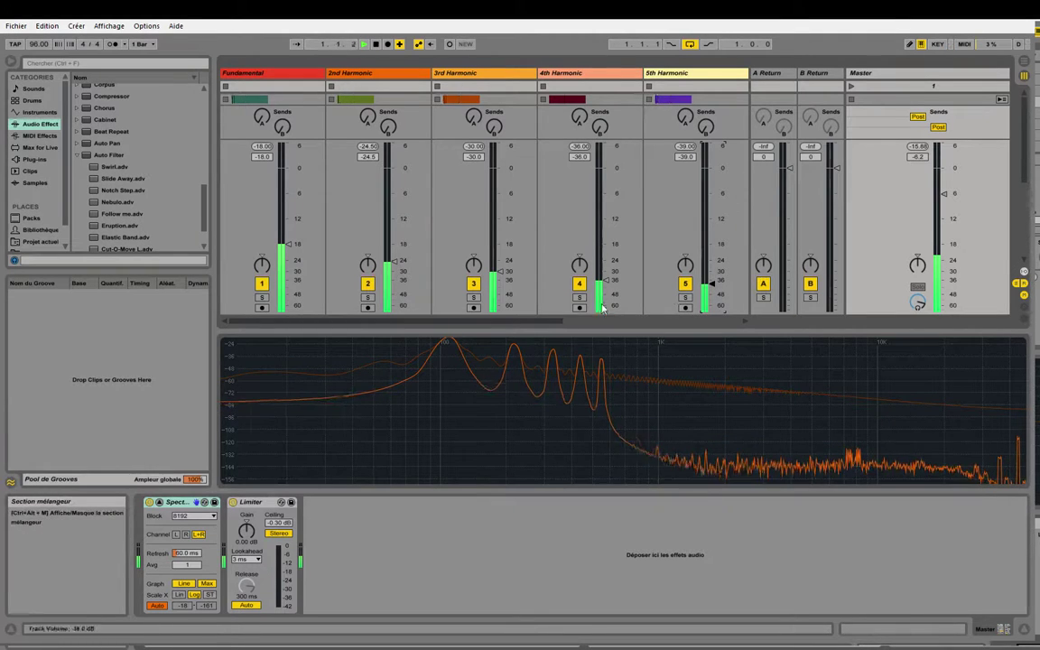
# Step: Activate the 6th and 7th Harmonic tracks and set their volumes to -45.0 dB and -46.0 dB
pyautogui.moveTo(520, 320); pyautogui.dragTo(655, 320)
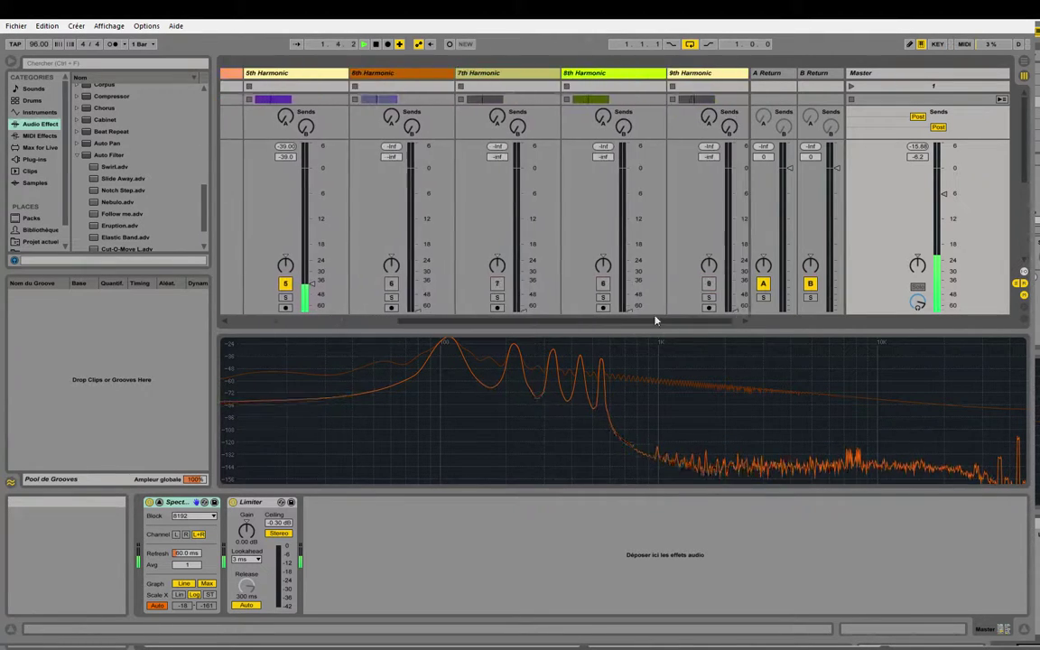
pyautogui.click(391, 283)
pyautogui.moveTo(418, 308); pyautogui.dragTo(418, 294)
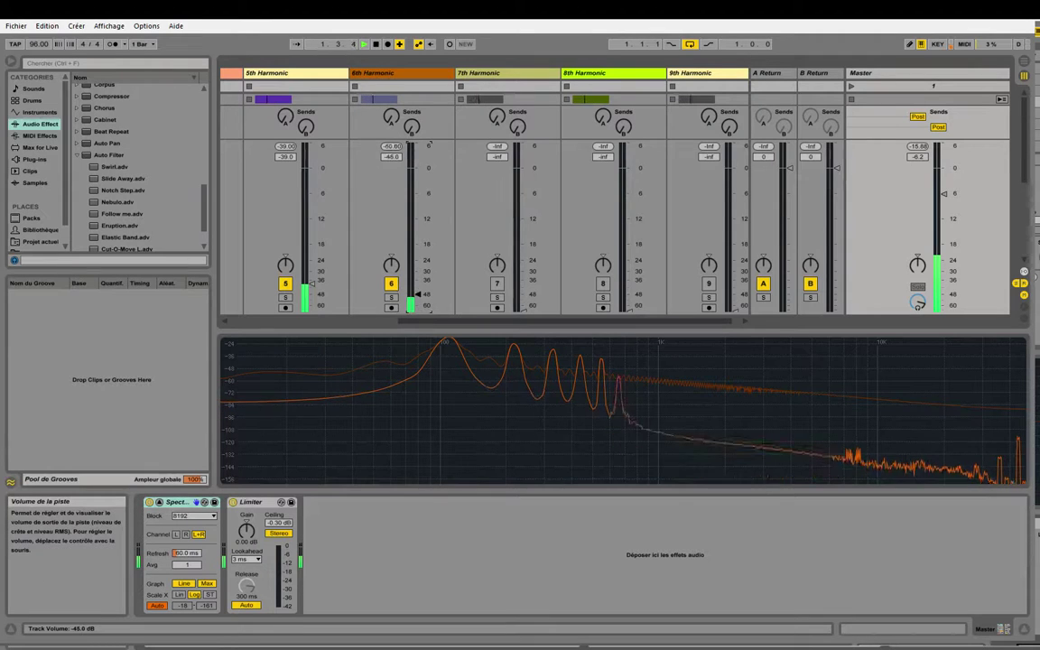
pyautogui.click(497, 284)
pyautogui.moveTo(522, 309); pyautogui.dragTo(524, 291)
# Step: Activate the 8th and 9th Harmonic tracks and set their volumes to -49.0 dB and -51.0 dB
pyautogui.click(603, 283)
pyautogui.moveTo(626, 313); pyautogui.dragTo(623, 292)
pyautogui.hscroll(2, 632, 288)
pyautogui.click(685, 284)
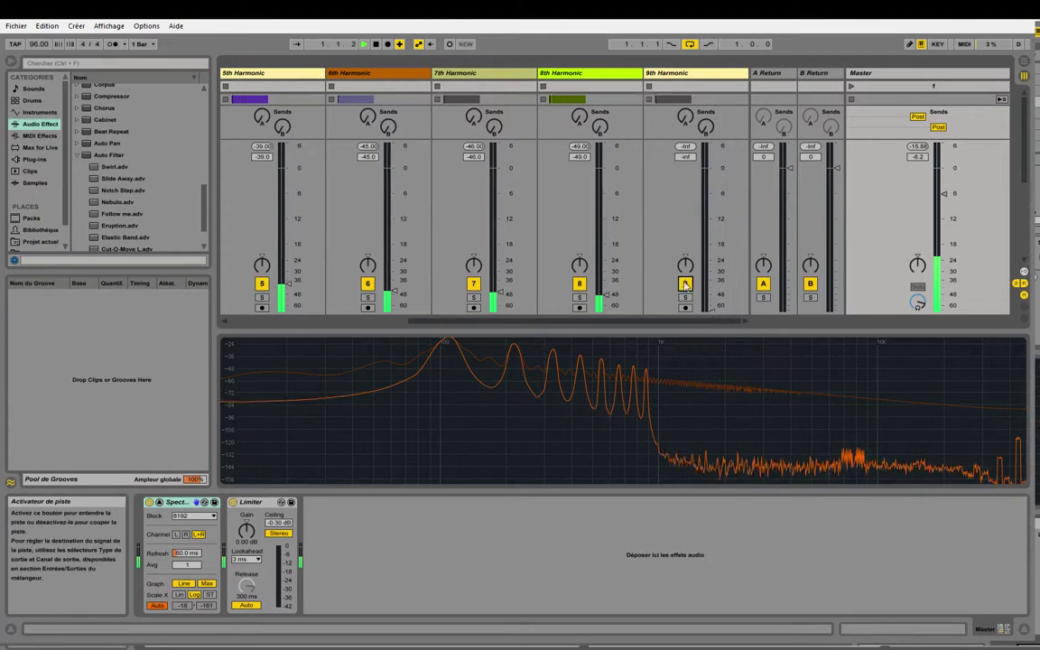
pyautogui.moveTo(710, 310)
pyautogui.mouseDown()
pyautogui.moveTo(713, 291)
pyautogui.moveTo(713, 301)
pyautogui.mouseUp()
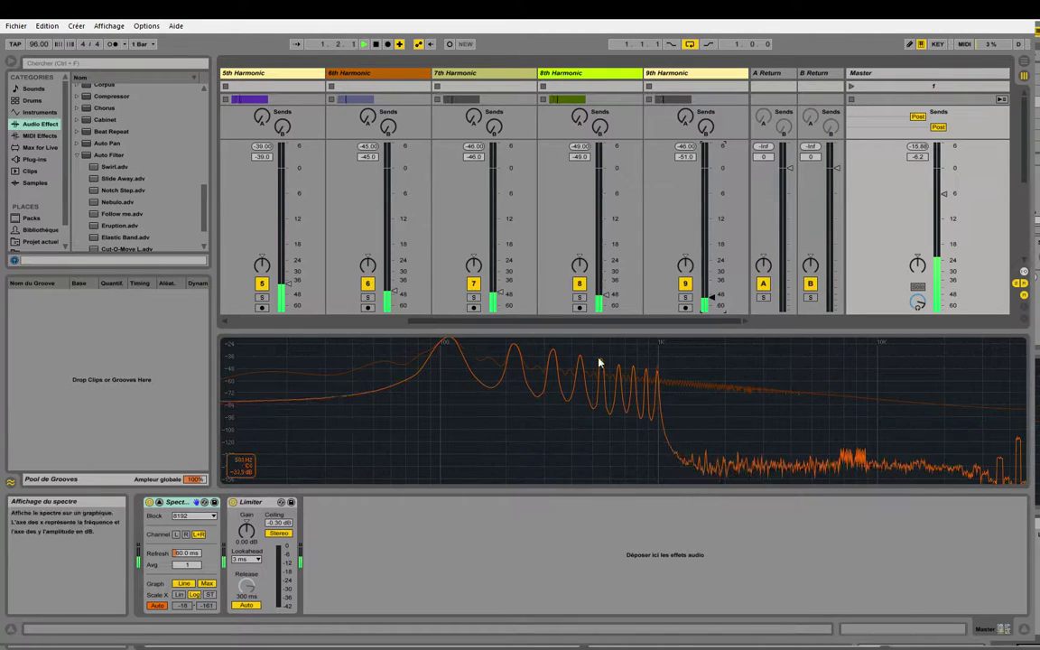
# Step: Open the 220 Hz sine clip of the 2nd Harmonic track in the arrangement and detune it by 41 ct
pyautogui.hscroll(-5, 481, 299)
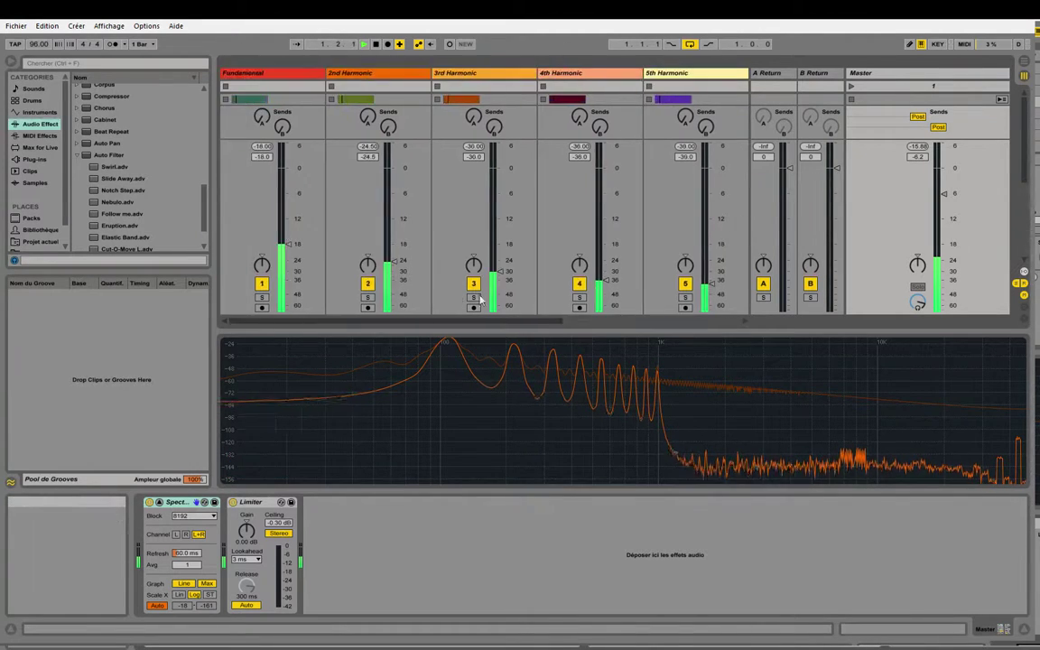
pyautogui.press('Tab')
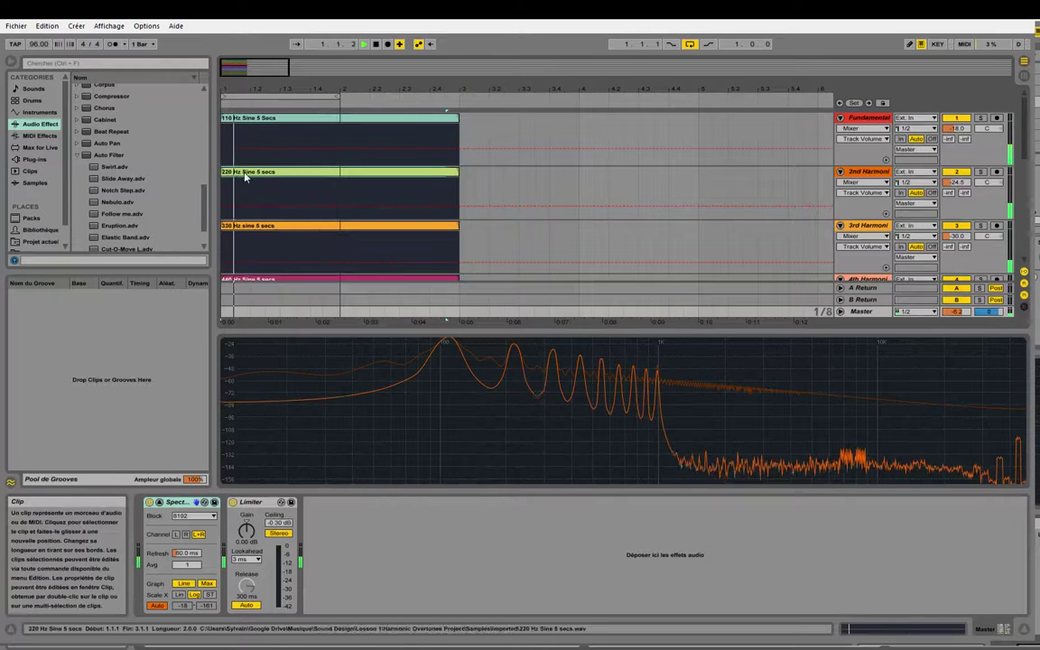
pyautogui.doubleClick(275, 172)
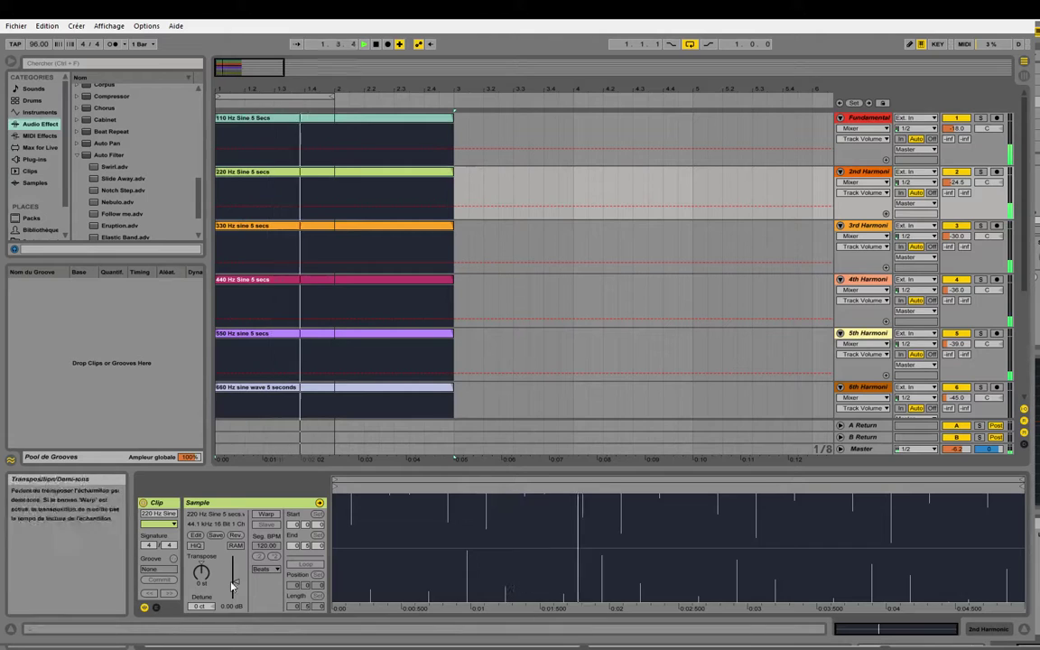
pyautogui.moveTo(200, 603); pyautogui.dragTo(200, 555)
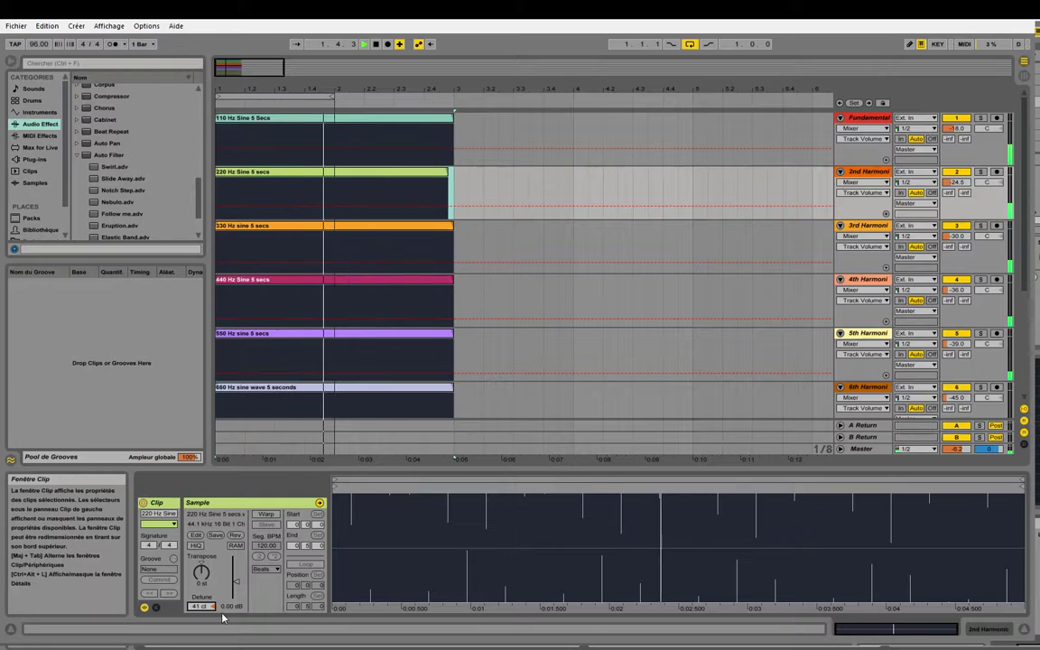
# Step: Detune the 330 Hz and 440 Hz sine clips, and set the 550 Hz clip to 1 st transposition with 32 ct detune
pyautogui.click(379, 226)
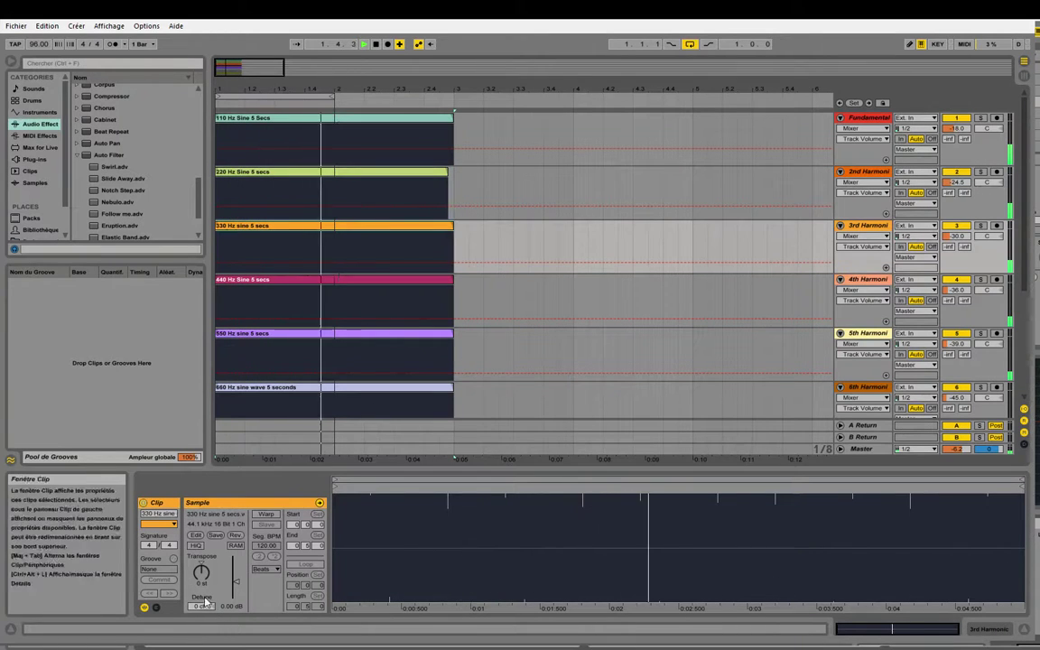
pyautogui.moveTo(205, 601)
pyautogui.mouseDown()
pyautogui.moveTo(205, 635)
pyautogui.moveTo(200, 595)
pyautogui.mouseUp()
pyautogui.click(384, 284)
pyautogui.click(442, 336)
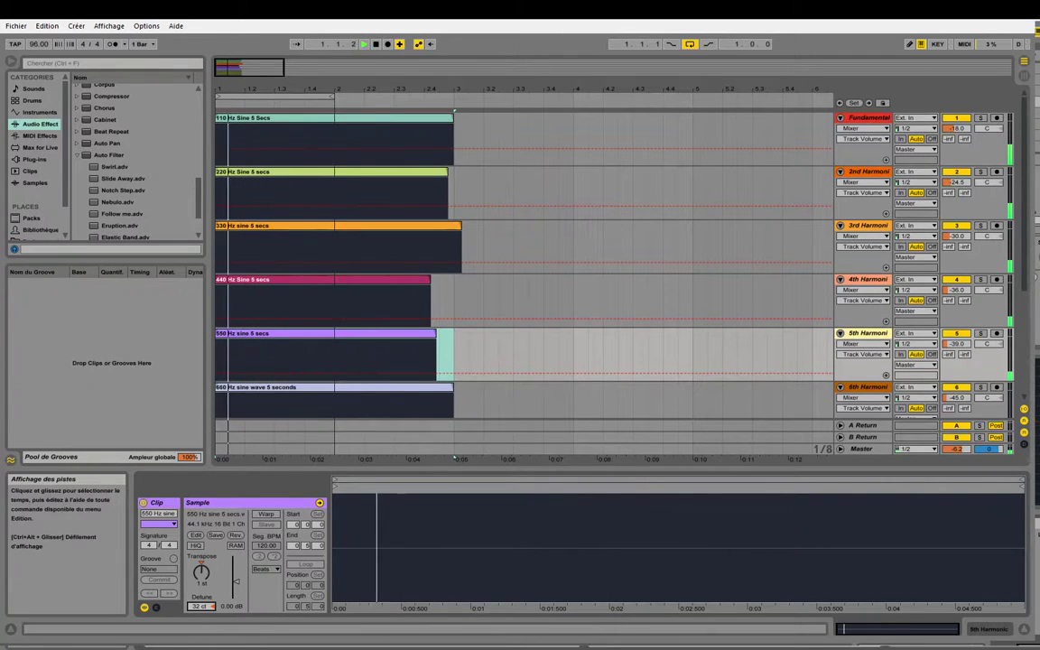
# Step: Open the Beats set, select the 440Hz Sine track and play it with the Master volume at -9.8 dB
pyautogui.press('Tab')
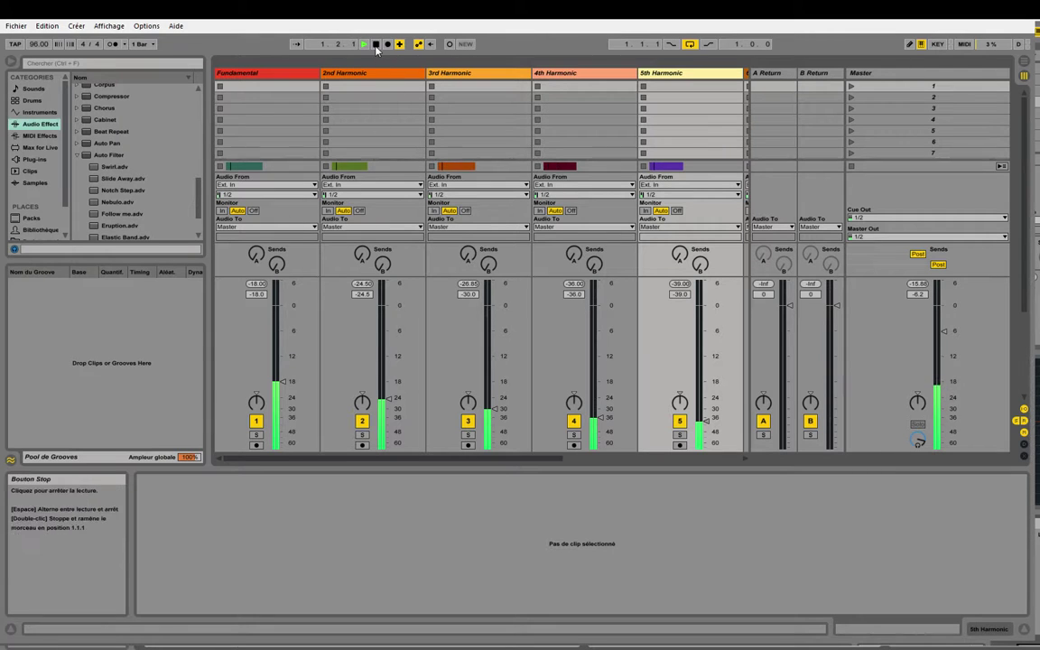
pyautogui.click(20, 26)
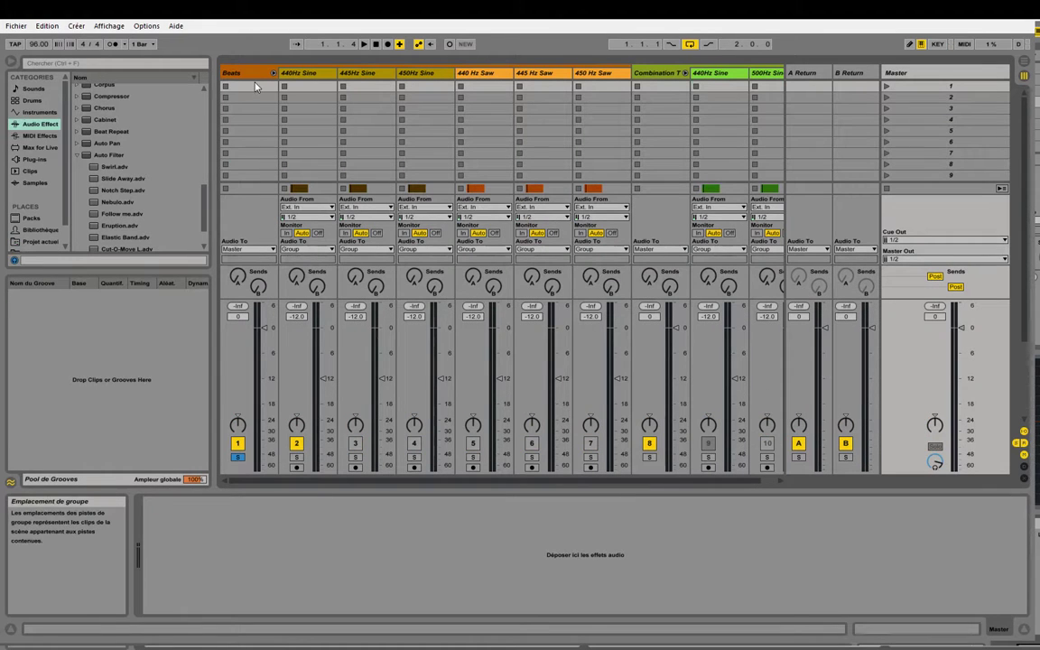
pyautogui.click(302, 75)
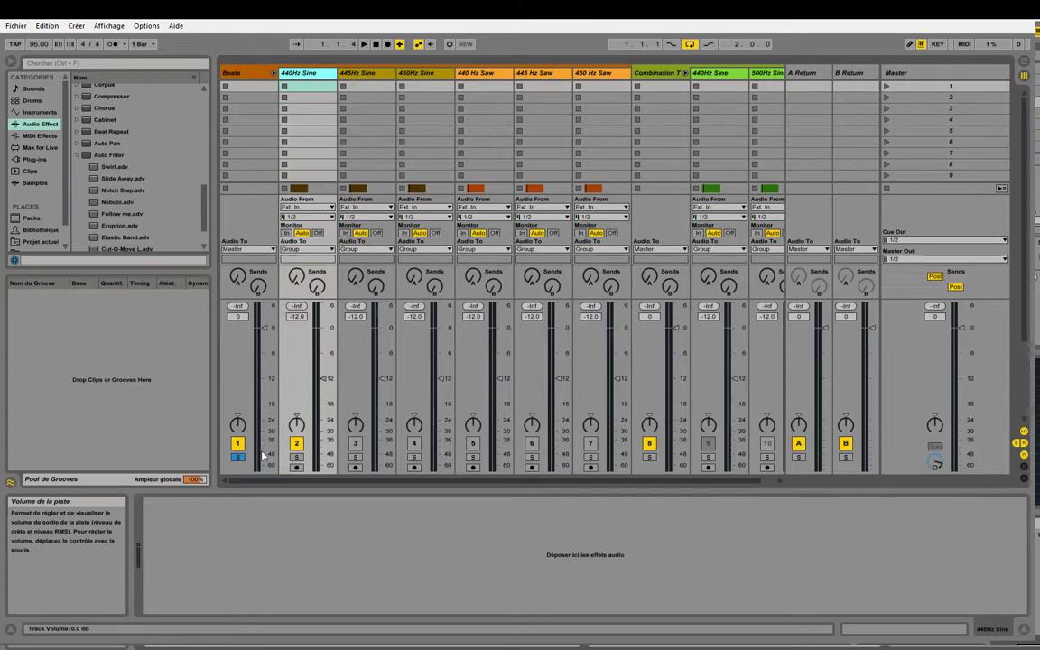
pyautogui.click(364, 43)
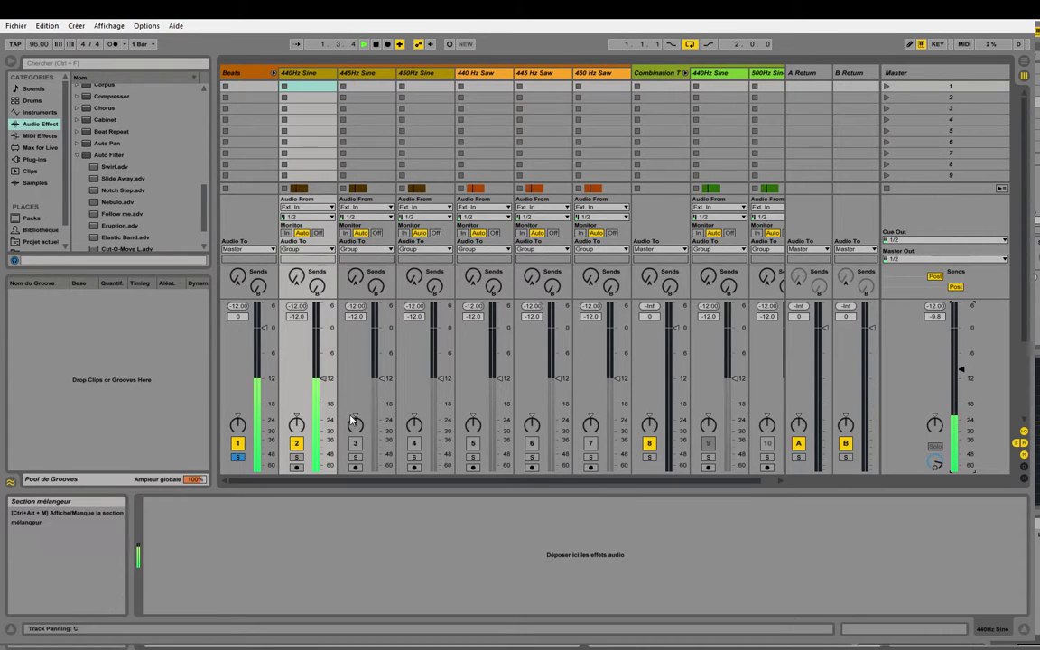
# Step: Audition the 445Hz Sine and the 450Hz Sine one at a time against the 440Hz Sine, muting each again
pyautogui.click(355, 443)
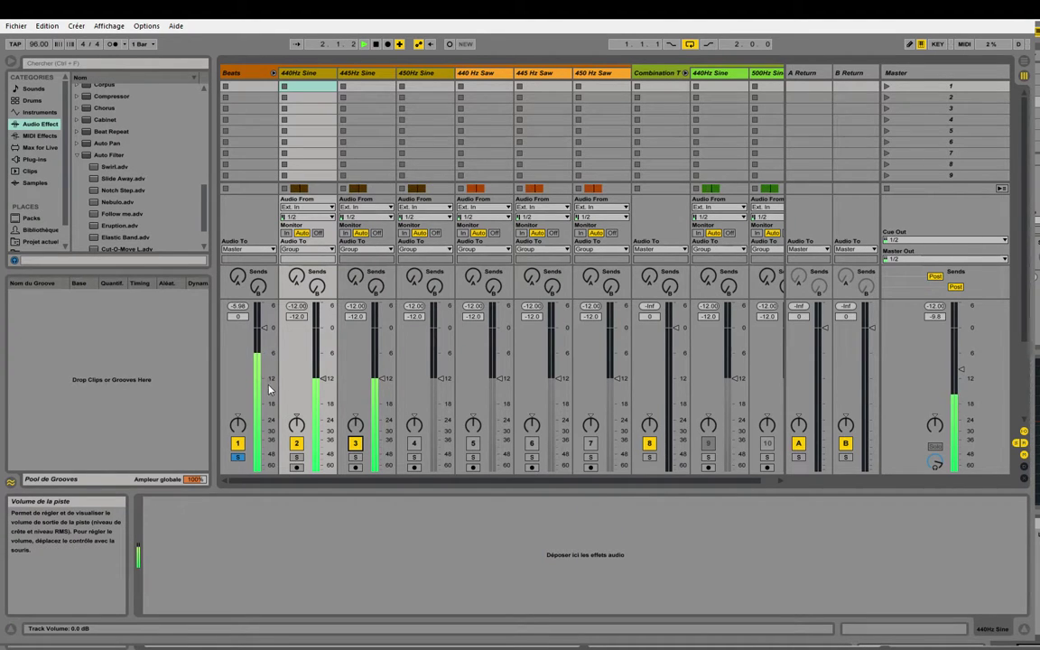
pyautogui.click(356, 444)
pyautogui.click(414, 444)
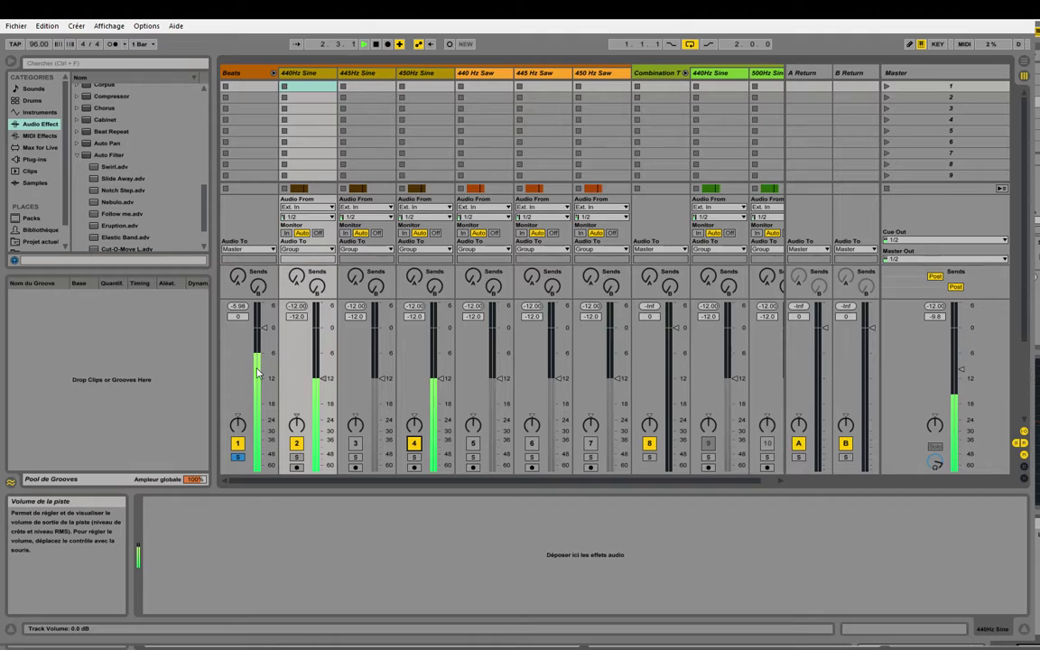
pyautogui.click(414, 444)
# Step: Mute the 440Hz Sine, activate the 440 Hz Saw track and audition the 445 Hz Saw alongside it
pyautogui.click(296, 443)
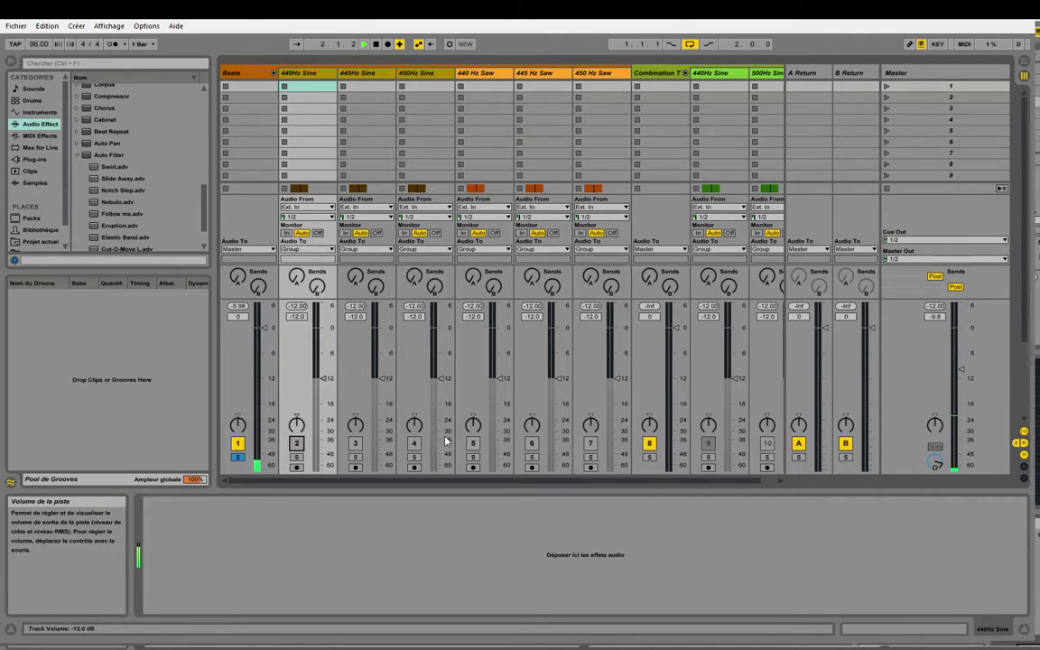
pyautogui.click(472, 443)
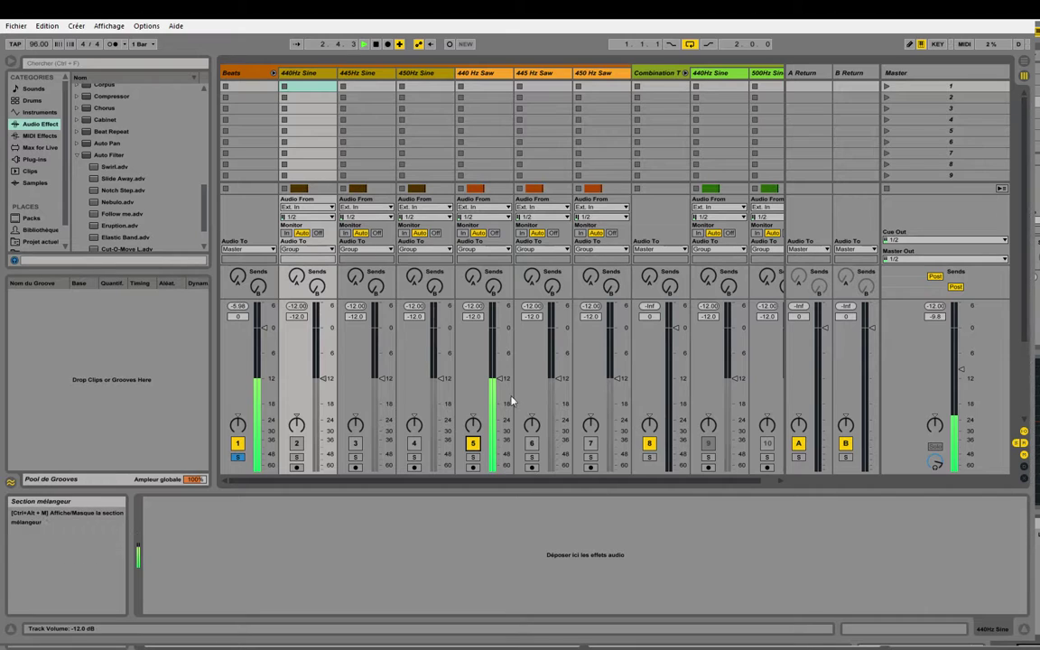
pyautogui.click(531, 443)
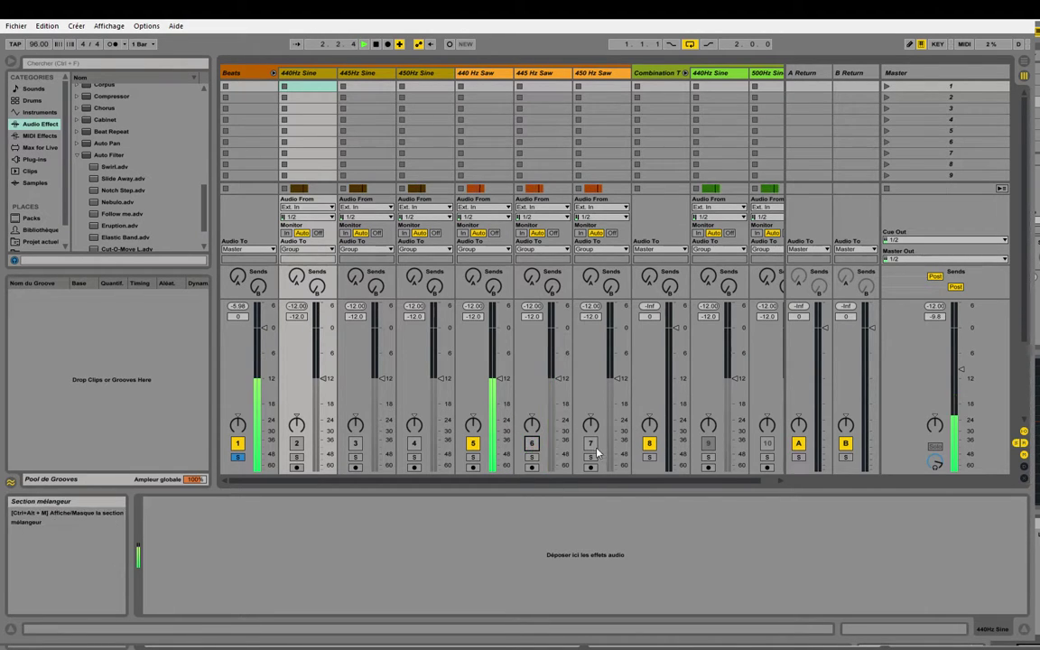
# Step: Mute the 445 Hz Saw, audition the 450 Hz Saw against the 440 Hz Saw, and mute both
pyautogui.click(532, 443)
pyautogui.click(591, 444)
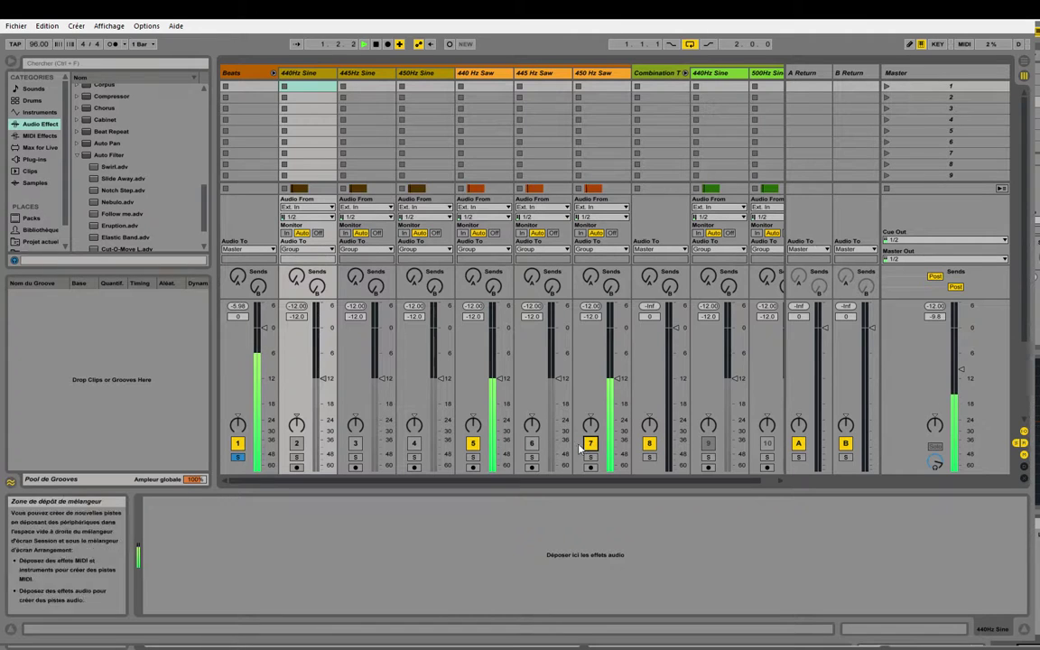
pyautogui.click(590, 443)
pyautogui.click(472, 443)
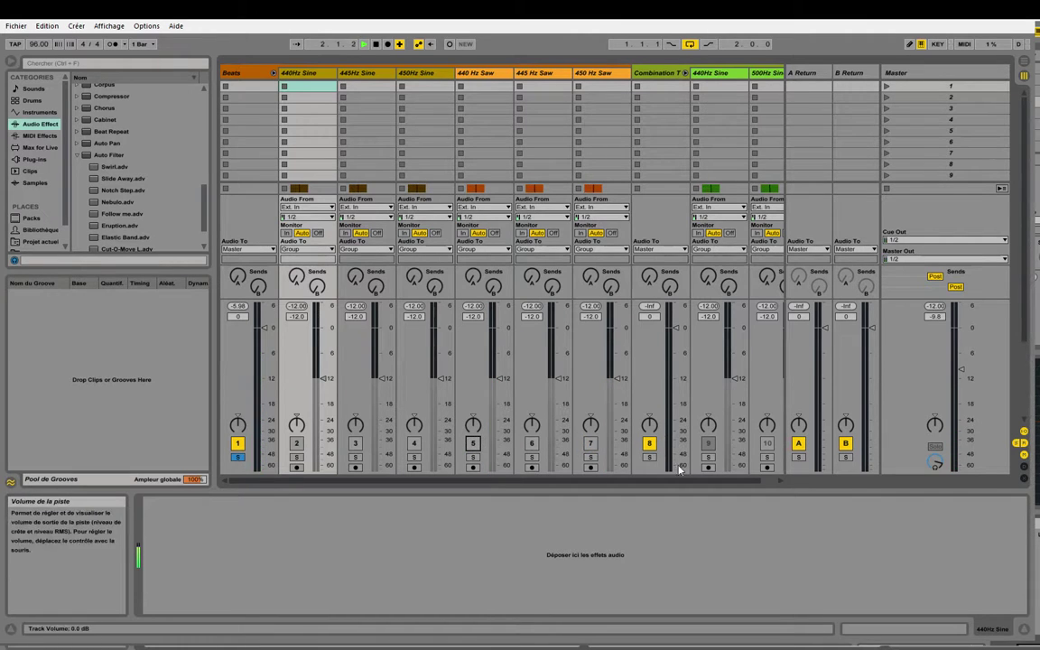
pyautogui.moveTo(682, 480); pyautogui.dragTo(524, 477)
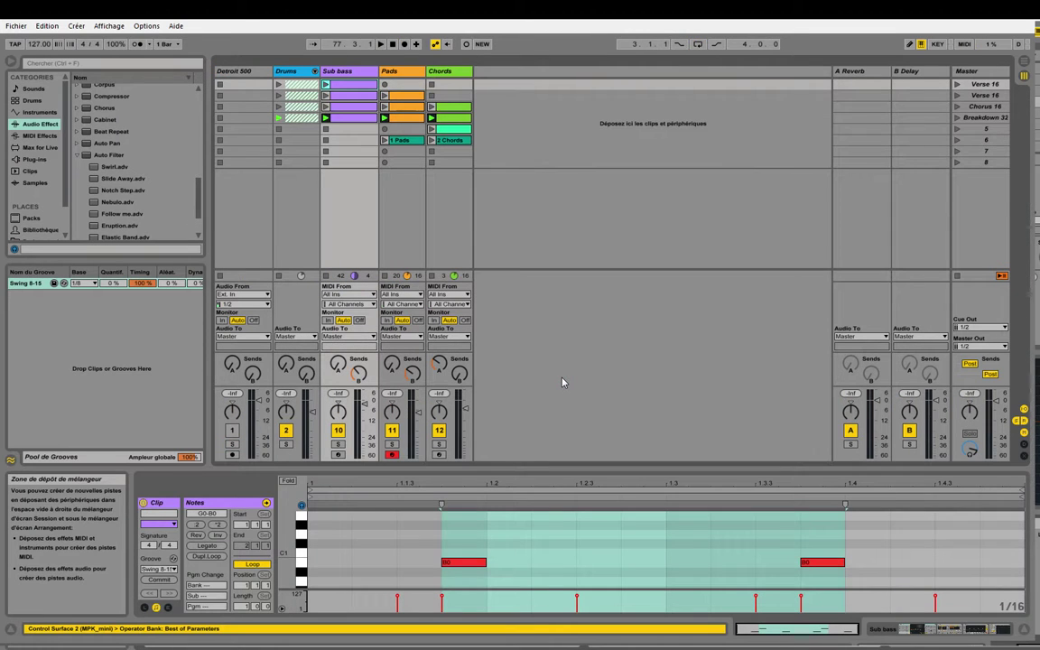
# Step: Launch the Drums clip of the Breakdown 32 scene under the Pads track and arm the Chords track for playing
pyautogui.doubleClick(458, 72)
pyautogui.click(394, 69)
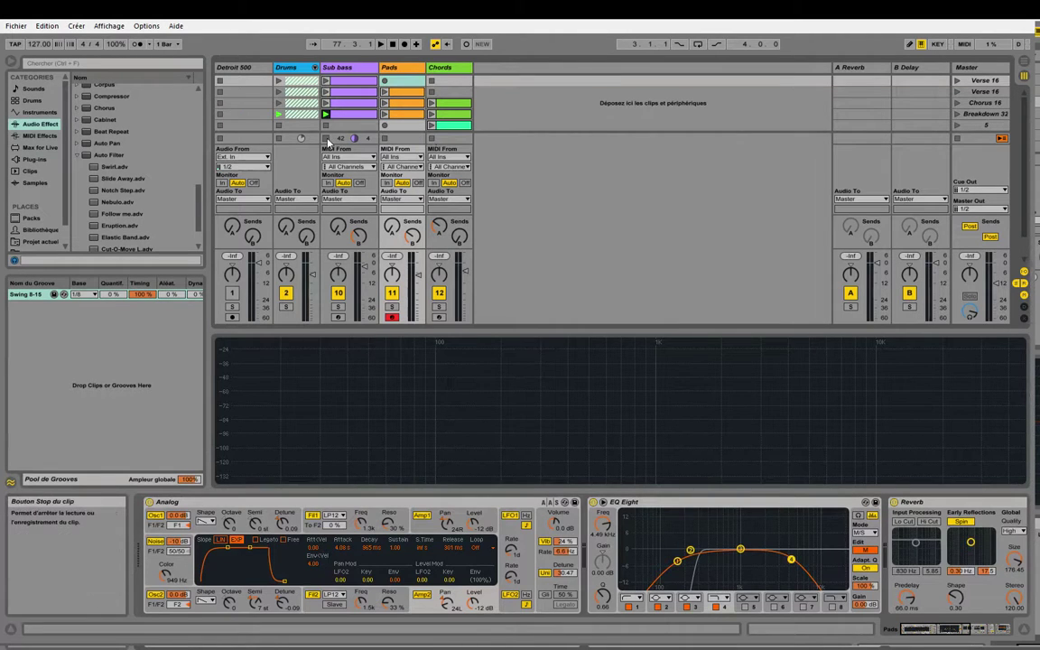
pyautogui.click(280, 115)
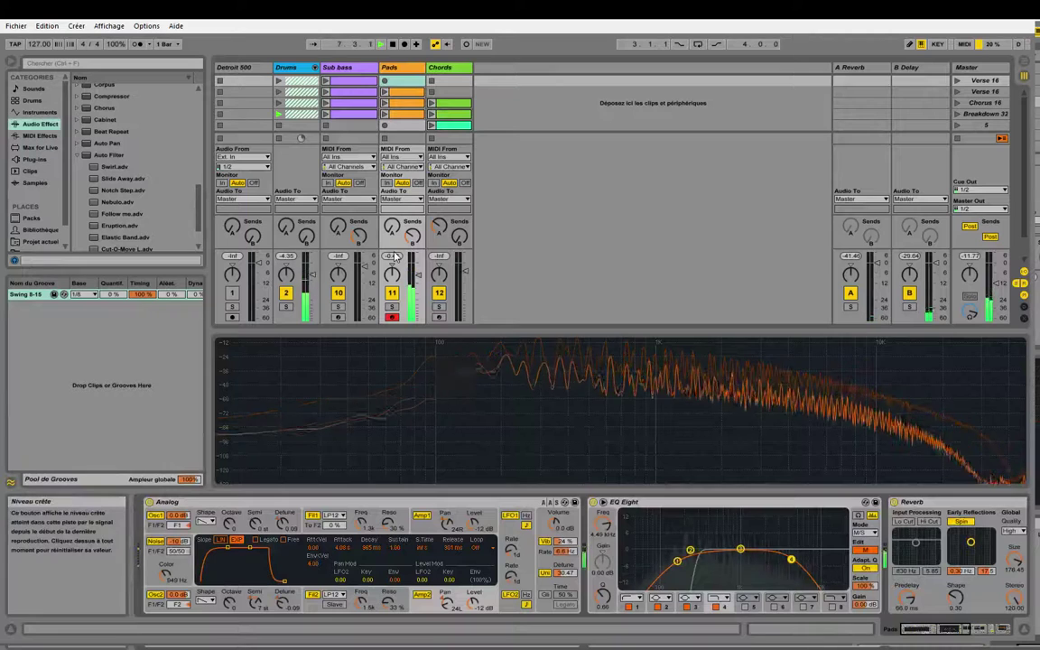
pyautogui.click(438, 316)
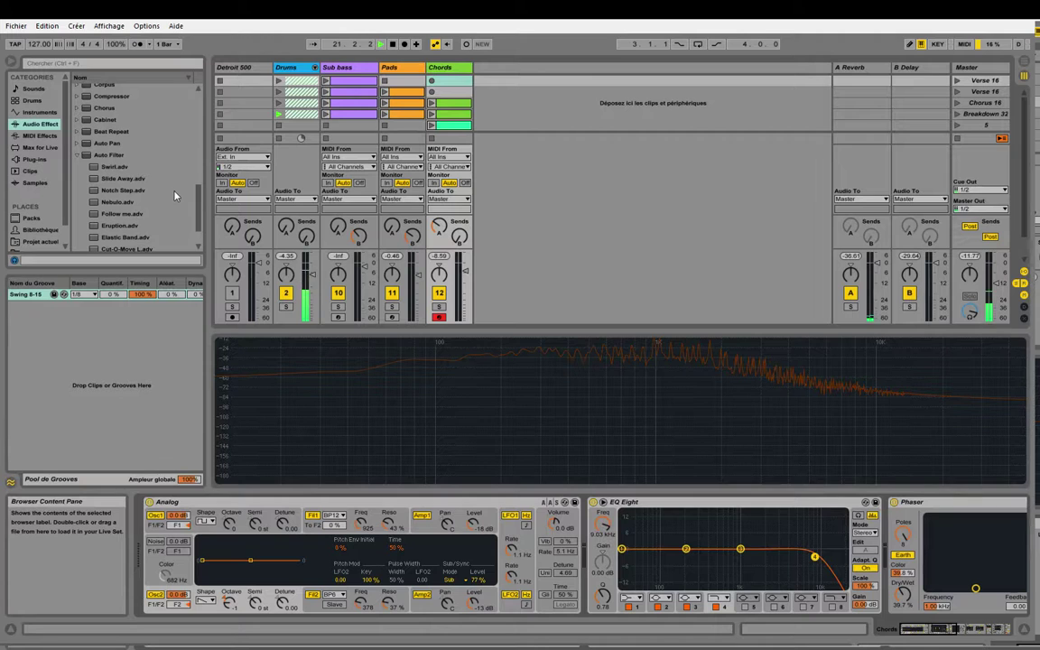
# Step: Play the Breakdown 32 scene and compare the spectrum displays of the Pads and Chords tracks
pyautogui.click(399, 71)
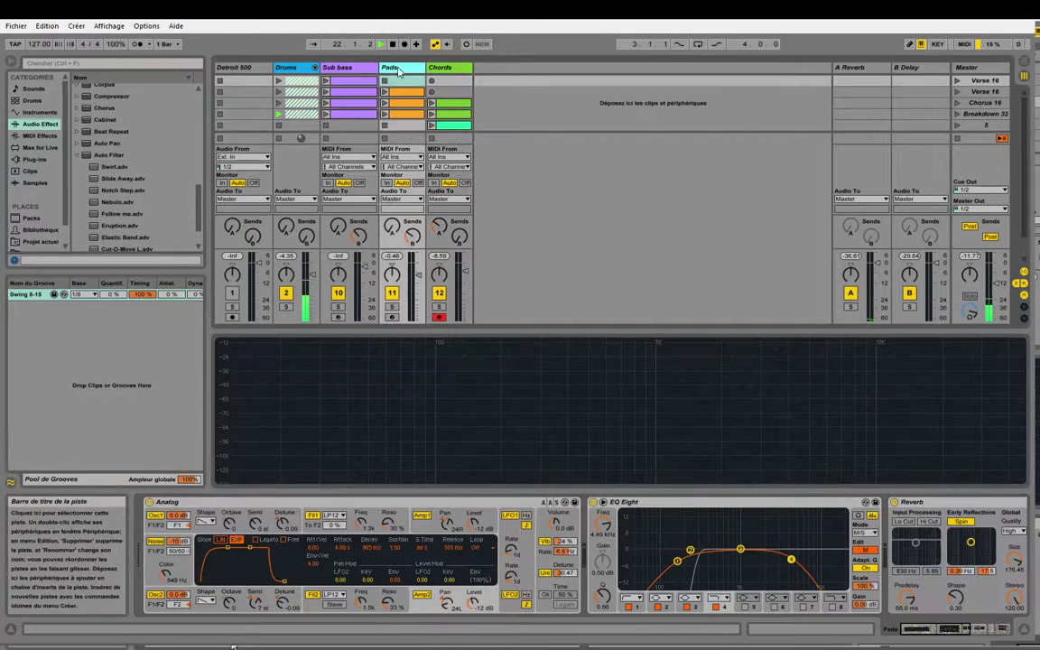
pyautogui.click(468, 68)
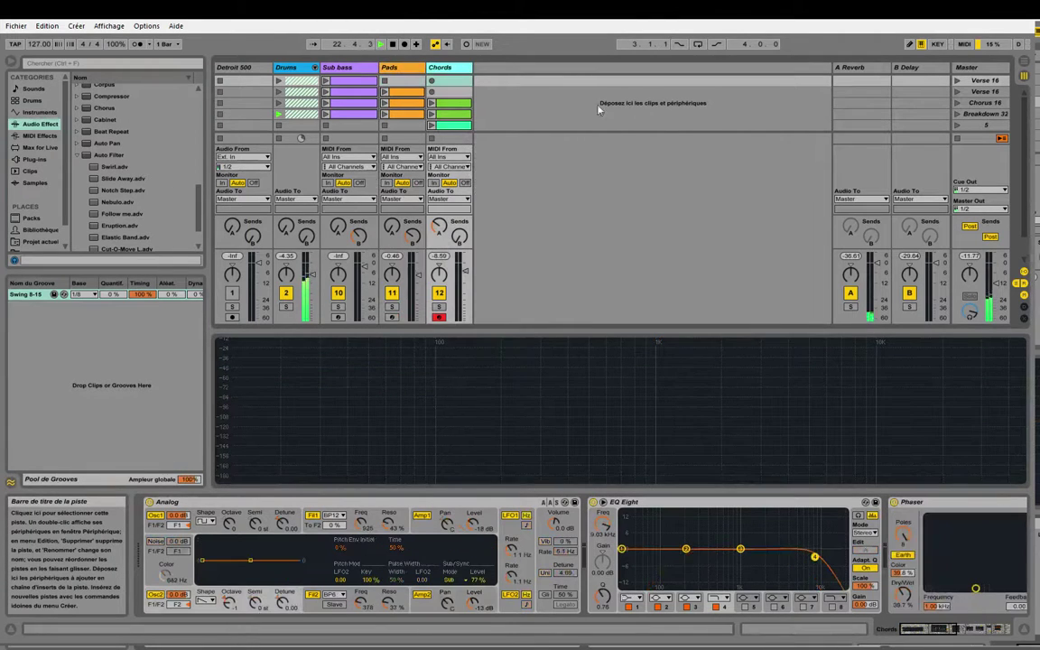
pyautogui.click(957, 114)
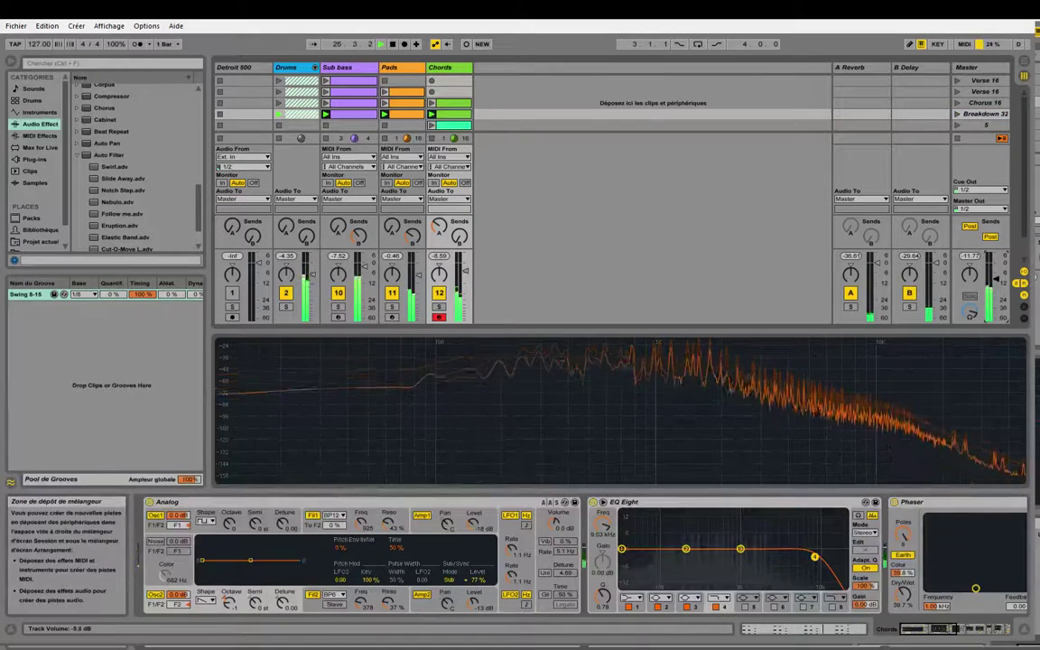
pyautogui.click(405, 68)
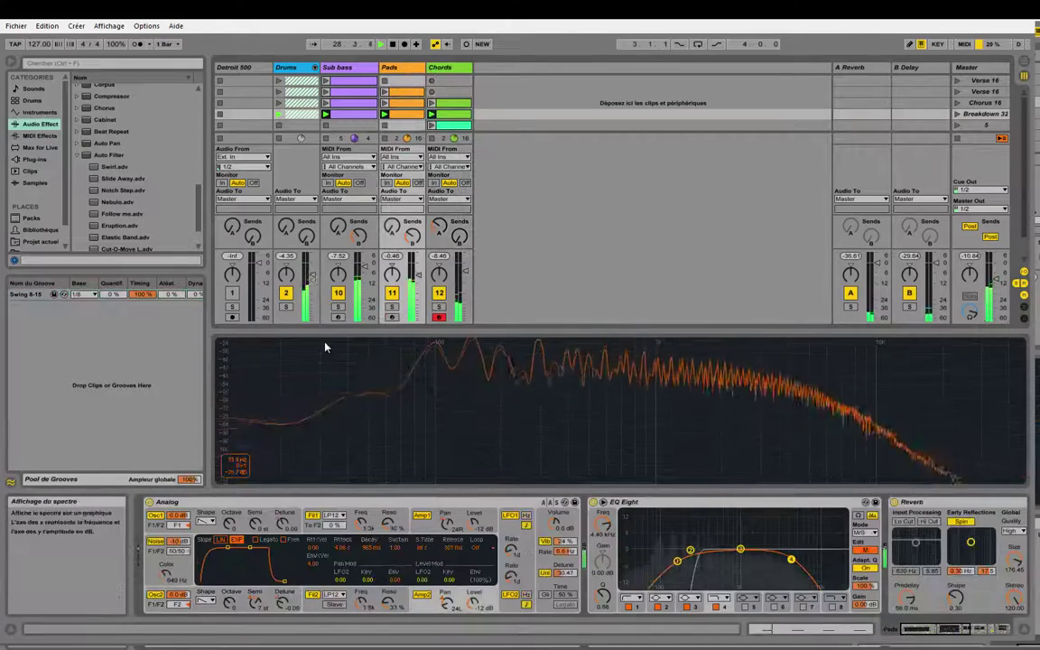
pyautogui.click(432, 74)
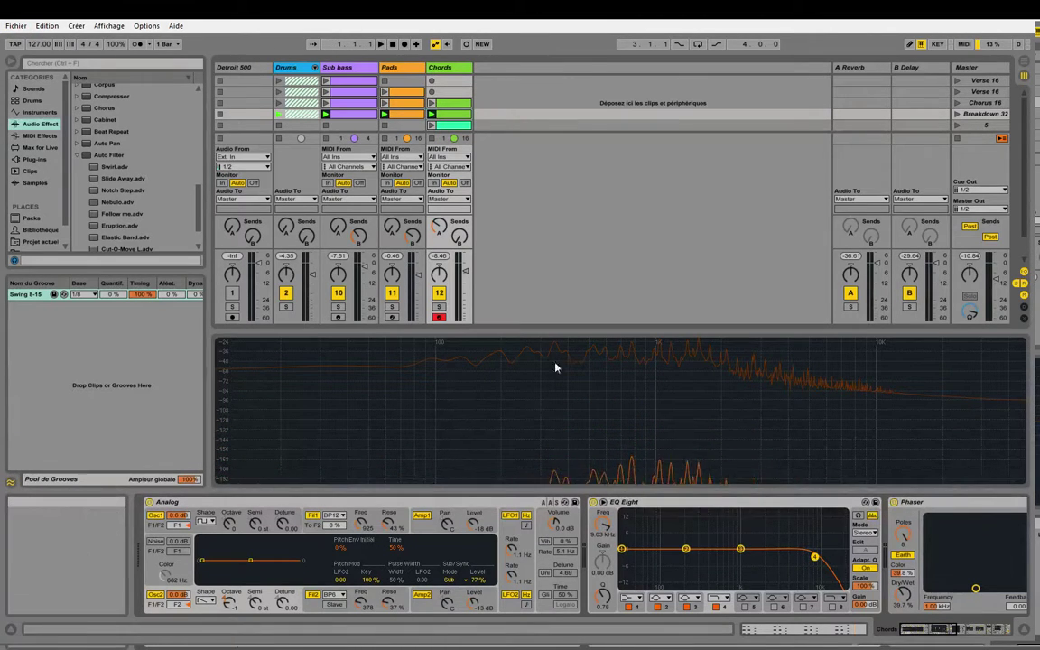
# Step: Create a new Live Set and load Analog followed by the jo.Oscilloscope device on the first MIDI track
pyautogui.hotkey('ctrl', 'n')
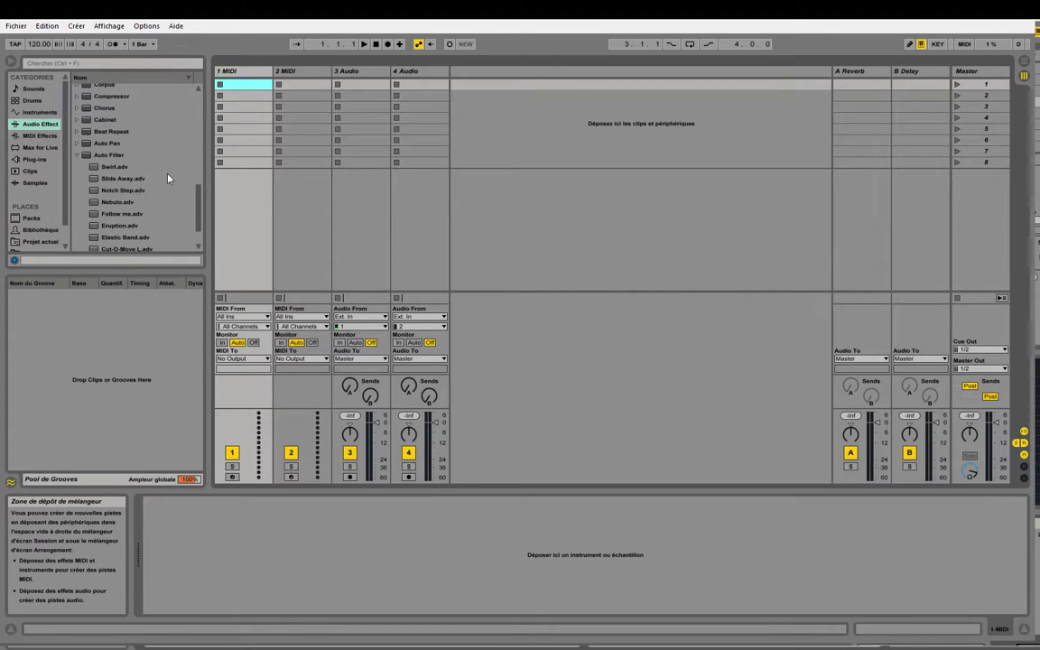
pyautogui.moveTo(197, 207); pyautogui.dragTo(207, 110)
pyautogui.click(77, 160)
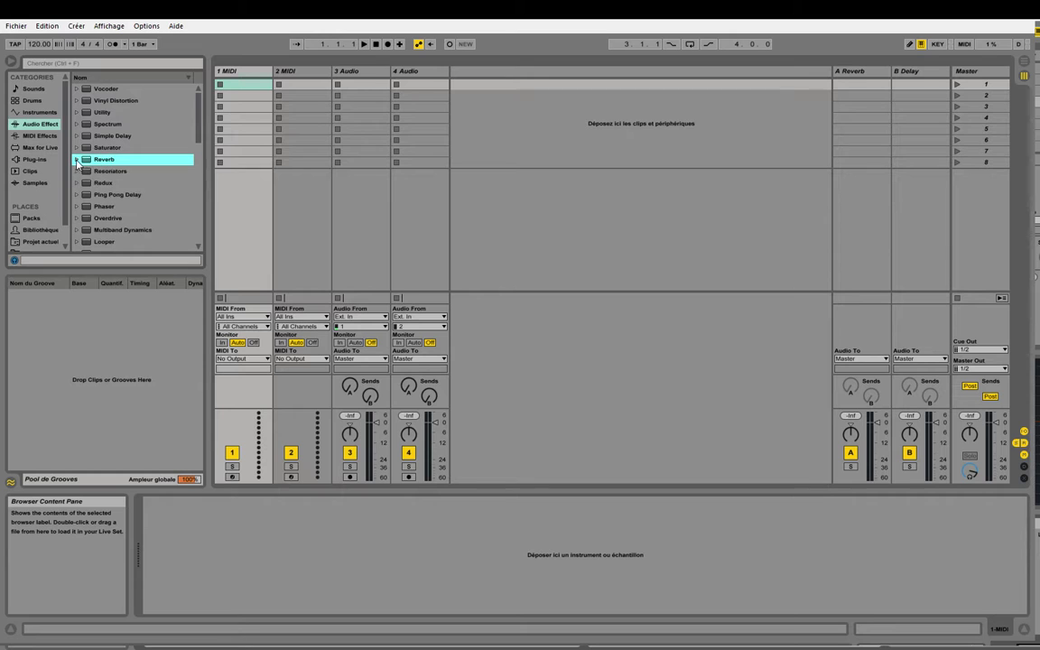
pyautogui.click(39, 112)
pyautogui.click(104, 89)
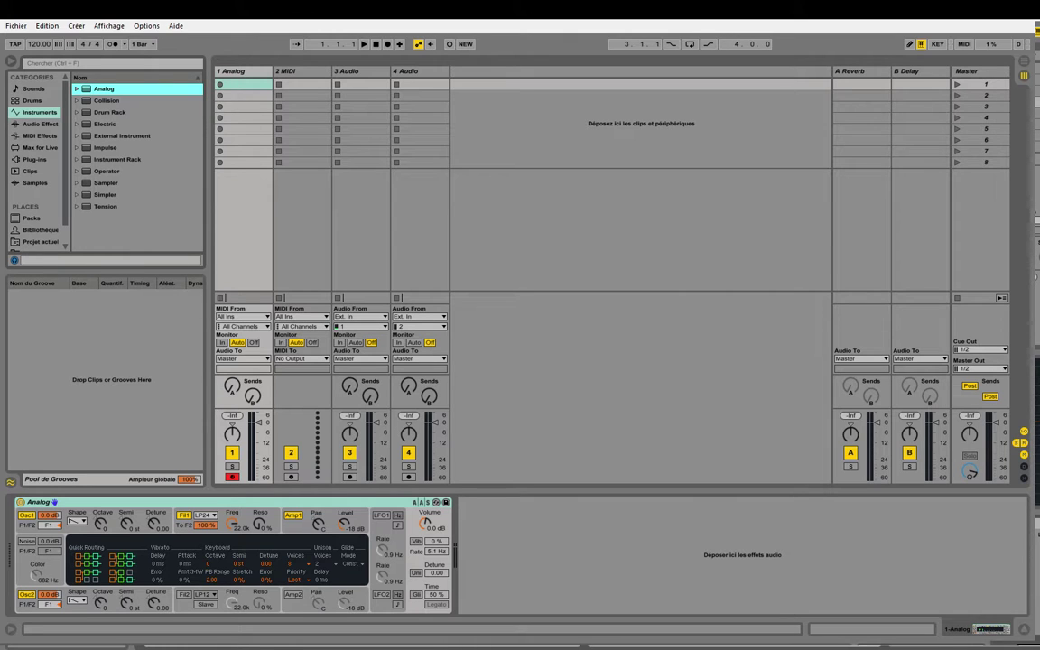
pyautogui.click(535, 567)
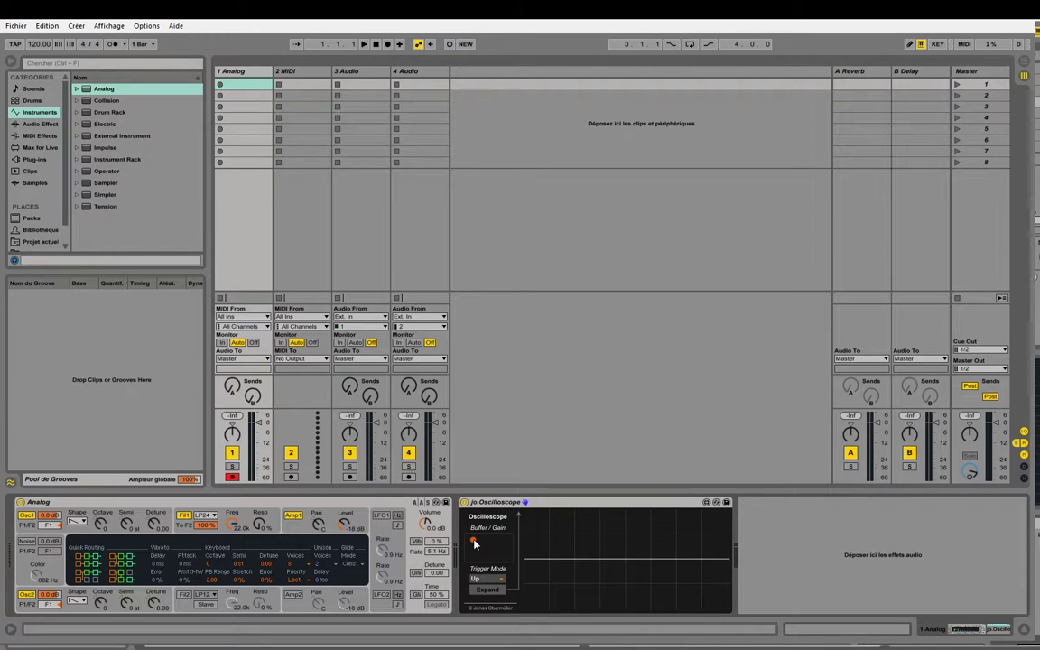
# Step: Browse to the audio effects and collapse the Auto Filter presets
pyautogui.click(37, 124)
pyautogui.click(36, 135)
pyautogui.click(36, 124)
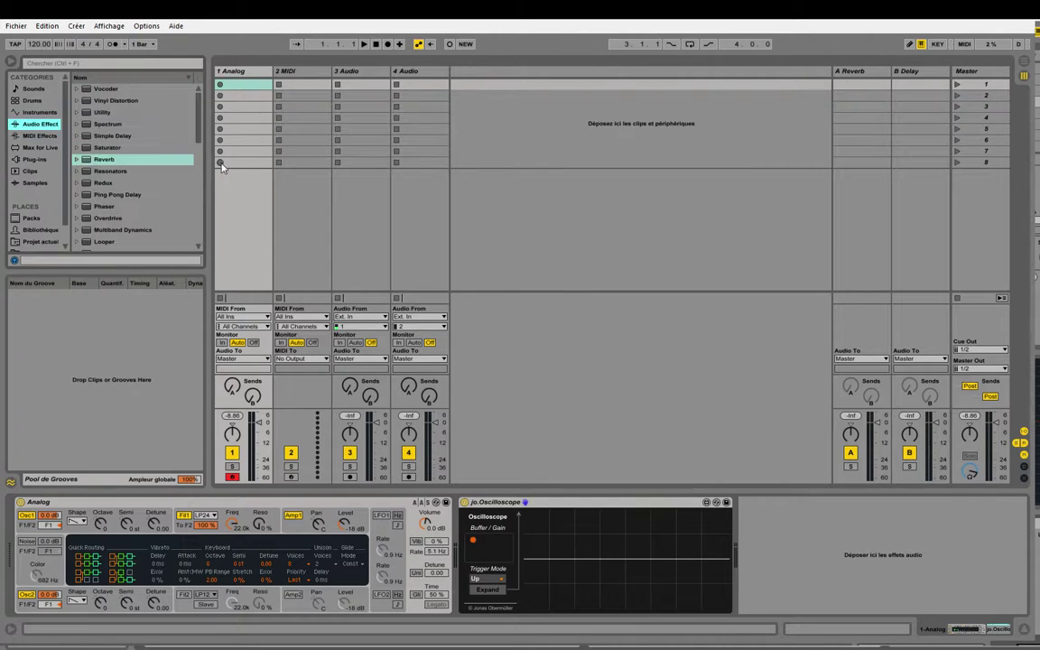
pyautogui.moveTo(199, 152); pyautogui.dragTo(202, 238)
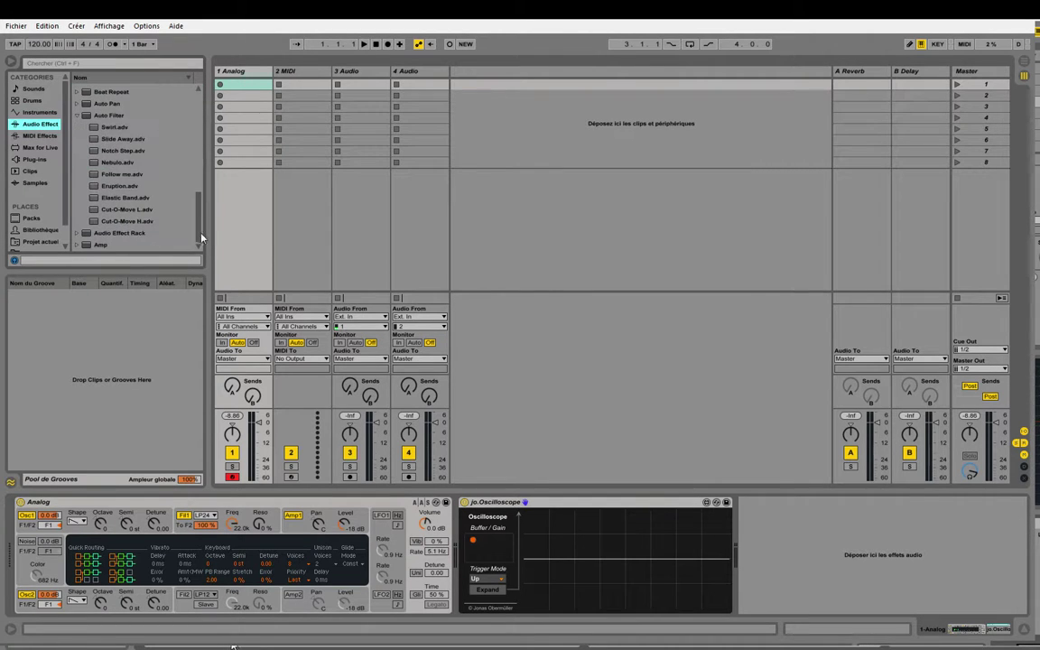
pyautogui.click(38, 112)
pyautogui.click(38, 123)
pyautogui.click(78, 116)
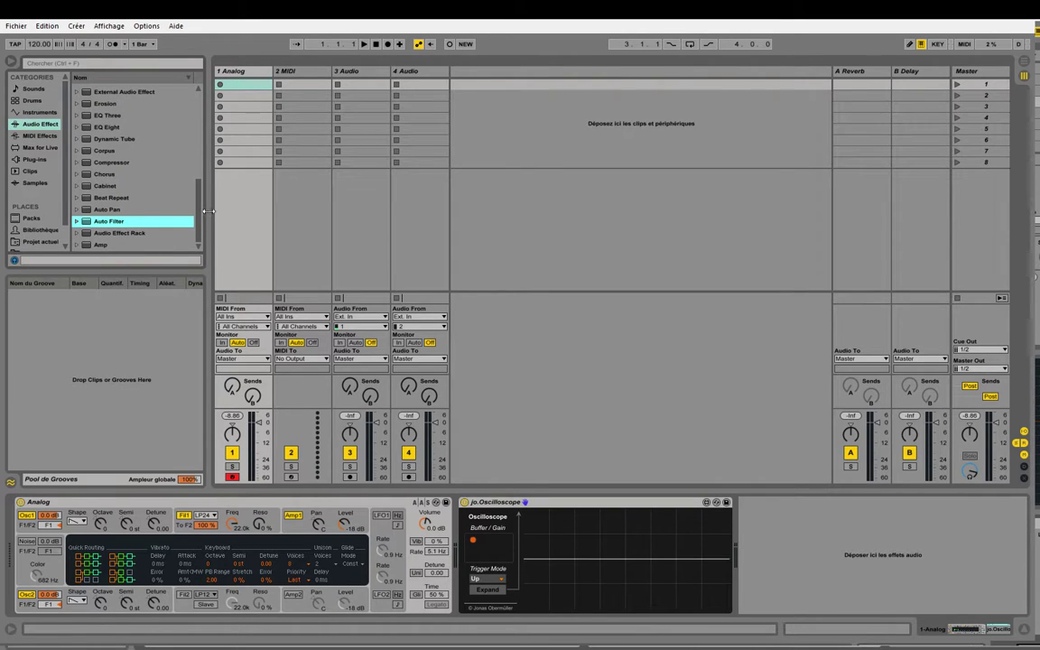
# Step: Add the Spectrum effect after jo.Oscilloscope on the Analog track and expand its display into the main view
pyautogui.scroll(2, 200, 199)
pyautogui.moveTo(200, 199)
pyautogui.mouseDown()
pyautogui.moveTo(197, 162)
pyautogui.moveTo(196, 184)
pyautogui.mouseUp()
pyautogui.scroll(8, 179, 136)
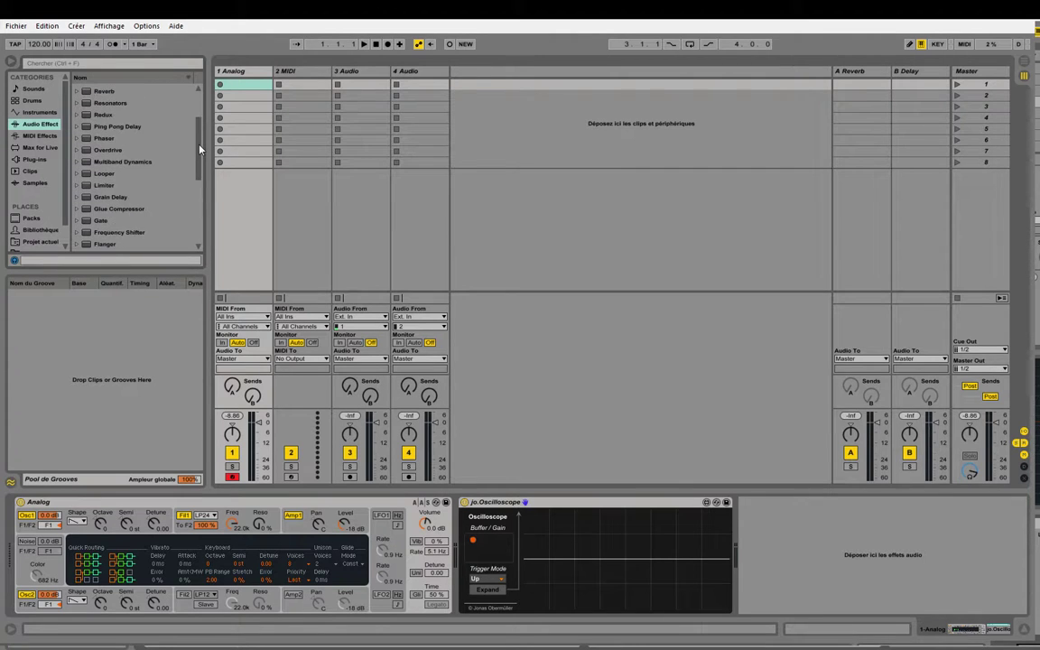
pyautogui.click(113, 122)
pyautogui.scroll(-7, 784, 582)
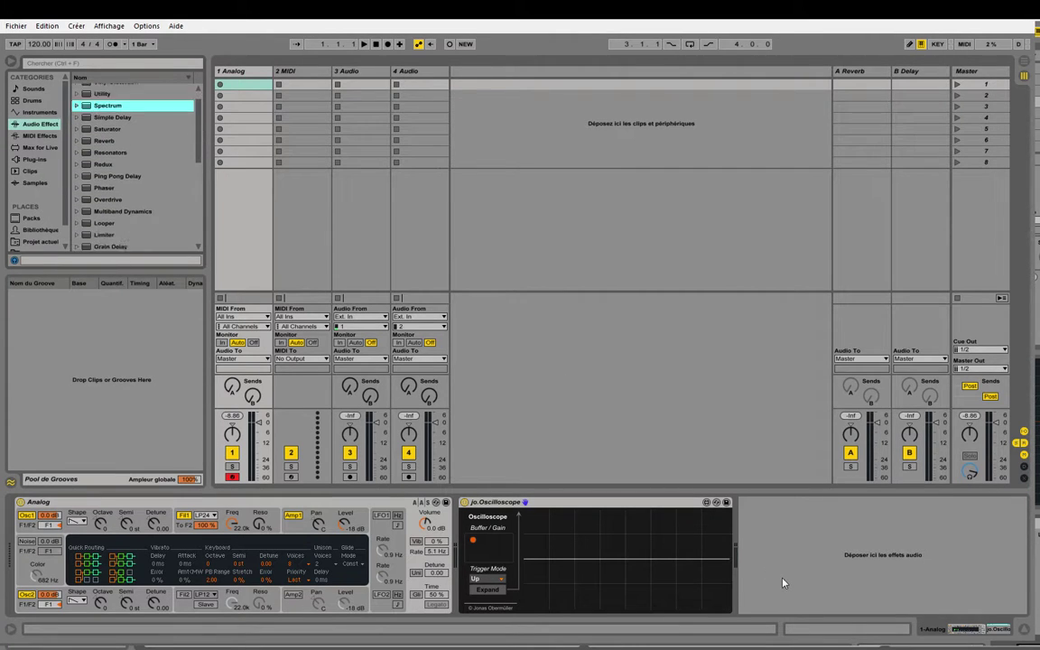
pyautogui.scroll(6, 145, 163)
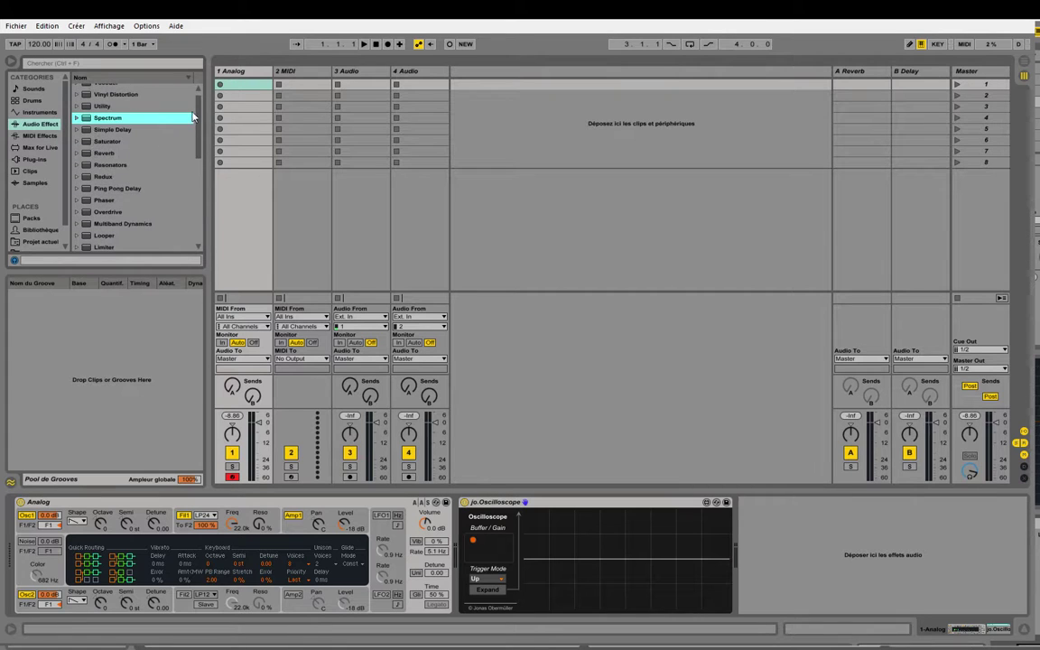
pyautogui.doubleClick(107, 118)
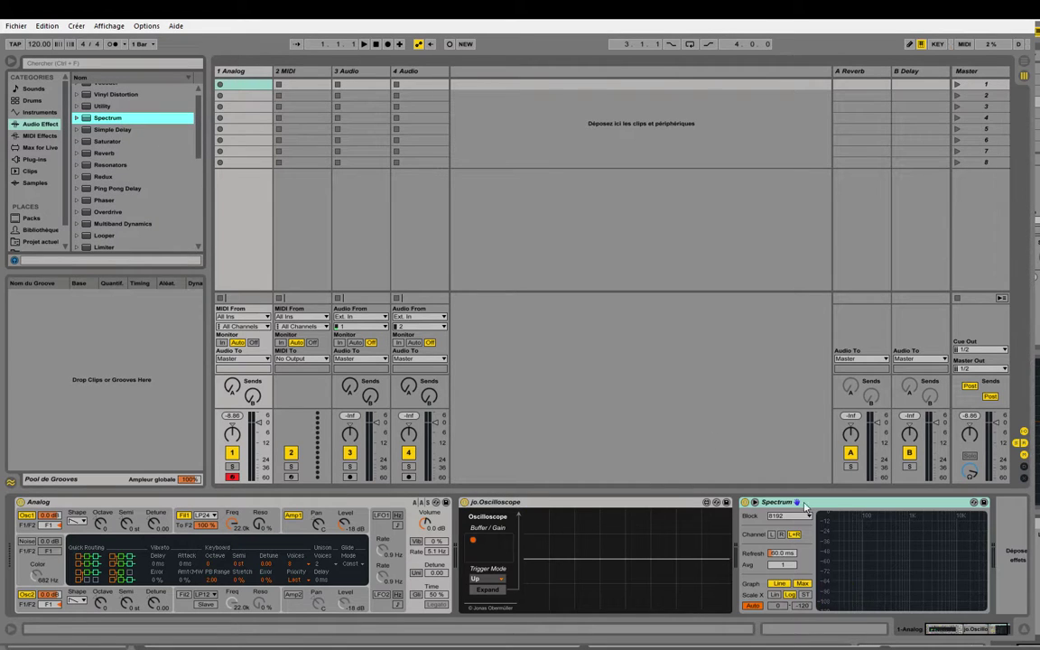
pyautogui.click(755, 503)
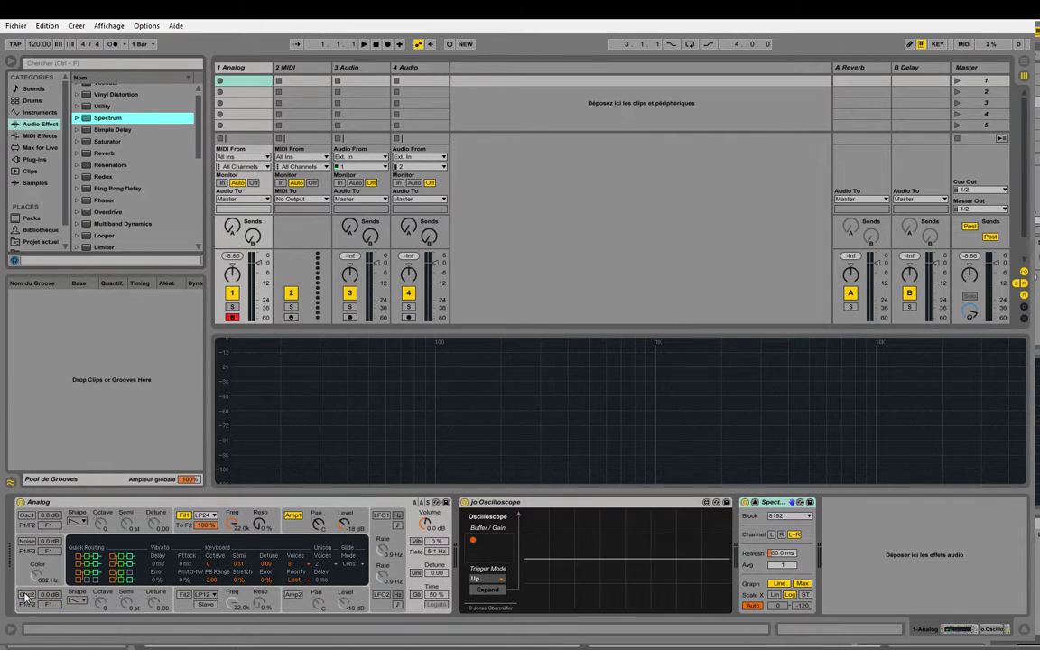
# Step: Try Analog's Noise generator, replace it with Osc1 set to the noise shape, and enable Filter 1 as LP12
pyautogui.click(33, 543)
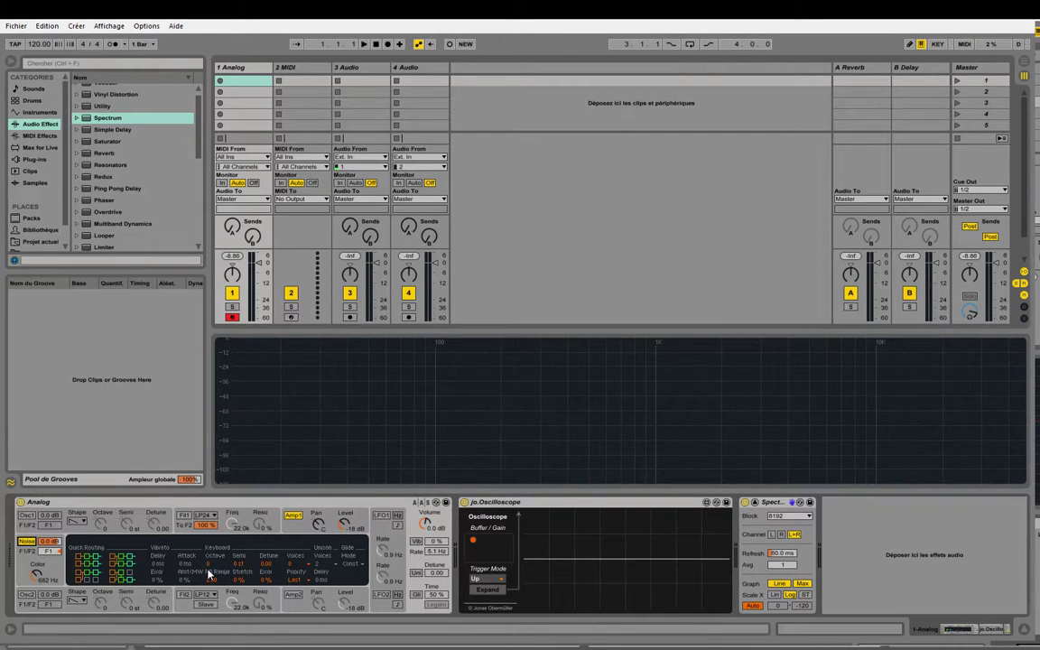
pyautogui.click(28, 517)
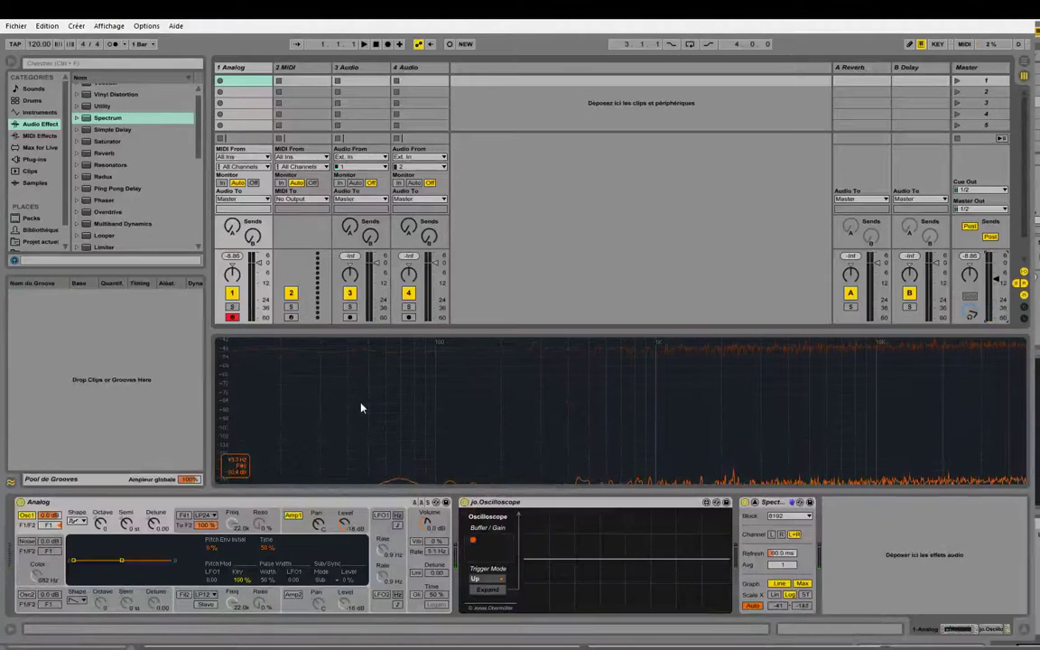
pyautogui.click(184, 515)
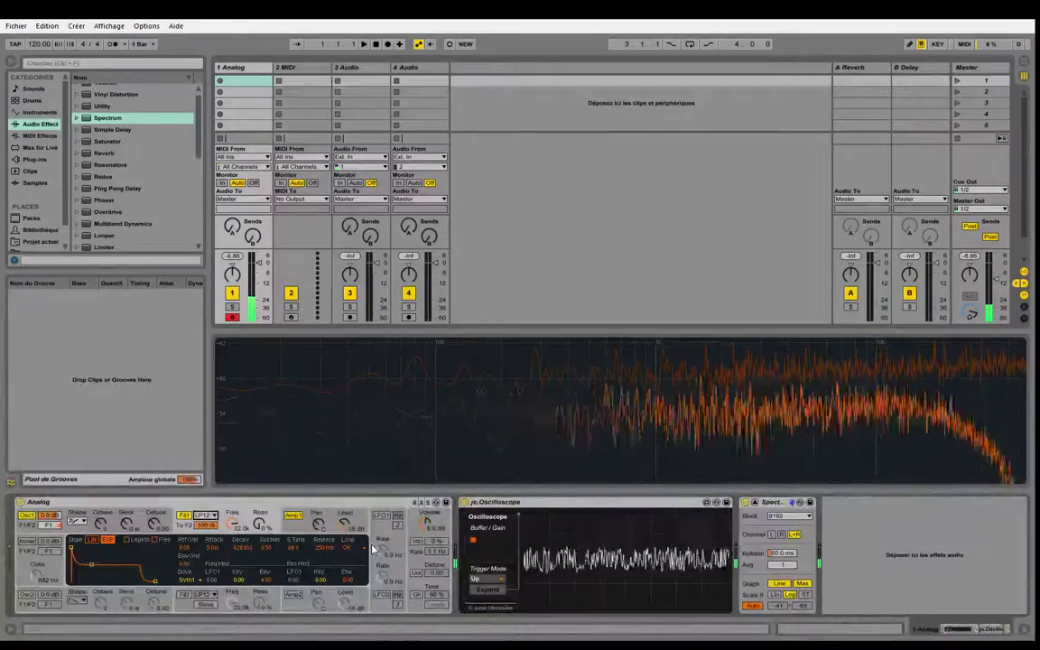
# Step: Lower the Master volume and enlarge the Spectrum display upward over the mixer area
pyautogui.moveTo(995, 263); pyautogui.dragTo(995, 283)
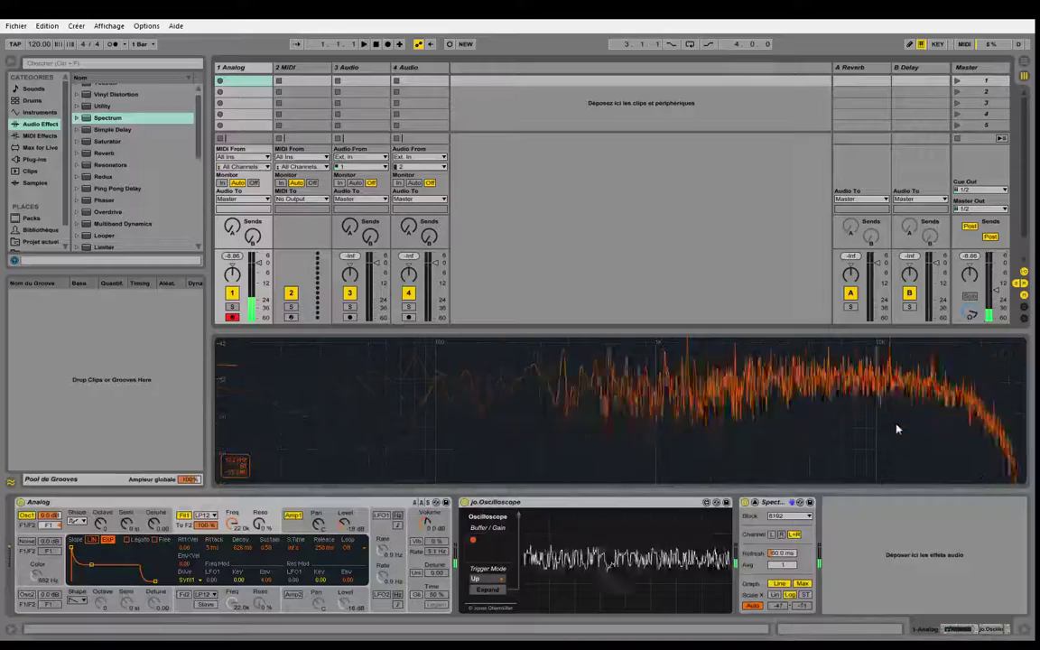
pyautogui.moveTo(897, 427); pyautogui.dragTo(897, 461)
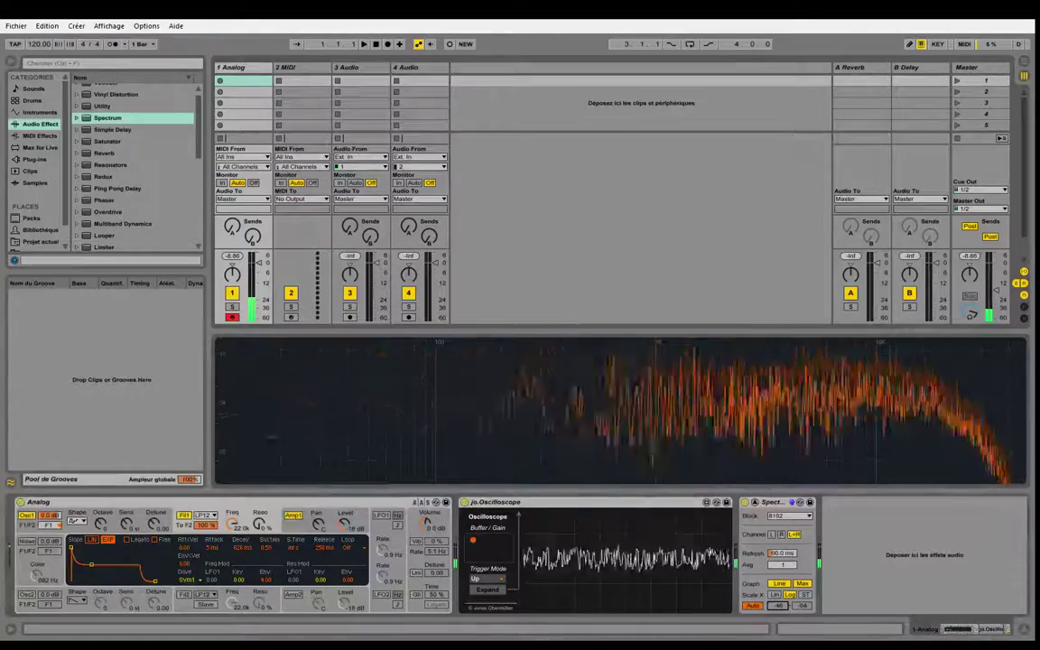
pyautogui.moveTo(776, 605)
pyautogui.mouseDown()
pyautogui.moveTo(777, 591)
pyautogui.moveTo(776, 614)
pyautogui.mouseUp()
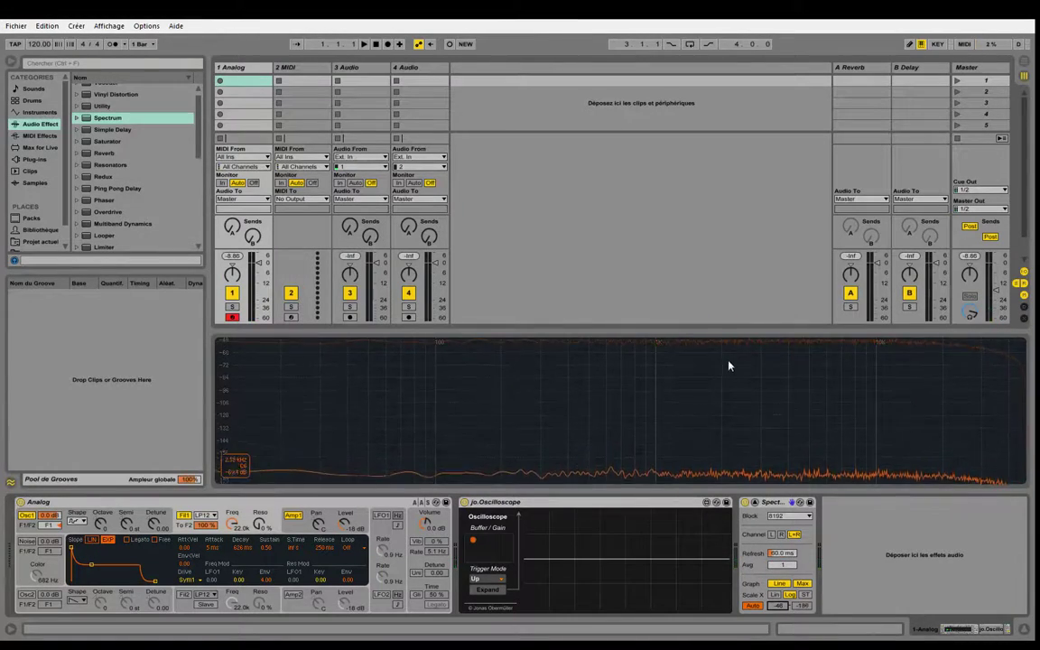
pyautogui.moveTo(704, 330); pyautogui.dragTo(704, 164)
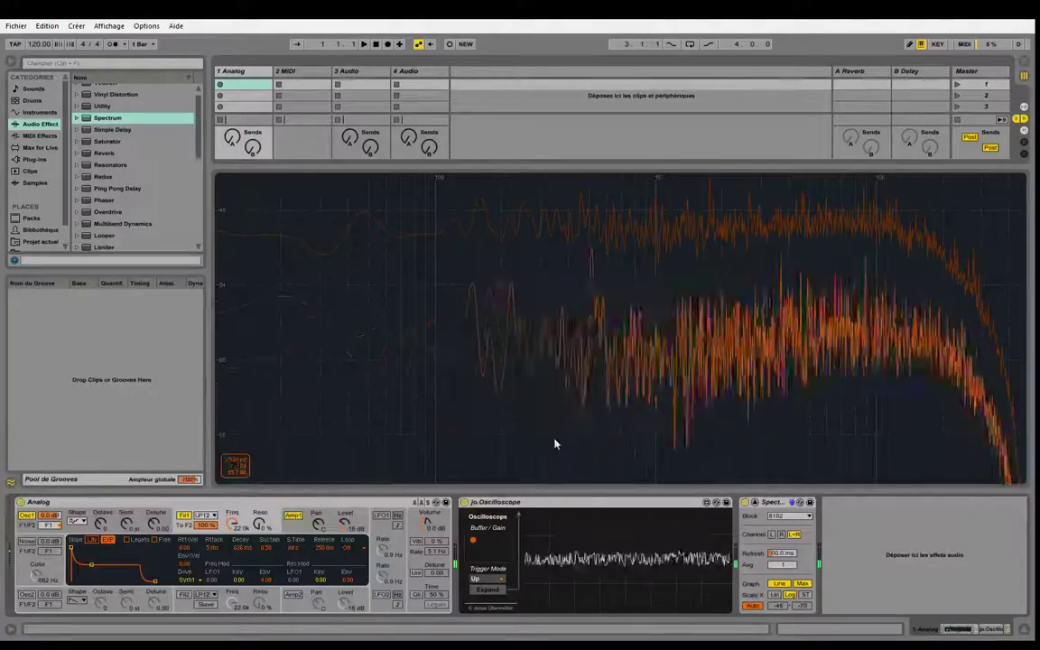
# Step: Lower Filter 1's cutoff to about 1.0 kHz in LP12 and compare it with LP24 at about 2.6 kHz
pyautogui.moveTo(233, 524); pyautogui.dragTo(232, 560)
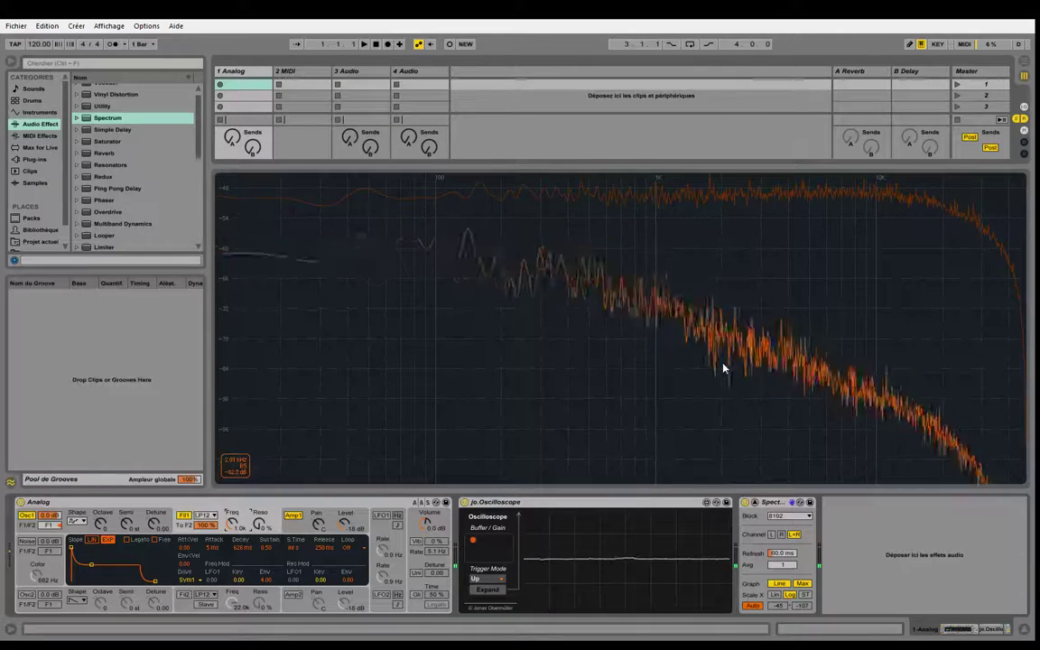
pyautogui.click(206, 515)
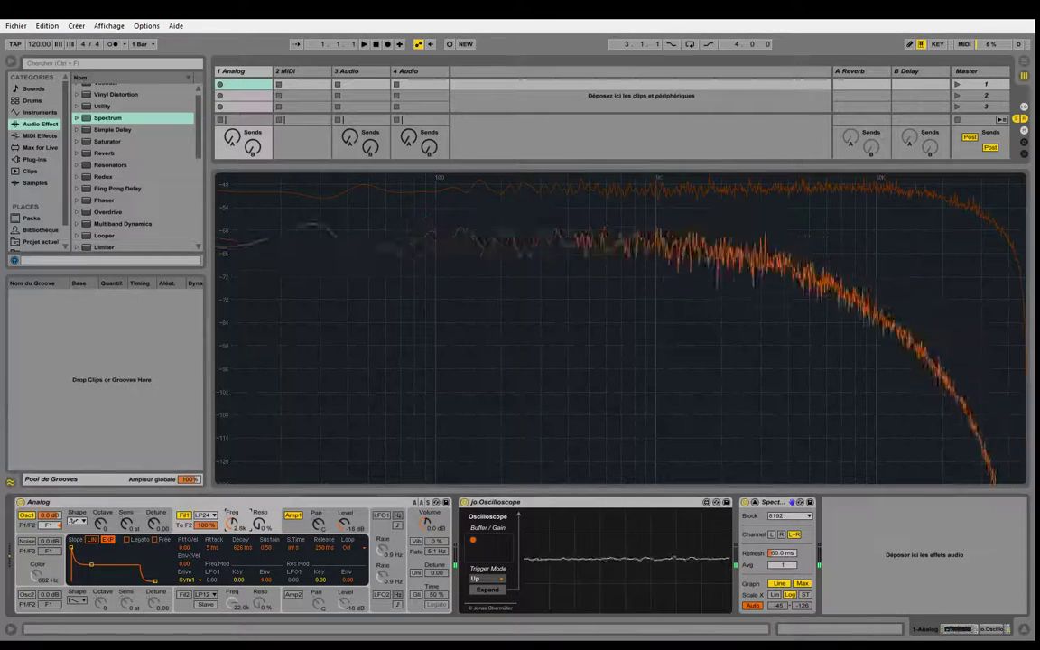
pyautogui.click(206, 515)
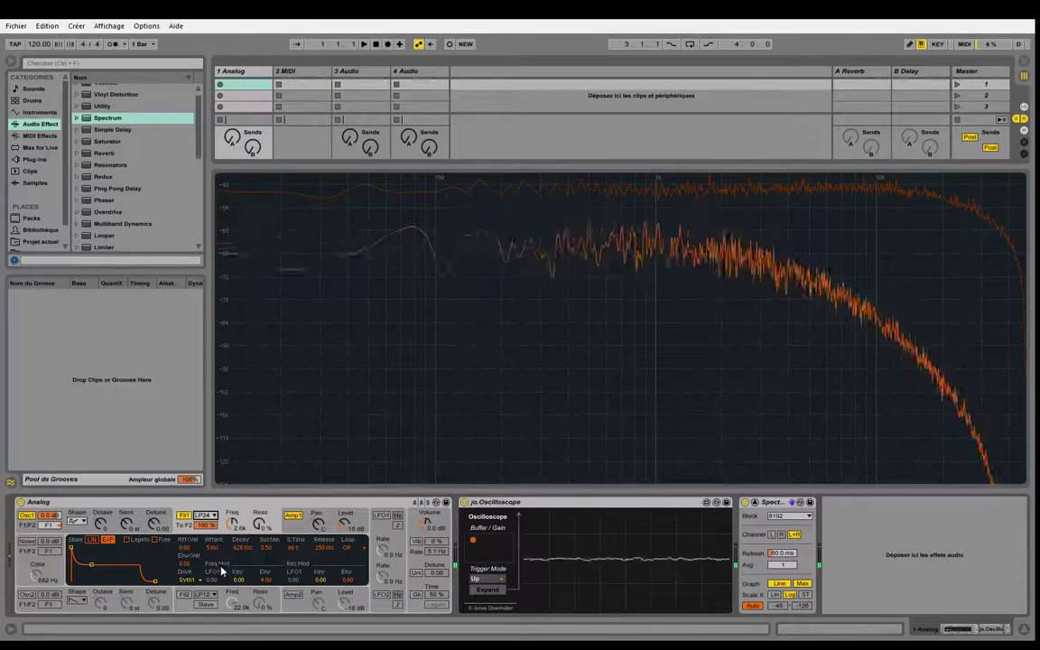
# Step: Change Filter 1 to BP6 and set its frequency to about 1.0 kHz with 10 % resonance
pyautogui.click(199, 508)
pyautogui.moveTo(233, 524)
pyautogui.mouseDown()
pyautogui.moveTo(230, 497)
pyautogui.moveTo(245, 536)
pyautogui.moveTo(235, 531)
pyautogui.mouseUp()
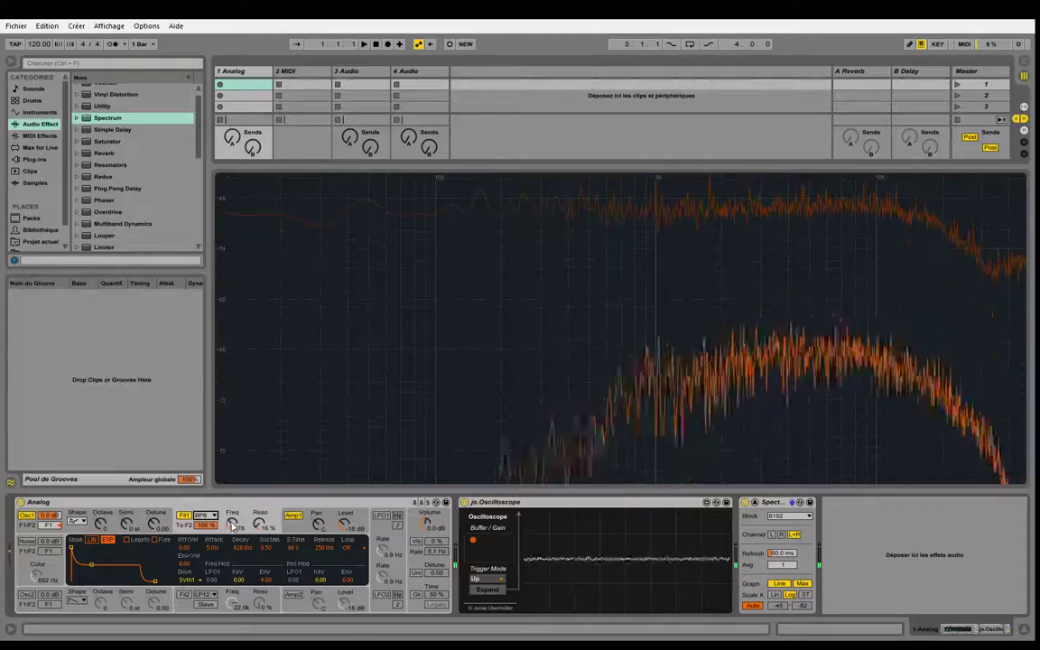
pyautogui.moveTo(232, 523)
pyautogui.mouseDown()
pyautogui.moveTo(232, 508)
pyautogui.moveTo(232, 529)
pyautogui.mouseUp()
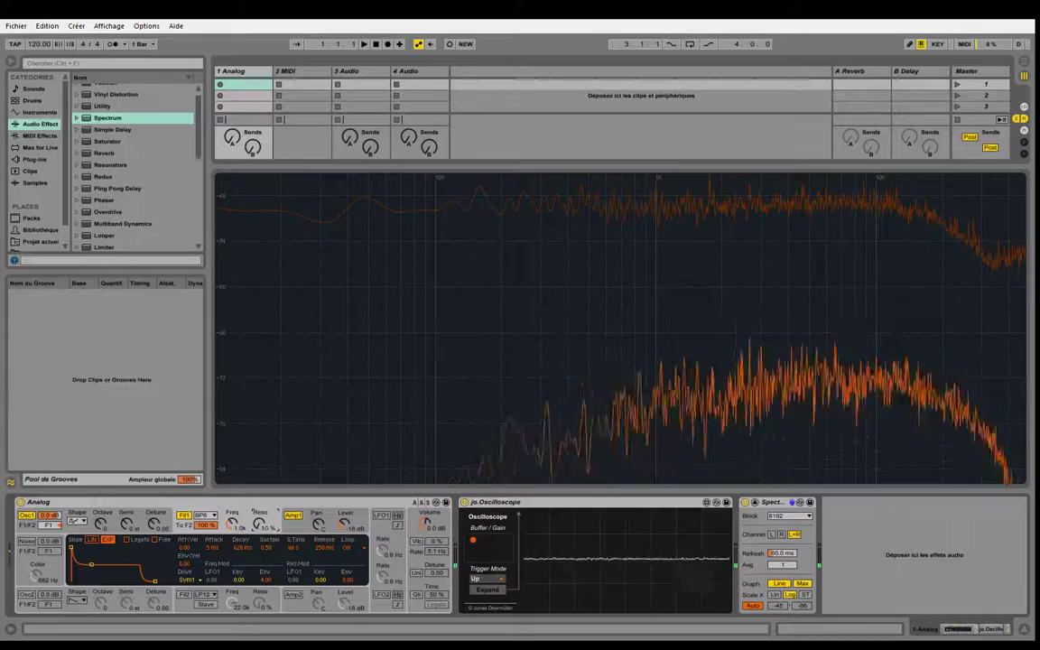
# Step: Sweep Filter 1's resonance in BP6 from 0 % upward and repeat the sweep above 62 % in BP12
pyautogui.moveTo(260, 523); pyautogui.dragTo(260, 520)
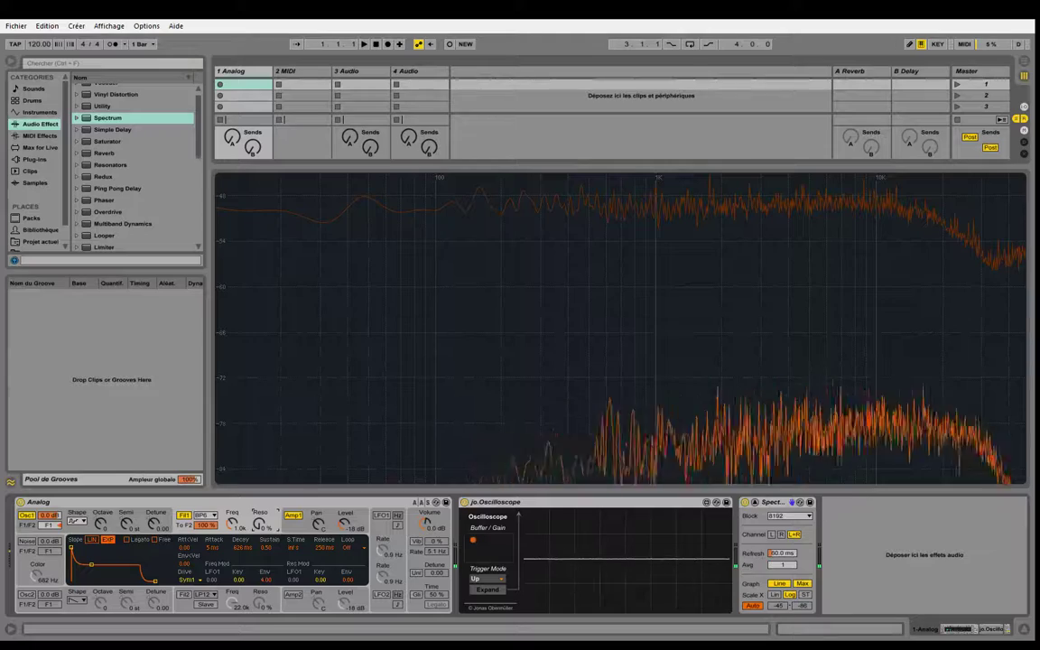
pyautogui.moveTo(260, 520); pyautogui.dragTo(260, 497)
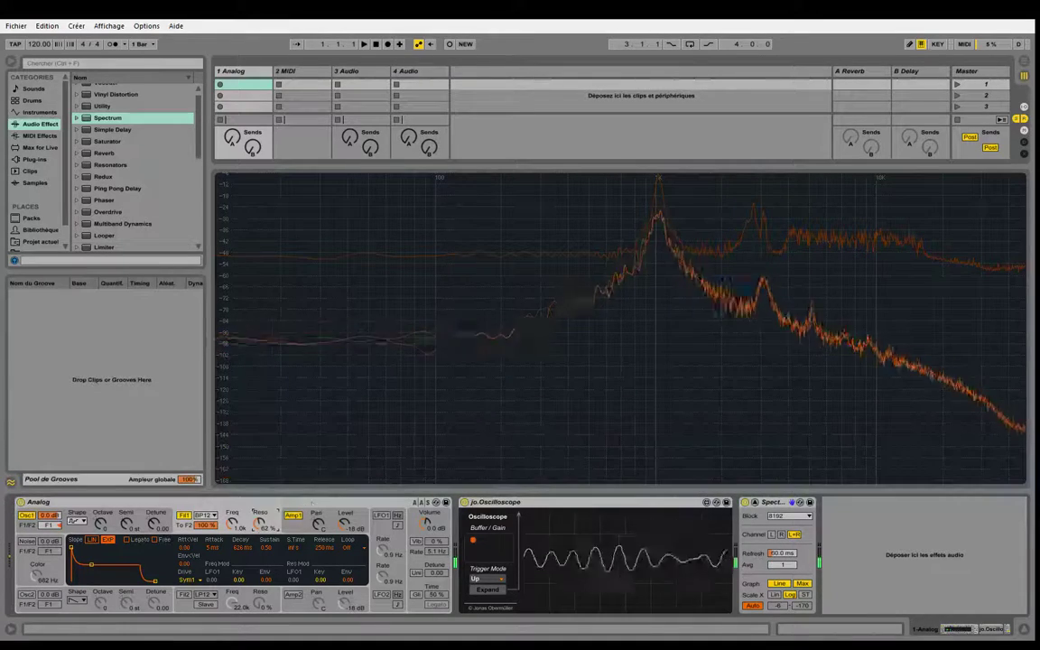
pyautogui.moveTo(261, 523); pyautogui.dragTo(261, 513)
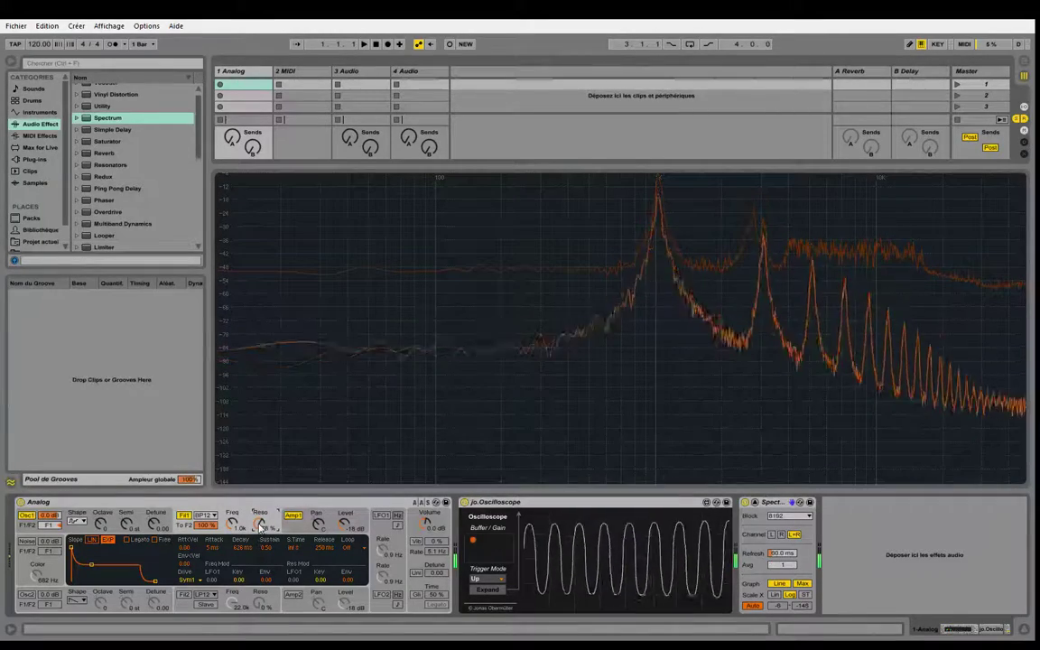
pyautogui.moveTo(260, 526); pyautogui.dragTo(260, 560)
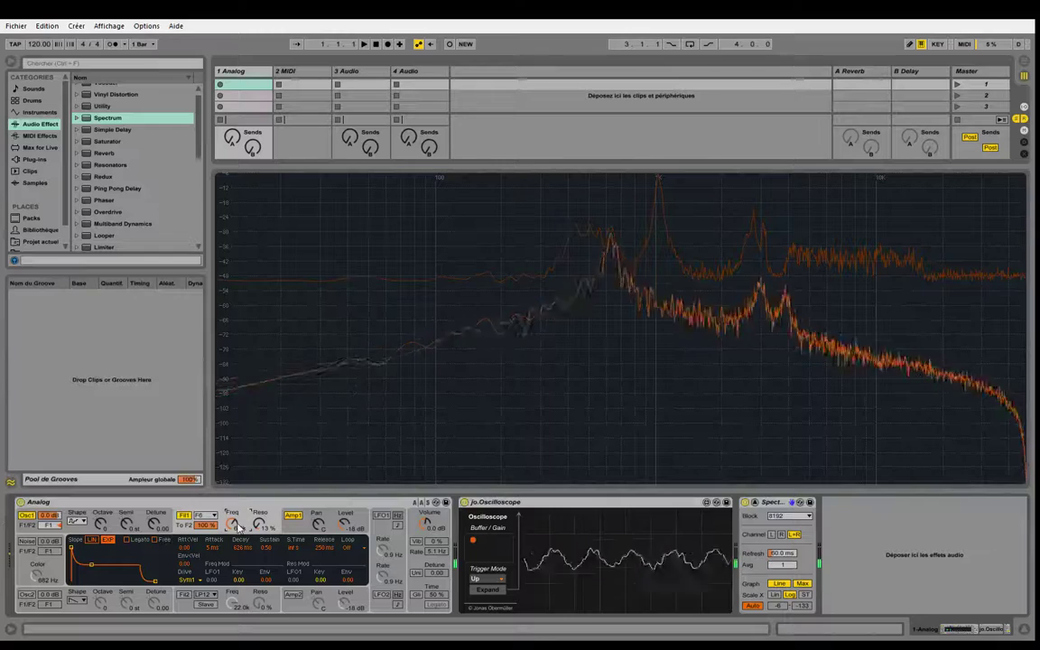
# Step: Change Filter 1 to the F6 formant type, lower its frequency to 712 Hz and raise its resonance to 83 %
pyautogui.moveTo(238, 527)
pyautogui.mouseDown()
pyautogui.moveTo(239, 511)
pyautogui.moveTo(238, 531)
pyautogui.mouseUp()
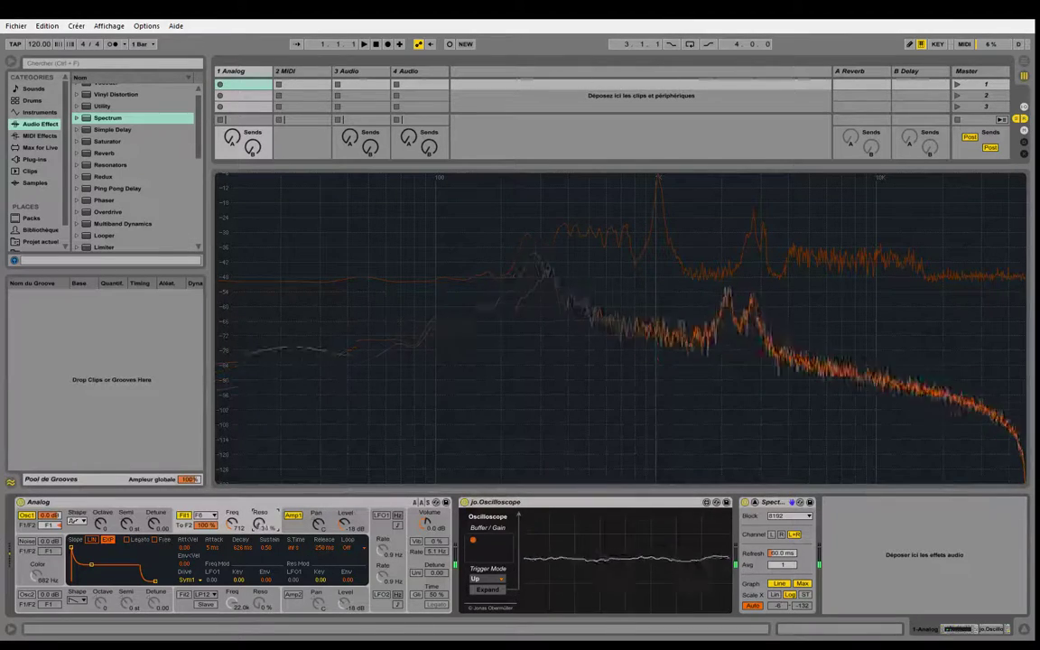
pyautogui.moveTo(277, 511); pyautogui.dragTo(277, 508)
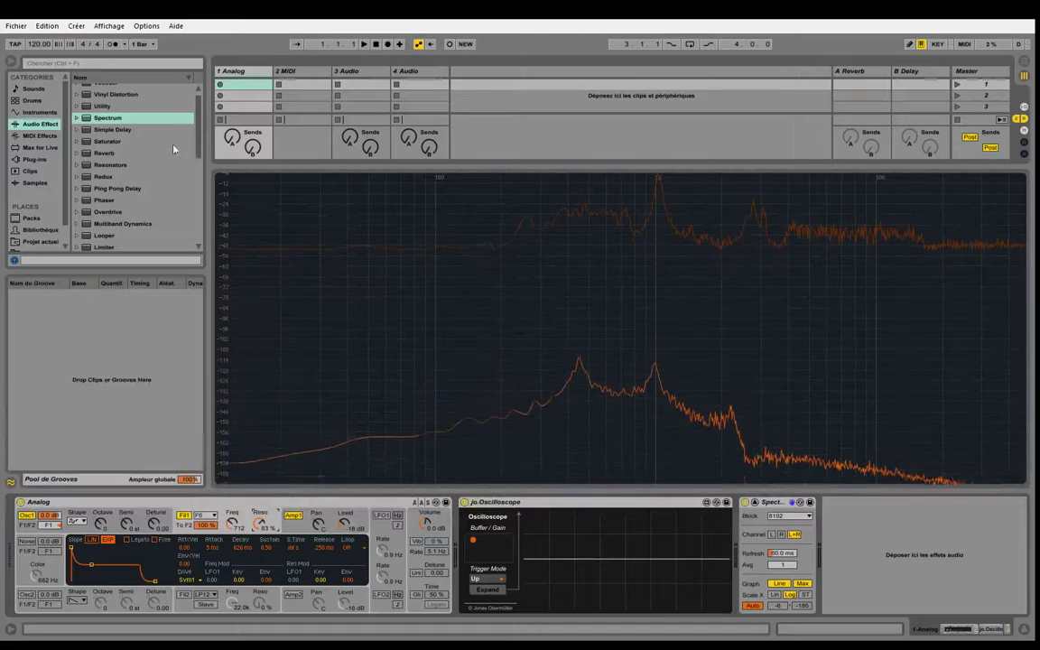
# Step: Load EQ Eight's Vocal A formant preset after Spectrum to view its curve, and remove it again
pyautogui.click(40, 112)
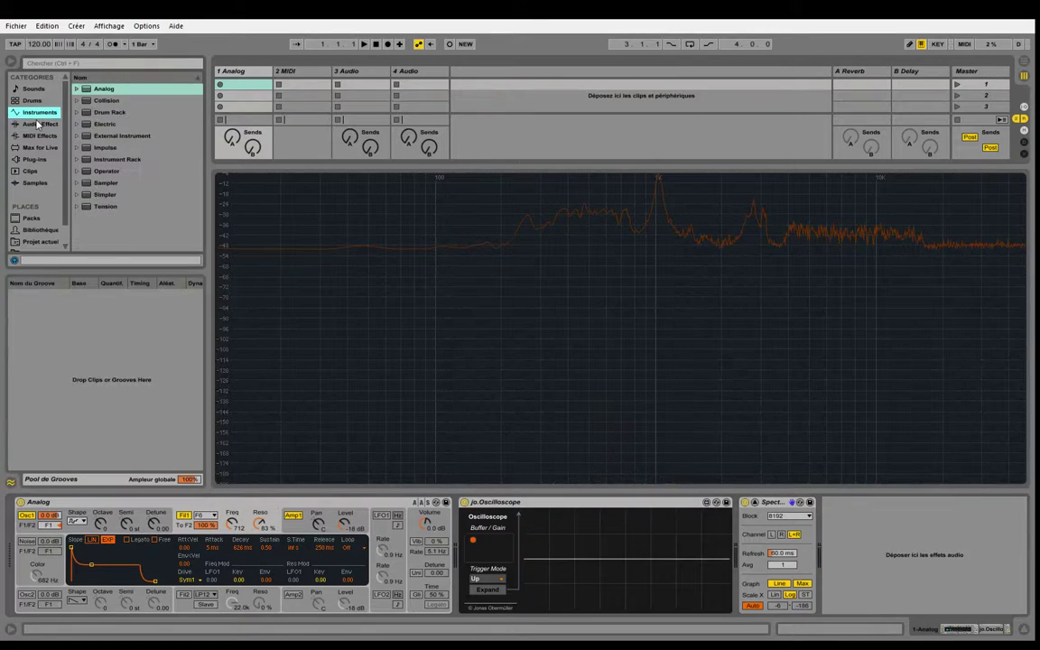
pyautogui.click(39, 124)
pyautogui.moveTo(195, 130); pyautogui.dragTo(181, 179)
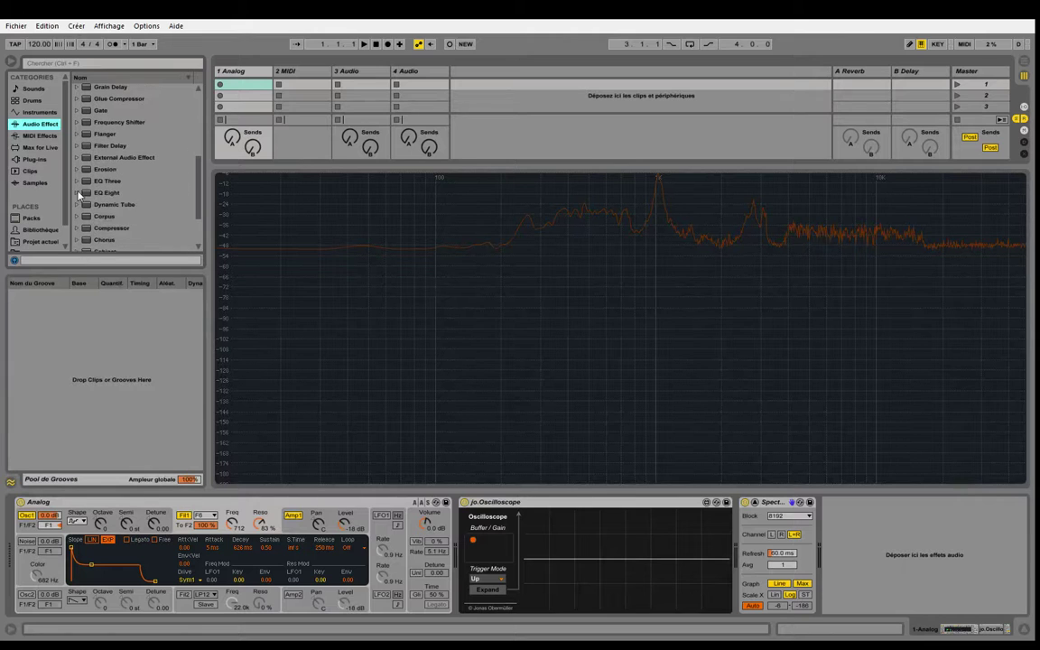
pyautogui.click(144, 203)
pyautogui.click(118, 193)
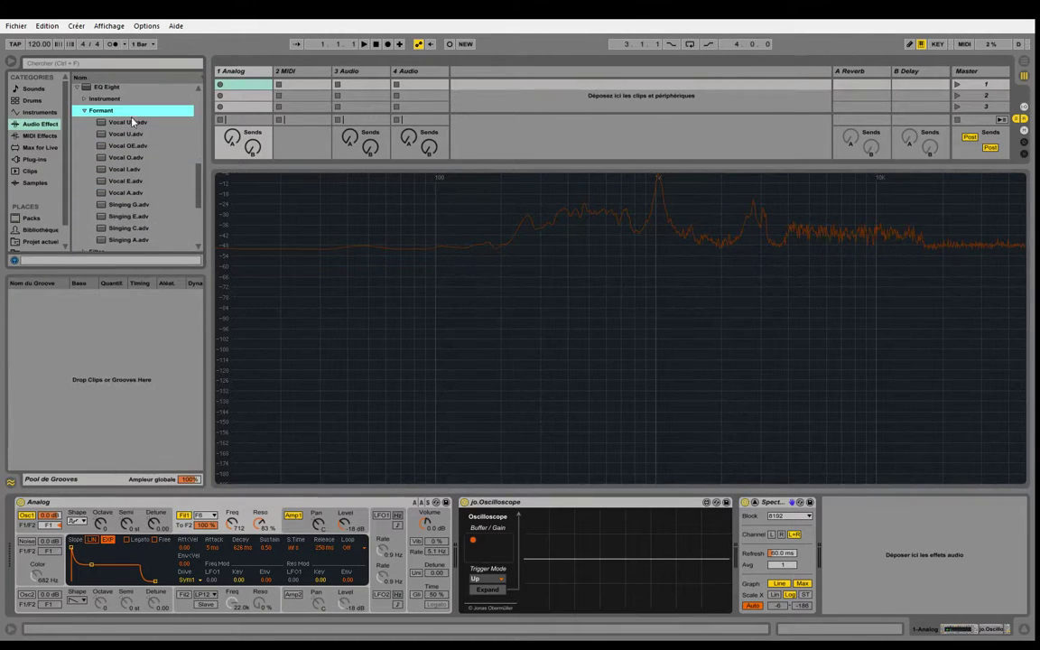
pyautogui.click(109, 192)
pyautogui.moveTo(87, 210); pyautogui.dragTo(869, 588)
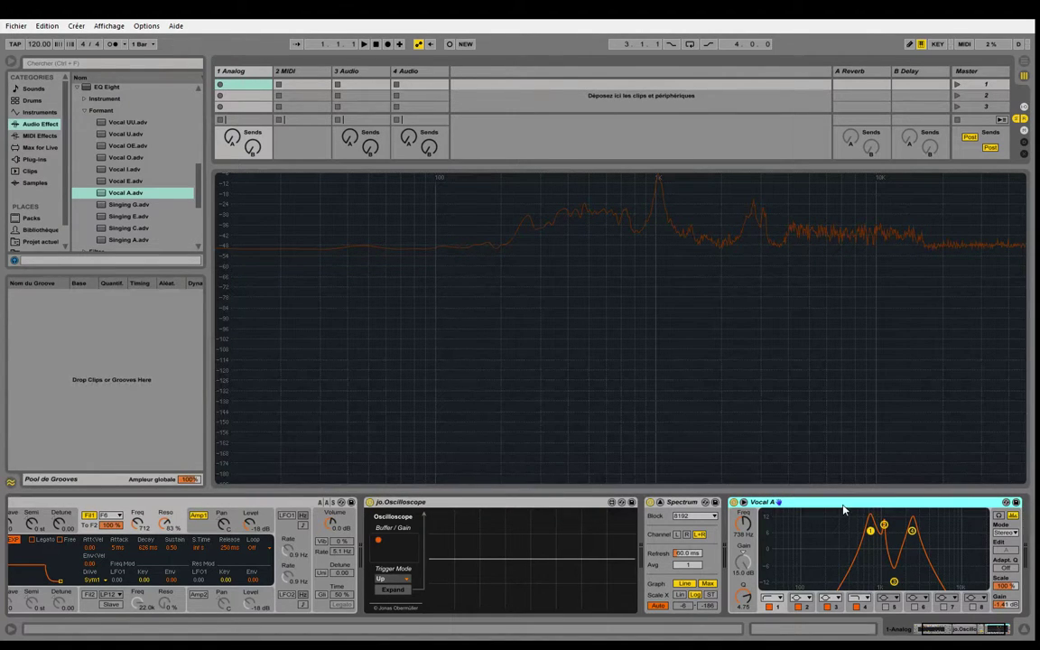
pyautogui.press('Delete')
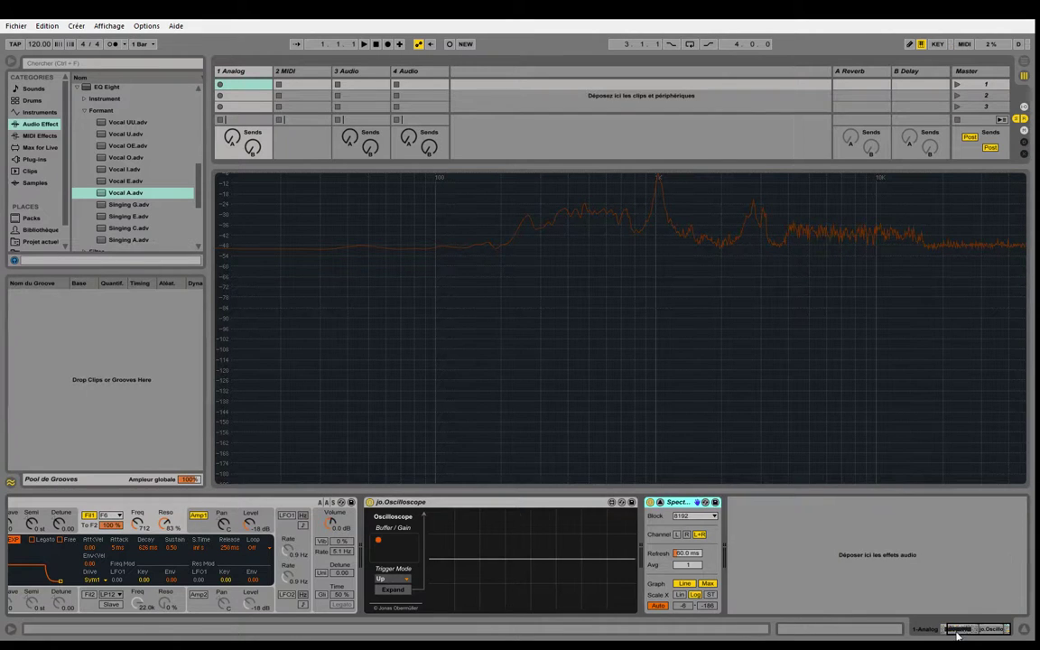
pyautogui.click(928, 635)
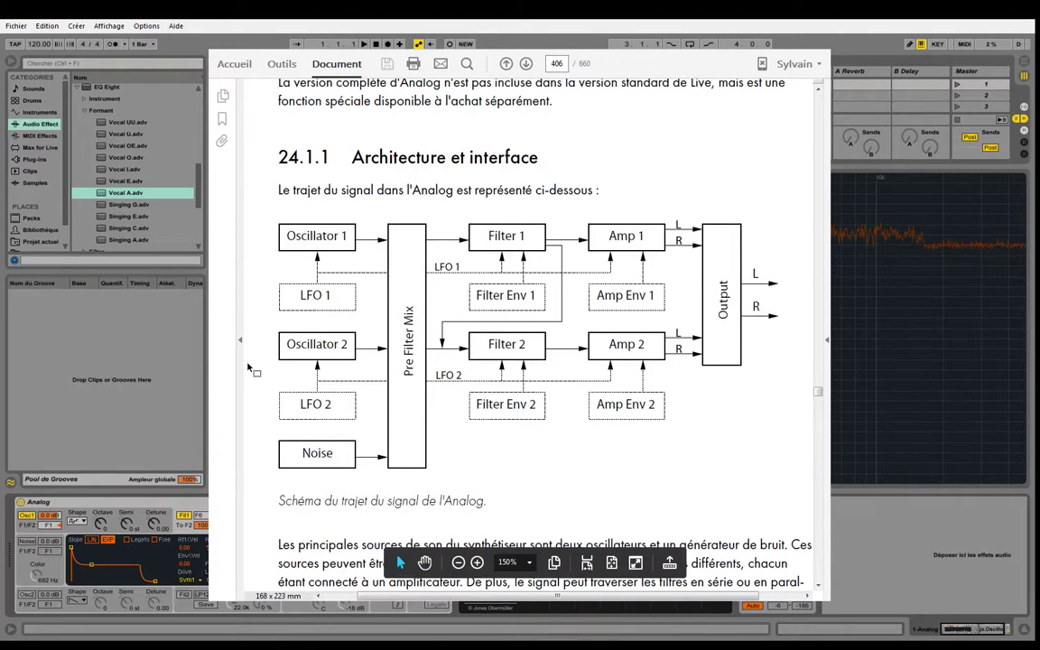
# Step: Switch from the manual back to Ableton Live and examine Analog's oscillator, filter, amplifier and LFO settings
pyautogui.hotkey('alt', 'Tab')
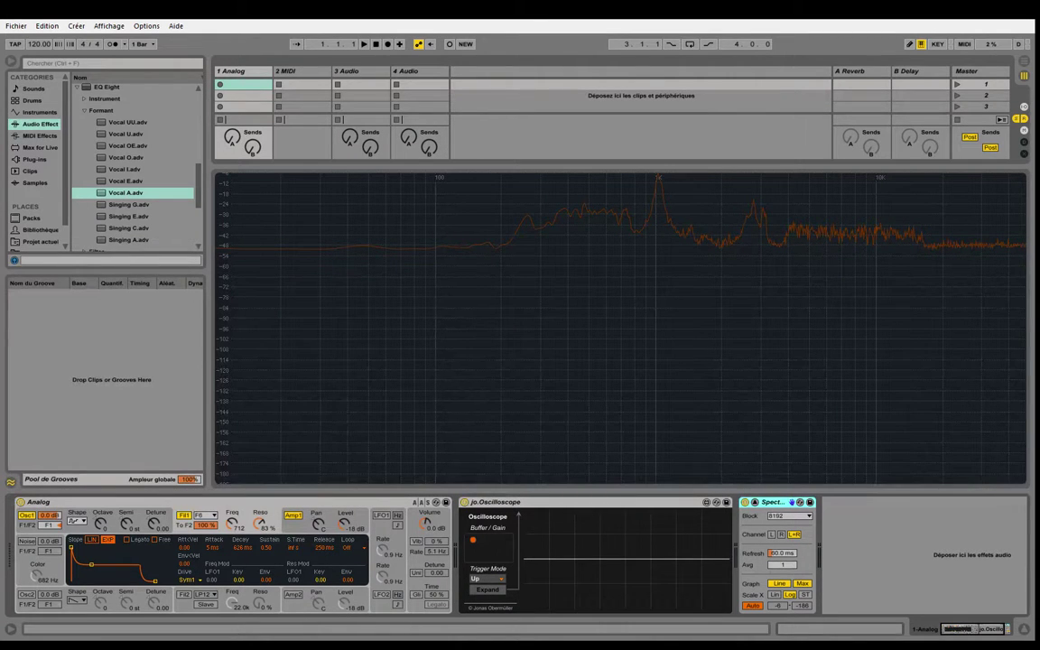
pyautogui.click(47, 553)
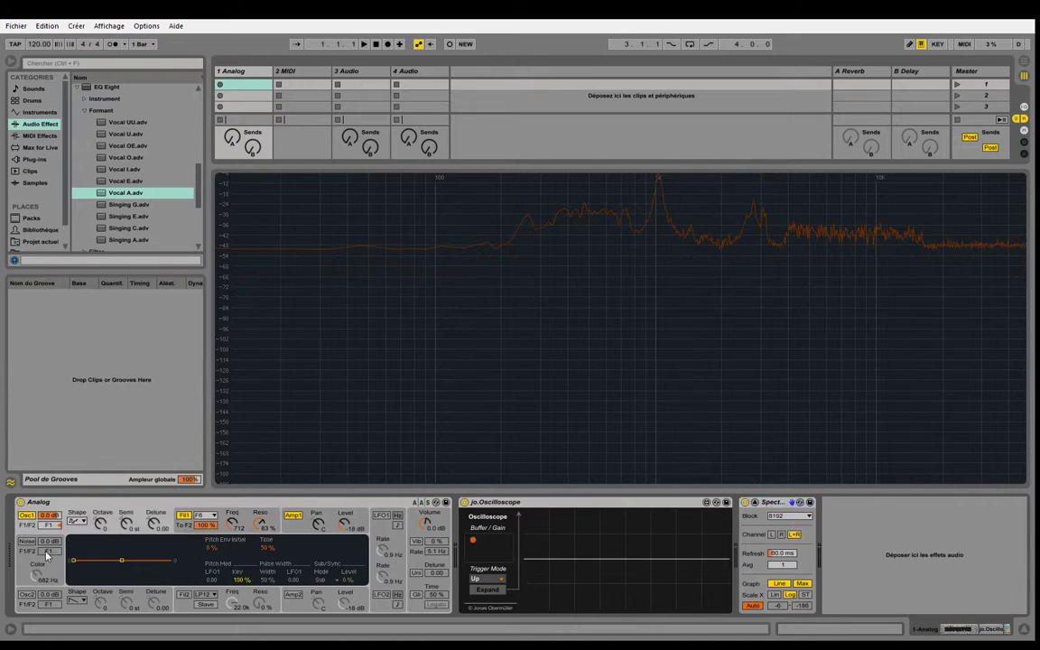
pyautogui.click(187, 535)
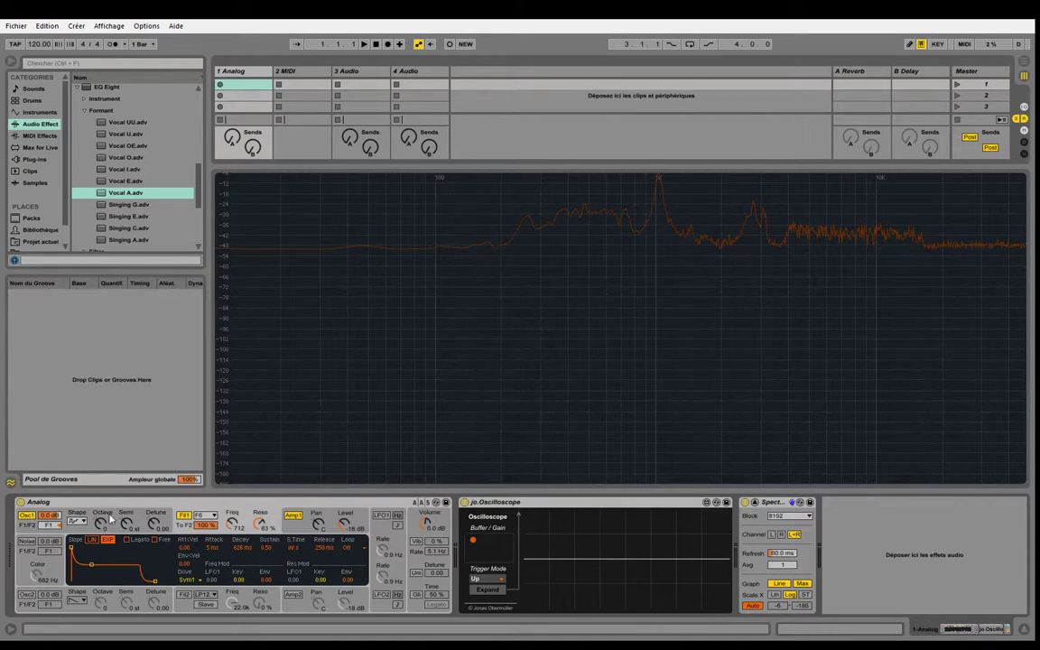
pyautogui.click(36, 552)
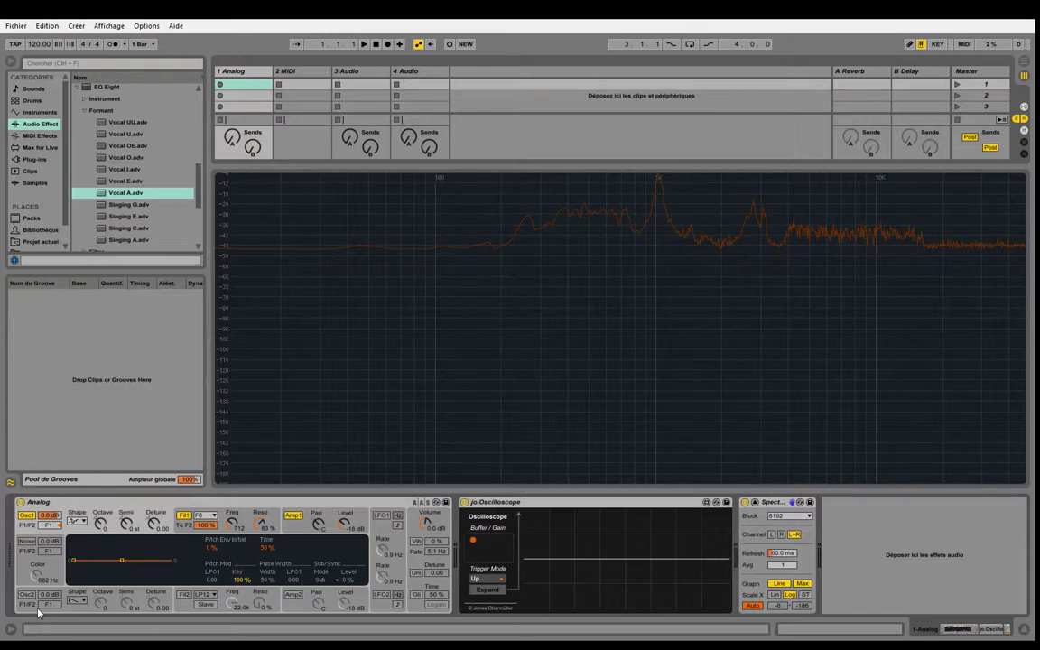
pyautogui.click(185, 527)
pyautogui.click(302, 519)
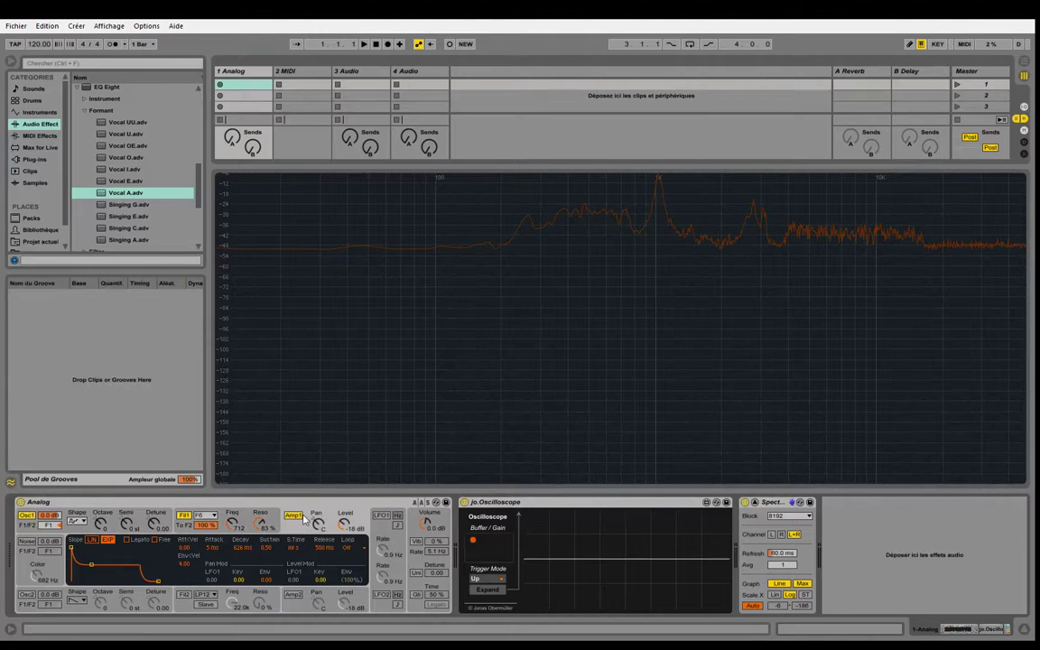
pyautogui.click(380, 518)
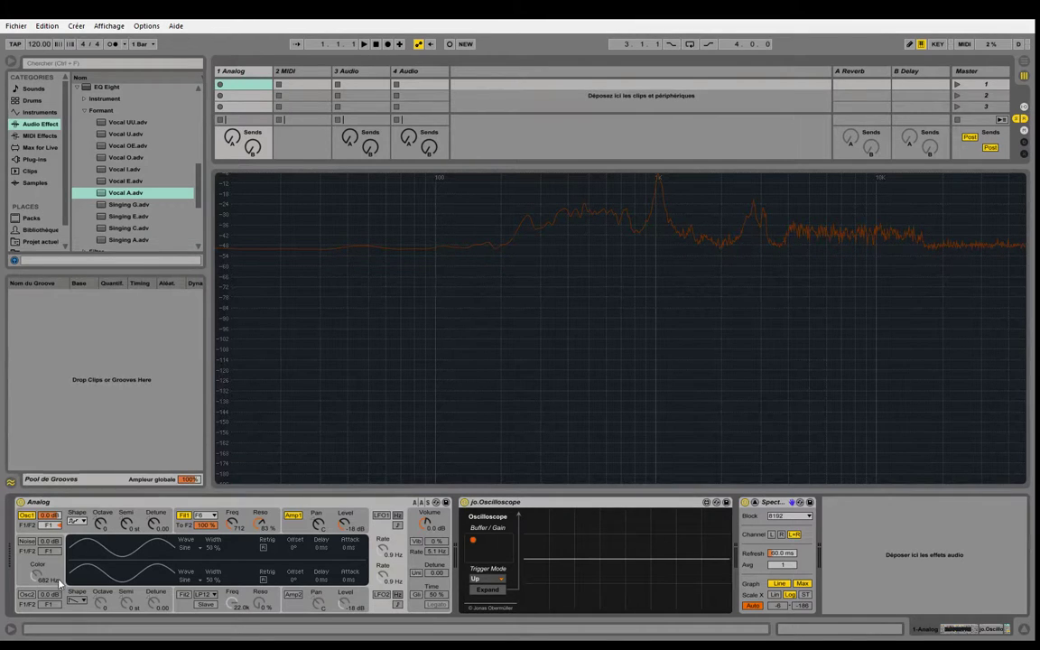
# Step: Set Osc1 to the sine shape and switch off Filter 1
pyautogui.click(57, 524)
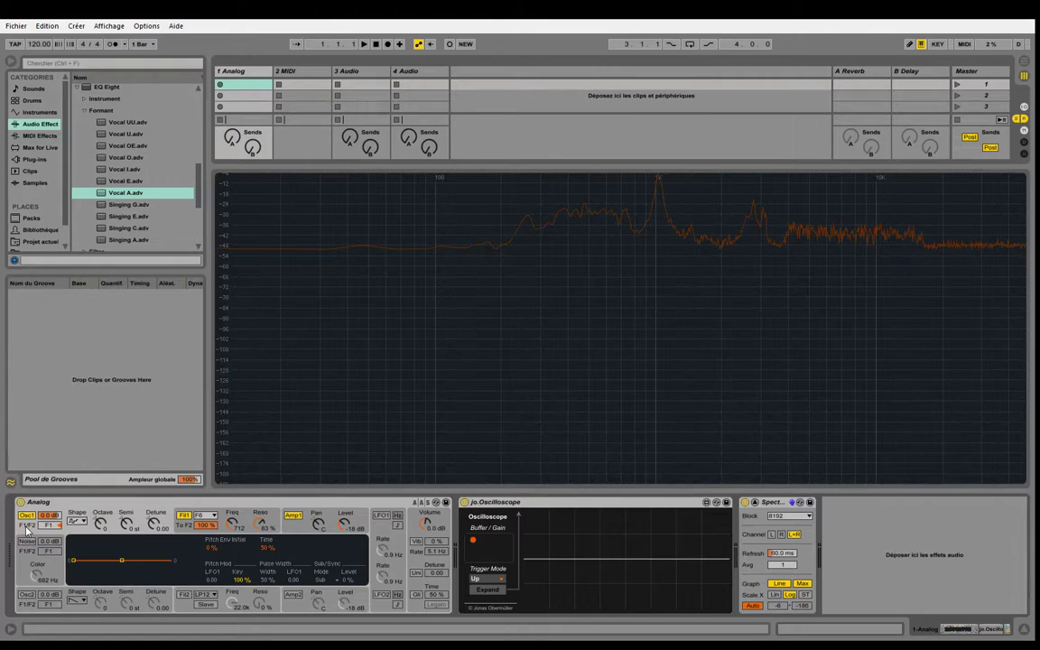
pyautogui.click(80, 534)
pyautogui.click(179, 511)
# Step: Raise Amp 1's envelope sustain to 1.00 with a 1.11 s decay and adjust the oscilloscope's buffer and gain
pyautogui.click(296, 529)
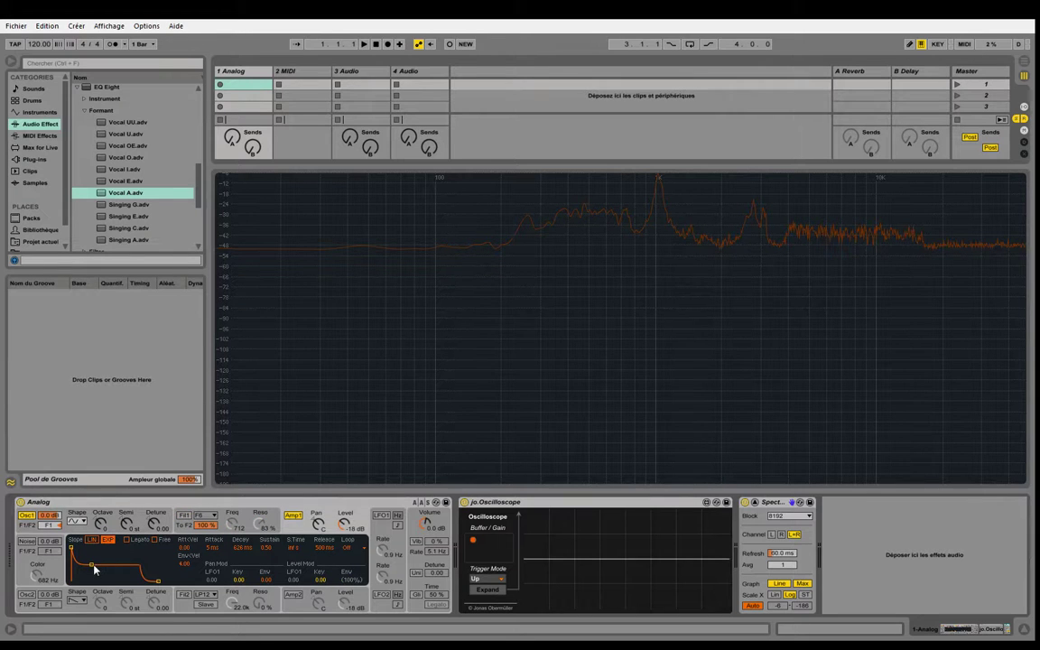
pyautogui.moveTo(91, 564); pyautogui.dragTo(95, 540)
pyautogui.click(79, 534)
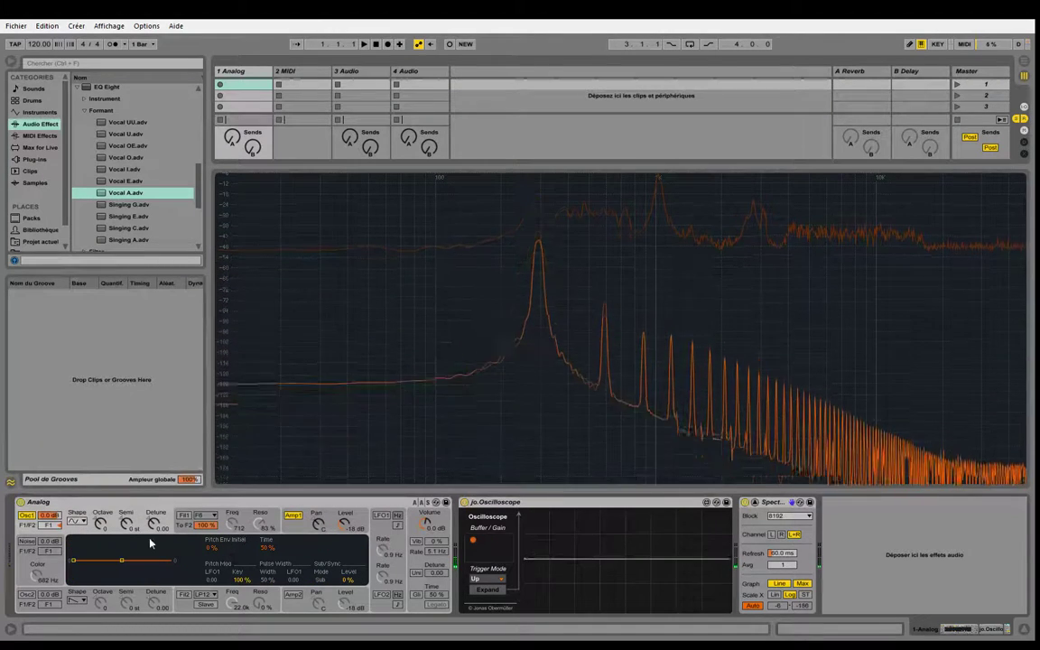
pyautogui.click(294, 515)
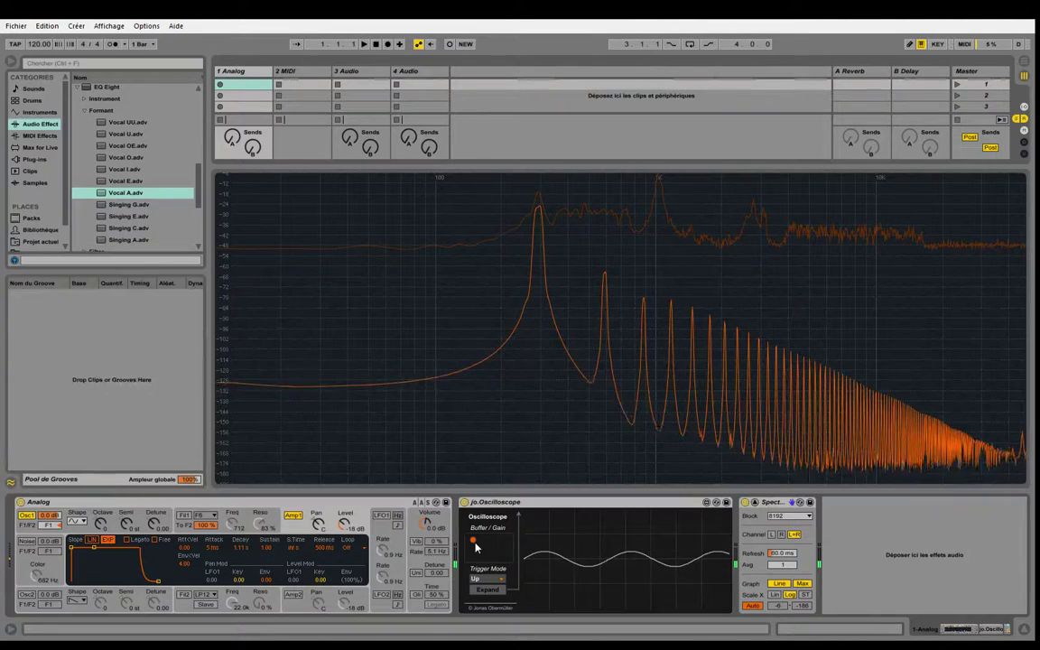
pyautogui.moveTo(475, 537)
pyautogui.mouseDown()
pyautogui.moveTo(483, 547)
pyautogui.moveTo(492, 529)
pyautogui.mouseUp()
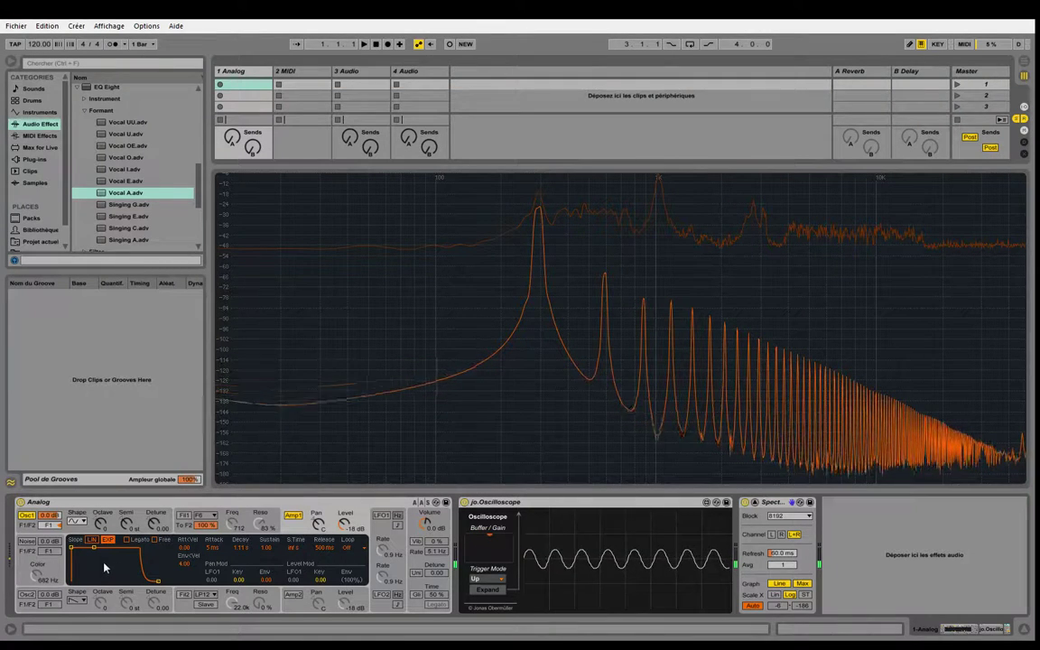
# Step: Load a fresh default Analog on the Analog track and switch off its Osc2 and Filter 1
pyautogui.click(77, 61)
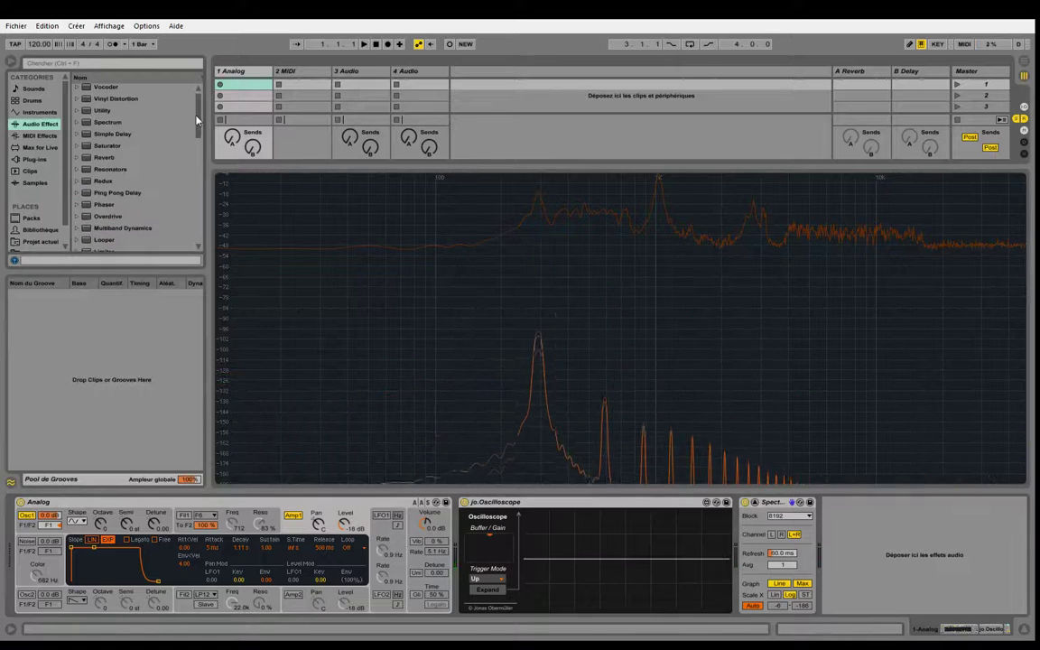
pyautogui.click(41, 112)
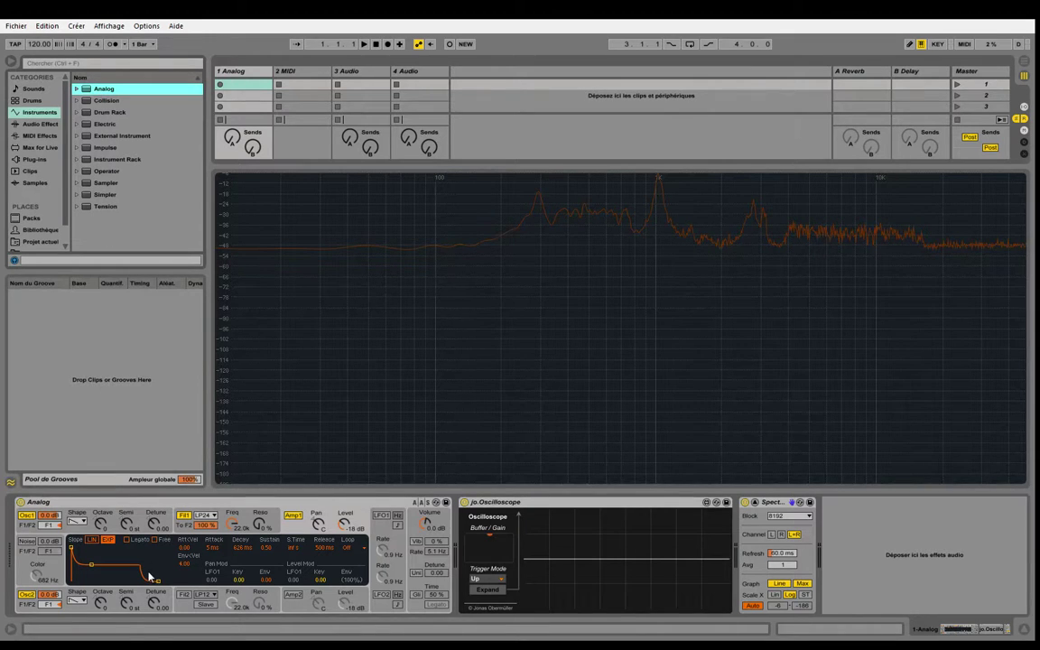
pyautogui.click(26, 595)
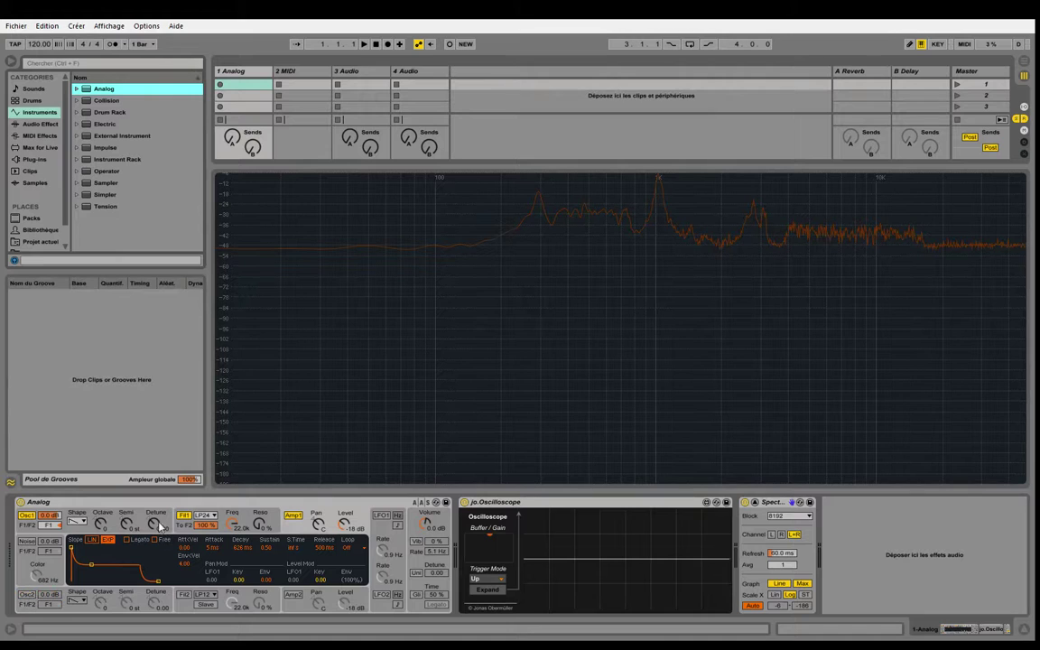
pyautogui.click(182, 516)
# Step: Set Amp 1's level to -3.0 dB and its envelope to sustain 1.00 with a decay of about 1.49 s
pyautogui.moveTo(344, 523); pyautogui.dragTo(344, 517)
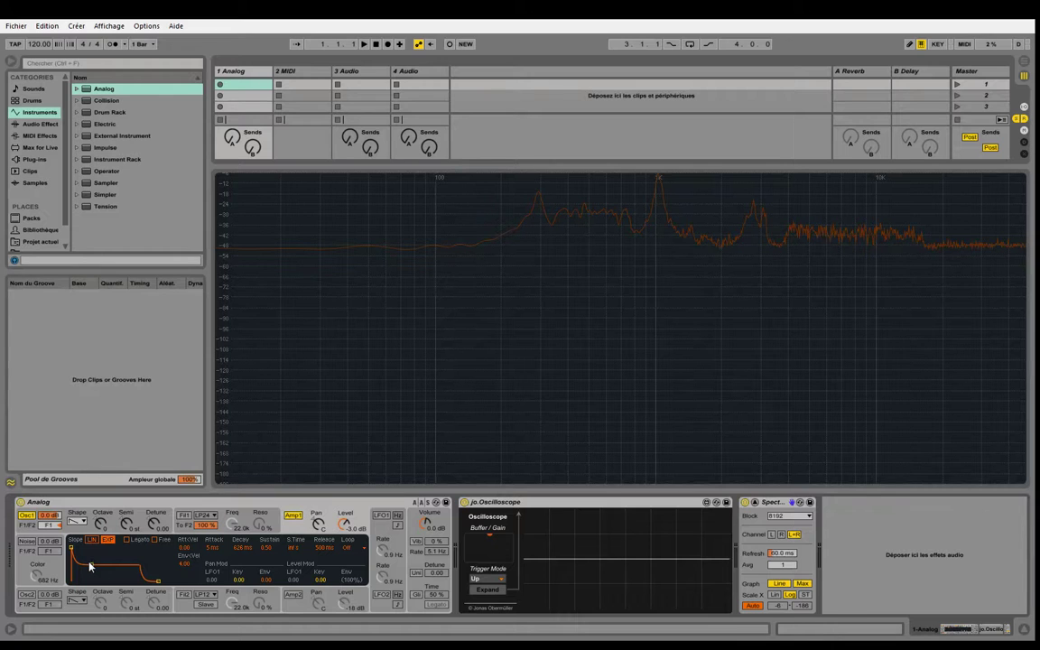
pyautogui.moveTo(91, 564); pyautogui.dragTo(95, 548)
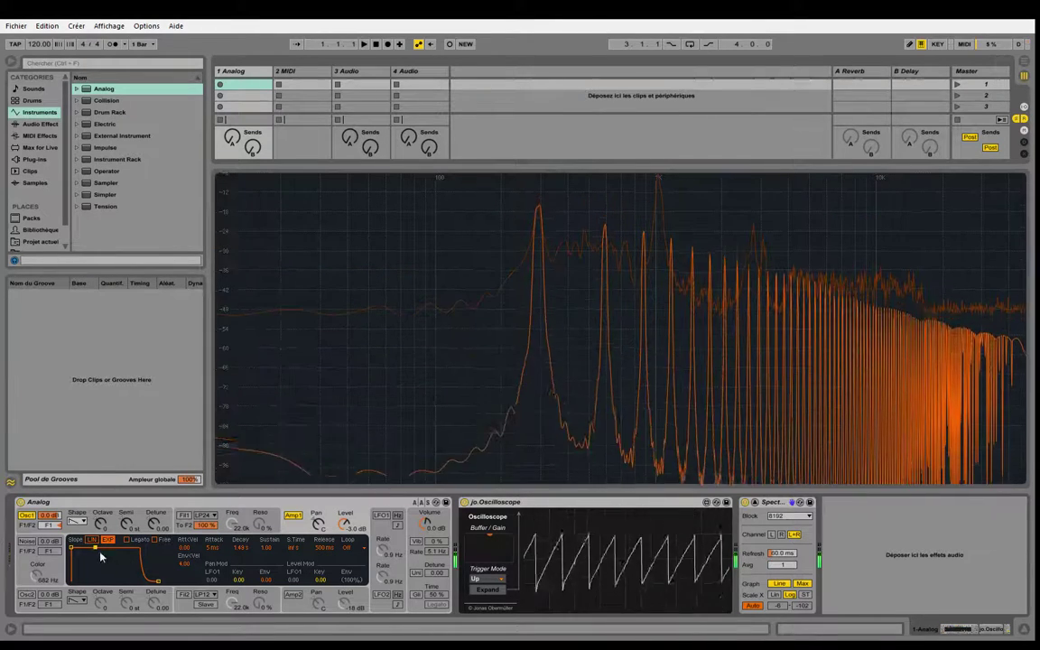
# Step: Compare Osc1's sine shape with the sawtooth, rescaling the oscilloscope's buffer and gain to fit the waveform
pyautogui.click(81, 521)
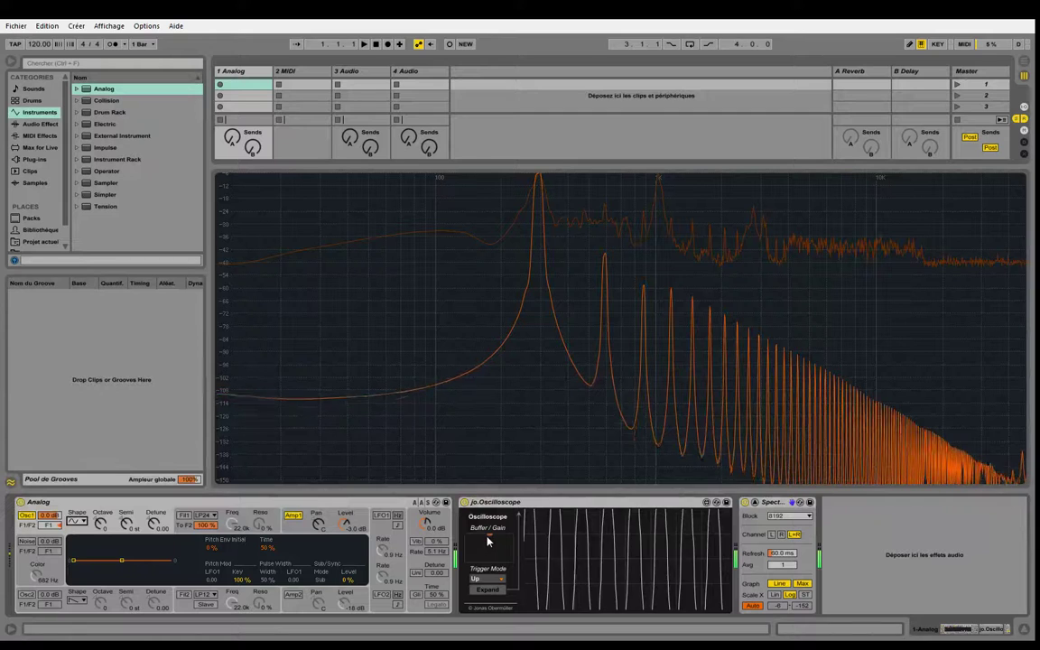
pyautogui.moveTo(488, 540); pyautogui.dragTo(478, 552)
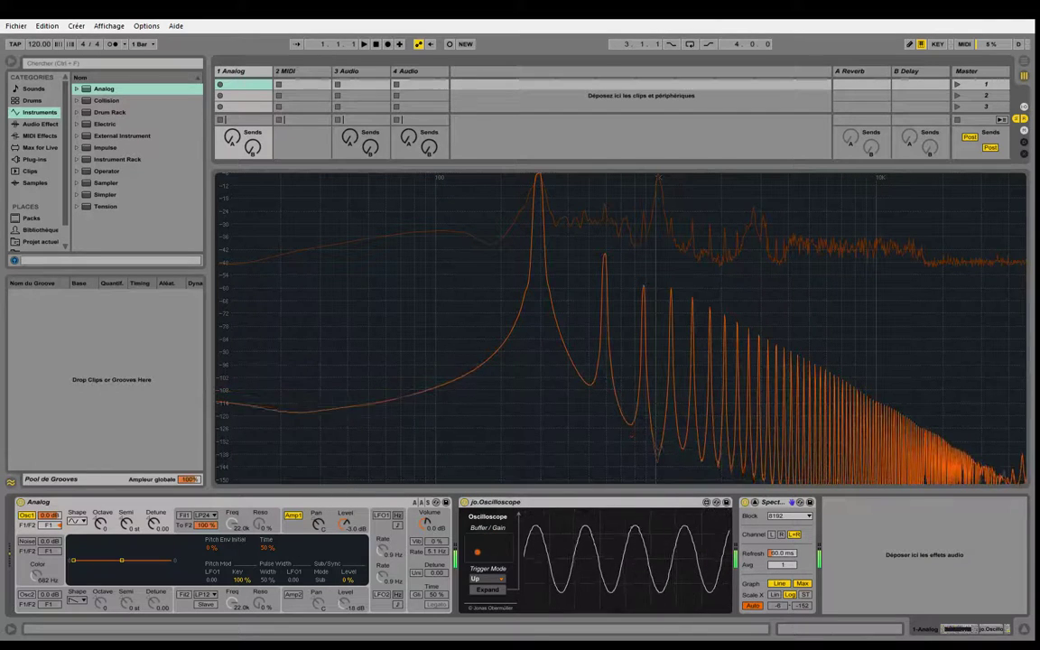
pyautogui.click(79, 522)
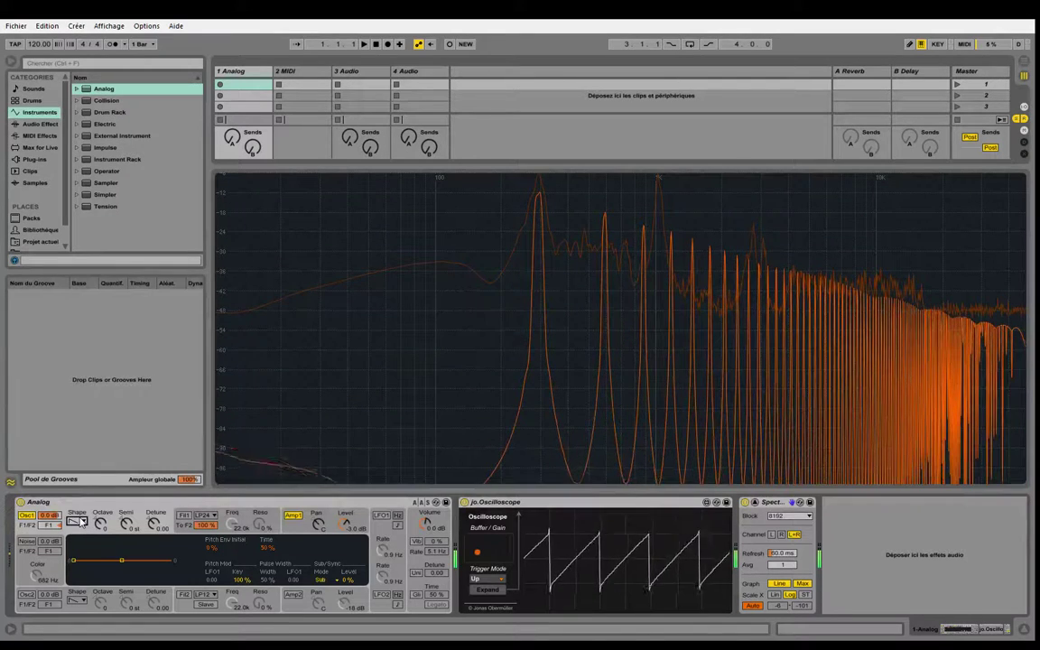
# Step: Return to the Session View and shrink the Spectrum display to reveal the mixer
pyautogui.press('Tab')
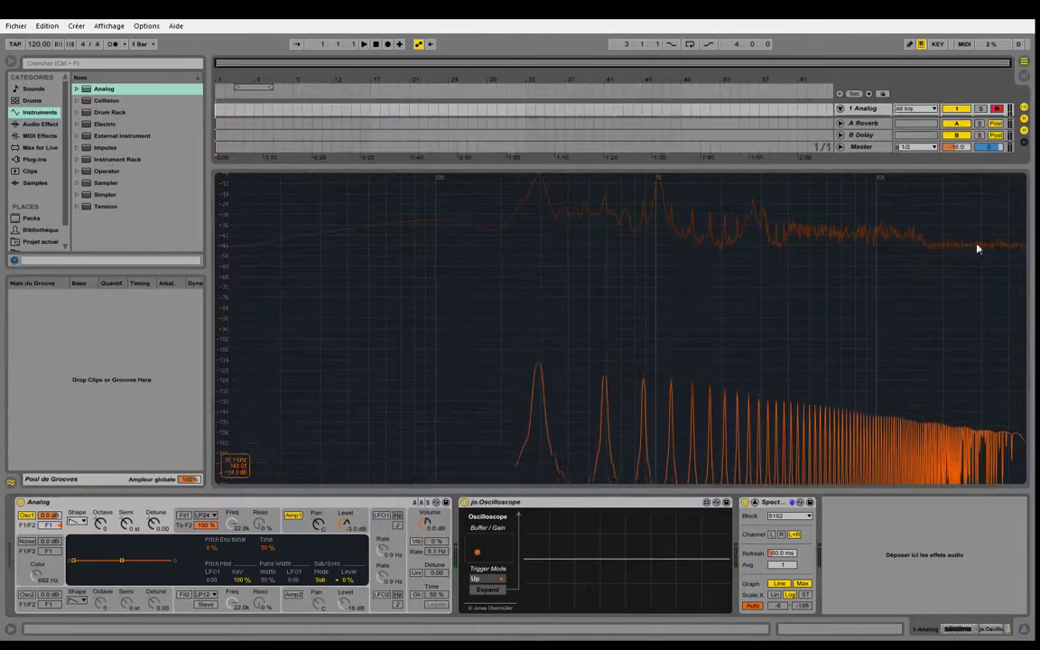
pyautogui.click(1024, 76)
pyautogui.moveTo(926, 167); pyautogui.dragTo(923, 379)
# Step: Set Osc1 to the rectangle shape and play notes to audition its waveform and spectrum
pyautogui.click(80, 522)
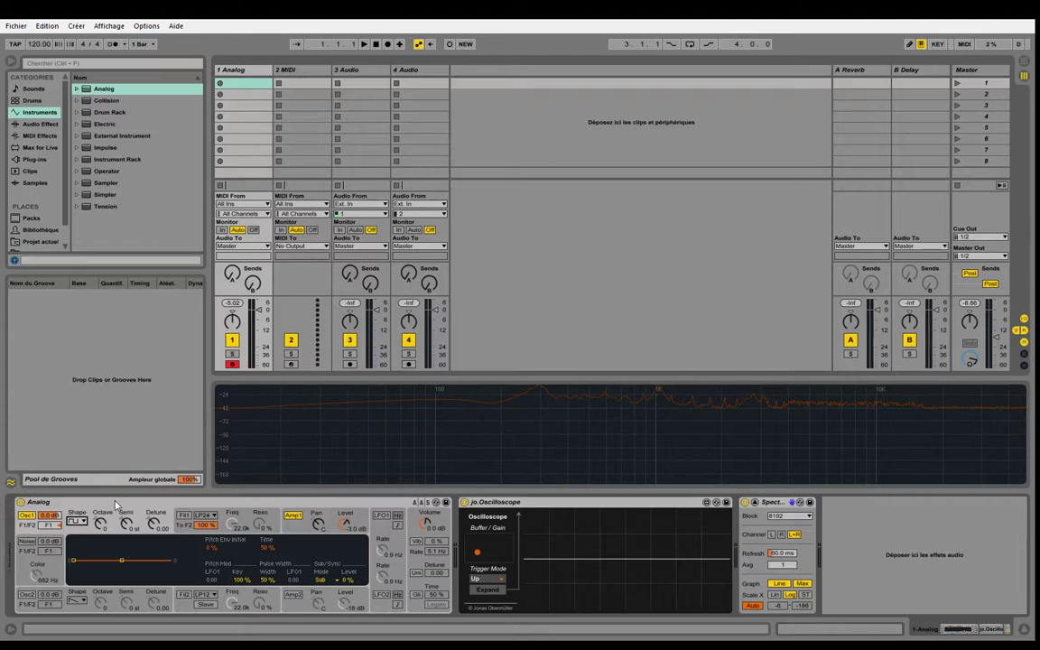
pyautogui.press('s')
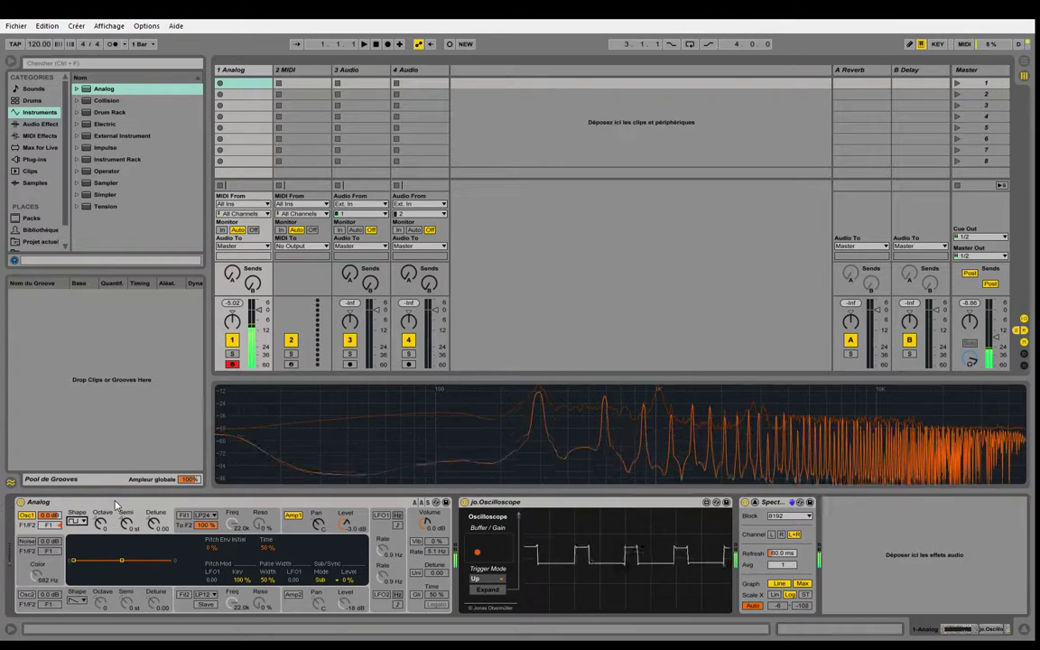
pyautogui.press('s')
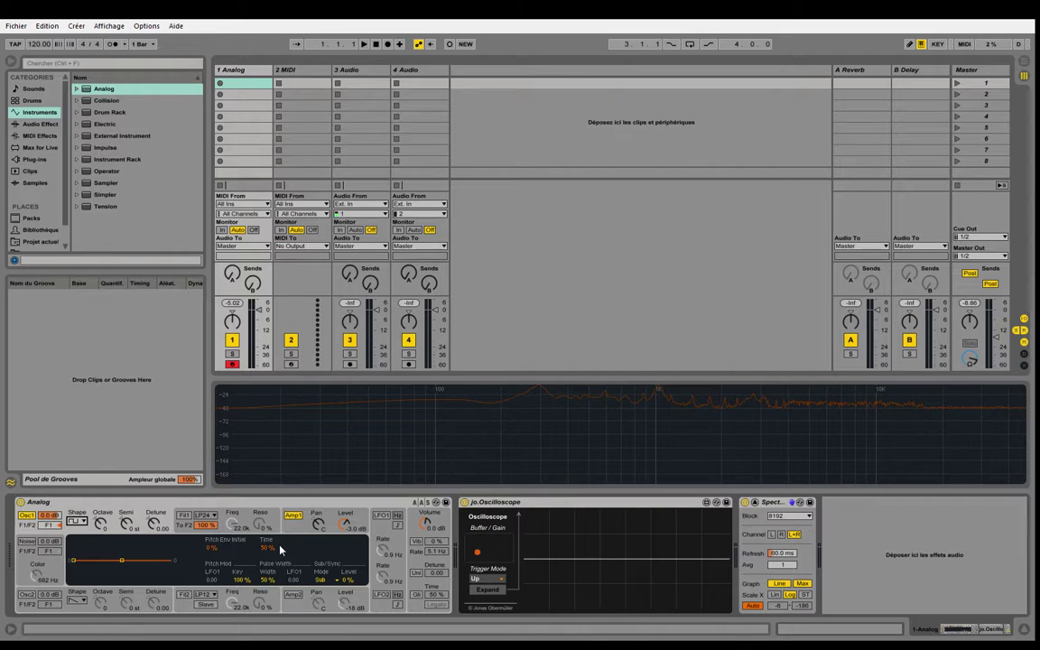
# Step: Audition Osc1's rectangle pulse width between 0 % and 100 %, enlarging the Spectrum display, and leave the width at 72 %
pyautogui.click(265, 583)
pyautogui.moveTo(266, 585)
pyautogui.mouseDown()
pyautogui.moveTo(266, 542)
pyautogui.moveTo(266, 585)
pyautogui.mouseUp()
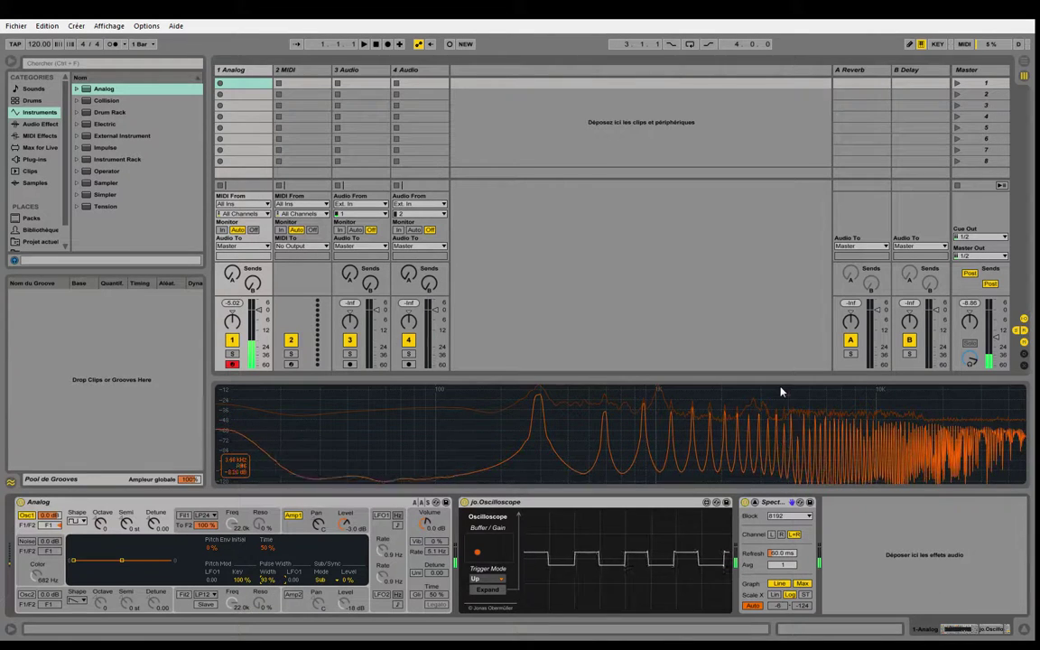
pyautogui.moveTo(782, 380); pyautogui.dragTo(782, 252)
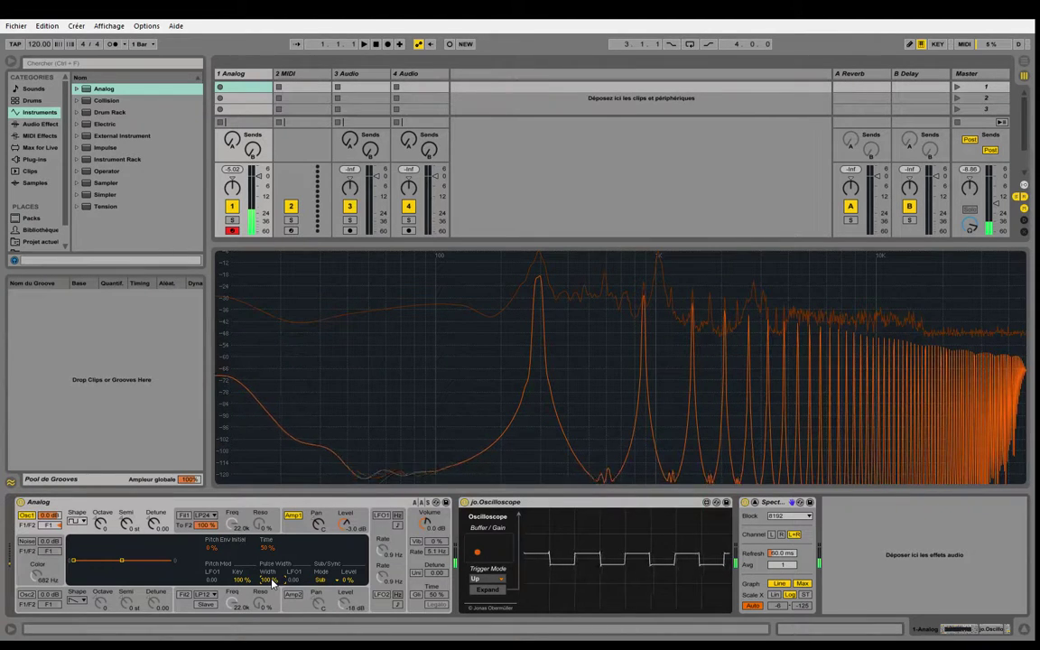
pyautogui.moveTo(271, 583); pyautogui.dragTo(271, 636)
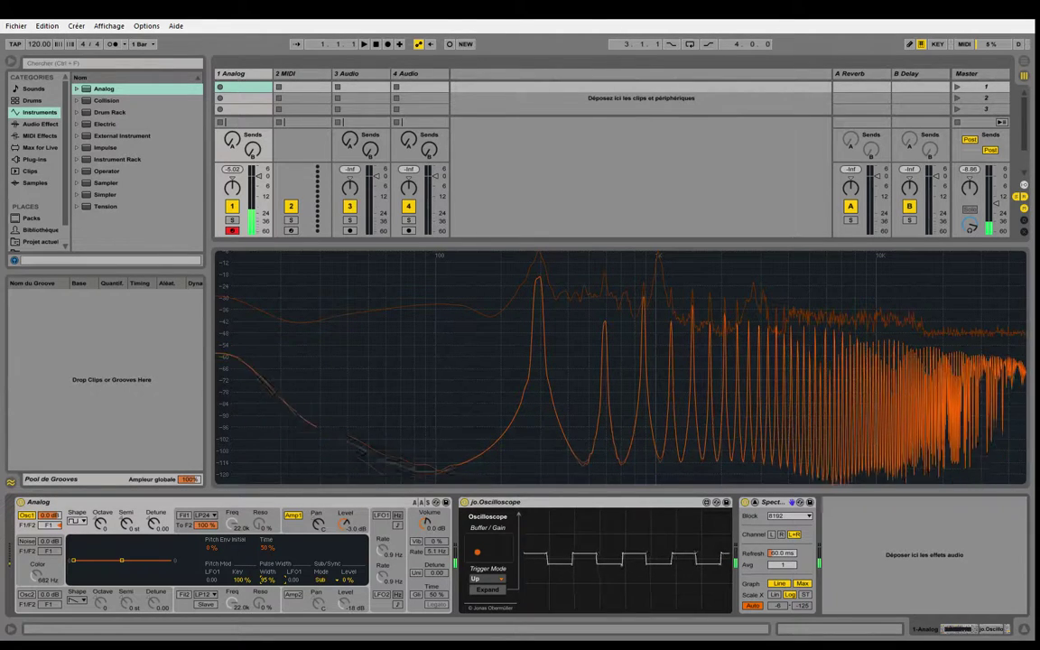
pyautogui.moveTo(267, 578)
pyautogui.mouseDown()
pyautogui.moveTo(267, 564)
pyautogui.moveTo(267, 593)
pyautogui.mouseUp()
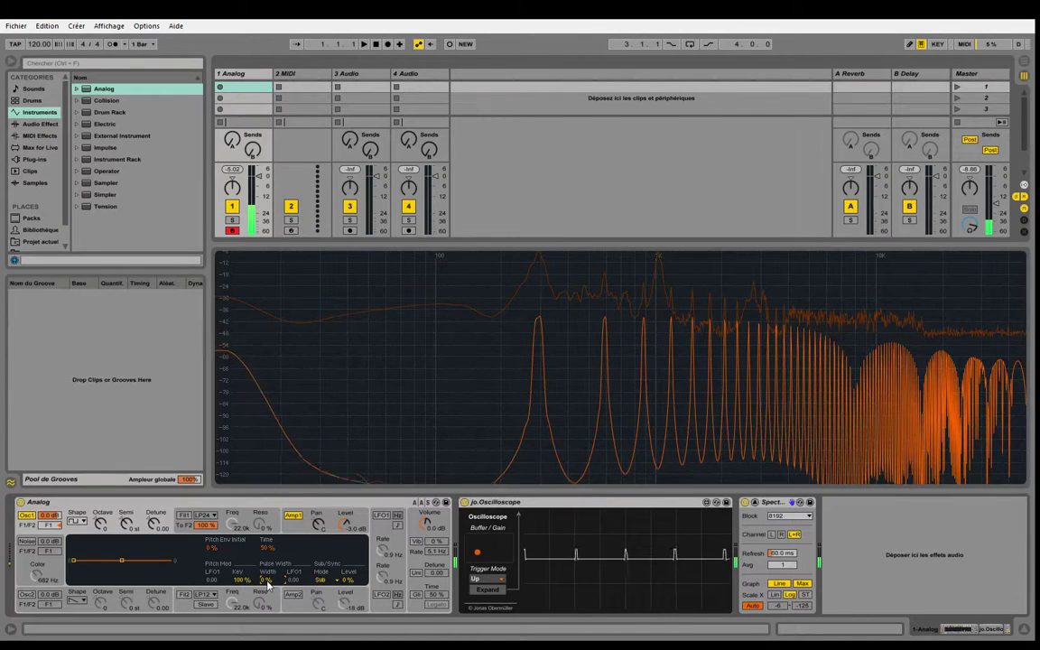
pyautogui.moveTo(267, 587); pyautogui.dragTo(267, 562)
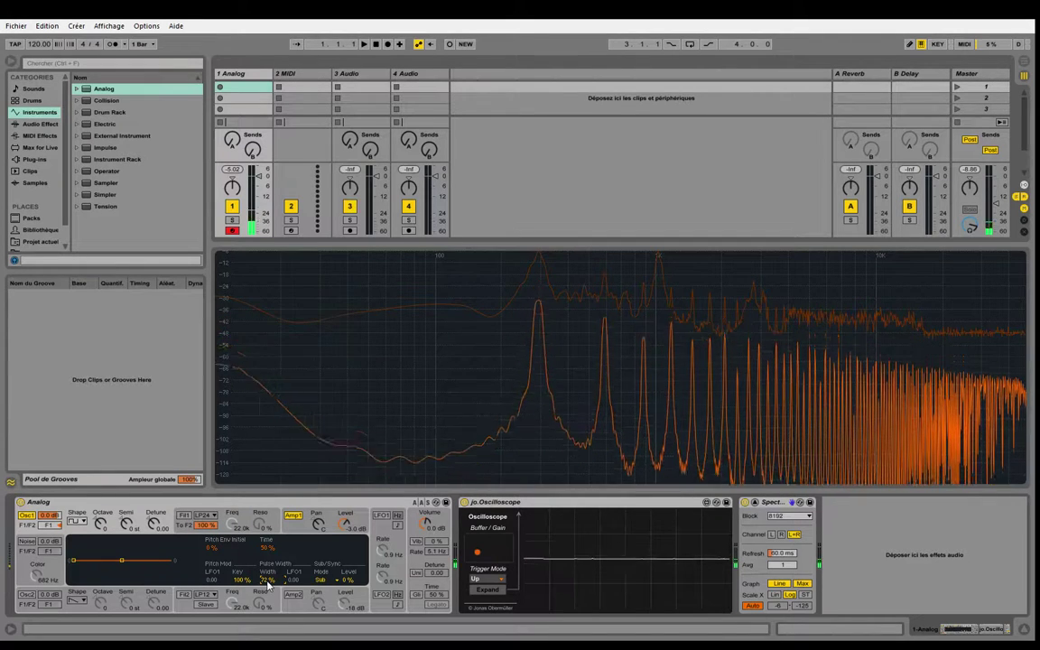
# Step: Enable LFO1, check Osc1's modulation targets, and set LFO1's wave to Rect
pyautogui.click(384, 524)
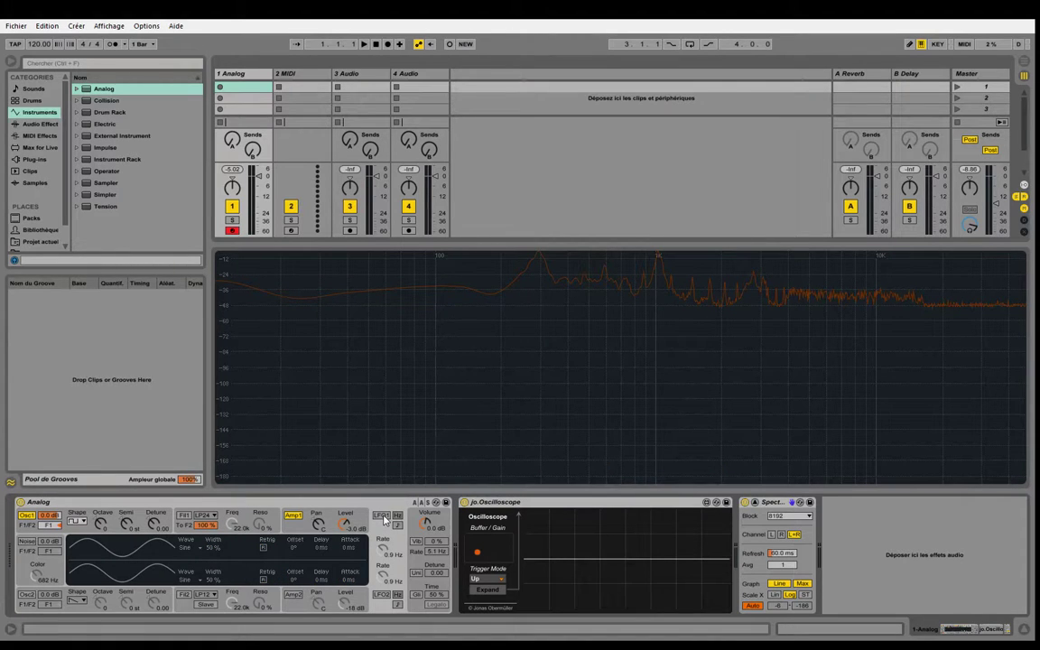
pyautogui.click(383, 516)
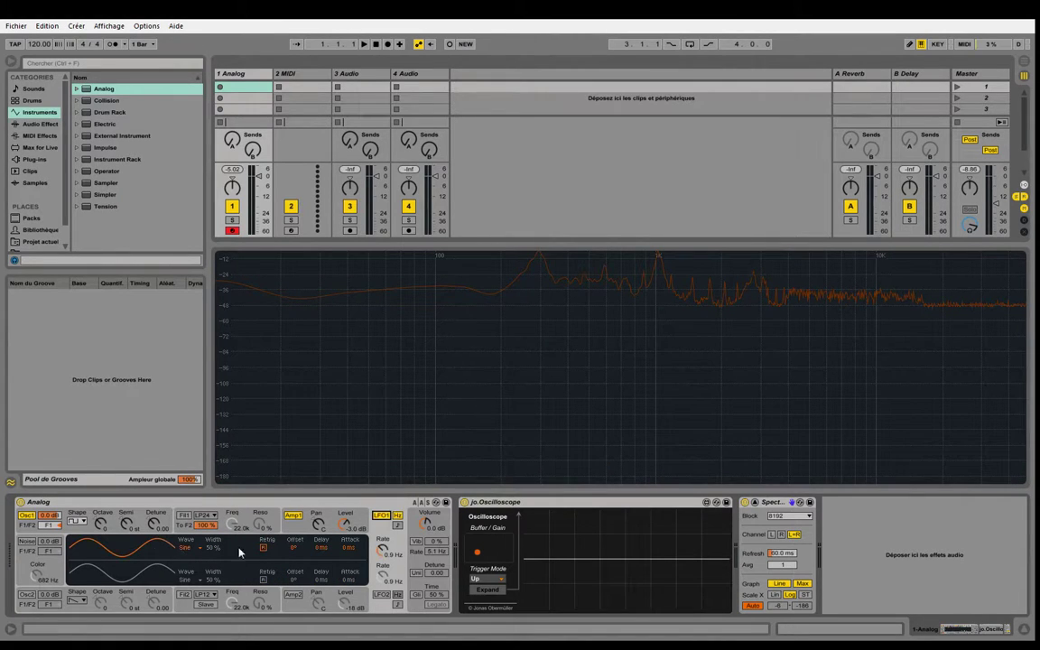
pyautogui.click(87, 531)
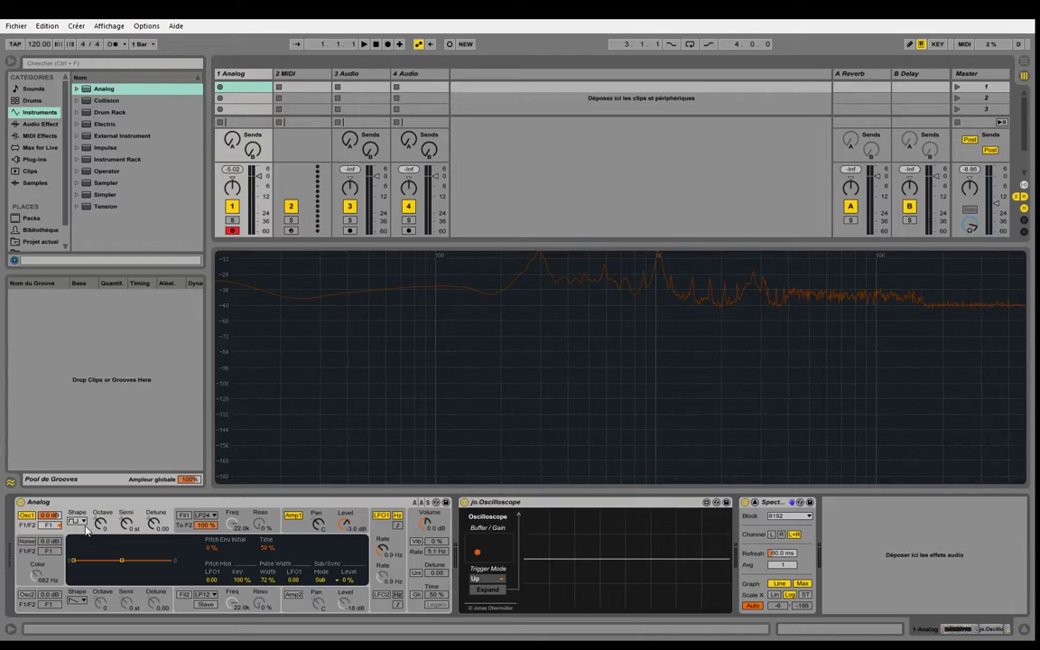
pyautogui.click(377, 530)
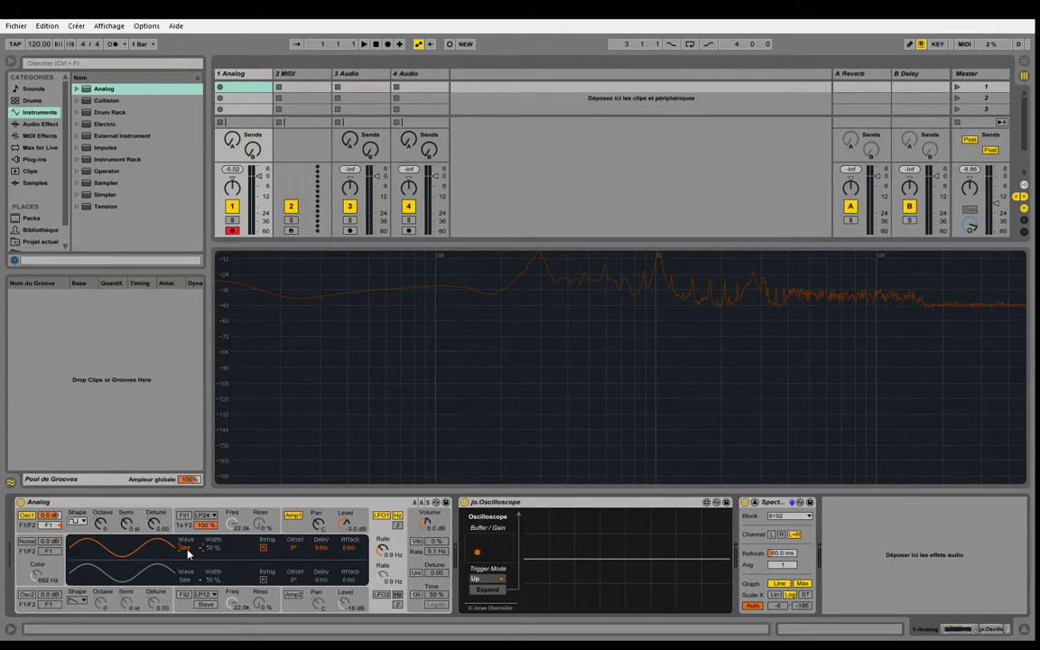
pyautogui.moveTo(186, 553); pyautogui.dragTo(210, 504)
pyautogui.press('a')
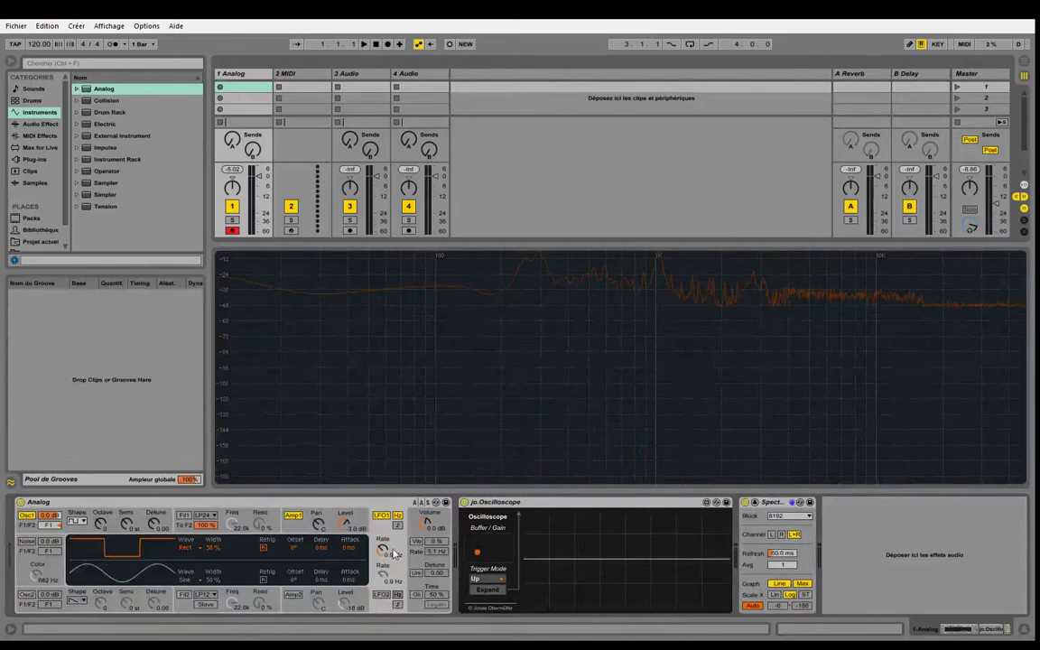
# Step: Explore LFO1's rate, offset, delay and attack, and return its wave to Sine
pyautogui.moveTo(383, 552); pyautogui.dragTo(379, 560)
pyautogui.moveTo(290, 553); pyautogui.dragTo(324, 529)
pyautogui.moveTo(324, 555); pyautogui.dragTo(351, 581)
pyautogui.moveTo(186, 549); pyautogui.dragTo(186, 533)
# Step: Modulate the pitch of Osc1's sine with LFO1 at 1.00 and set LFO1's rate to 1.0 Hz
pyautogui.click(77, 532)
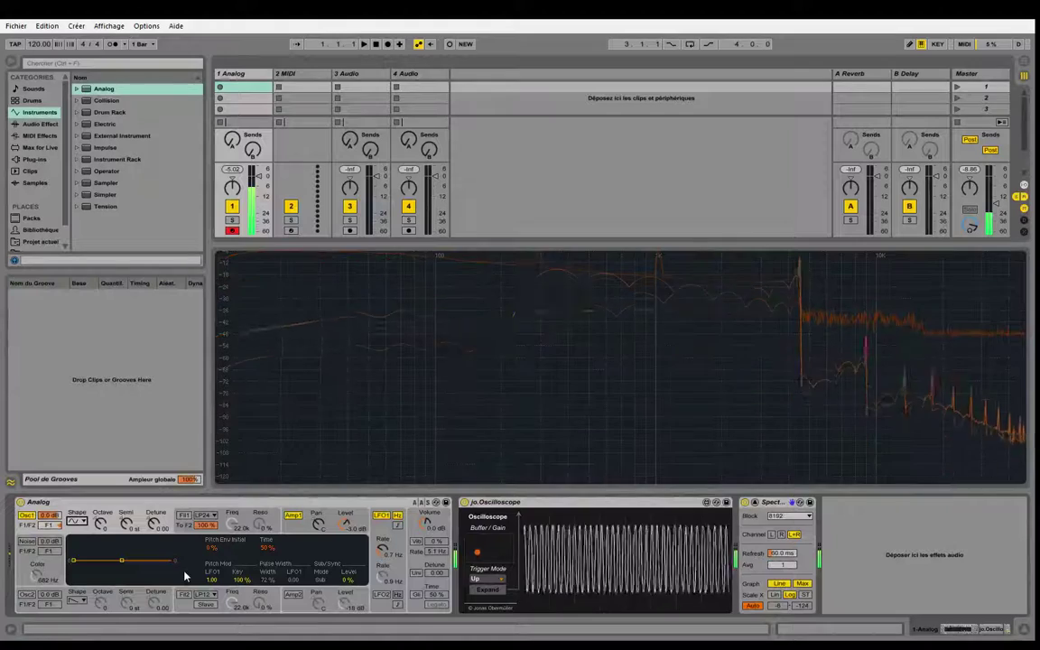
pyautogui.click(383, 547)
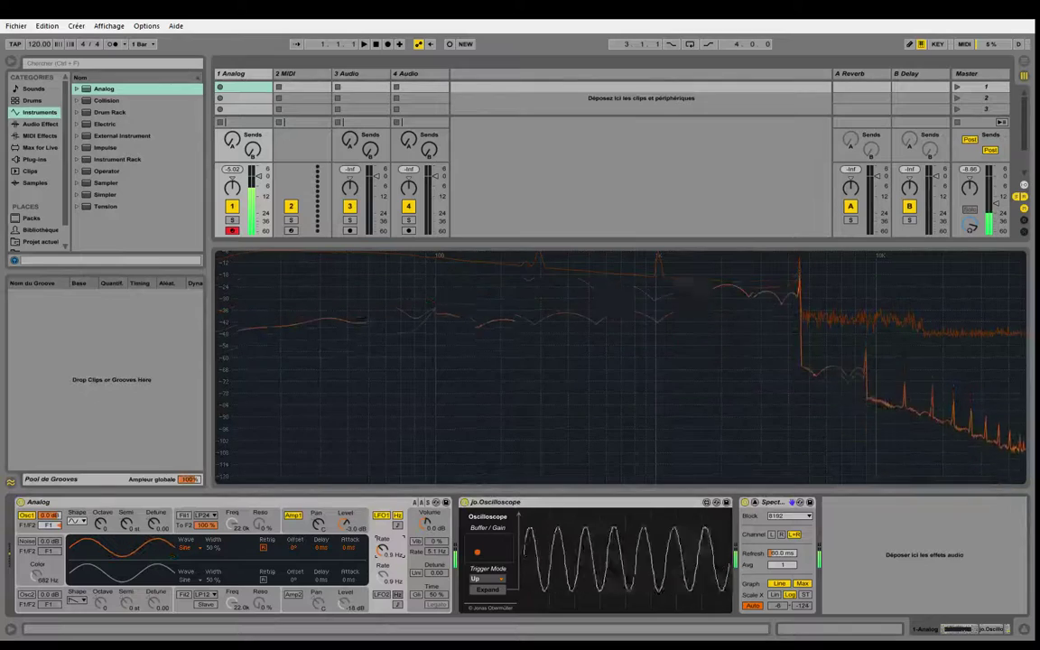
pyautogui.moveTo(382, 547); pyautogui.dragTo(383, 544)
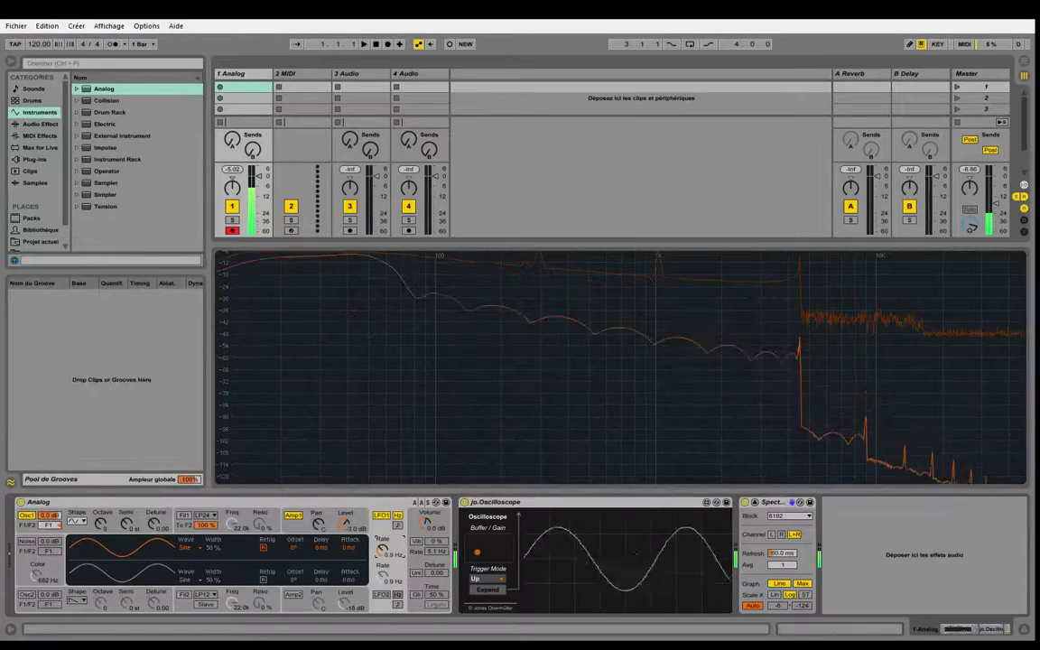
# Step: Turn LFO1 off and audition Osc1's pitch envelope from 100 % and -100 % with time 100 %, returning the initial value to 0 %
pyautogui.click(83, 531)
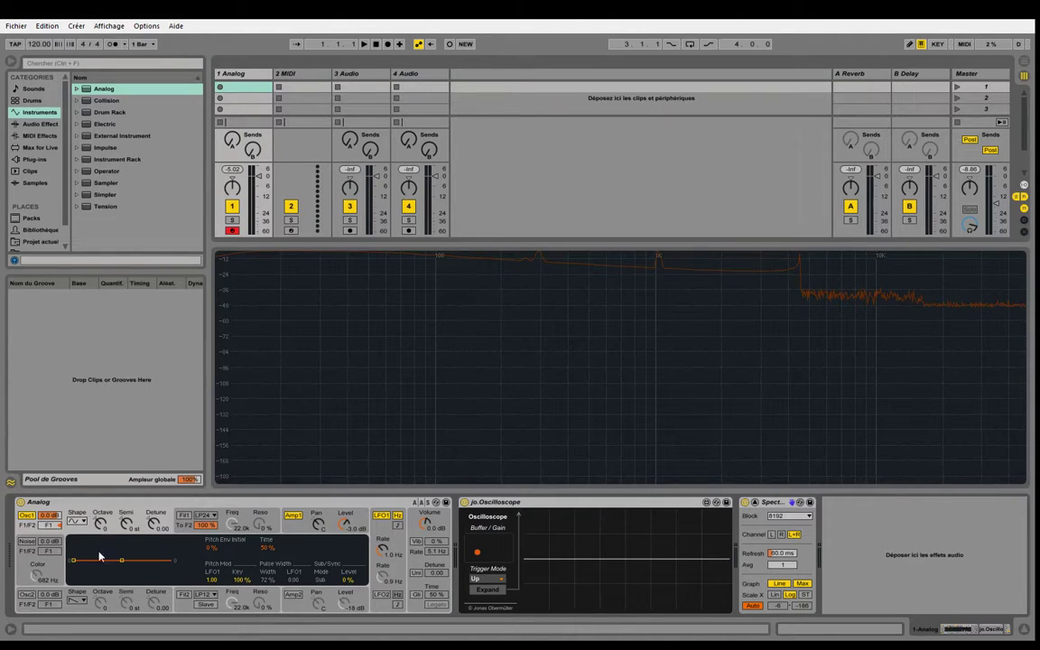
pyautogui.moveTo(73, 560)
pyautogui.mouseDown()
pyautogui.moveTo(73, 541)
pyautogui.moveTo(73, 560)
pyautogui.mouseUp()
pyautogui.click(383, 522)
pyautogui.moveTo(71, 561); pyautogui.dragTo(73, 539)
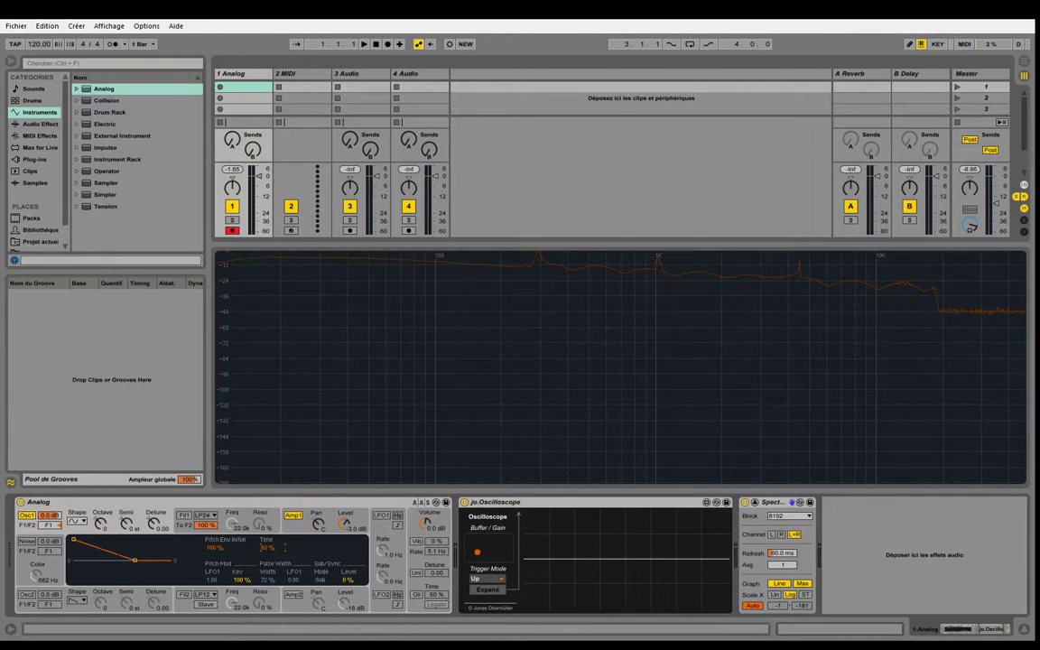
pyautogui.moveTo(134, 560); pyautogui.dragTo(142, 560)
pyautogui.press('a')
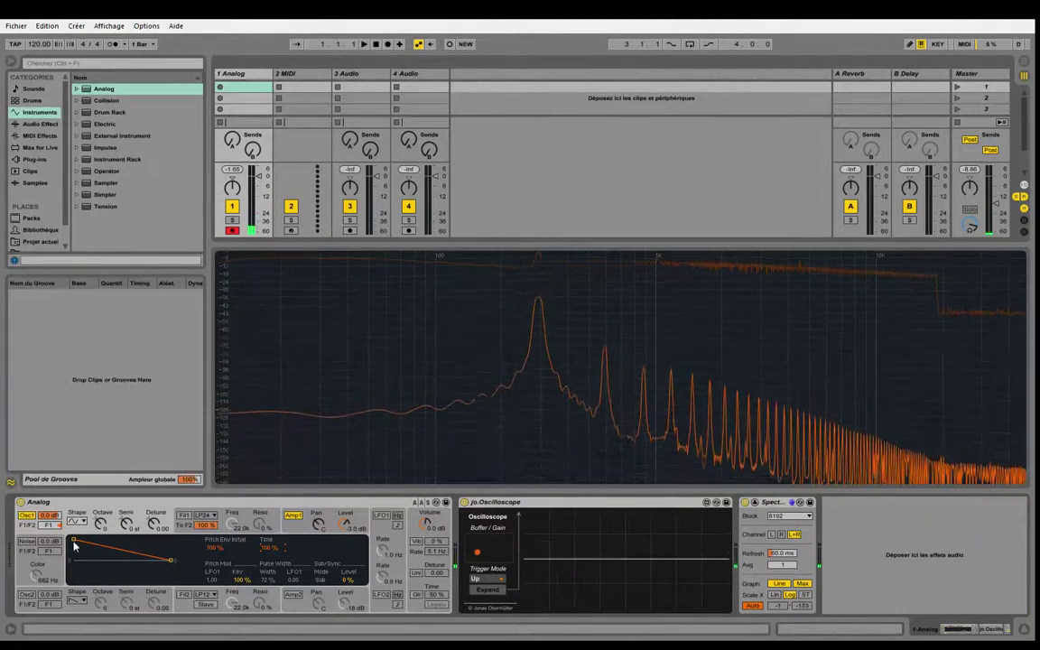
pyautogui.moveTo(93, 552); pyautogui.dragTo(93, 605)
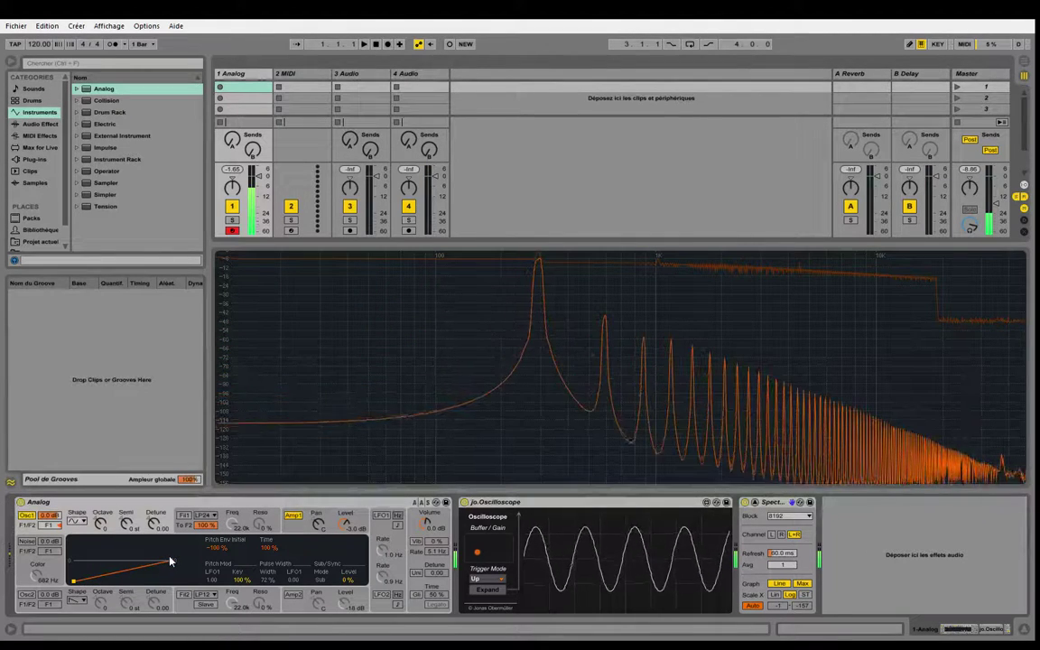
pyautogui.moveTo(77, 581); pyautogui.dragTo(74, 561)
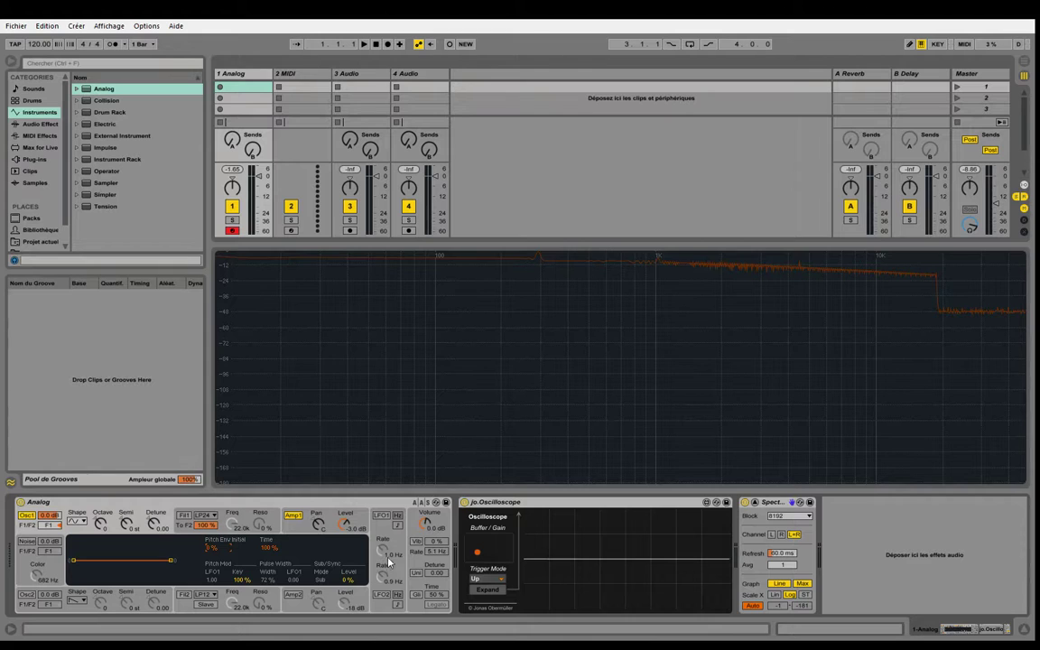
# Step: Re-enable LFO1 and play notes with Osc1's LFO1 pitch modulation reduced to 0.20
pyautogui.click(381, 515)
pyautogui.click(88, 531)
pyautogui.click(378, 531)
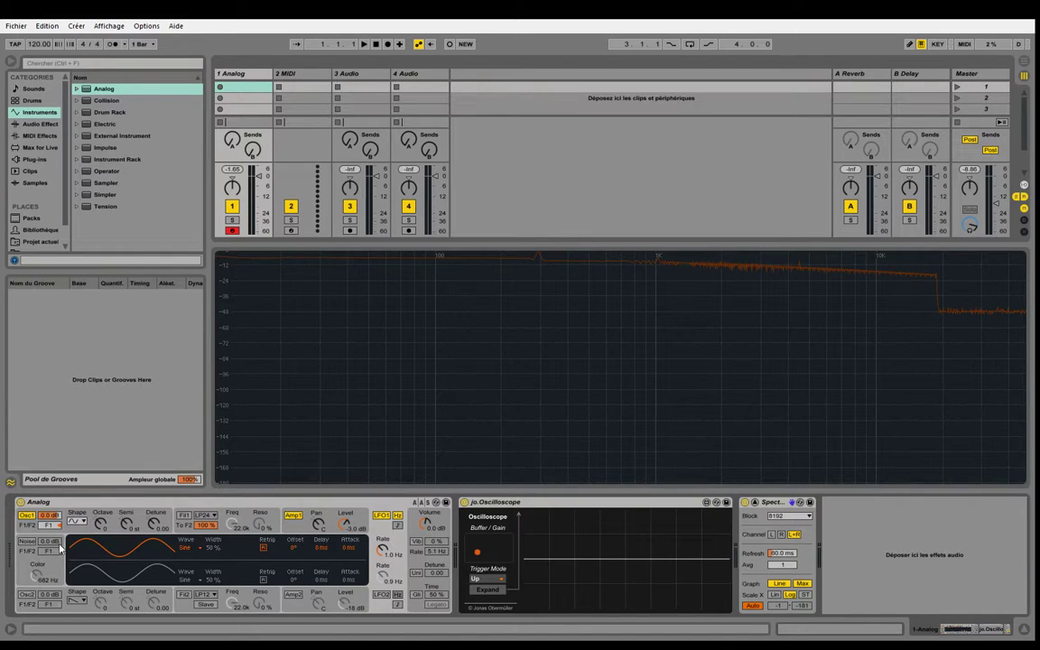
pyautogui.click(172, 611)
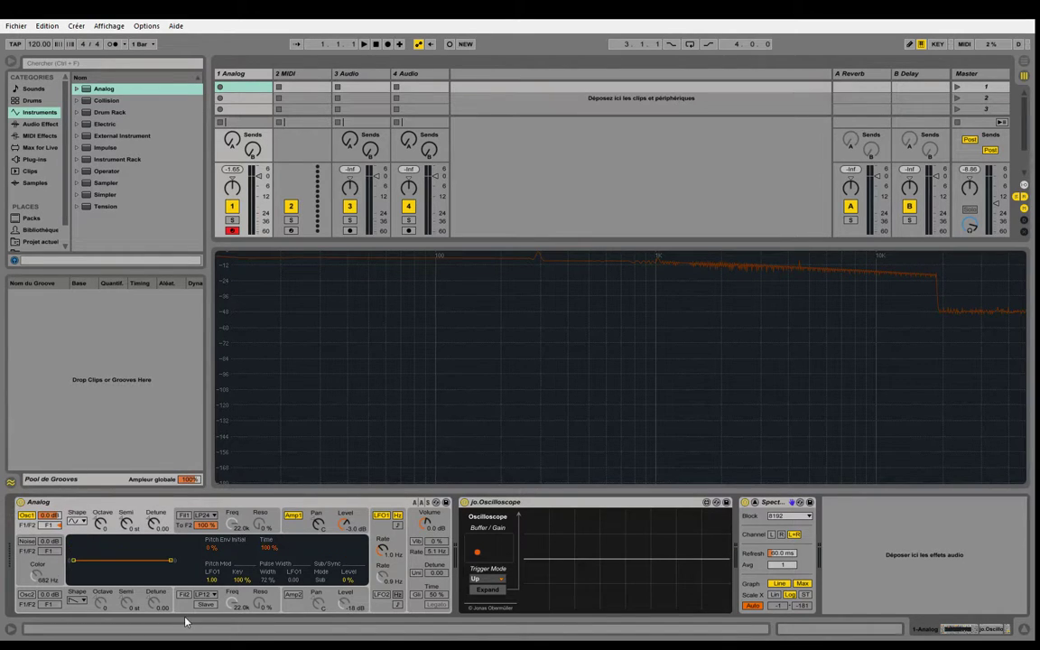
pyautogui.press('a')
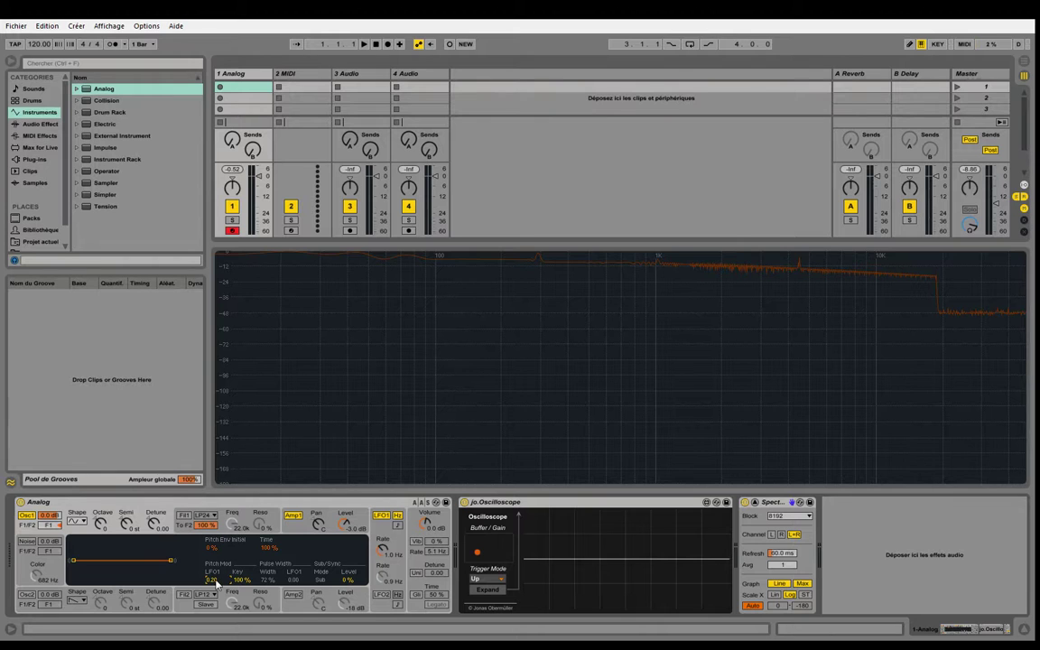
pyautogui.press('a')
# Step: Audition Osc1's rectangle with LFO1 pulse width modulation at 1.00, lower the master volume, and reset that modulation to 0.00
pyautogui.moveTo(293, 580); pyautogui.dragTo(293, 564)
pyautogui.press('q')
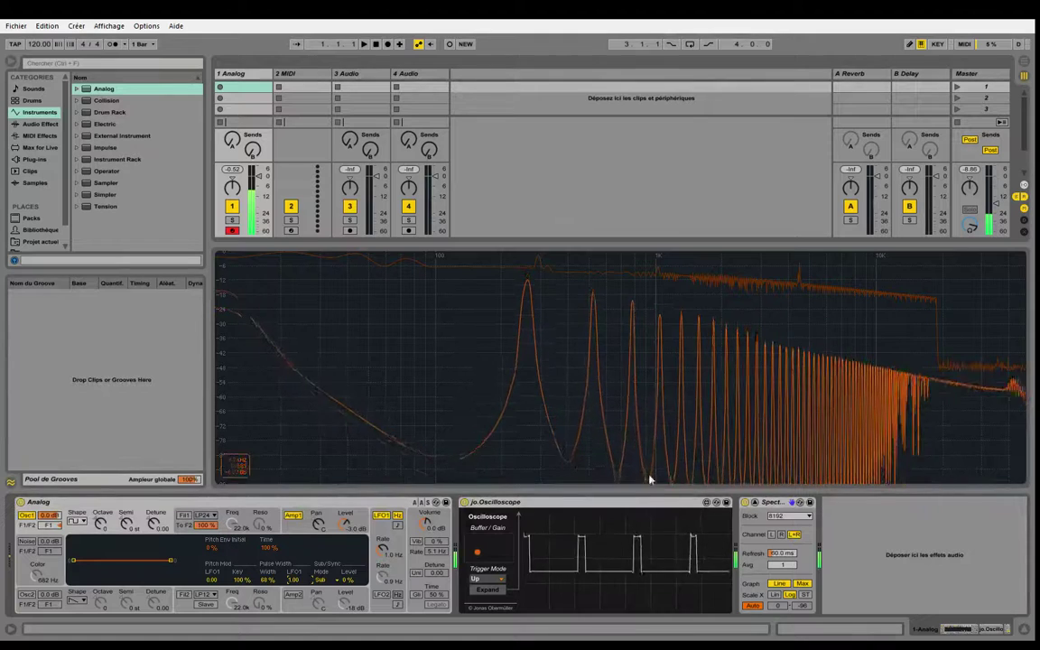
pyautogui.moveTo(994, 202); pyautogui.dragTo(1001, 209)
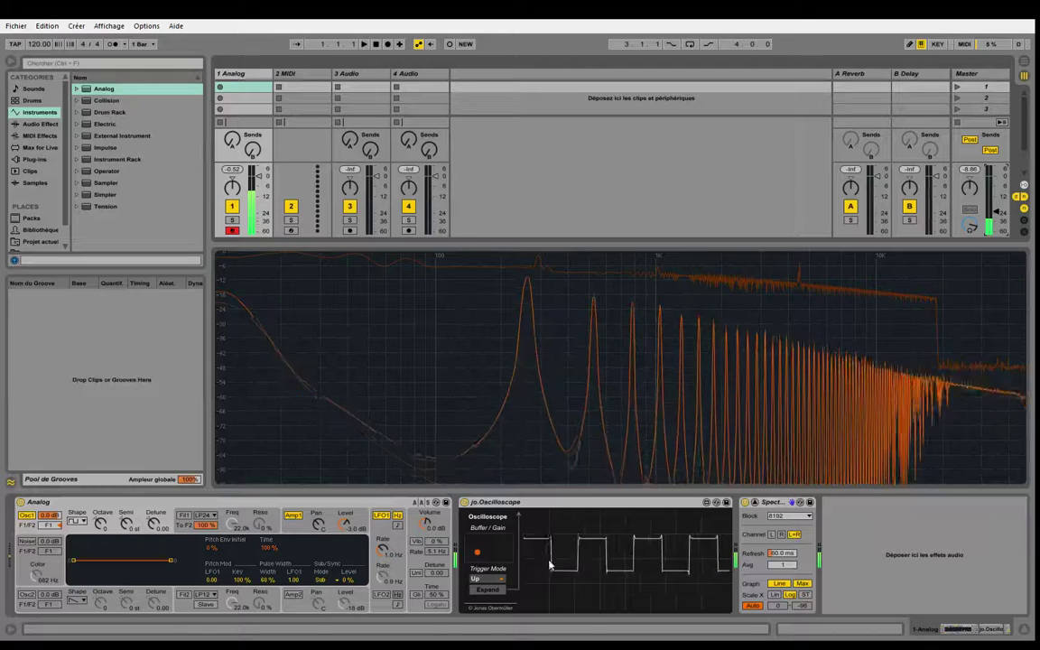
pyautogui.moveTo(293, 579)
pyautogui.mouseDown()
pyautogui.moveTo(291, 555)
pyautogui.moveTo(284, 582)
pyautogui.mouseUp()
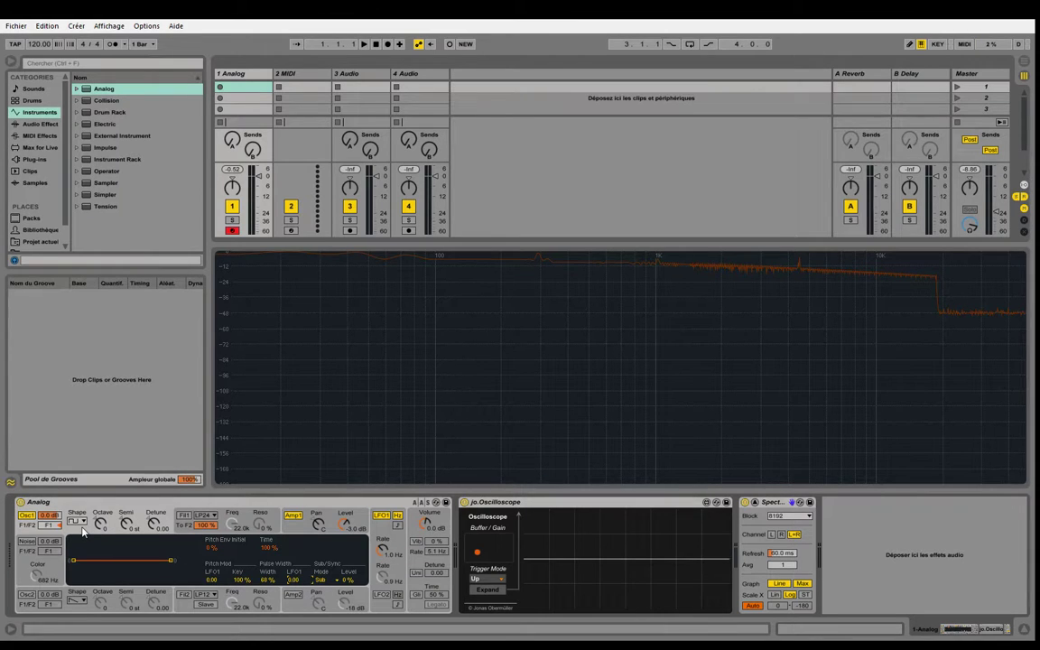
# Step: Set Osc1 to the sawtooth shape and play notes while raising its sub-oscillator level to about 100 %
pyautogui.click(26, 595)
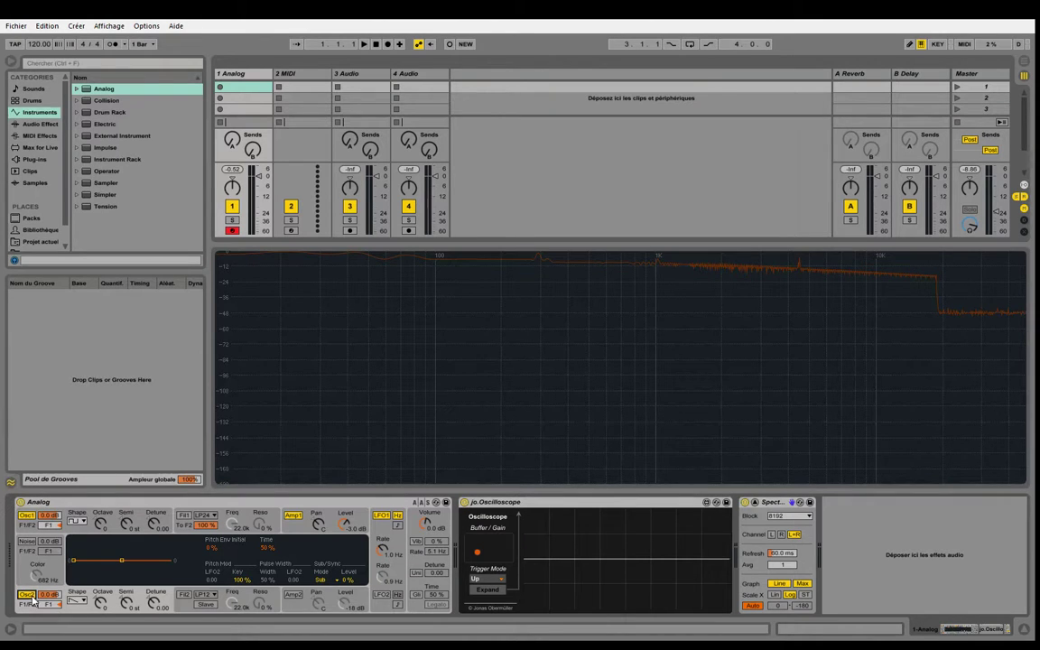
pyautogui.click(75, 534)
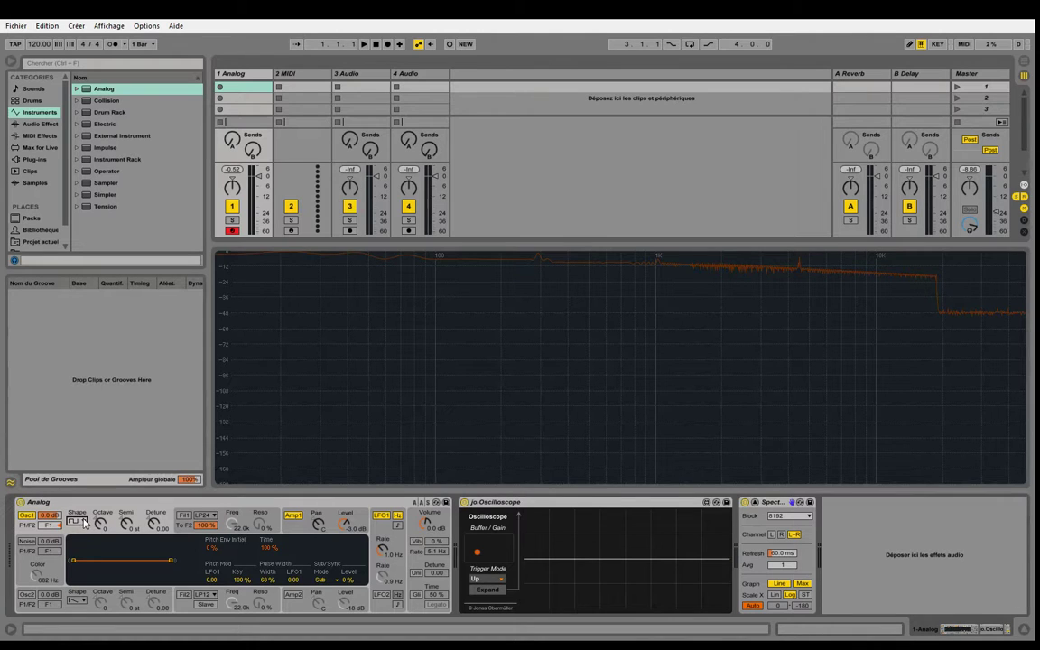
pyautogui.press('Up')
pyautogui.press('a')
pyautogui.moveTo(347, 585); pyautogui.dragTo(348, 507)
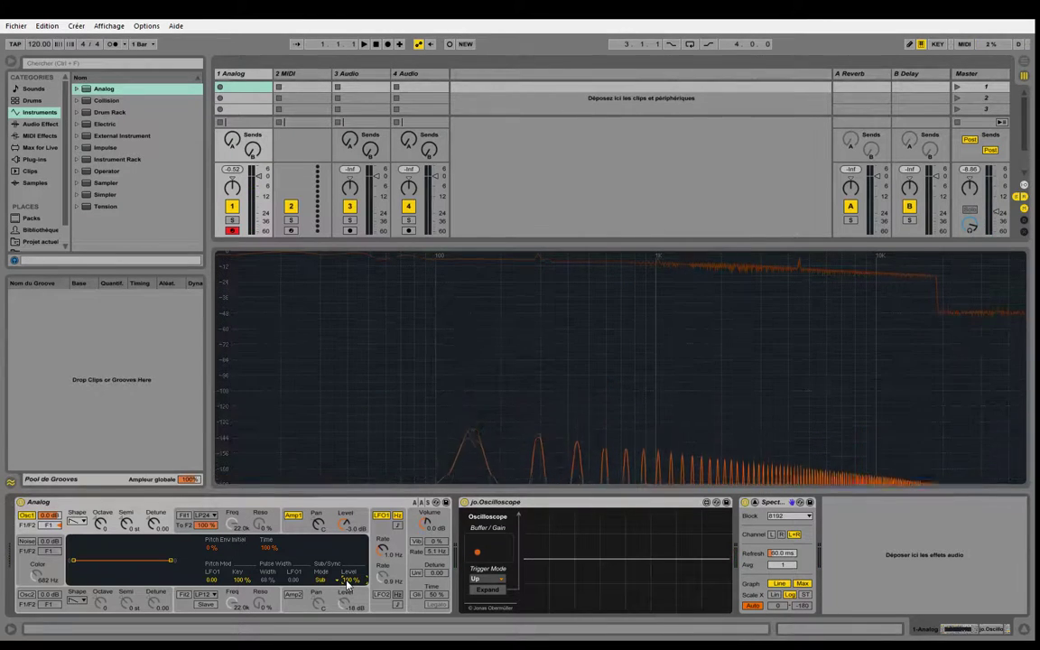
pyautogui.moveTo(352, 585); pyautogui.dragTo(350, 546)
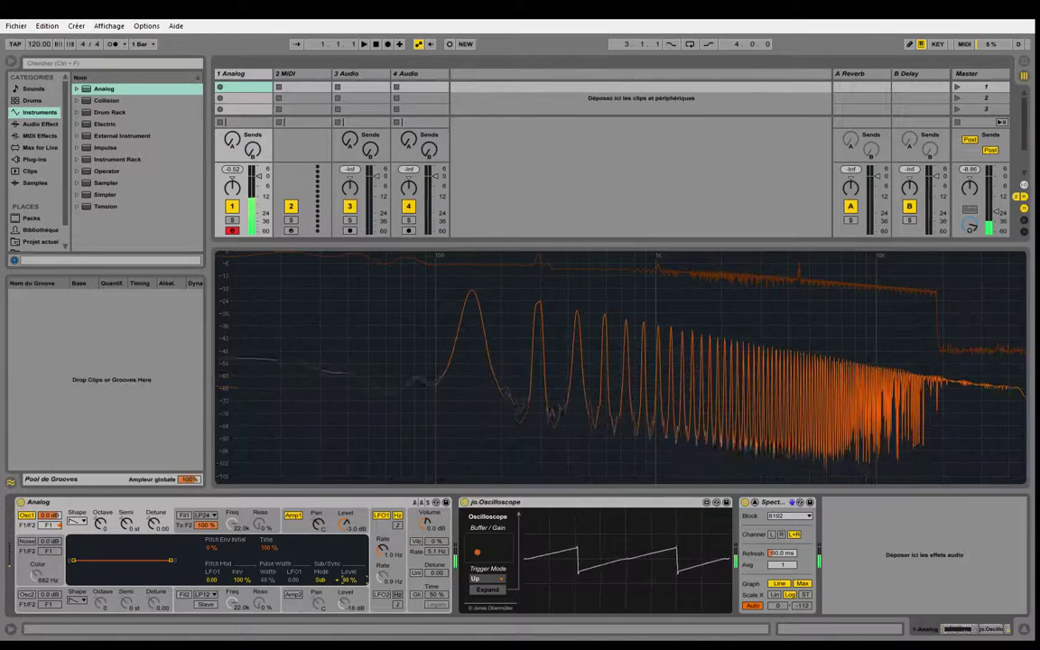
# Step: Enable Osc2 with its sub-oscillator level at 100 % and return Osc1's sub level to 0 %
pyautogui.click(28, 596)
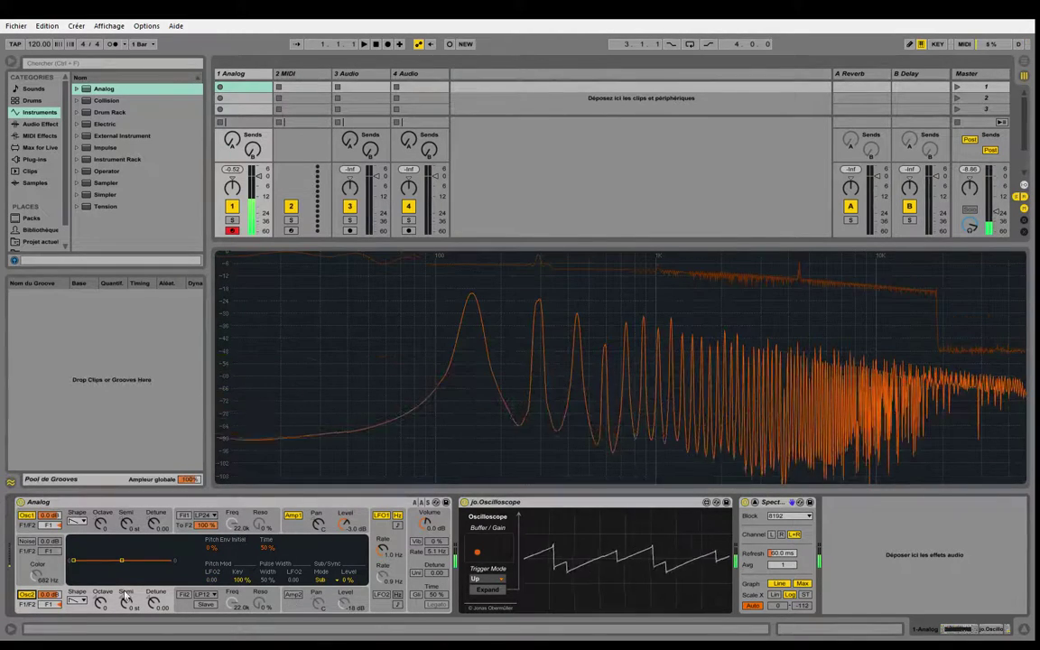
pyautogui.moveTo(350, 582); pyautogui.dragTo(350, 524)
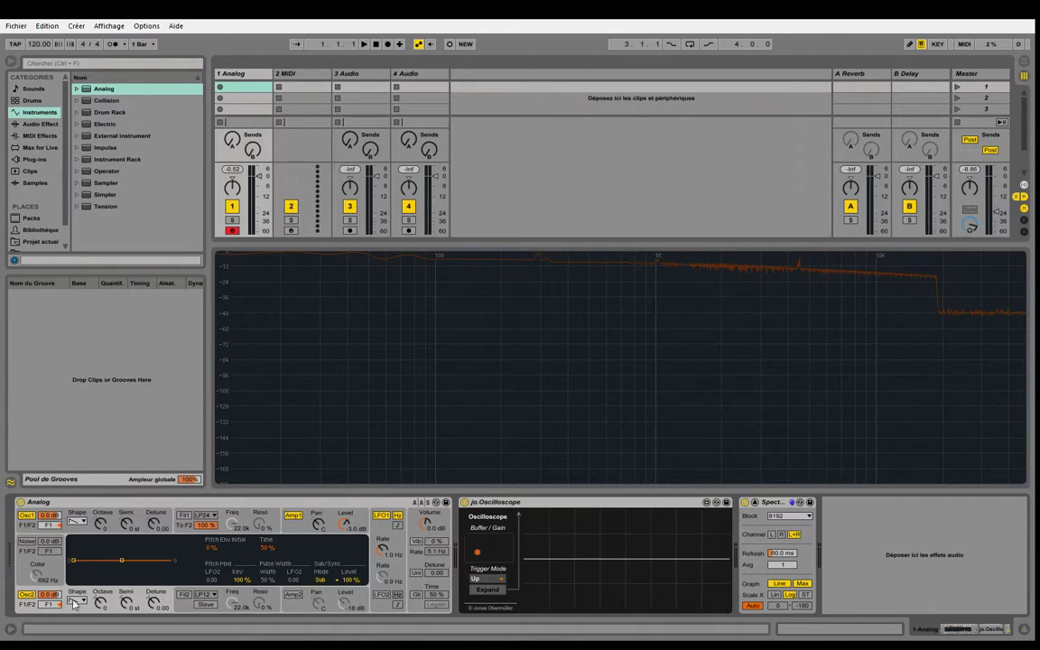
pyautogui.click(102, 533)
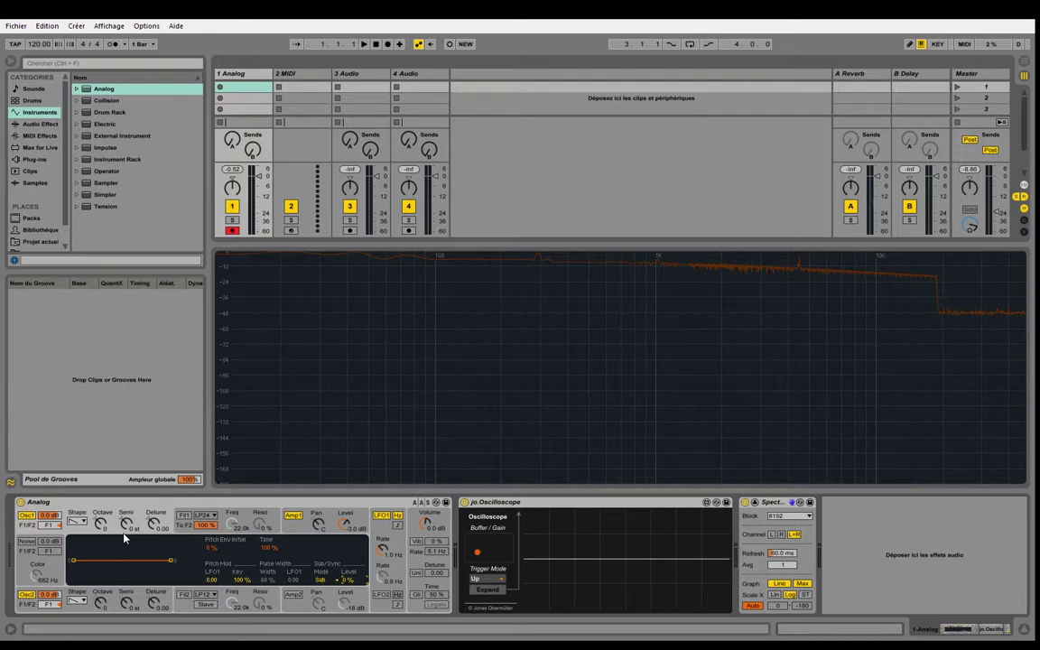
# Step: Play both sawtooth oscillators while detuning Osc1 to 0.08 and Osc2 to -0.08
pyautogui.press('s')
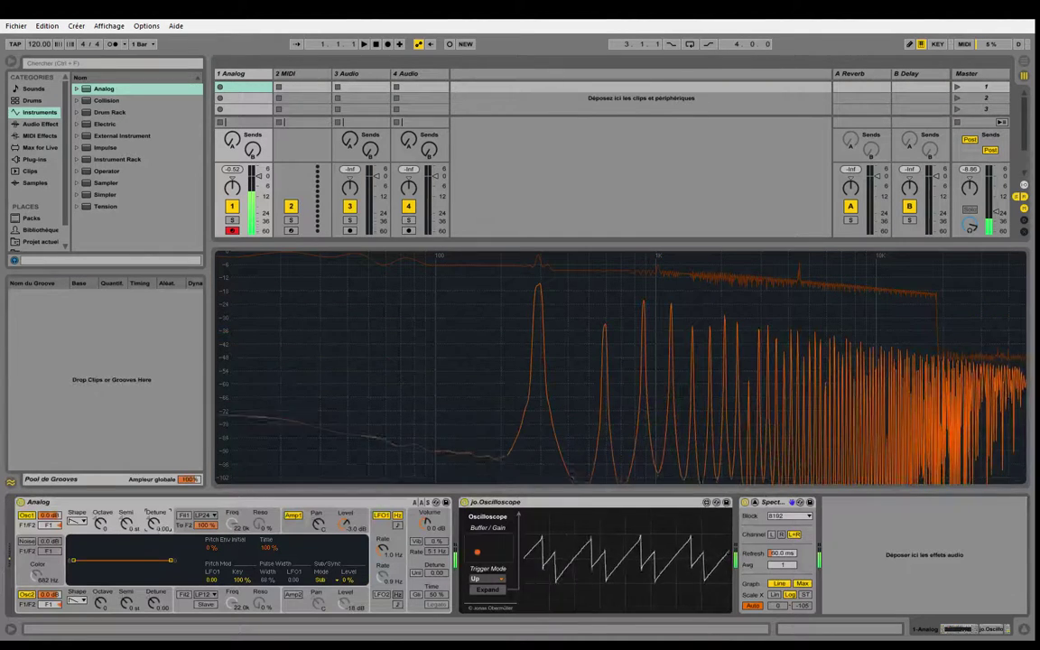
pyautogui.moveTo(153, 525); pyautogui.dragTo(153, 516)
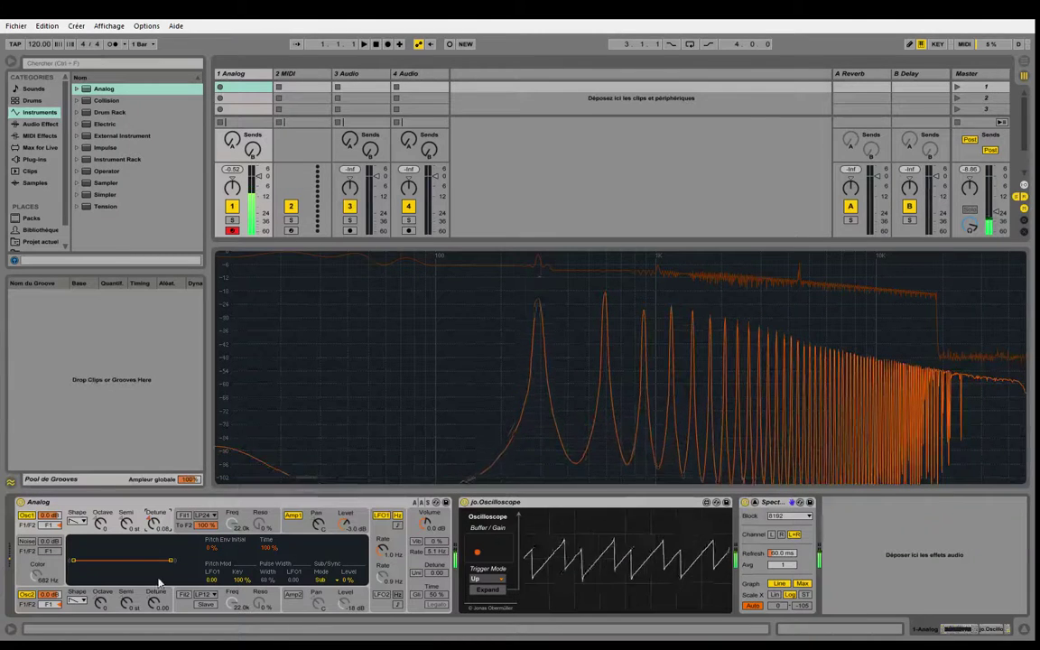
pyautogui.moveTo(158, 601); pyautogui.dragTo(157, 610)
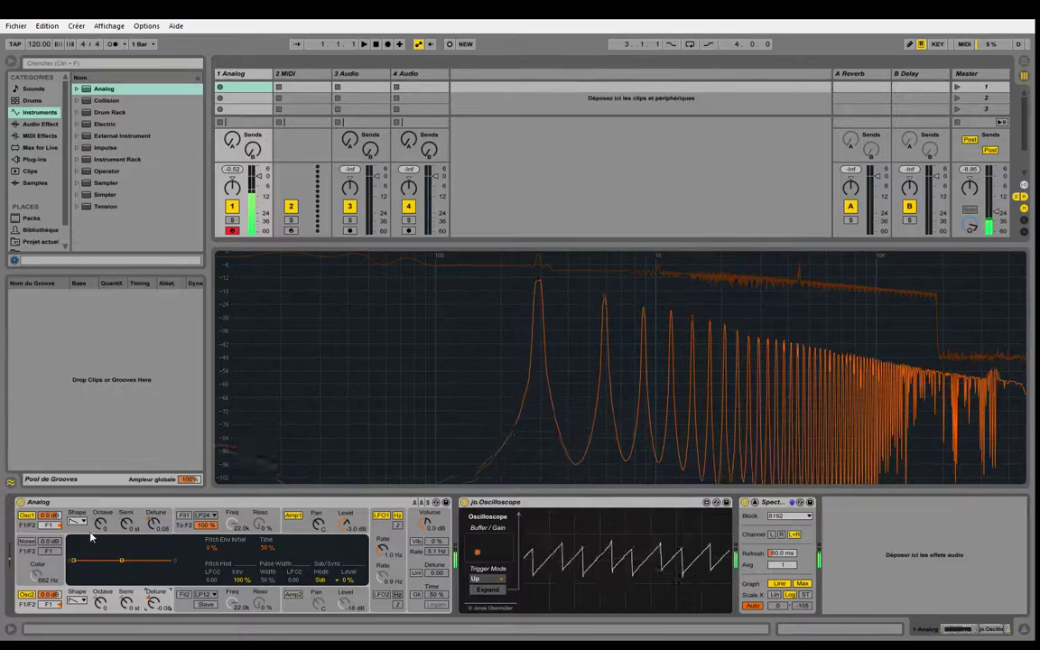
# Step: Try Osc2's pitch envelope time and pulse width, restore both to 50 %, and set its sub level to 79 %
pyautogui.moveTo(268, 547); pyautogui.dragTo(268, 514)
pyautogui.moveTo(267, 580); pyautogui.dragTo(267, 564)
pyautogui.moveTo(349, 580)
pyautogui.mouseDown()
pyautogui.moveTo(349, 555)
pyautogui.moveTo(355, 607)
pyautogui.moveTo(349, 578)
pyautogui.mouseUp()
pyautogui.hotkey('ctrl', 'z')
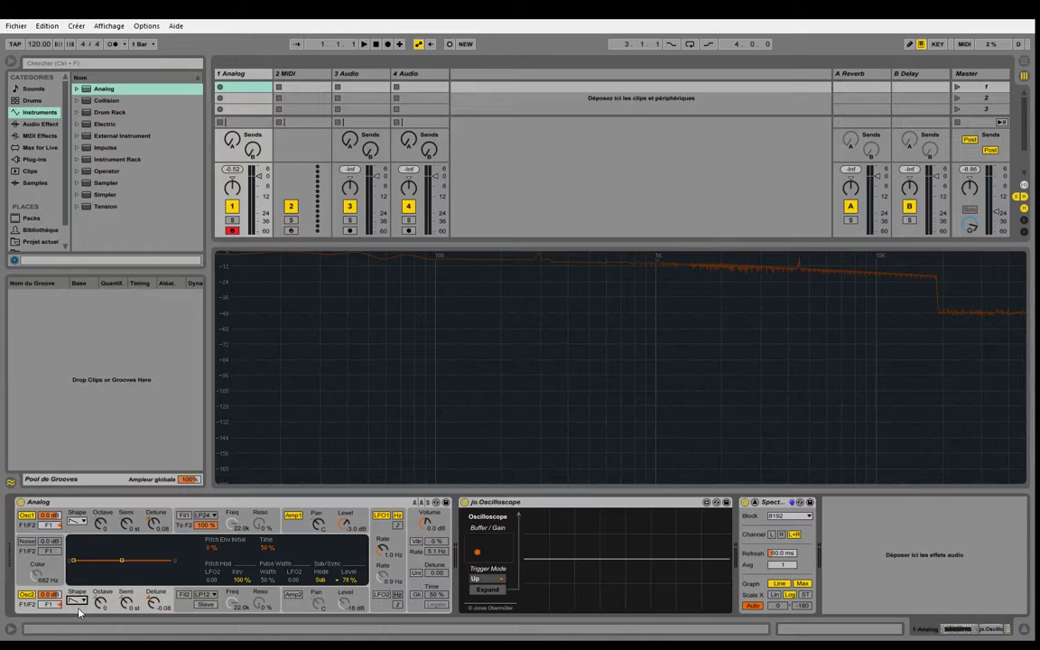
# Step: Set the polyphony to 16 voices, then enable unison with 4 voices and play a note
pyautogui.click(412, 569)
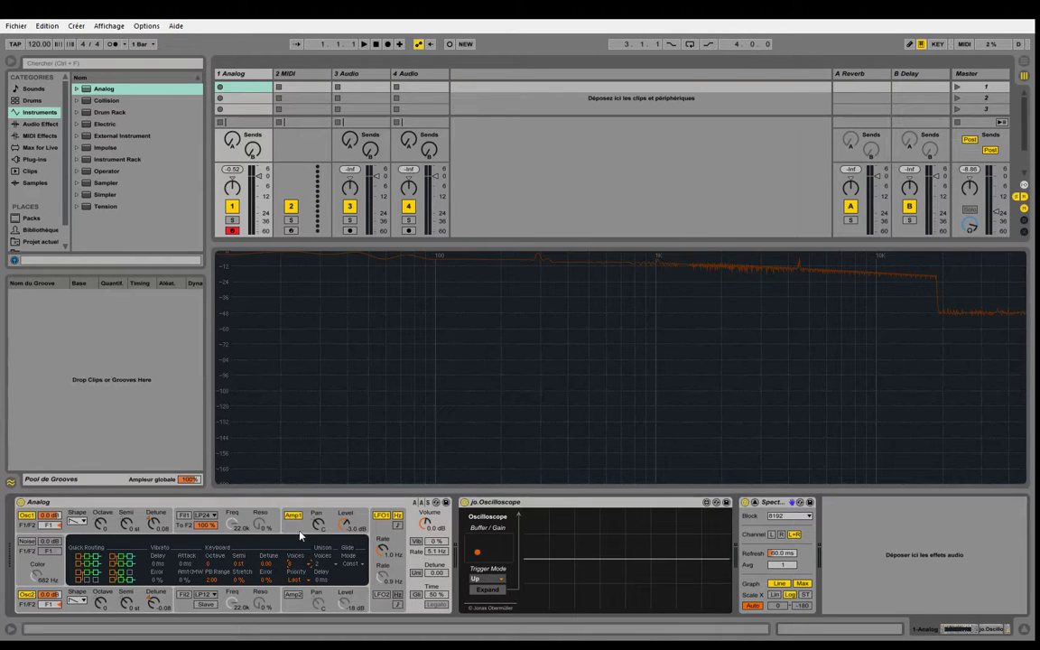
pyautogui.write('16')
pyautogui.click(417, 574)
pyautogui.click(418, 574)
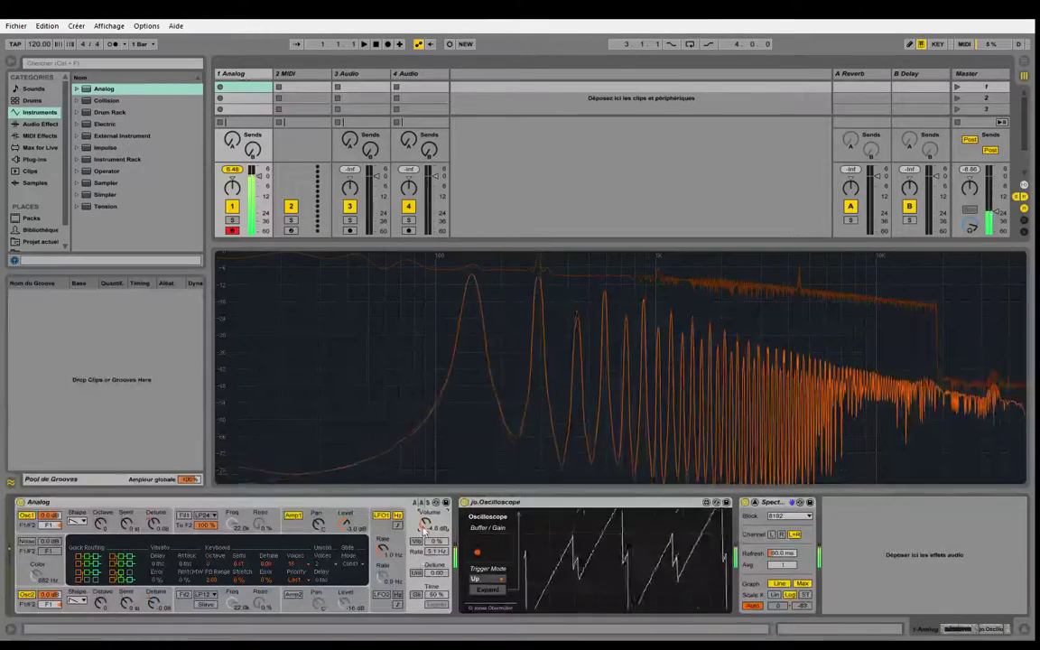
pyautogui.click(416, 572)
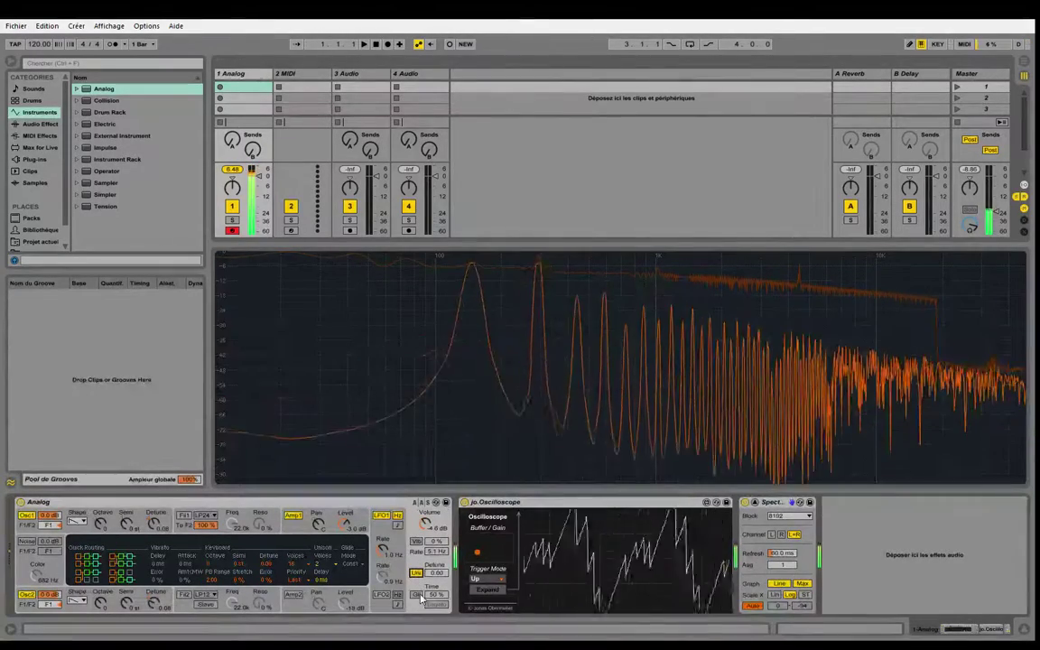
pyautogui.click(333, 566)
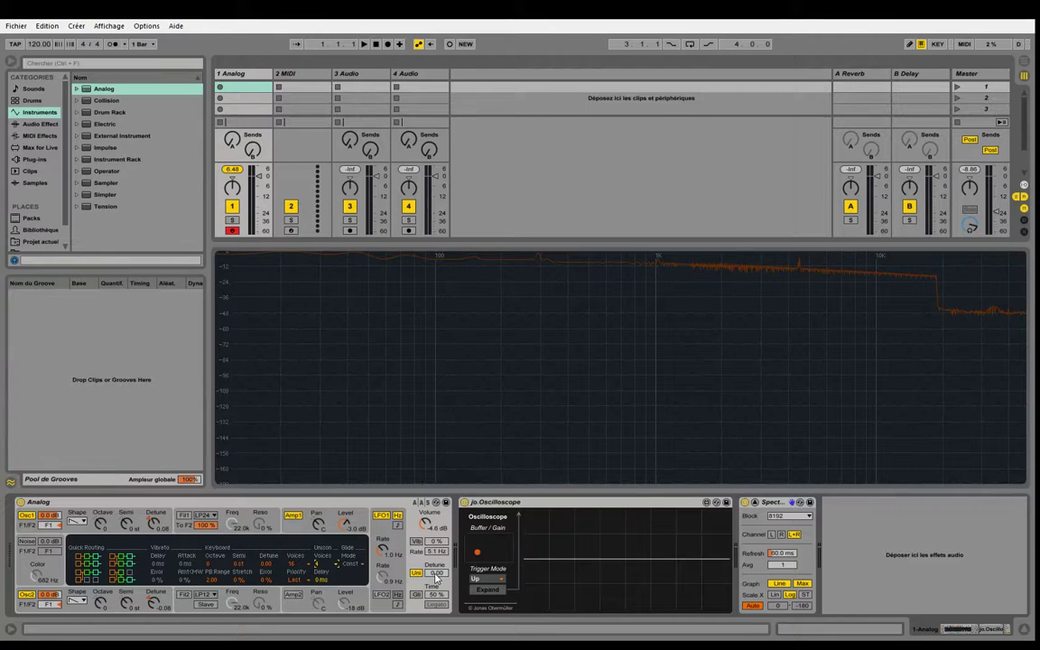
pyautogui.press('a')
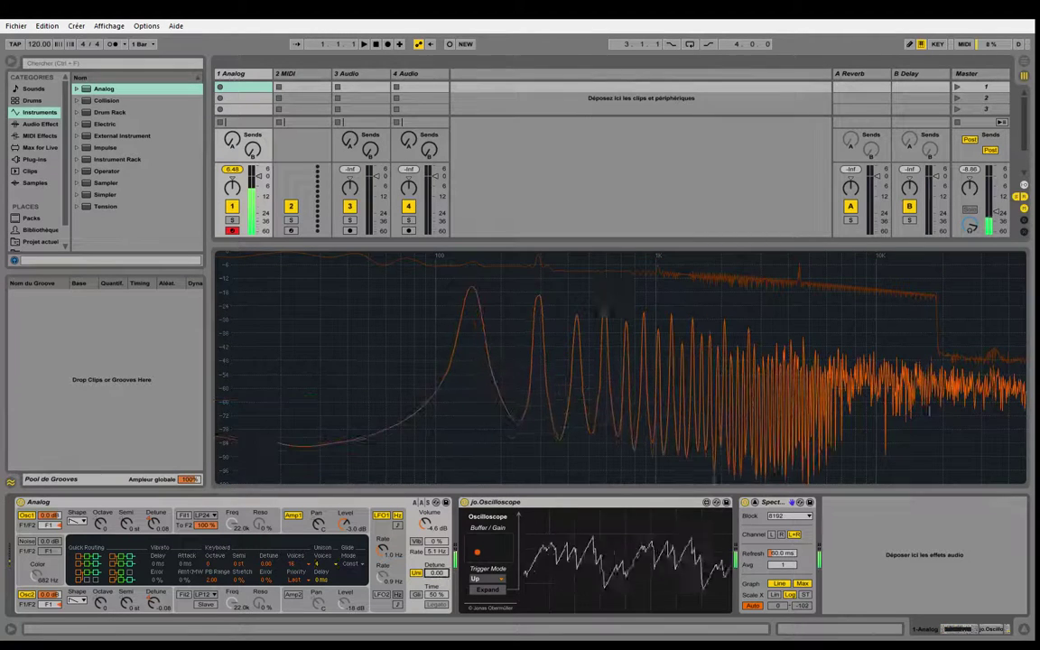
# Step: Play notes while raising the unison detune up to 96.88, view the Amp1 envelope, and switch unison off
pyautogui.moveTo(437, 573); pyautogui.dragTo(426, 519)
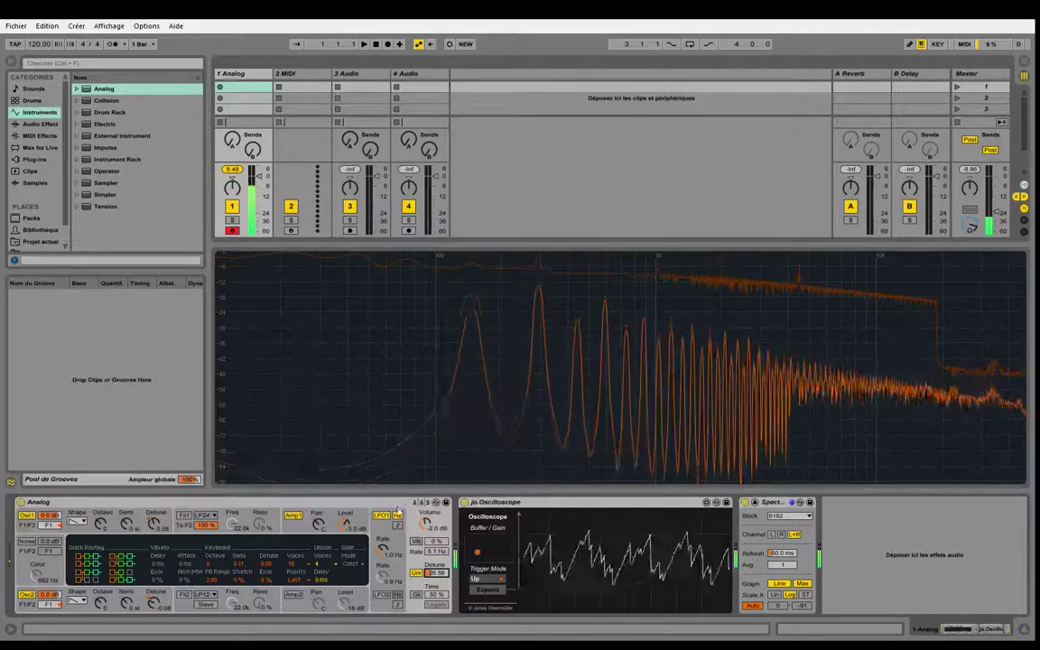
pyautogui.moveTo(427, 567)
pyautogui.mouseDown()
pyautogui.moveTo(435, 577)
pyautogui.moveTo(441, 563)
pyautogui.mouseUp()
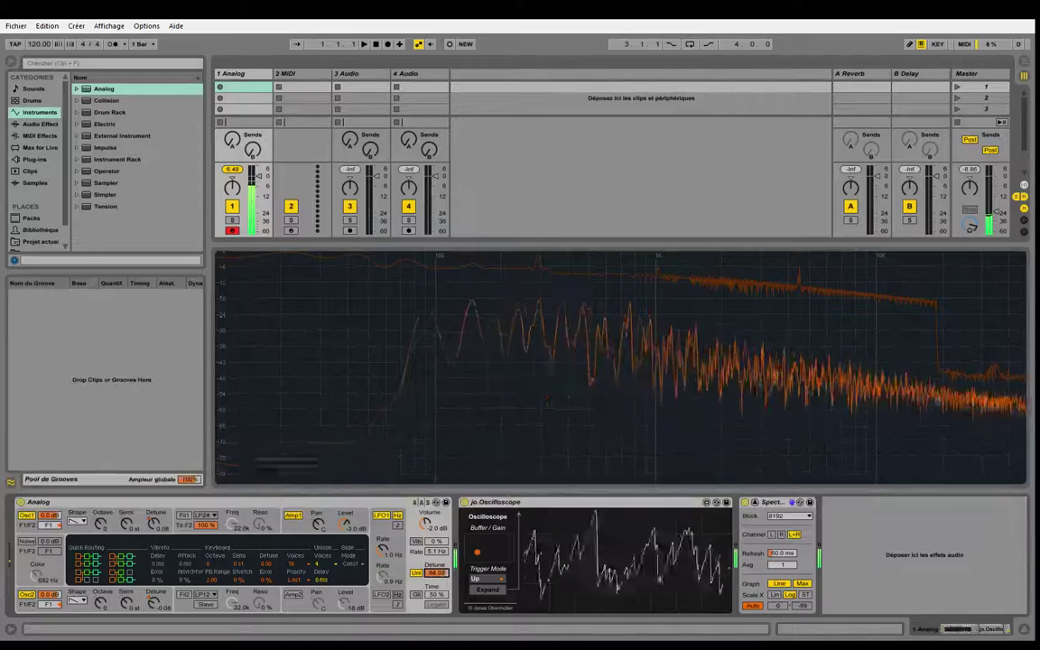
pyautogui.moveTo(441, 563); pyautogui.dragTo(441, 560)
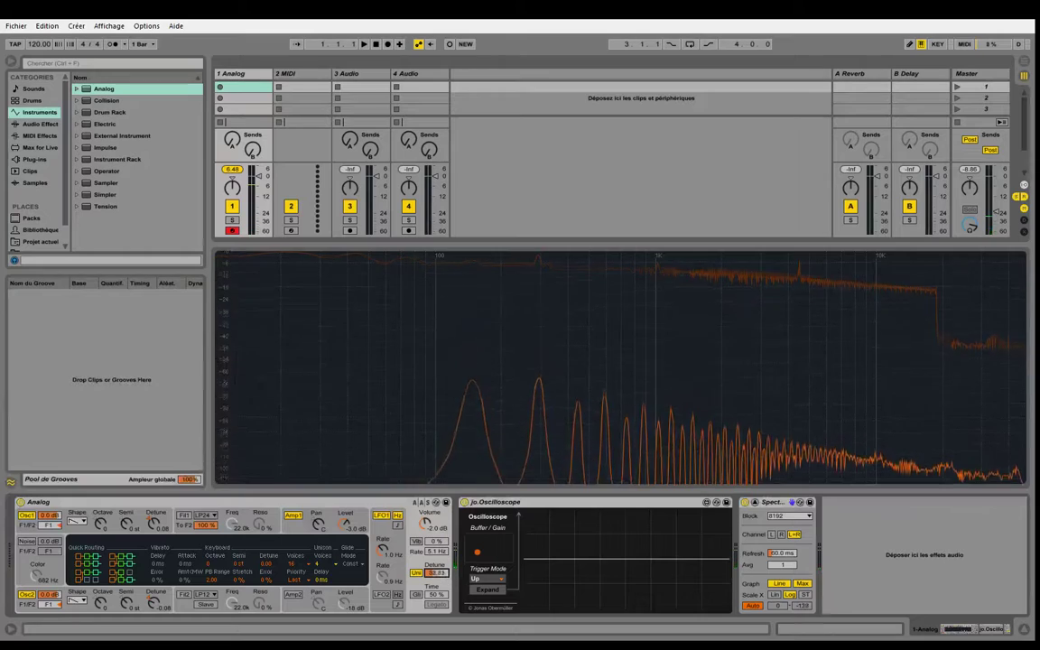
pyautogui.moveTo(443, 576)
pyautogui.mouseDown()
pyautogui.moveTo(443, 596)
pyautogui.moveTo(444, 573)
pyautogui.mouseUp()
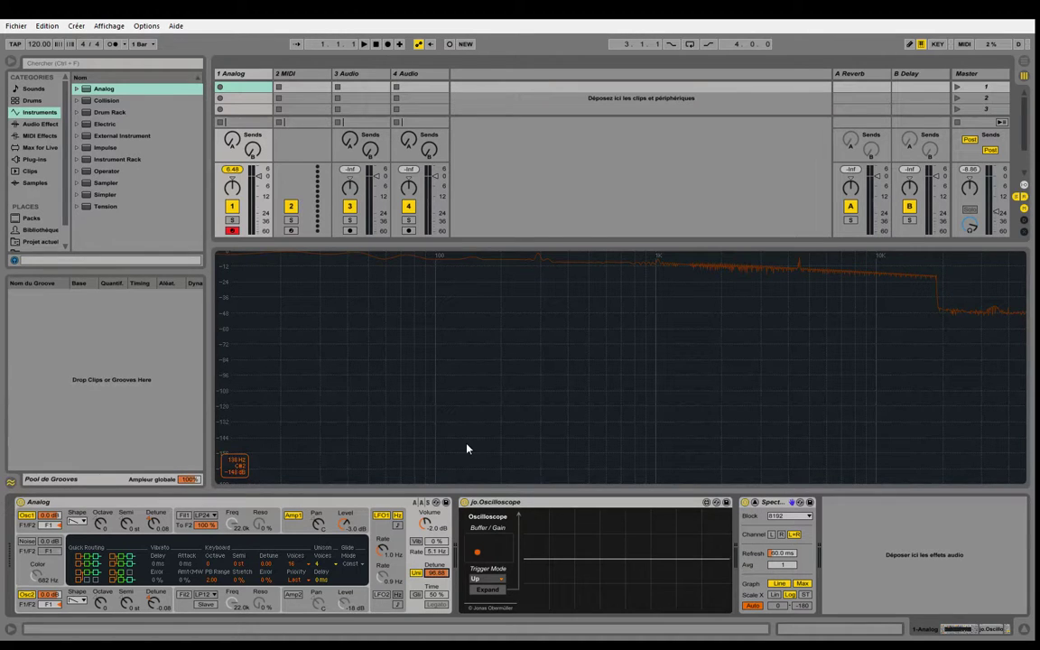
pyautogui.click(298, 532)
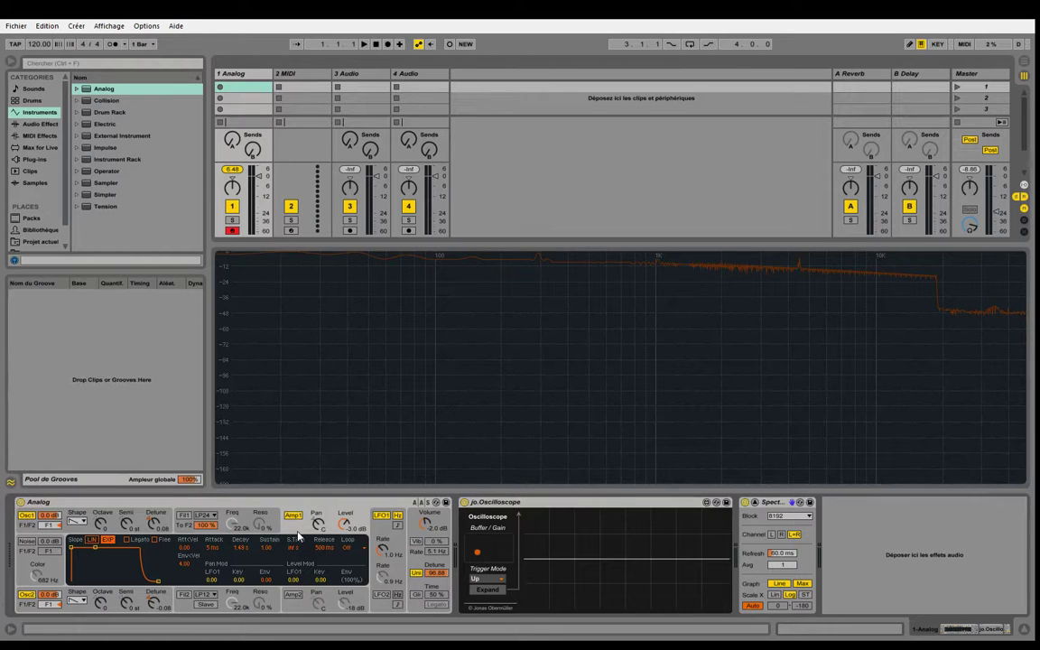
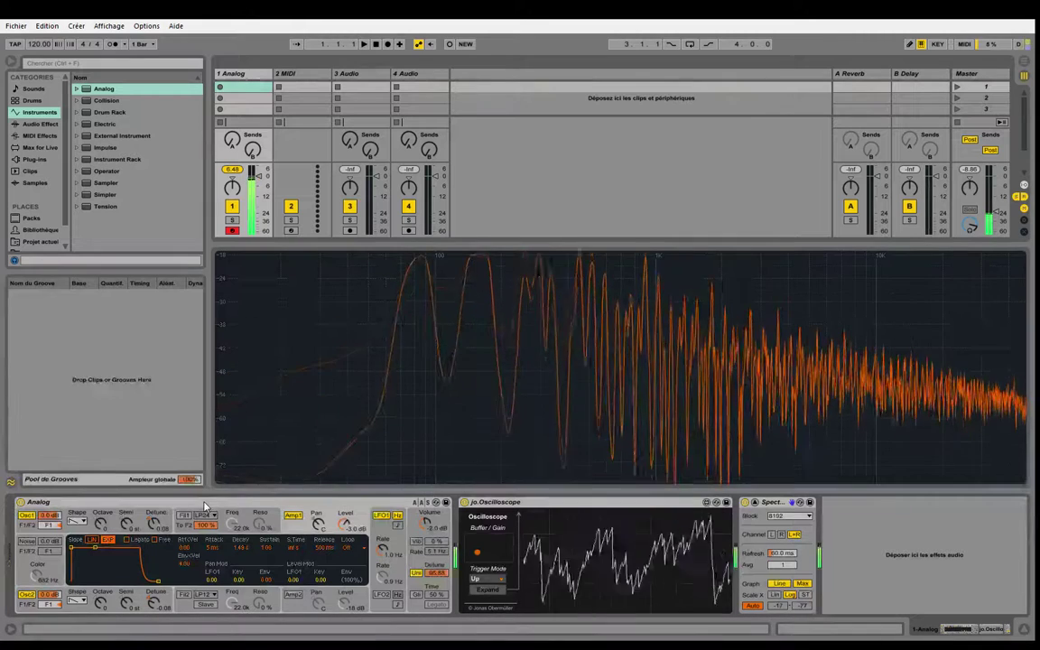
pyautogui.click(417, 573)
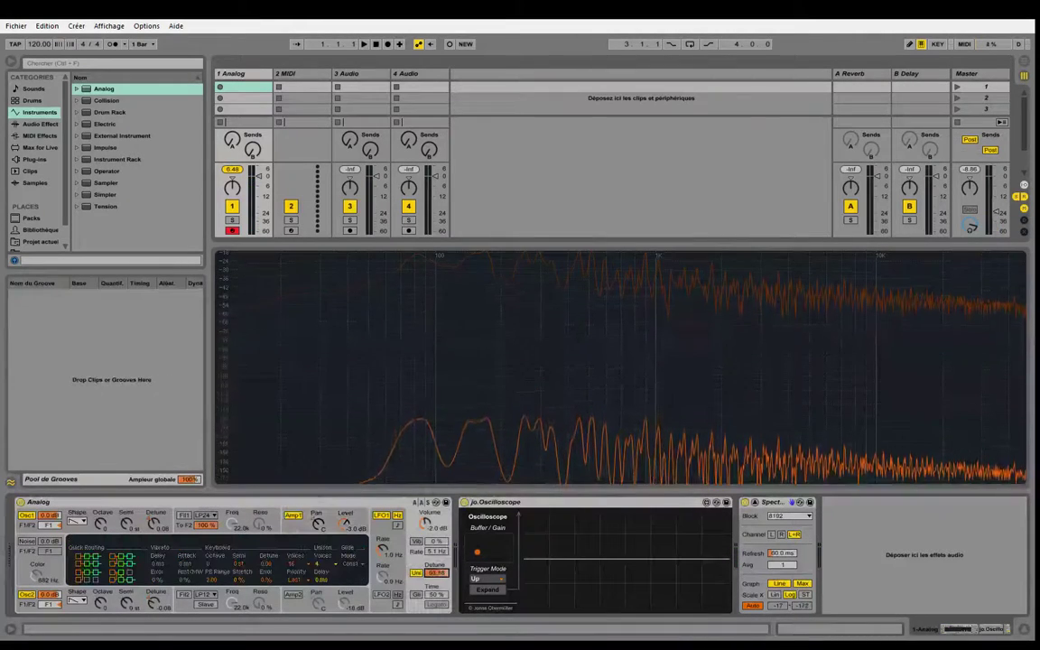
# Step: Enable vibrato, raise its amount to 100 % and its rate to 9.7 Hz while playing notes
pyautogui.click(417, 541)
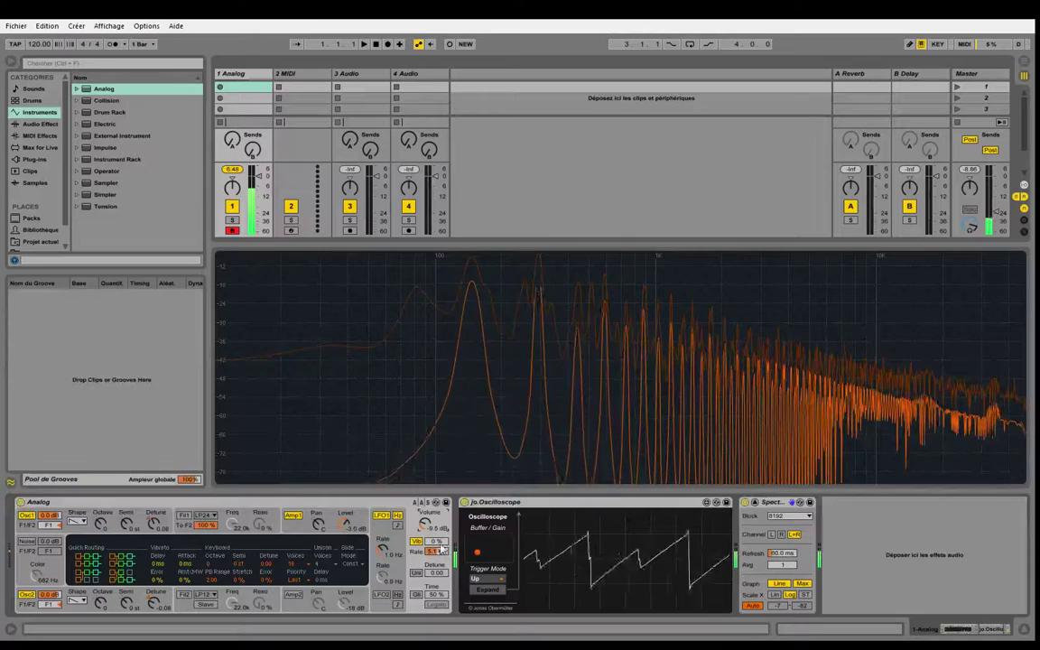
pyautogui.moveTo(438, 542); pyautogui.dragTo(437, 514)
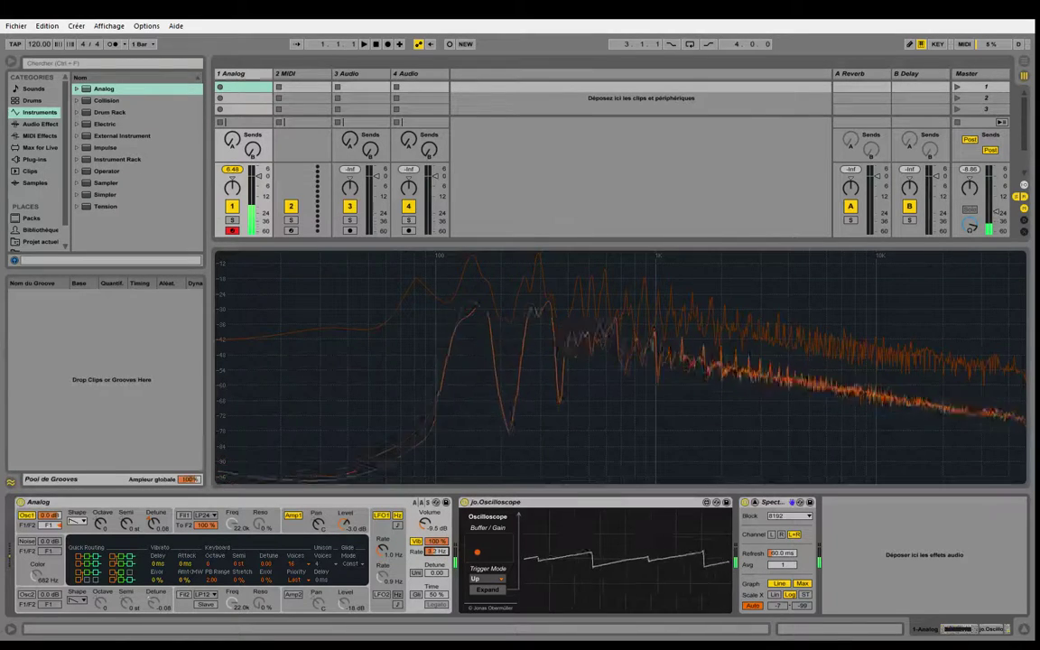
pyautogui.moveTo(437, 551); pyautogui.dragTo(437, 521)
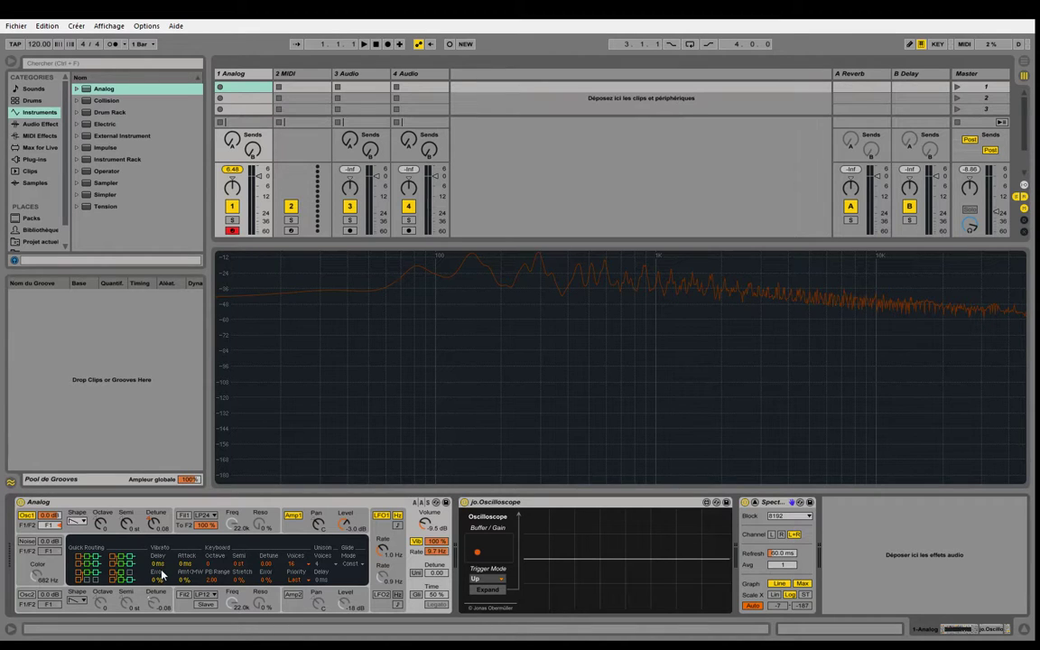
# Step: Try a vibrato delay of 285 ms, return it to 0 ms, and try attack times of 440 ms and 5.00 s
pyautogui.moveTo(160, 567); pyautogui.dragTo(161, 529)
pyautogui.press('a')
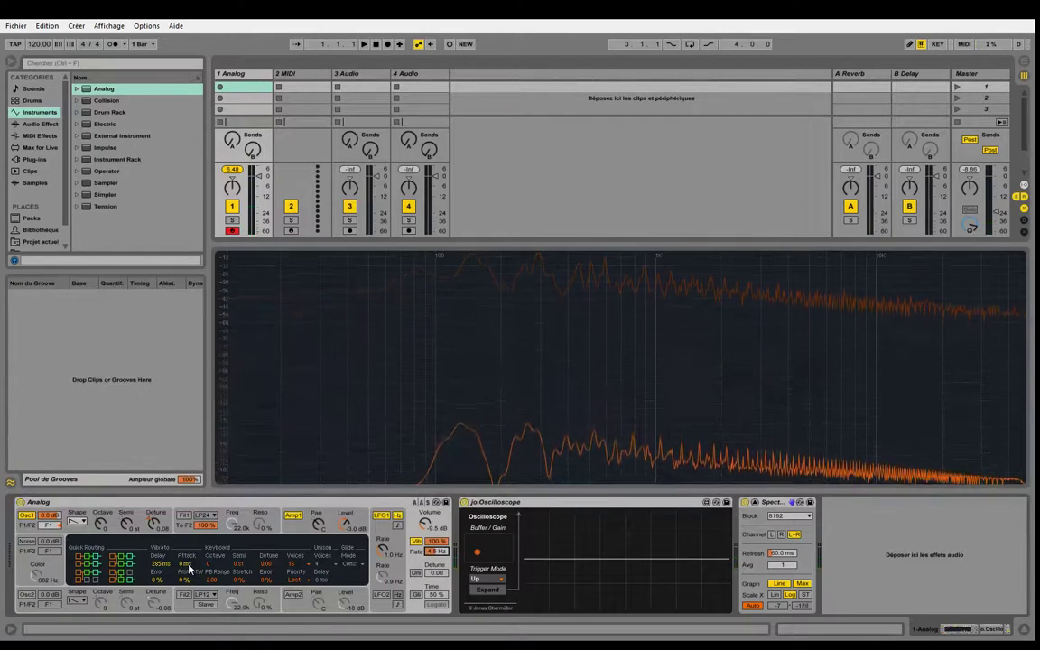
pyautogui.moveTo(188, 566); pyautogui.dragTo(159, 587)
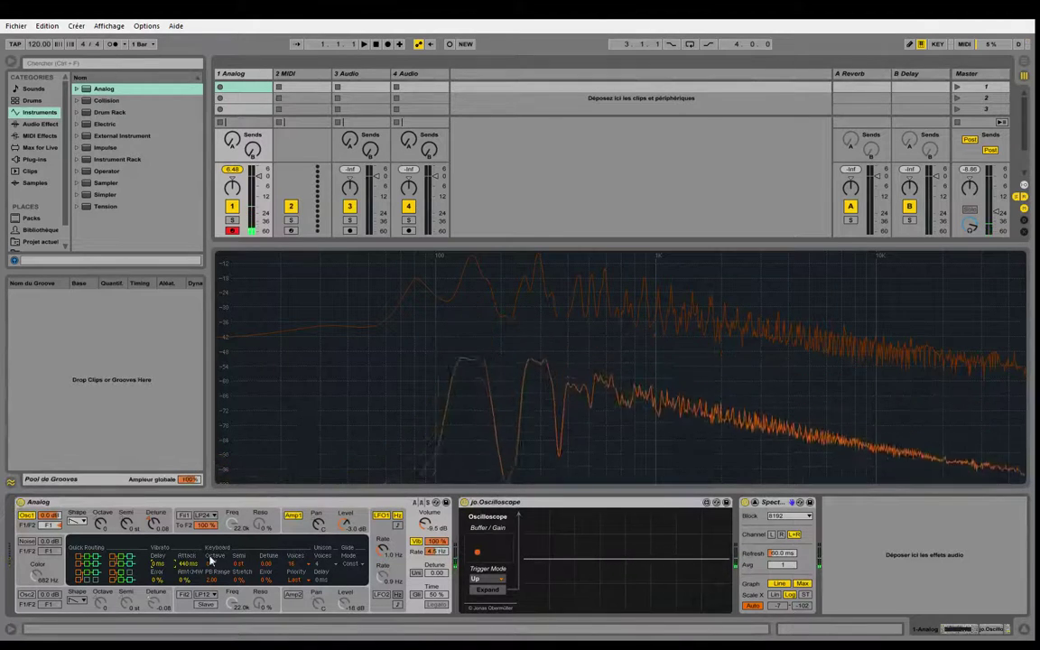
pyautogui.moveTo(188, 564); pyautogui.dragTo(188, 515)
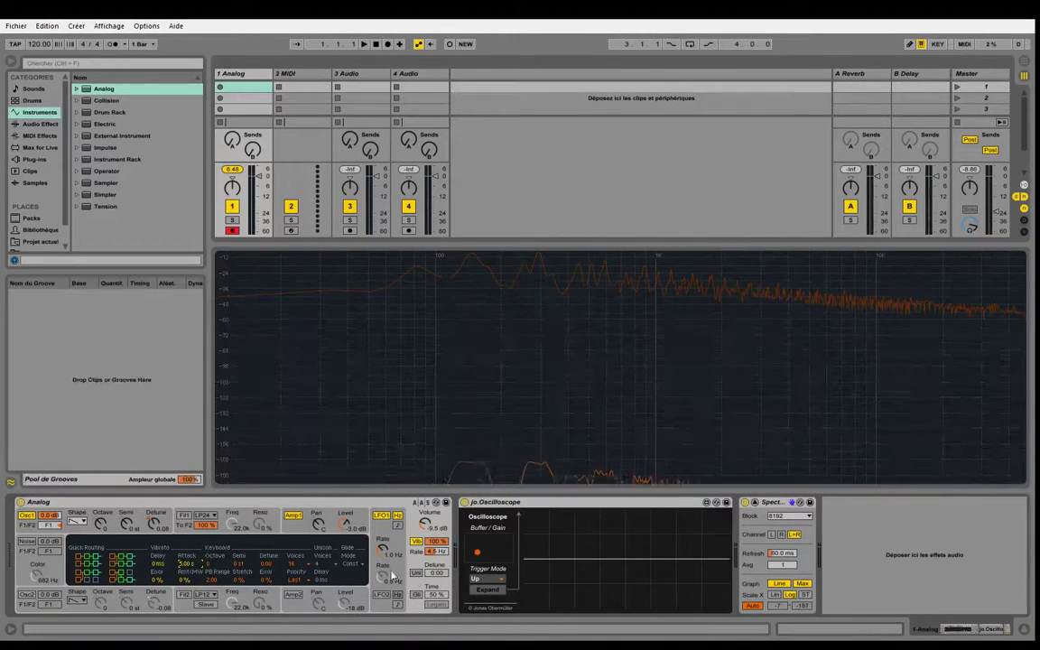
# Step: Set the vibrato rate to 5.0 Hz while playing and return its attack to 0 ms
pyautogui.moveTo(436, 552); pyautogui.dragTo(436, 541)
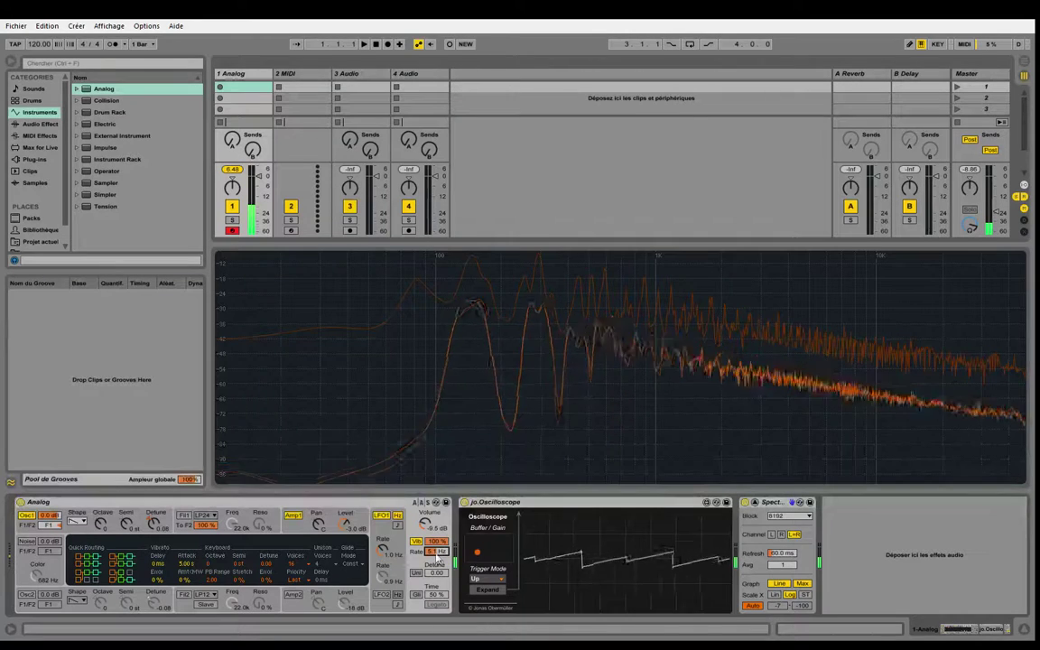
pyautogui.moveTo(437, 552); pyautogui.dragTo(437, 543)
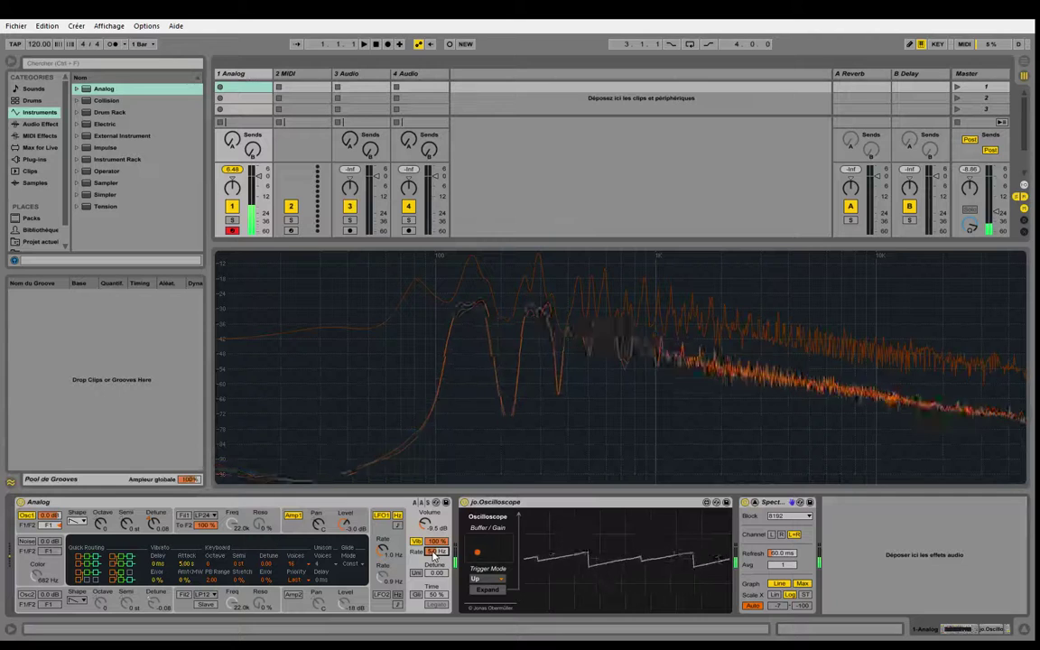
pyautogui.moveTo(187, 563); pyautogui.dragTo(187, 596)
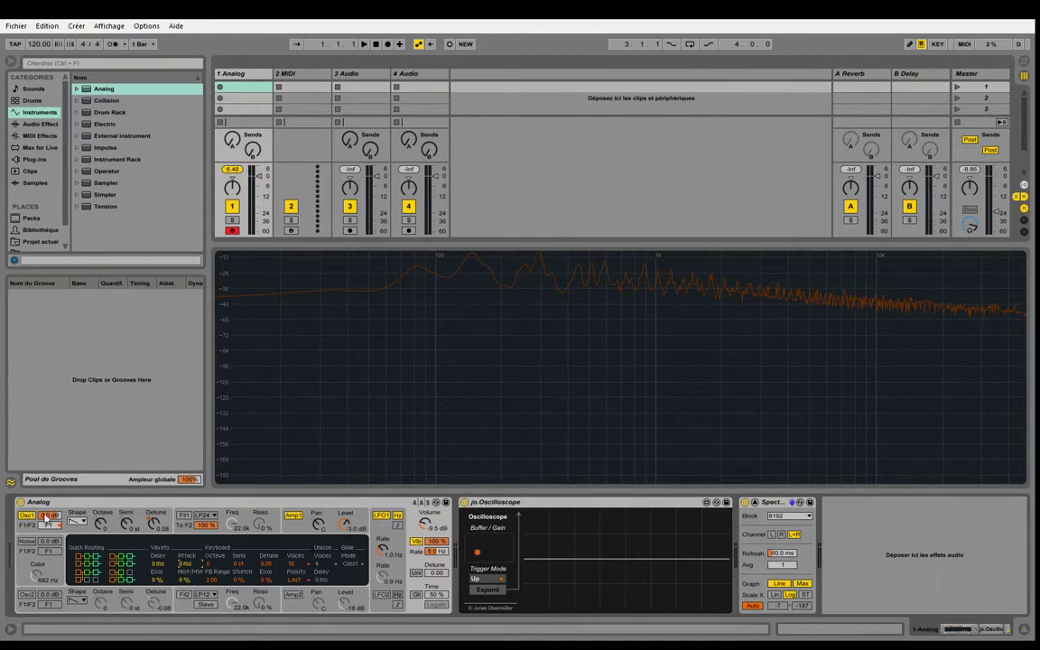
# Step: Turn Osc2 back on and enable unison with a detune of 28.13
pyautogui.click(24, 607)
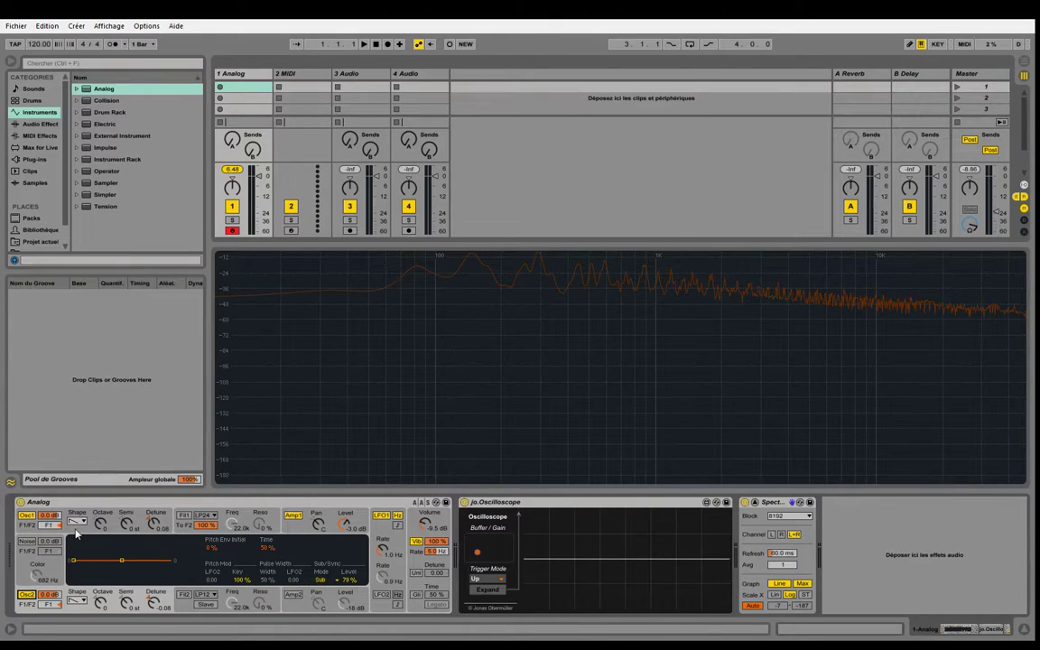
pyautogui.moveTo(76, 534); pyautogui.dragTo(141, 543)
pyautogui.click(415, 573)
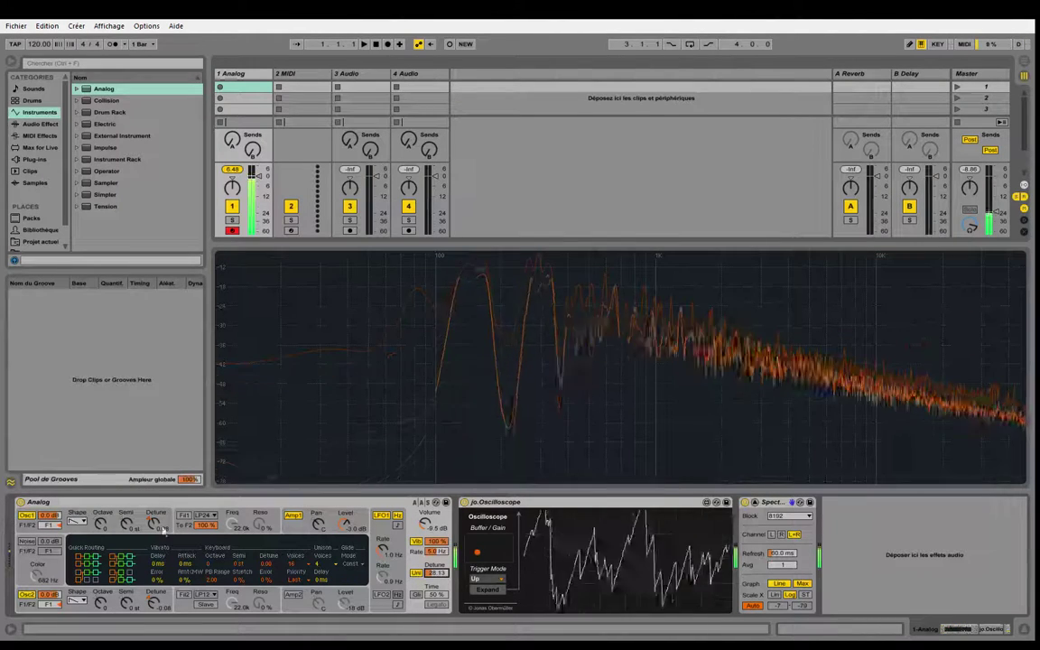
# Step: Reduce the vibrato amount to 35 % and set the synth volume to -6.0 dB while playing notes
pyautogui.moveTo(437, 542); pyautogui.dragTo(437, 578)
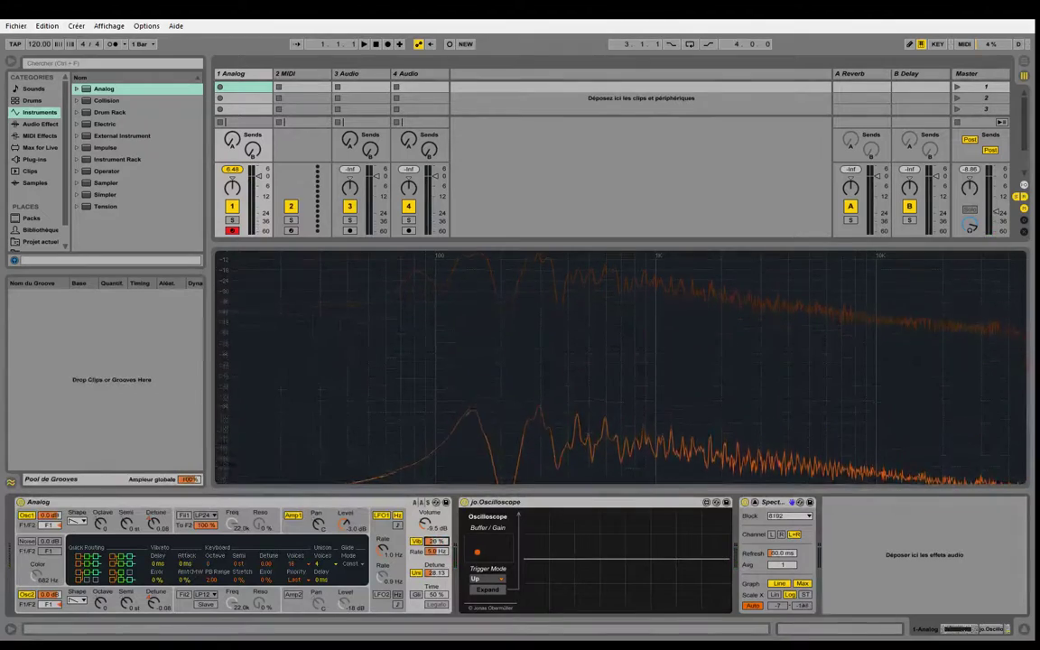
pyautogui.moveTo(425, 524)
pyautogui.mouseDown()
pyautogui.moveTo(437, 537)
pyautogui.moveTo(425, 522)
pyautogui.mouseUp()
pyautogui.click(437, 542)
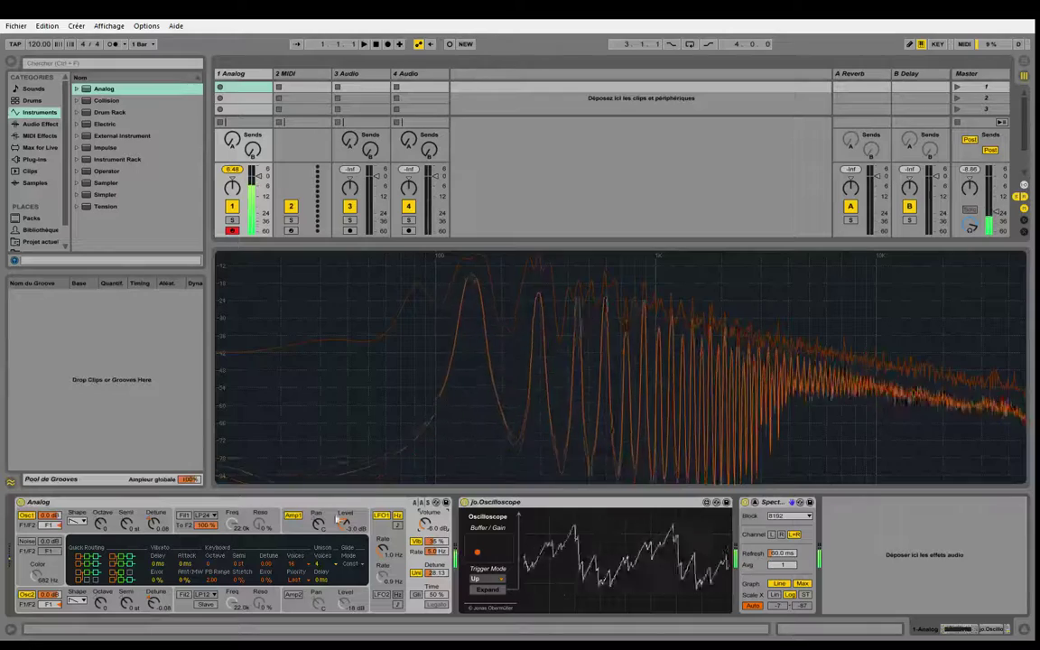
# Step: Play notes with the noise generator on while varying its color, set its level to -11 dB, and turn it off
pyautogui.click(26, 541)
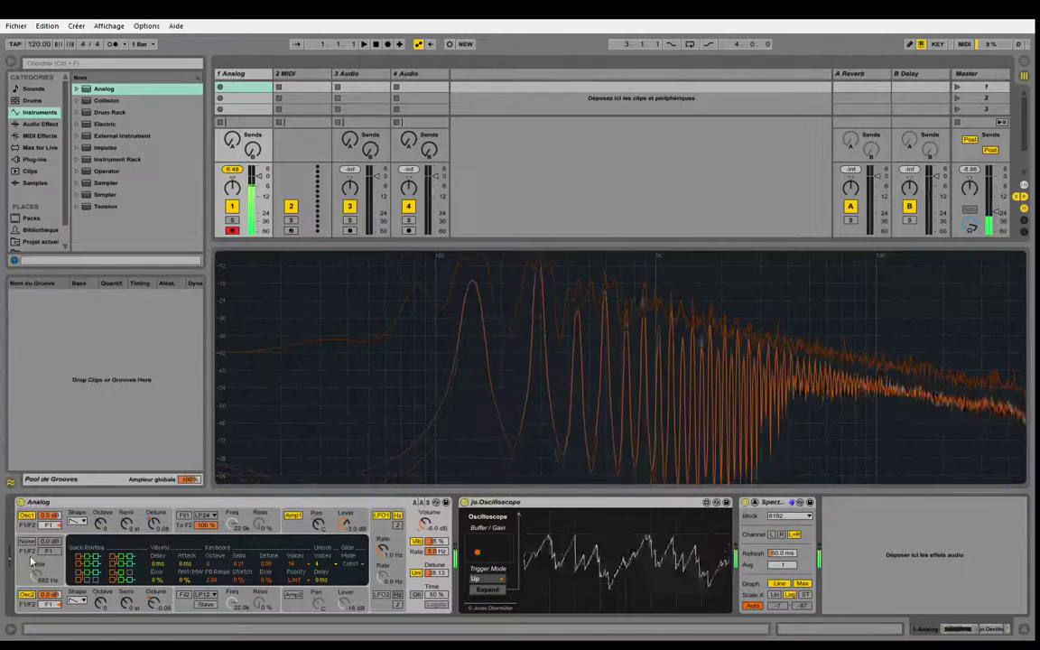
pyautogui.moveTo(48, 541); pyautogui.dragTo(48, 555)
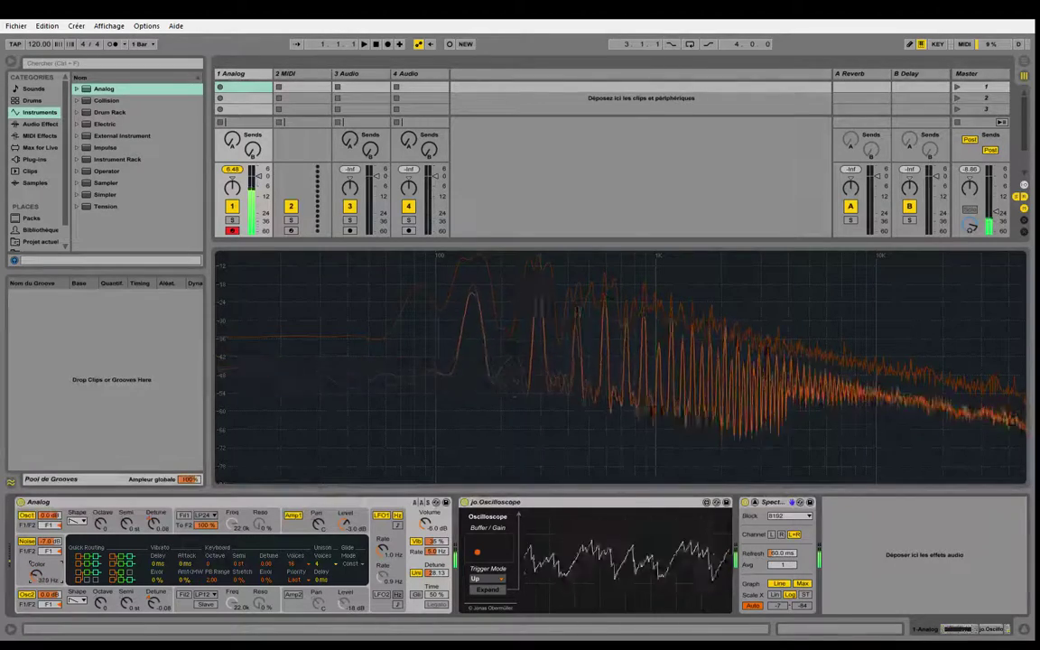
pyautogui.moveTo(49, 541); pyautogui.dragTo(49, 565)
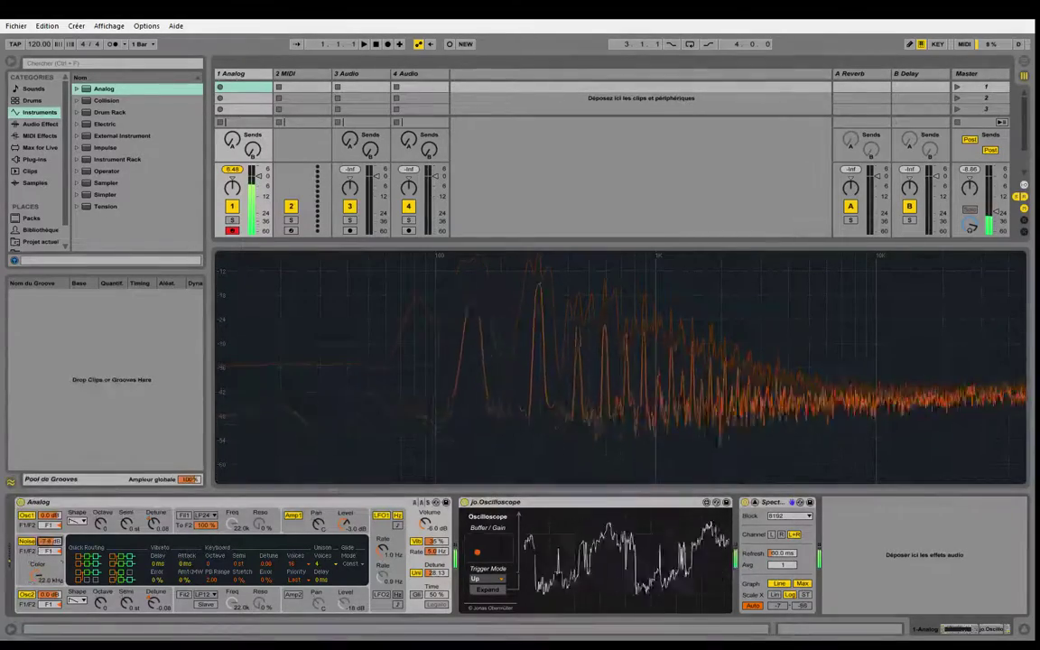
pyautogui.moveTo(49, 542); pyautogui.dragTo(45, 547)
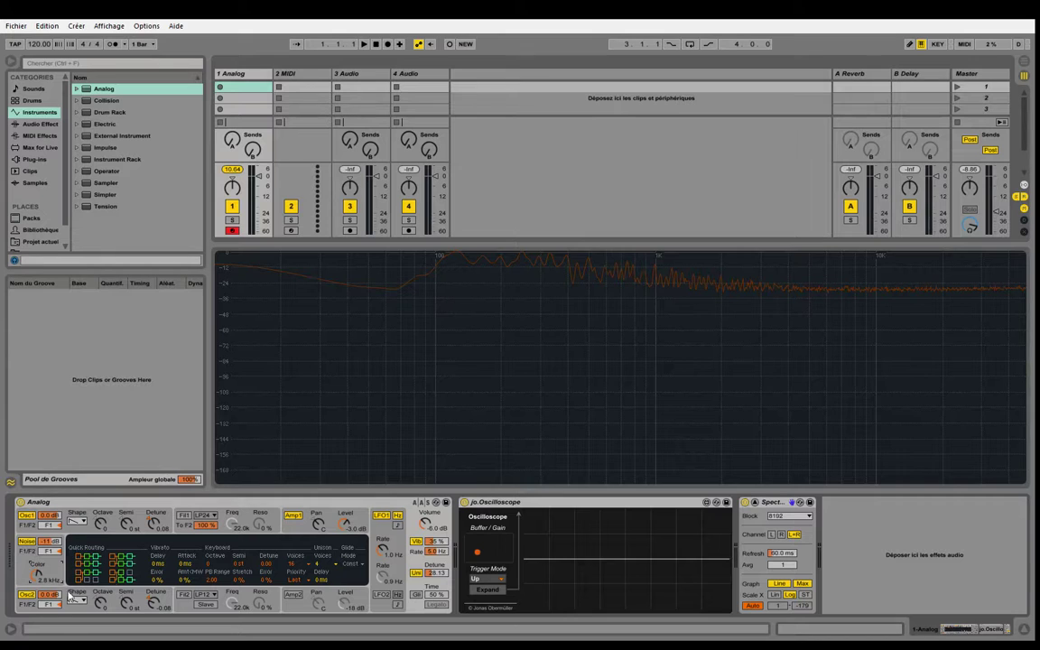
pyautogui.click(27, 542)
# Step: View the settings of Osc1 and Osc2, and enable Filter 1 with the LP24 type
pyautogui.click(28, 533)
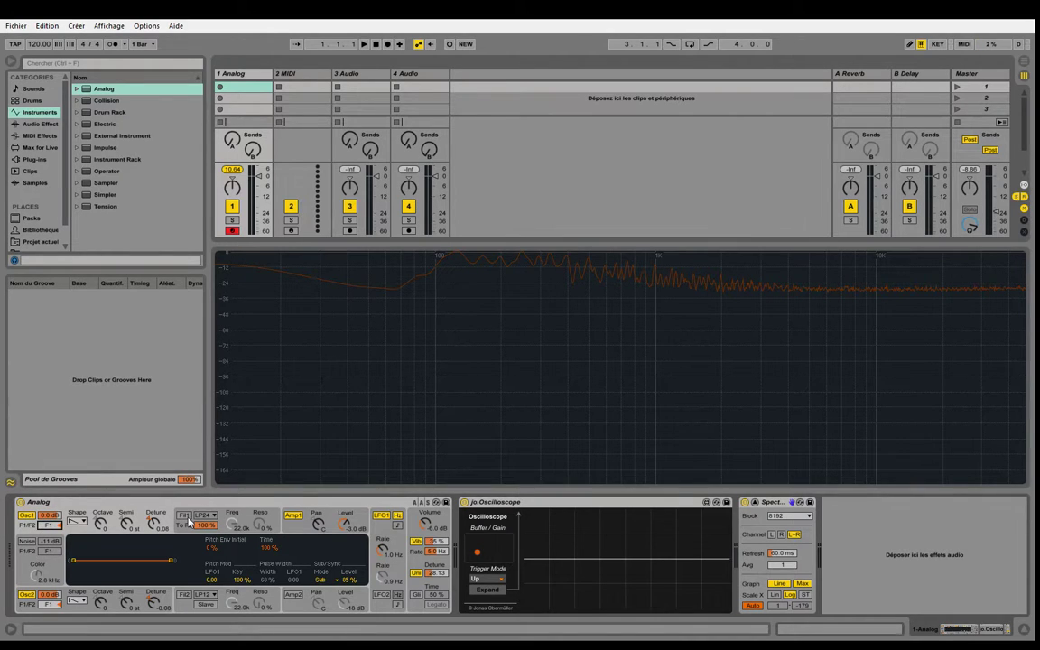
pyautogui.click(28, 607)
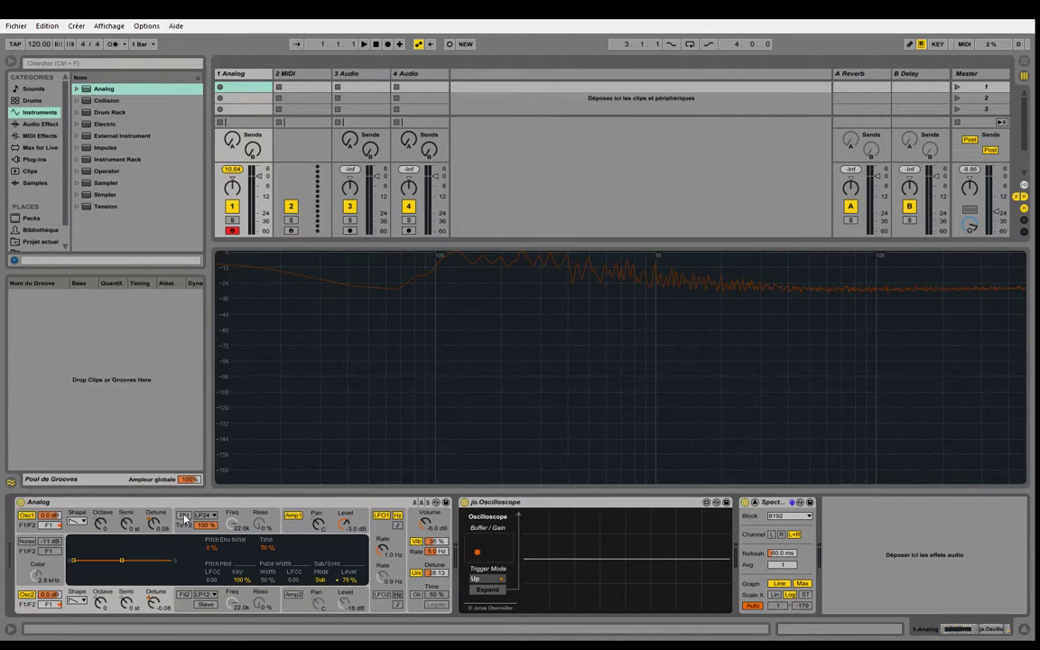
pyautogui.click(184, 515)
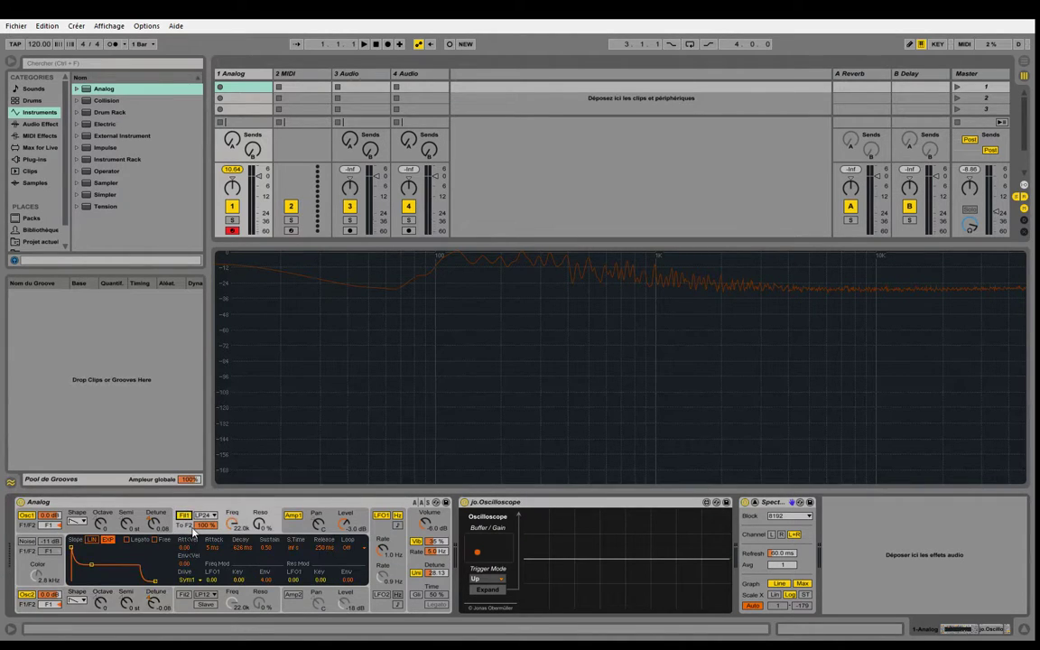
# Step: Switch off vibrato, unison and Osc2, and play a note with Osc1 alone
pyautogui.click(44, 529)
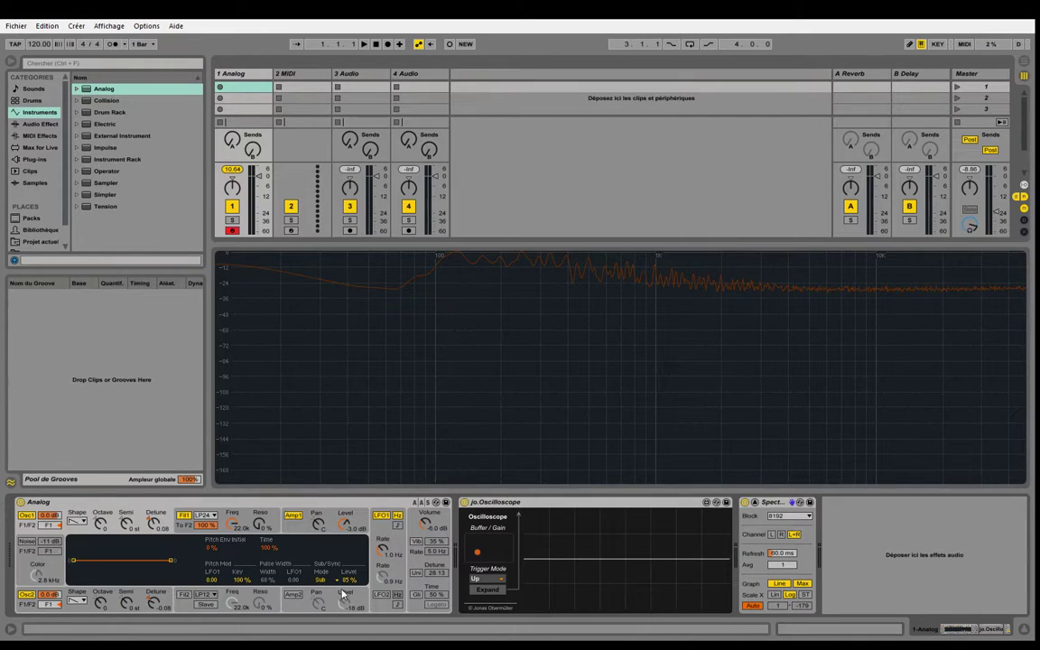
pyautogui.click(43, 603)
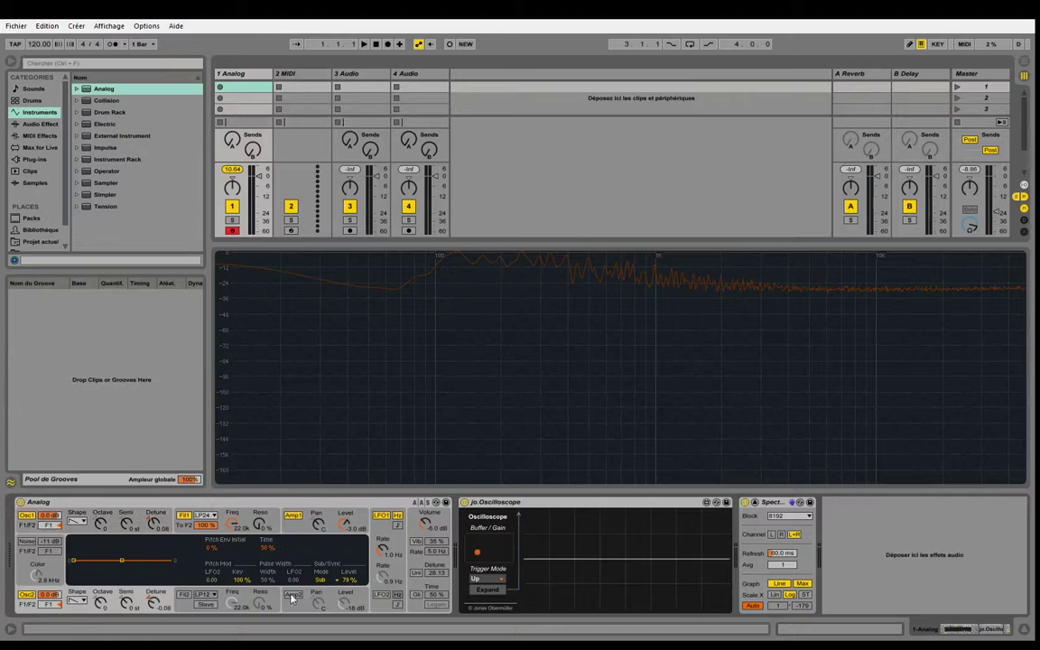
pyautogui.click(26, 594)
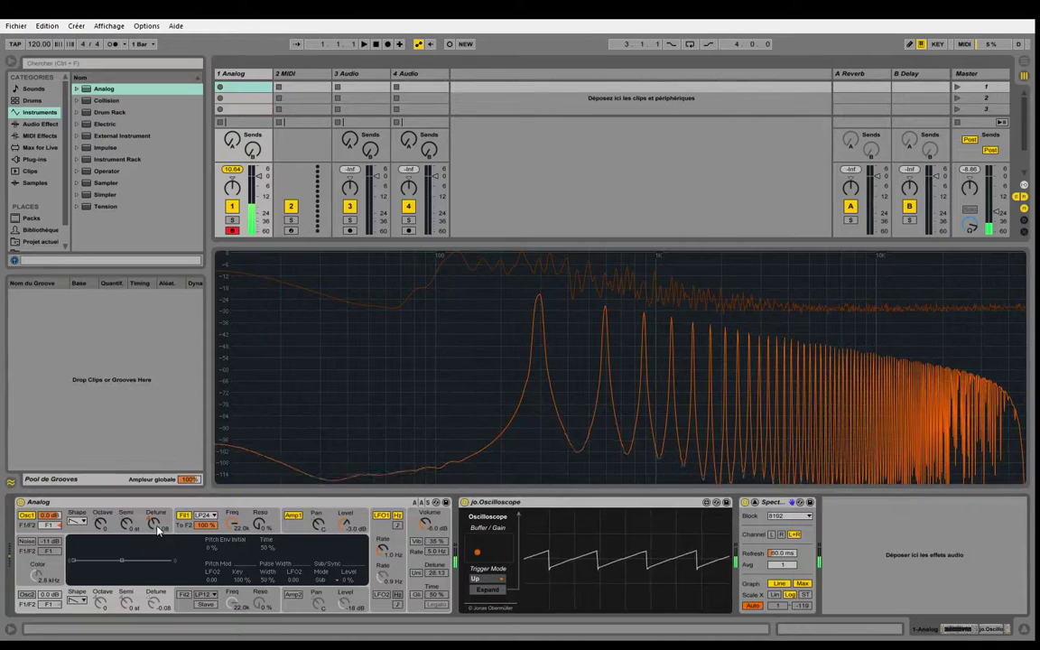
# Step: Compare the LP12 and LP24 types on Filter 1 while sweeping the cutoff, ending on LP24 at 85 Hz with 65 % resonance
pyautogui.click(213, 515)
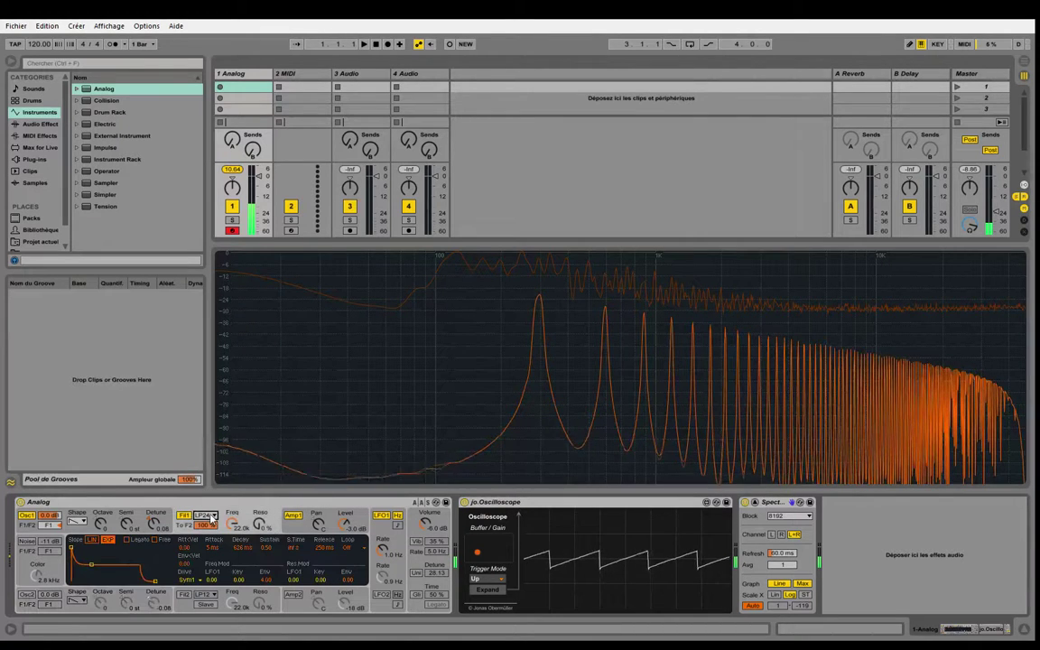
pyautogui.click(211, 525)
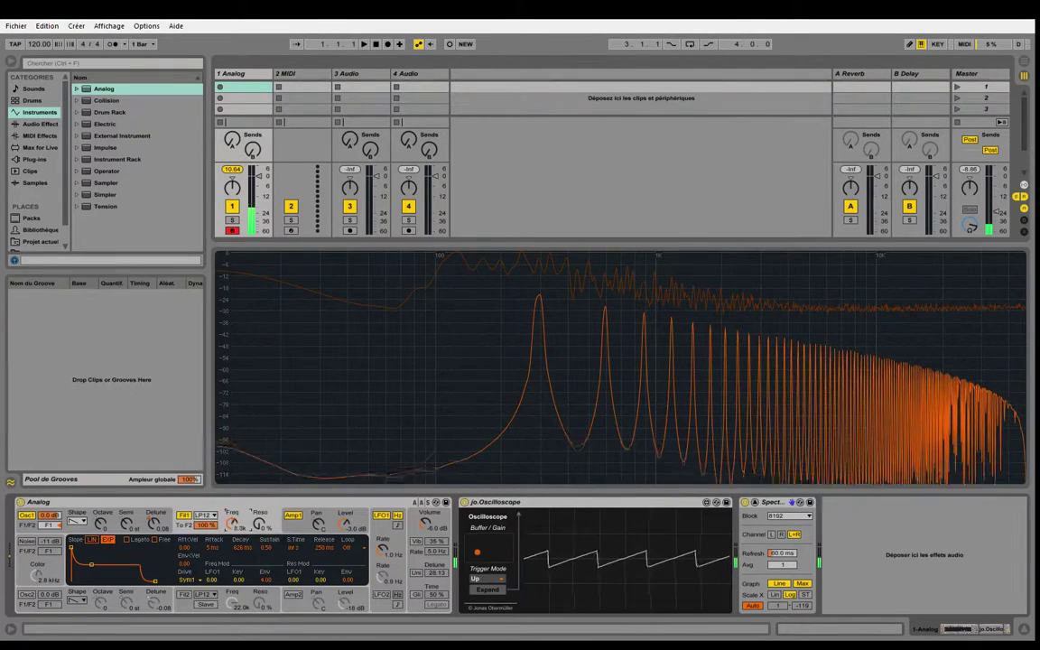
pyautogui.moveTo(233, 524)
pyautogui.mouseDown()
pyautogui.moveTo(233, 560)
pyautogui.moveTo(233, 534)
pyautogui.mouseUp()
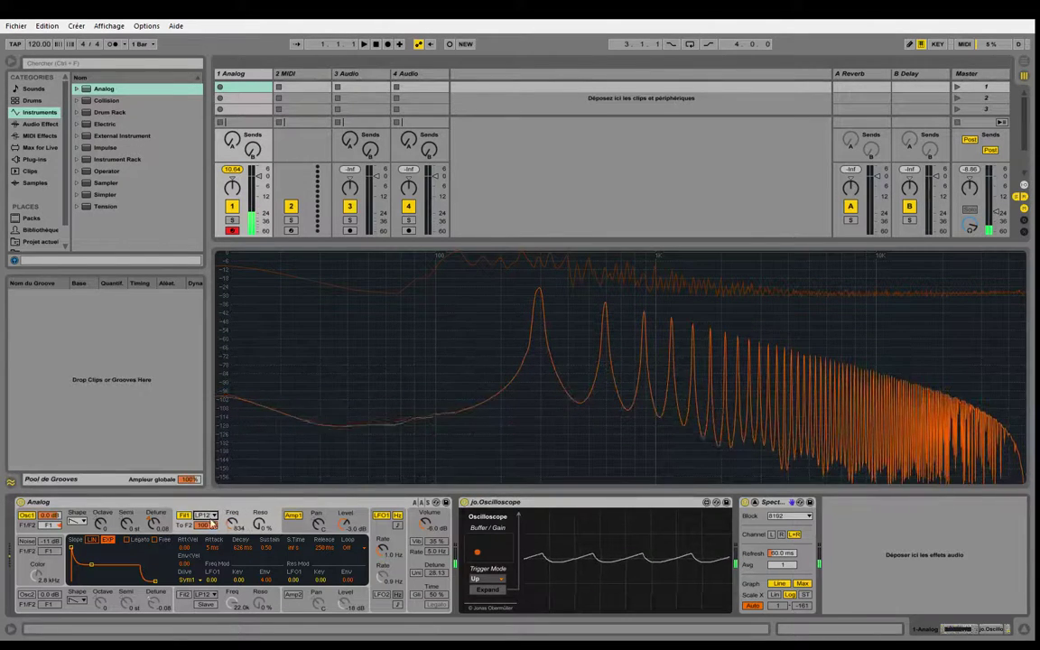
pyautogui.click(214, 516)
pyautogui.click(211, 534)
pyautogui.moveTo(233, 523)
pyautogui.mouseDown()
pyautogui.moveTo(233, 544)
pyautogui.moveTo(260, 519)
pyautogui.moveTo(260, 498)
pyautogui.mouseUp()
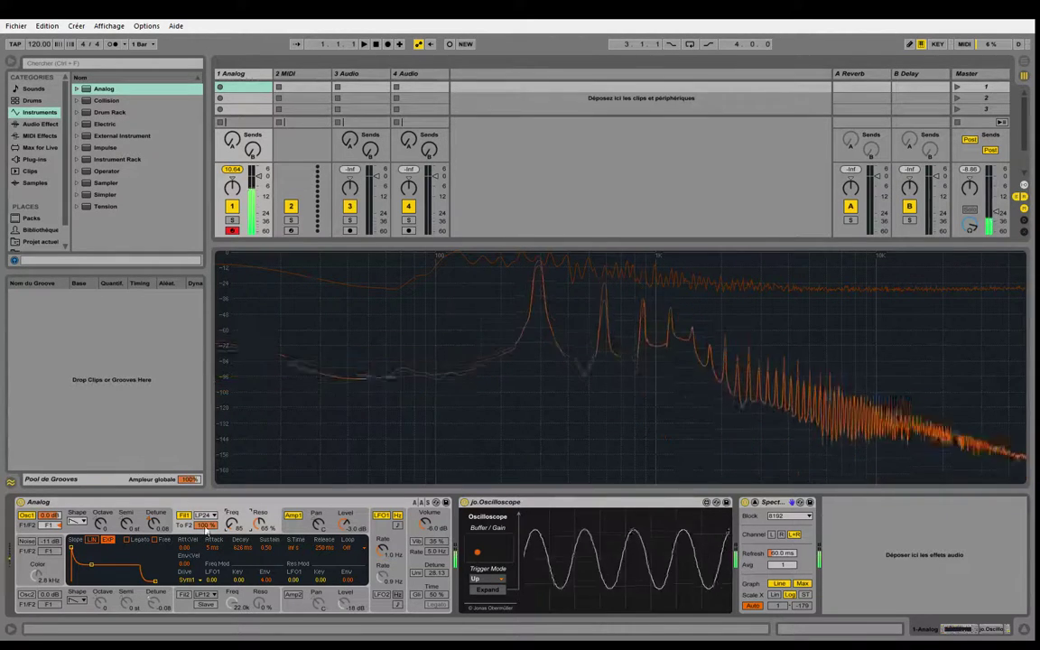
# Step: Shape the Filter 1 envelope with 2.06 s attack, 2.65 s decay and 1.00 sustain, and set its frequency modulation to 6.91 while playing notes
pyautogui.moveTo(90, 567)
pyautogui.mouseDown()
pyautogui.moveTo(97, 560)
pyautogui.moveTo(94, 571)
pyautogui.mouseUp()
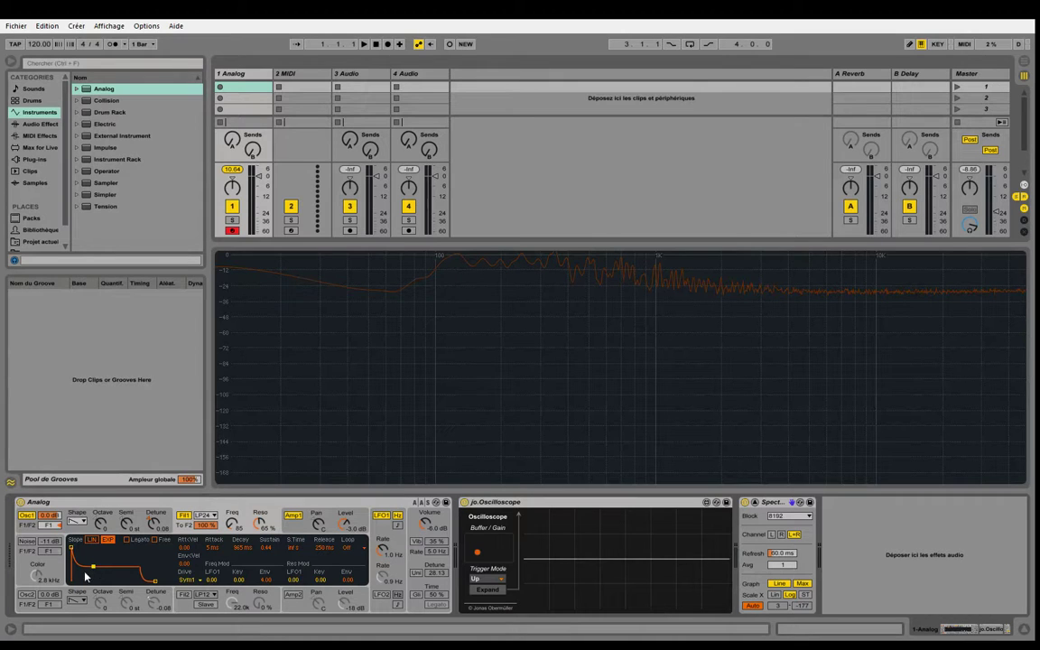
pyautogui.moveTo(85, 576); pyautogui.dragTo(95, 553)
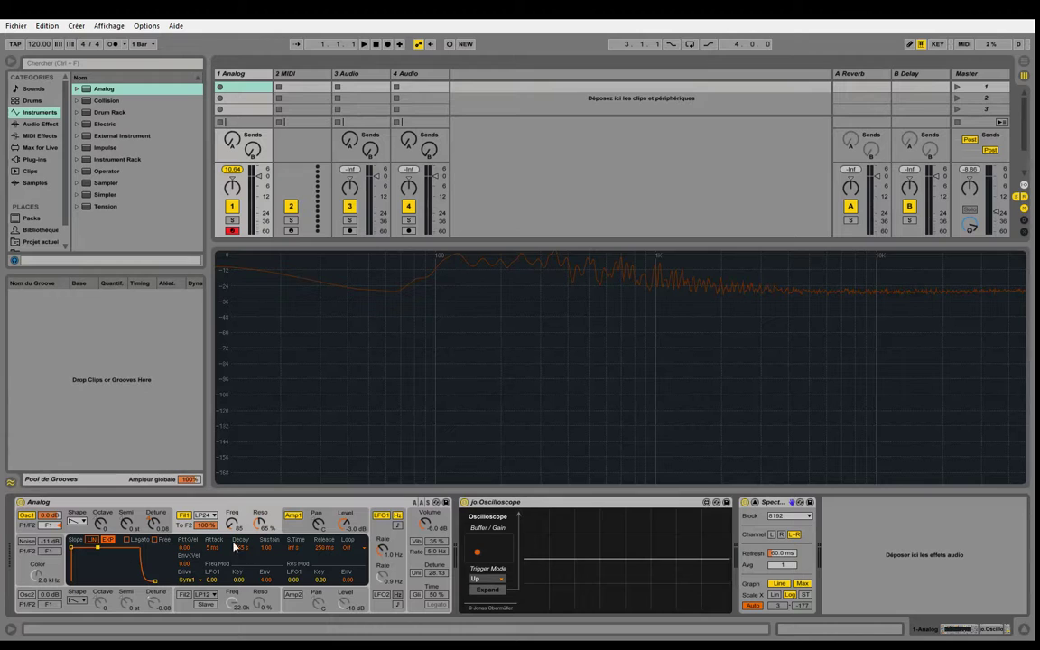
pyautogui.moveTo(210, 549); pyautogui.dragTo(209, 544)
pyautogui.press('s')
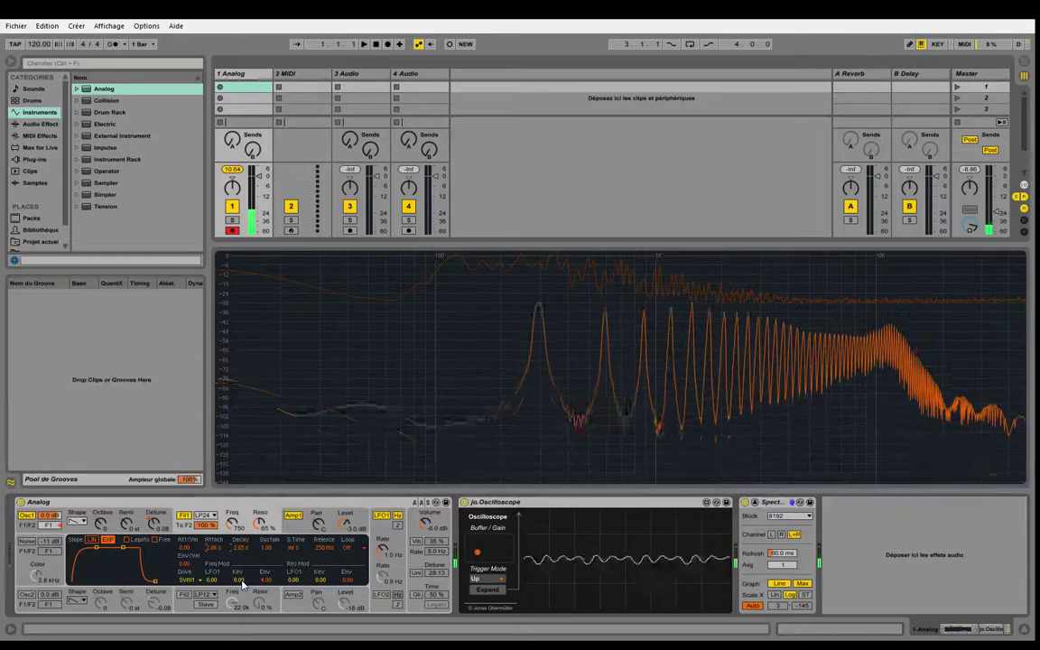
pyautogui.press('s')
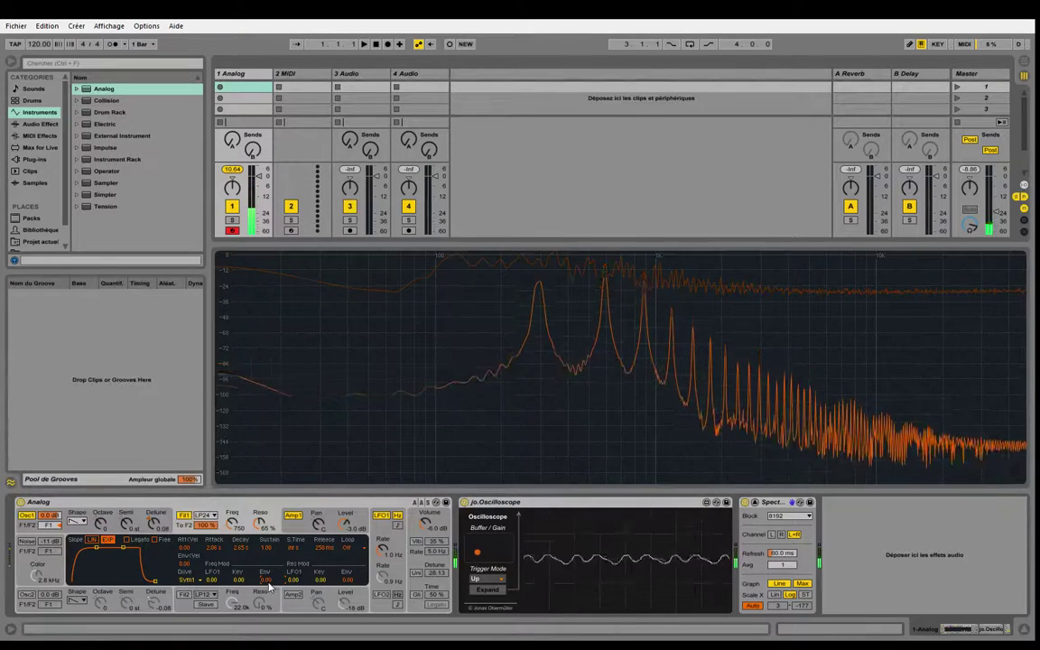
pyautogui.moveTo(269, 586); pyautogui.dragTo(269, 572)
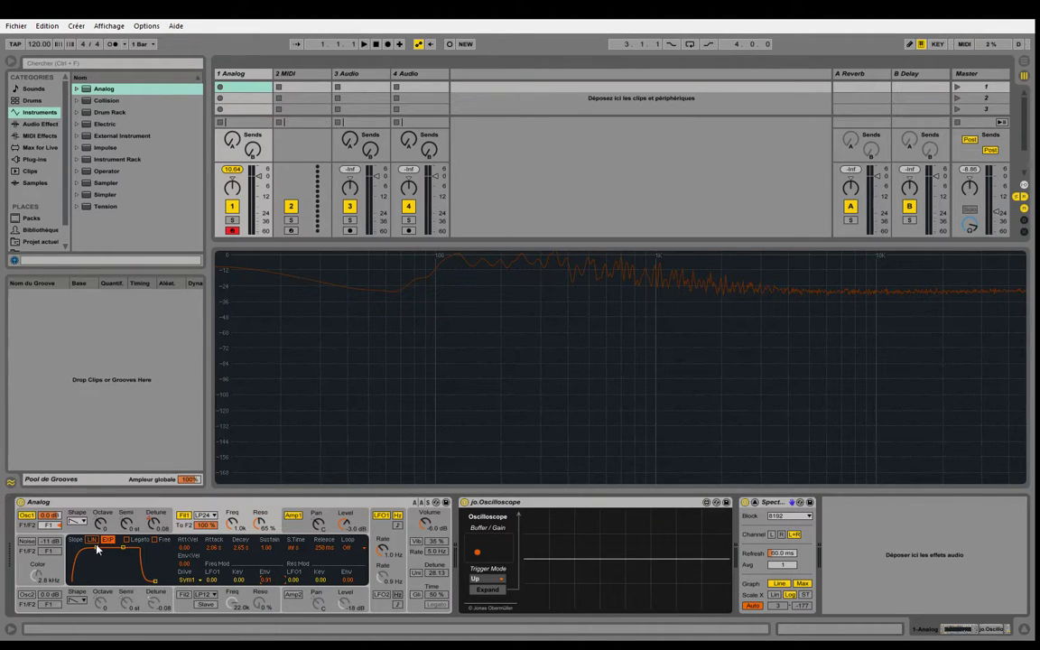
# Step: Play notes with a 5 ms filter attack, set the envelope modulation to -5.12, and reduce Filter 1's resonance to 38 %
pyautogui.moveTo(98, 548); pyautogui.dragTo(71, 548)
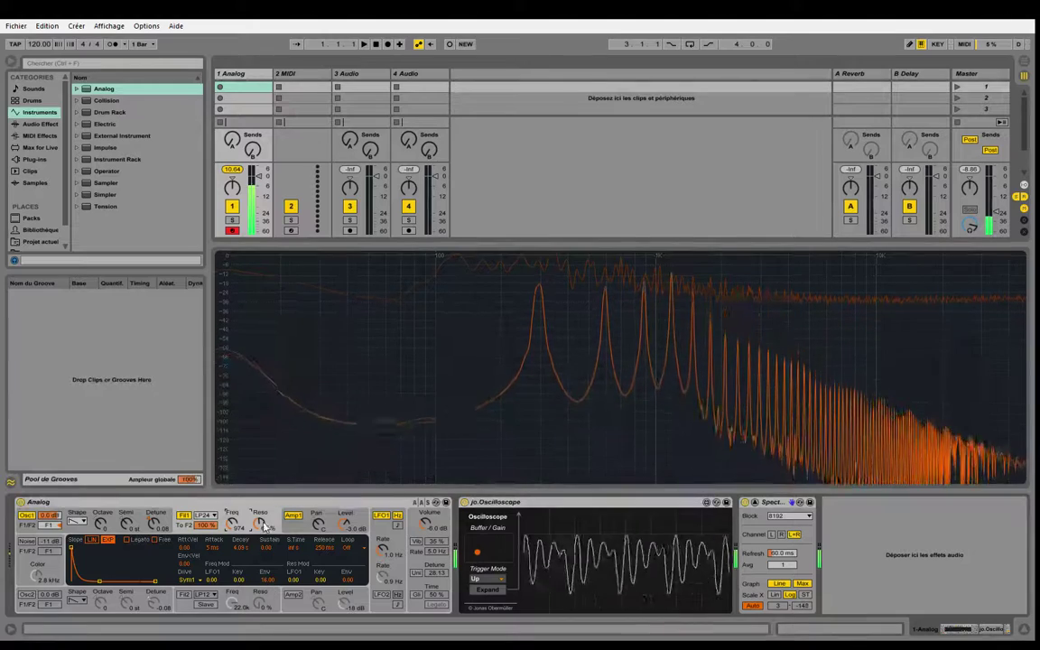
pyautogui.moveTo(264, 526); pyautogui.dragTo(264, 505)
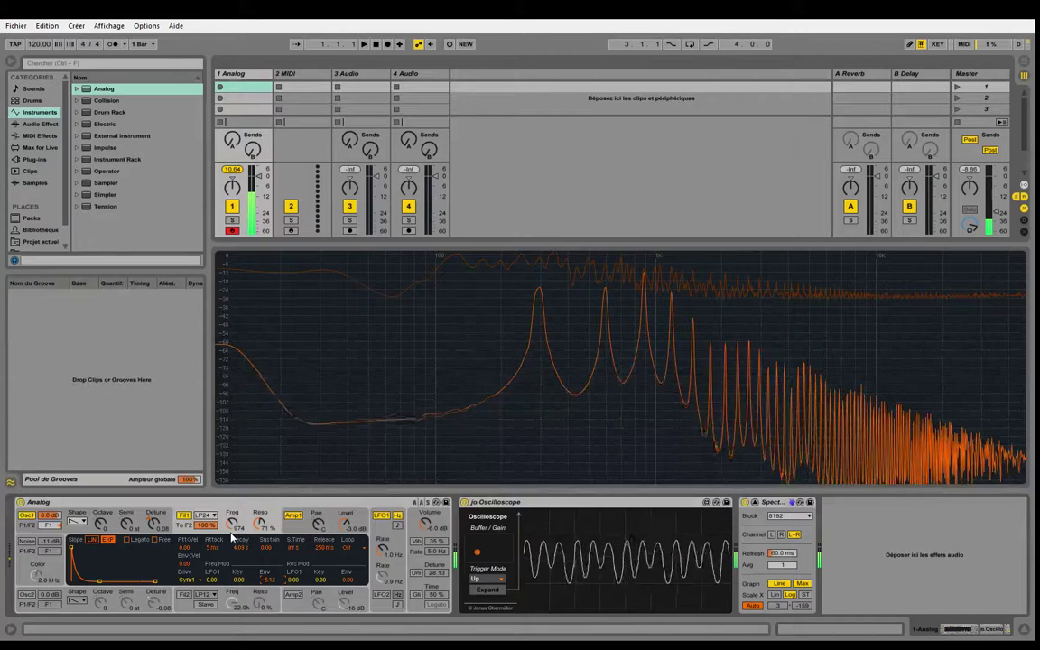
pyautogui.moveTo(260, 523)
pyautogui.mouseDown()
pyautogui.moveTo(260, 542)
pyautogui.moveTo(260, 525)
pyautogui.mouseUp()
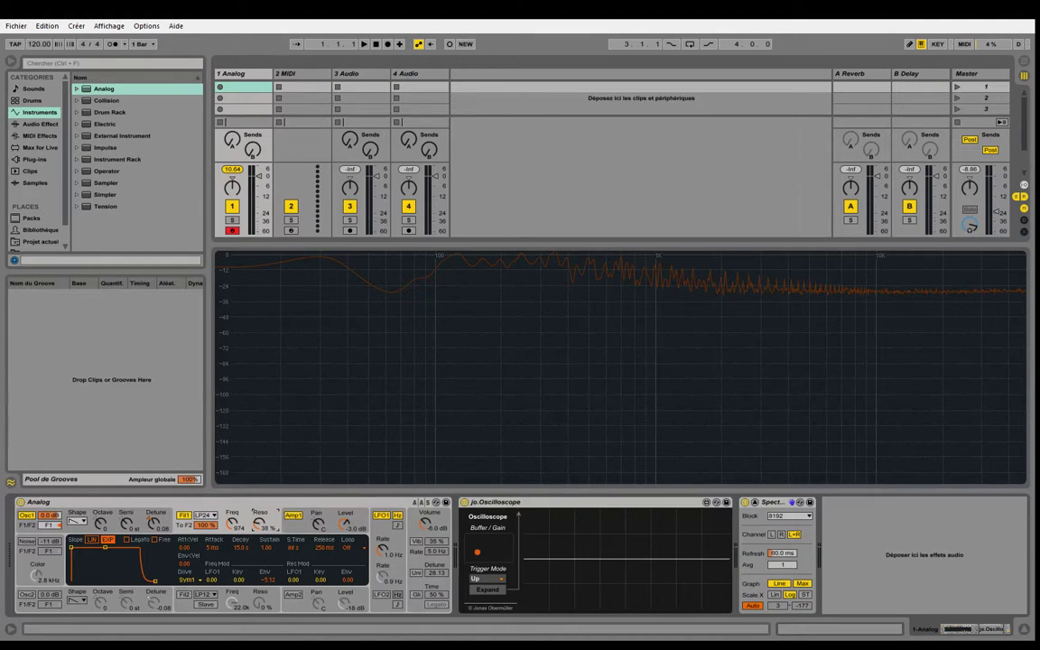
pyautogui.moveTo(259, 523); pyautogui.dragTo(259, 525)
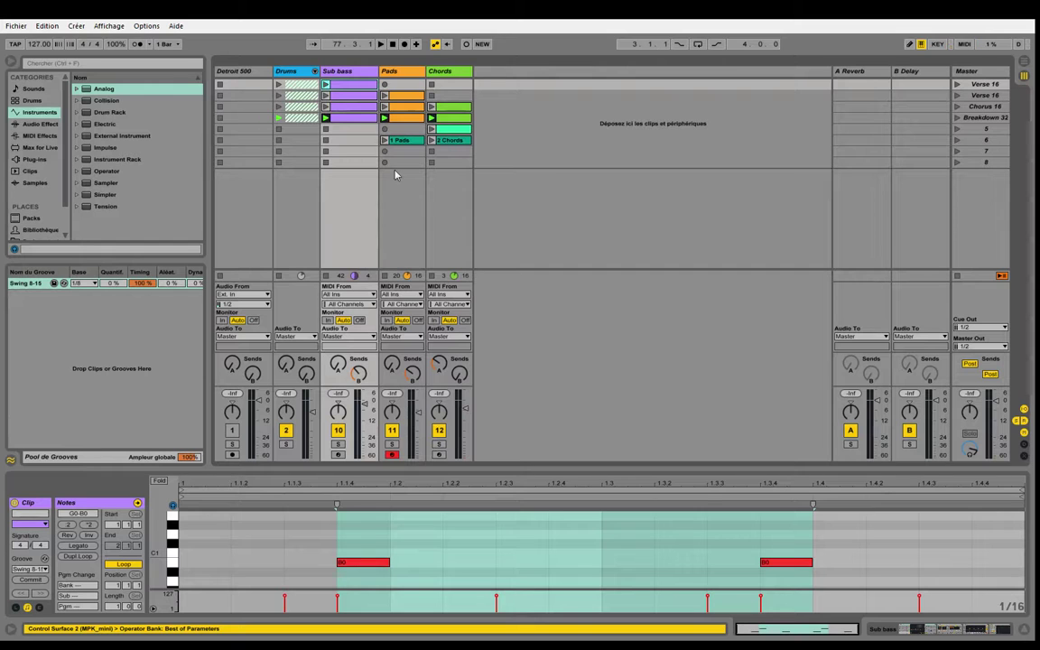
# Step: In the 127 BPM project, select the Pads track, play its sound, and show its Analog device in full
pyautogui.click(385, 72)
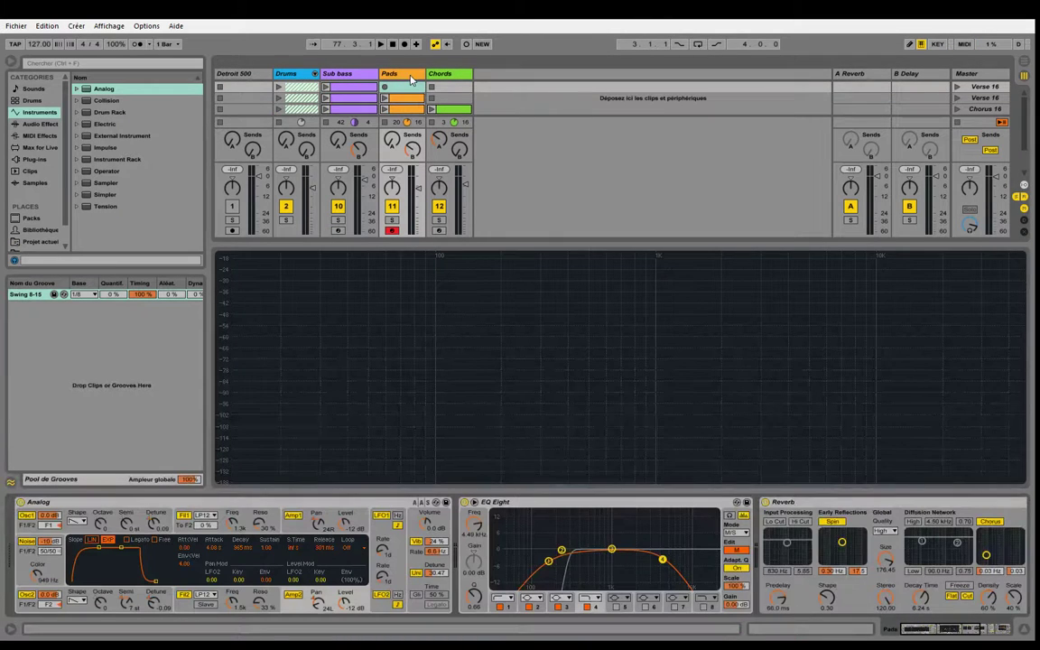
pyautogui.click(392, 74)
pyautogui.scroll(-2, 397, 98)
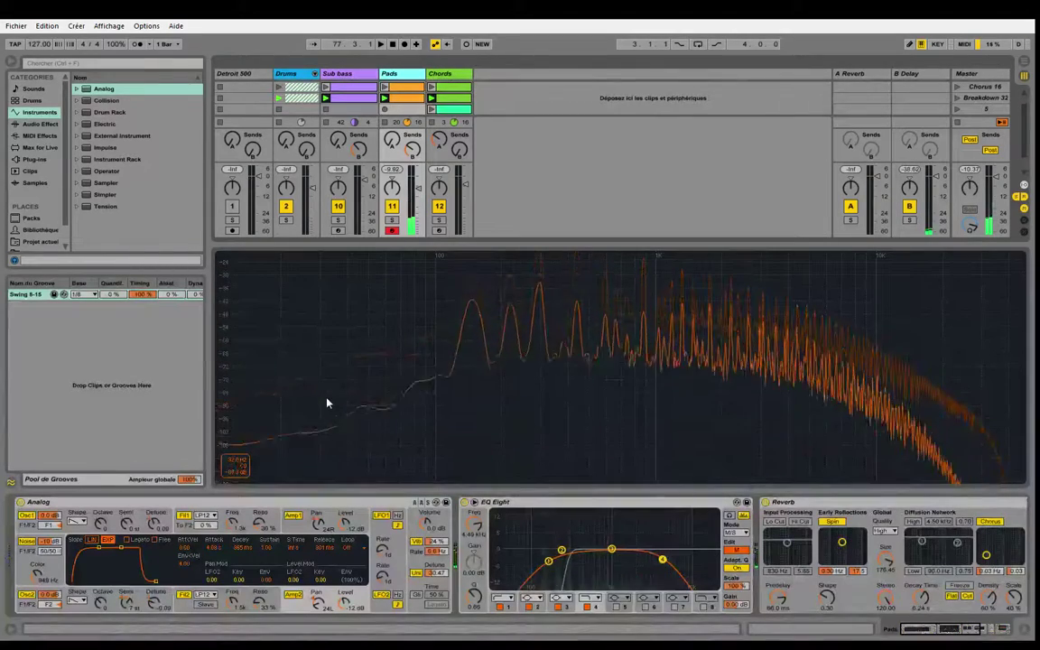
pyautogui.doubleClick(71, 505)
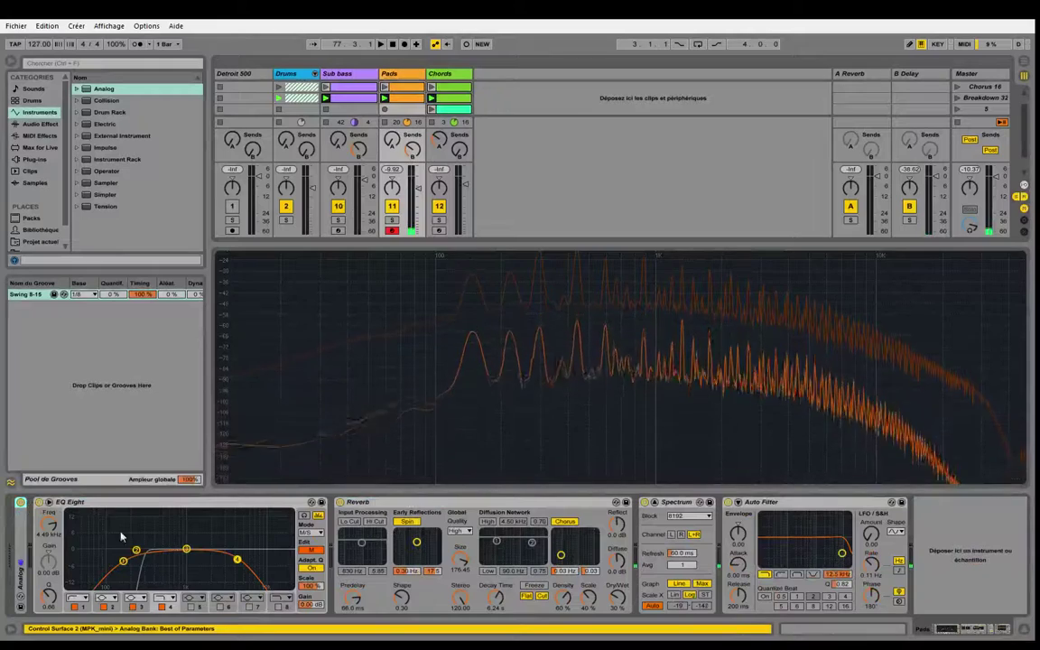
pyautogui.doubleClick(23, 533)
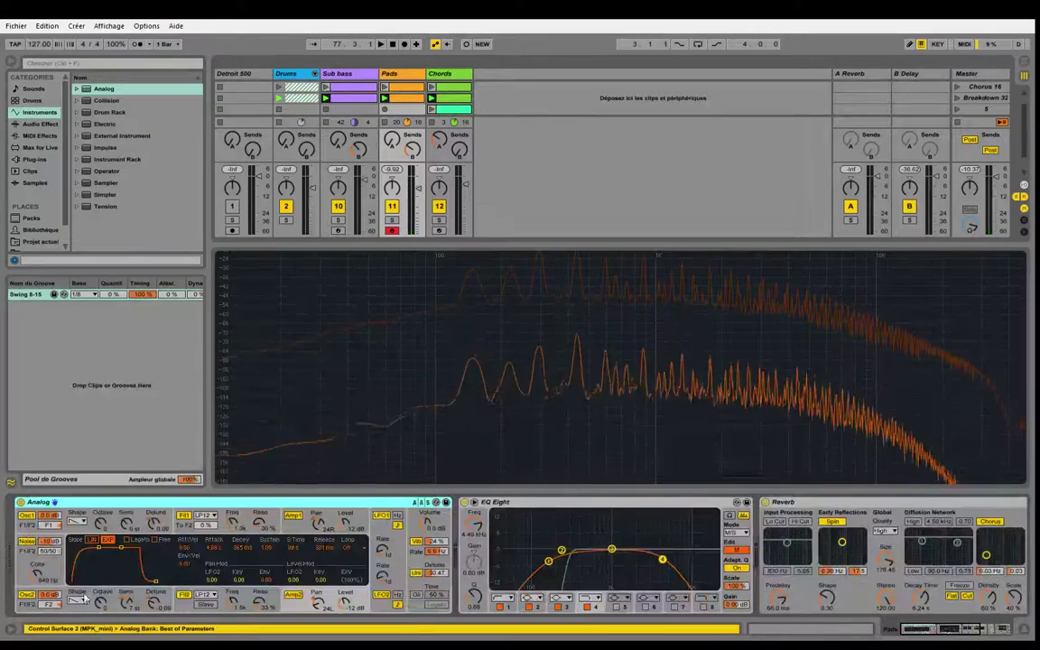
# Step: Compare the Osc1 and Osc2 settings in the Pads track's Analog
pyautogui.click(79, 536)
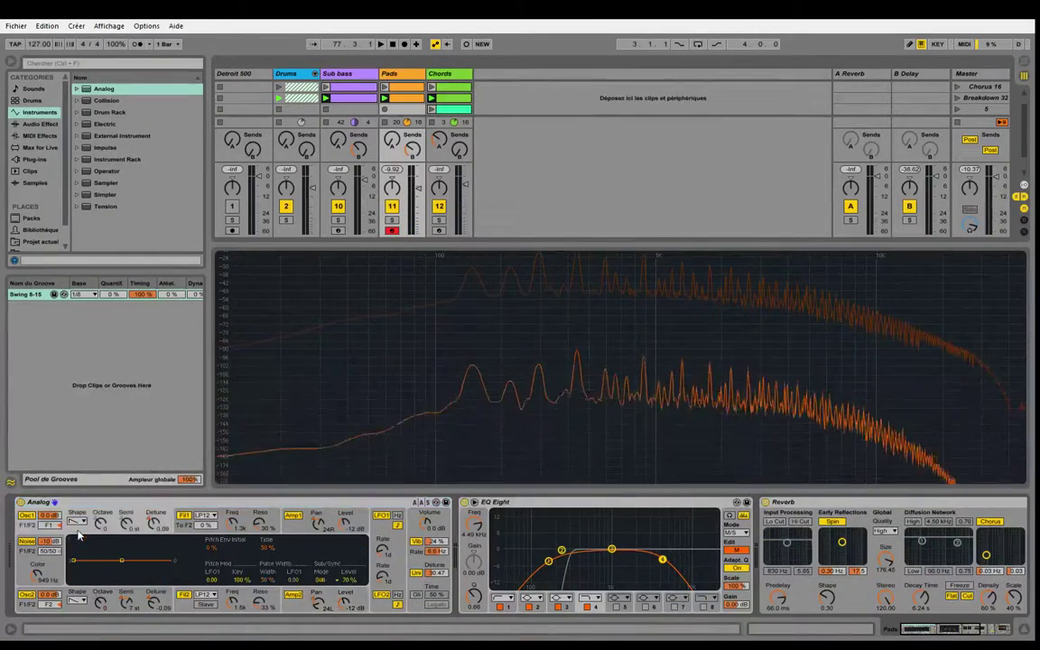
pyautogui.click(73, 614)
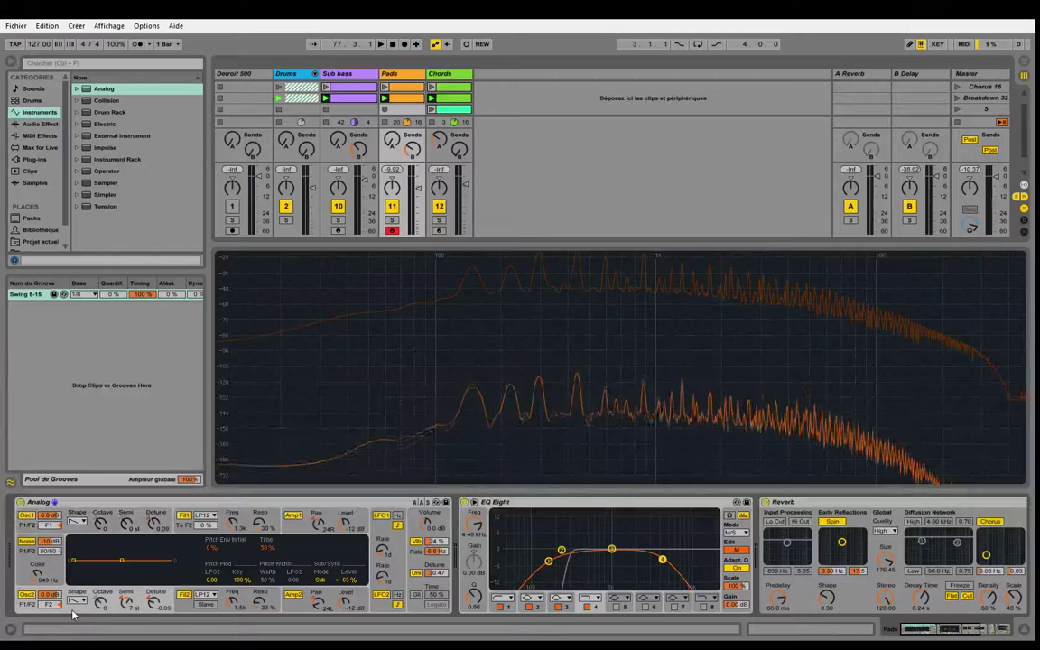
pyautogui.click(79, 534)
pyautogui.click(73, 612)
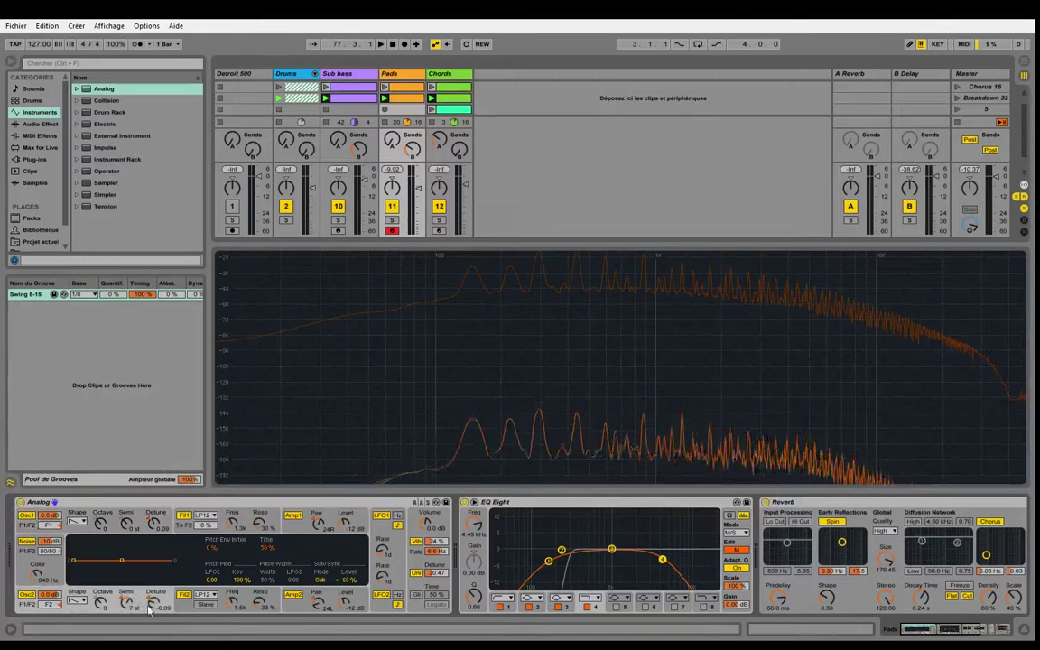
pyautogui.click(80, 536)
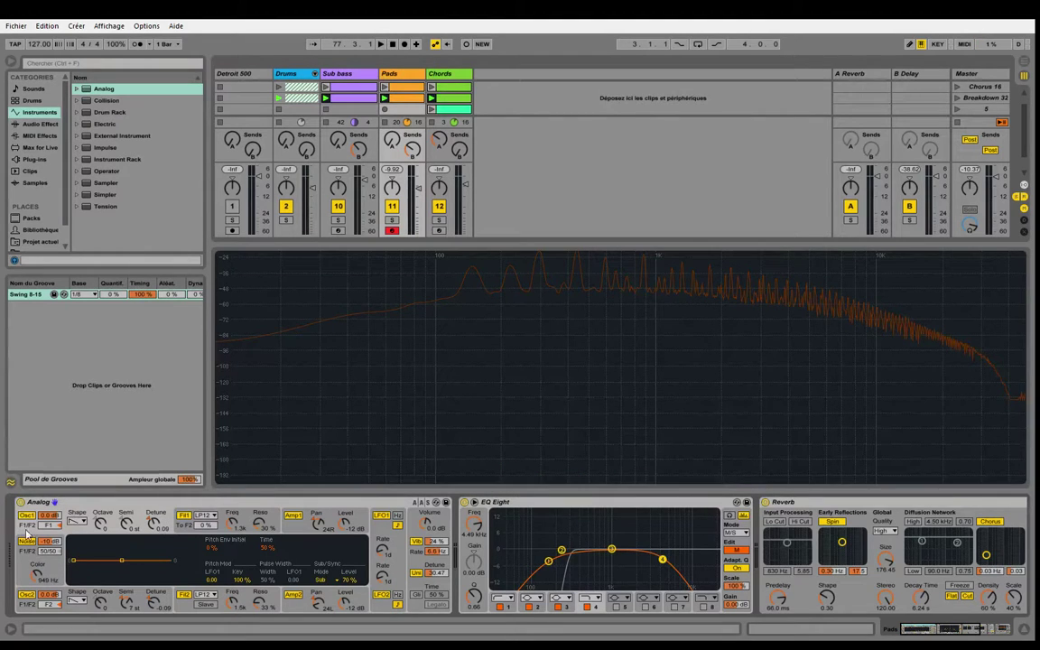
# Step: Turn off Osc2 and the noise generator so Osc1 plays alone, and bypass the Reverb, Auto Filter and EQ Eight
pyautogui.click(25, 594)
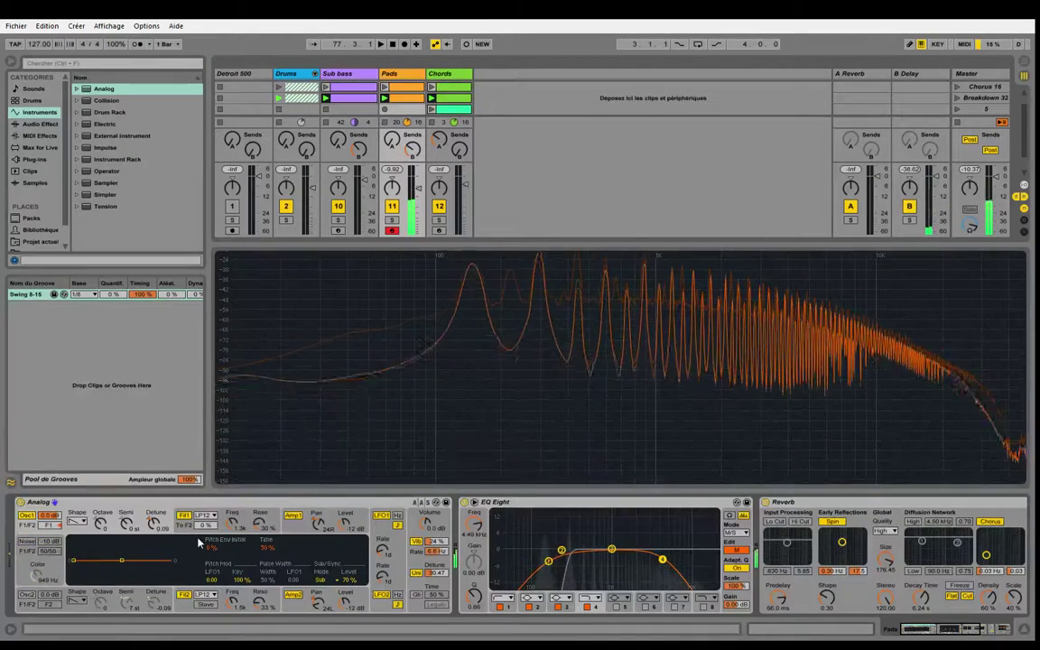
pyautogui.click(419, 603)
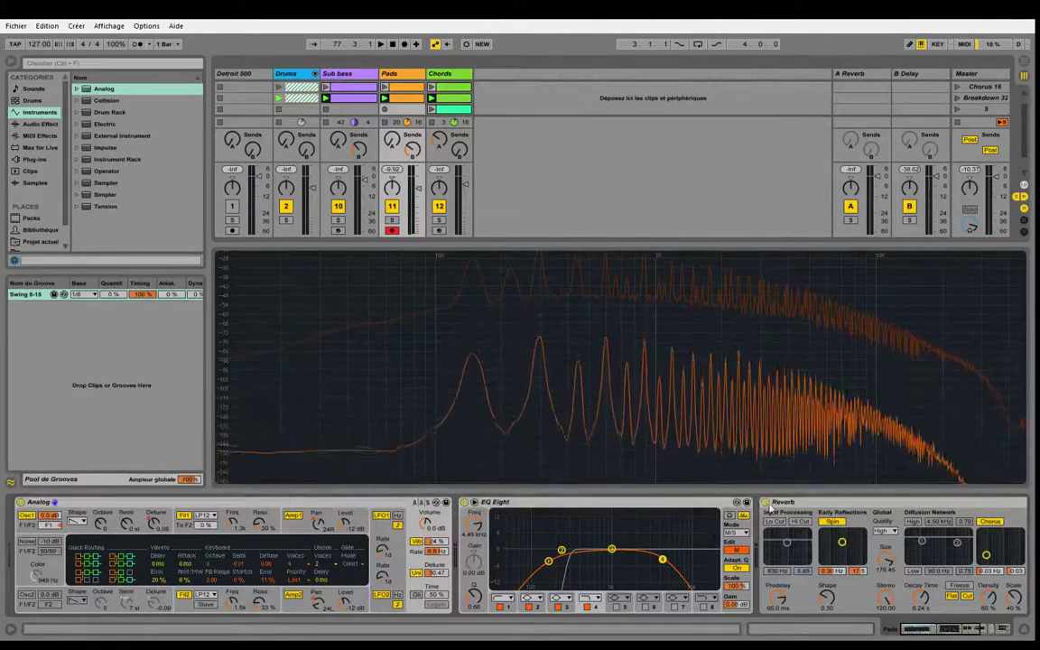
pyautogui.hscroll(5, 766, 509)
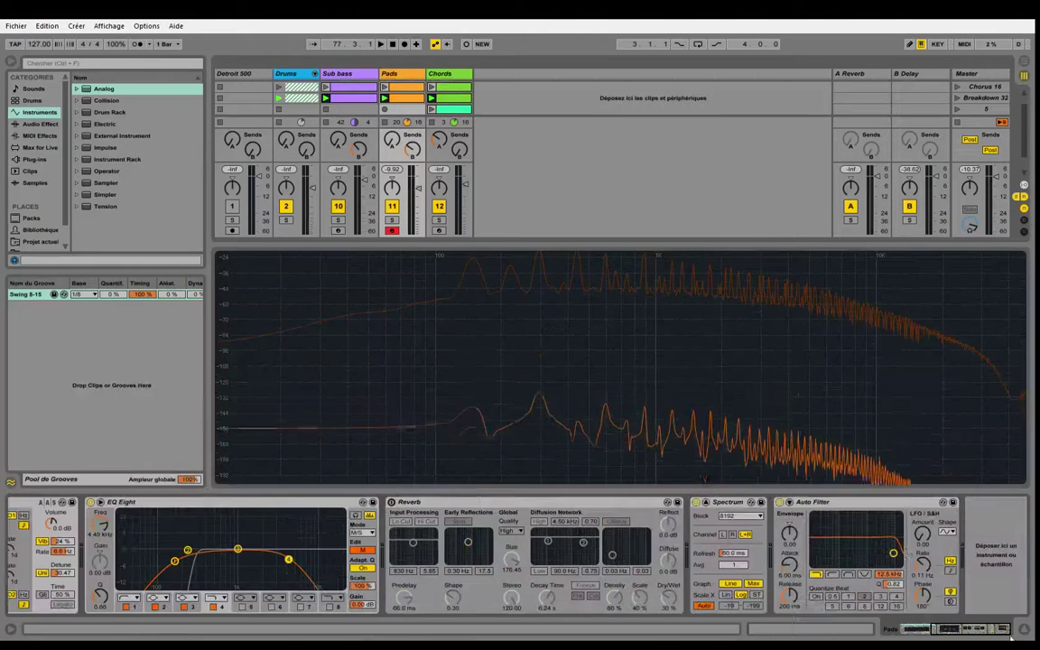
pyautogui.click(780, 503)
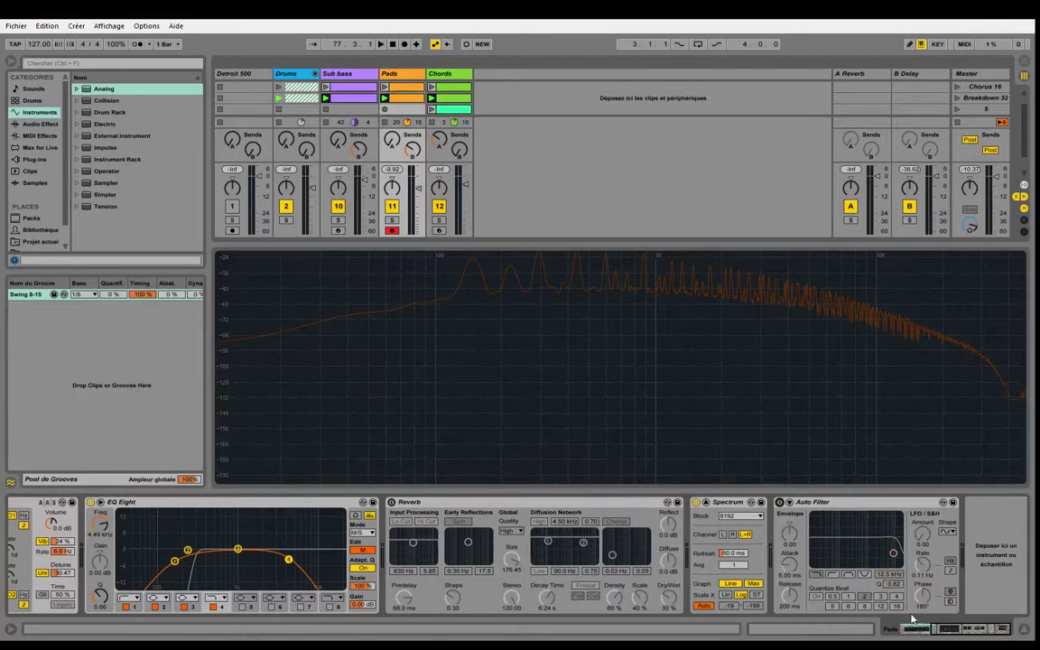
pyautogui.moveTo(954, 635); pyautogui.dragTo(915, 630)
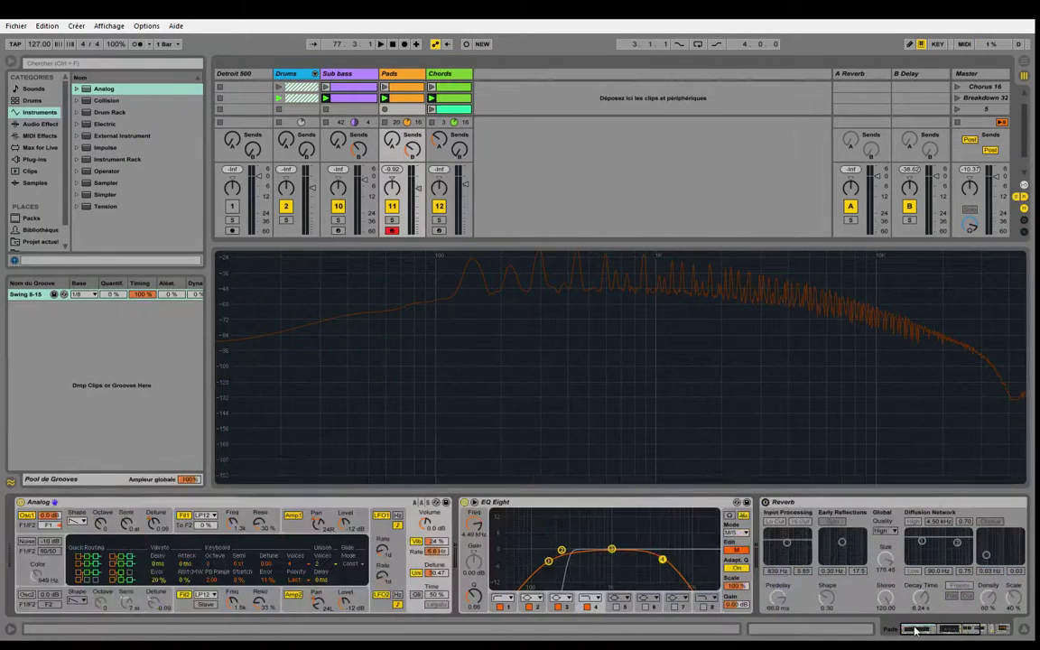
pyautogui.click(465, 502)
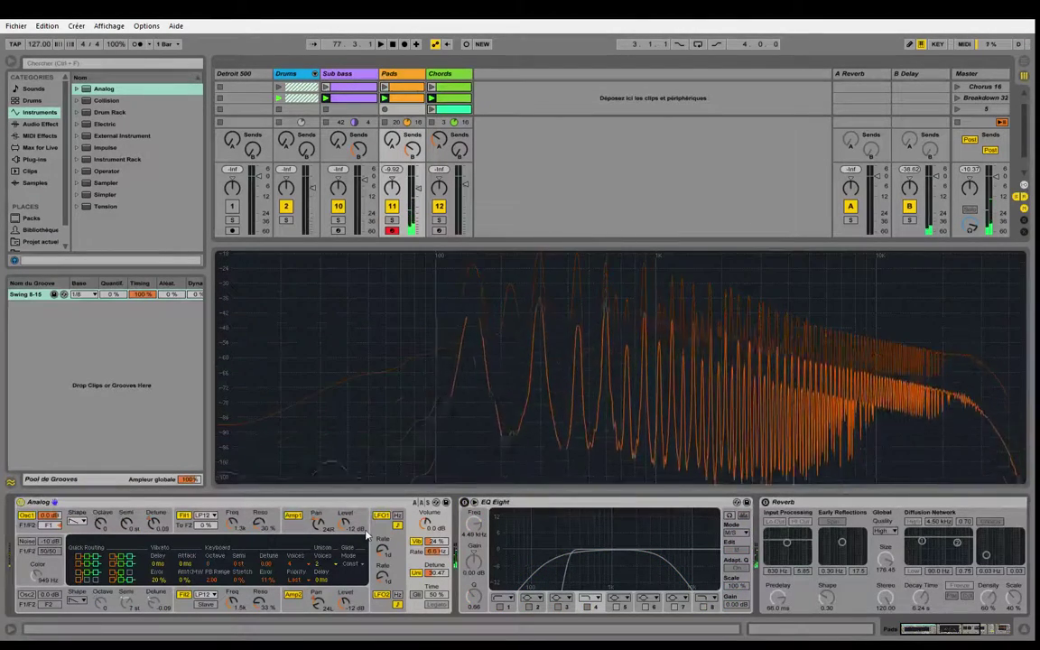
# Step: View the Amp1 envelope, play Osc2 with Osc1 off, and switch both oscillators on
pyautogui.click(320, 527)
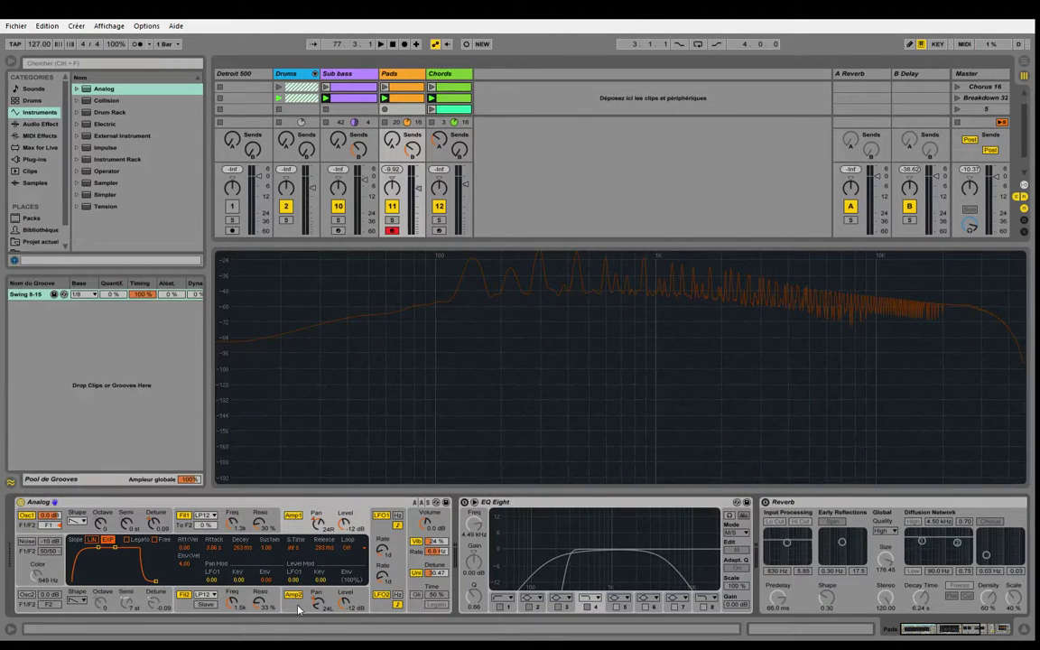
pyautogui.click(24, 596)
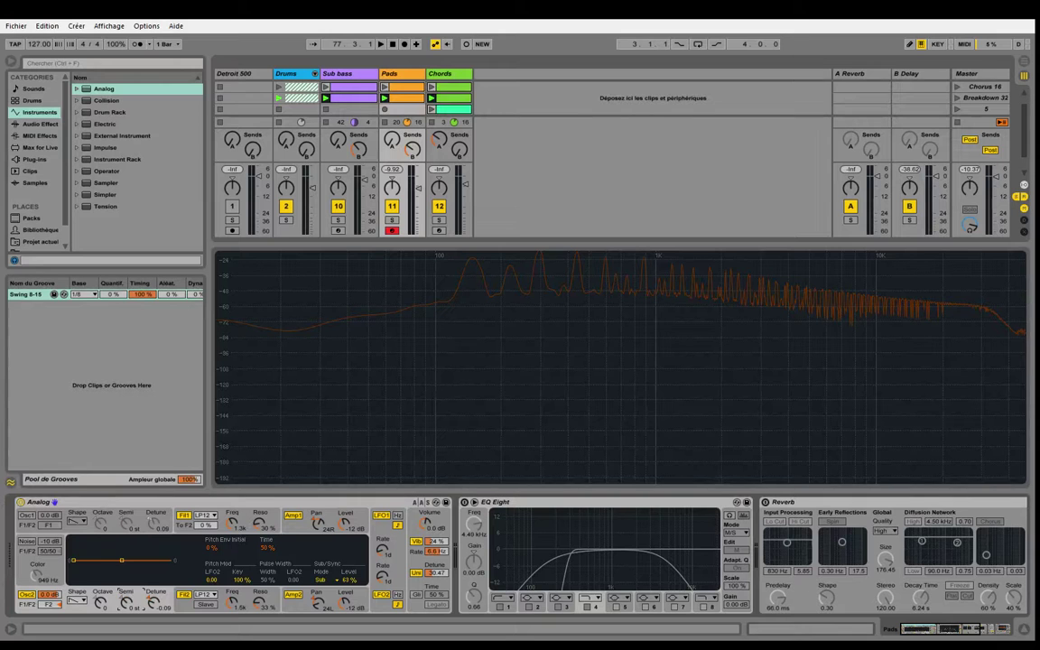
pyautogui.click(27, 516)
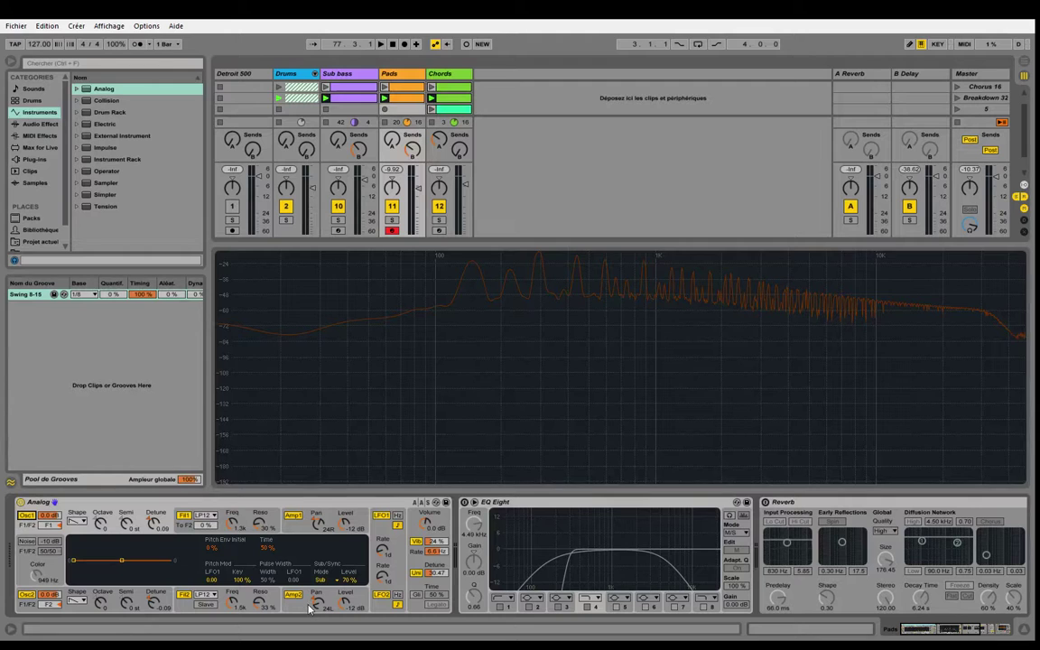
# Step: Audition Osc2's semitone offset, ending on 7 st, and lower the master volume
pyautogui.click(104, 604)
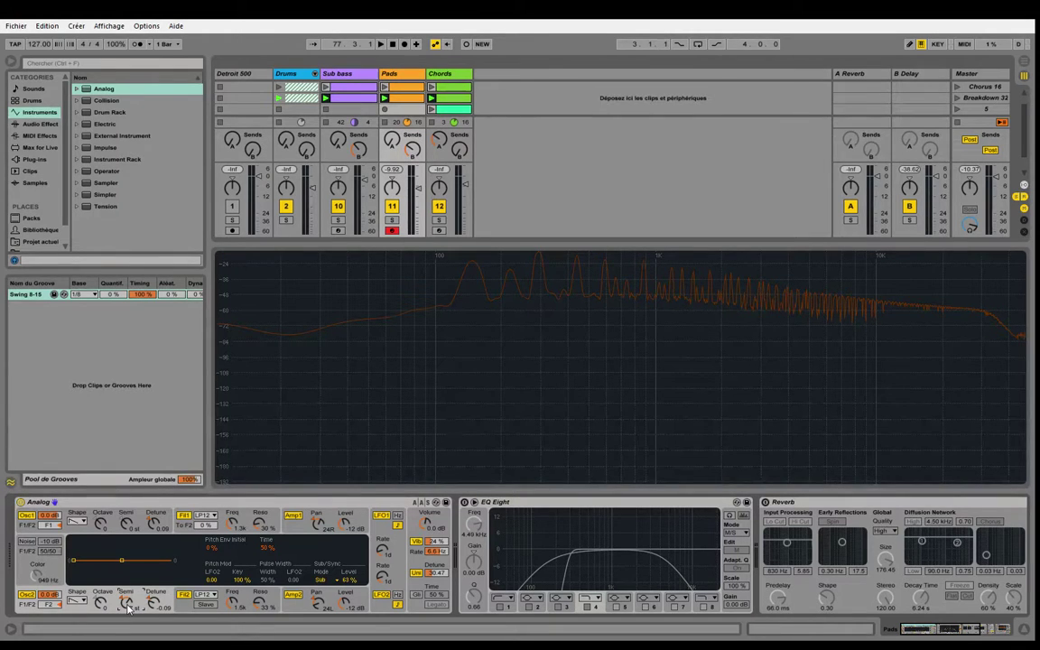
pyautogui.moveTo(129, 609); pyautogui.dragTo(123, 593)
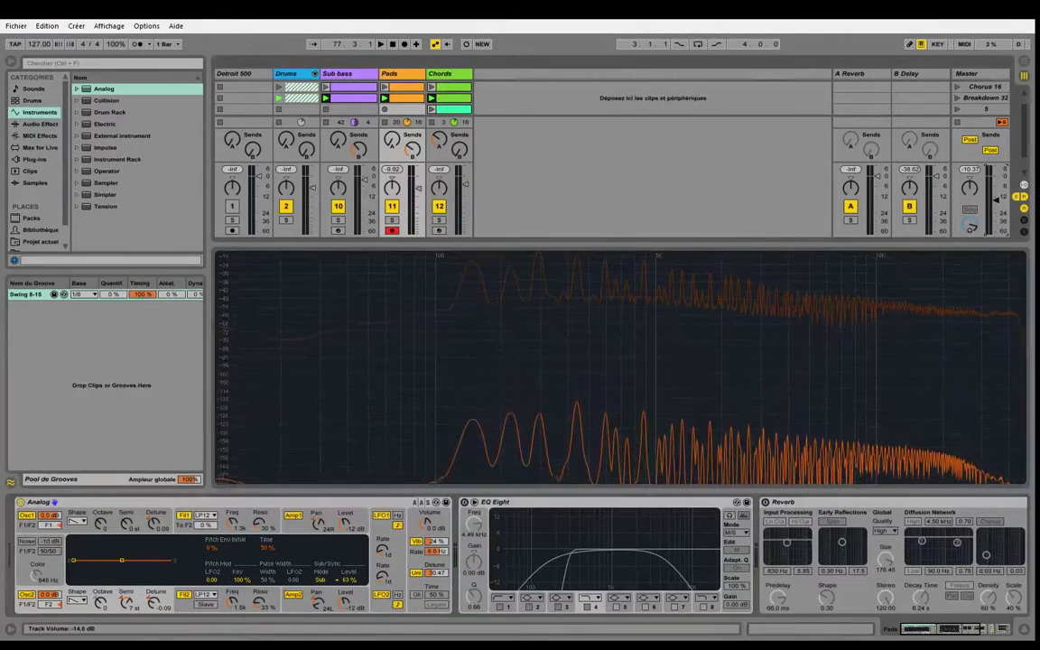
# Step: Examine the LFO, Osc1 and Filter 1 modulation settings of the pad while playing notes
pyautogui.click(395, 544)
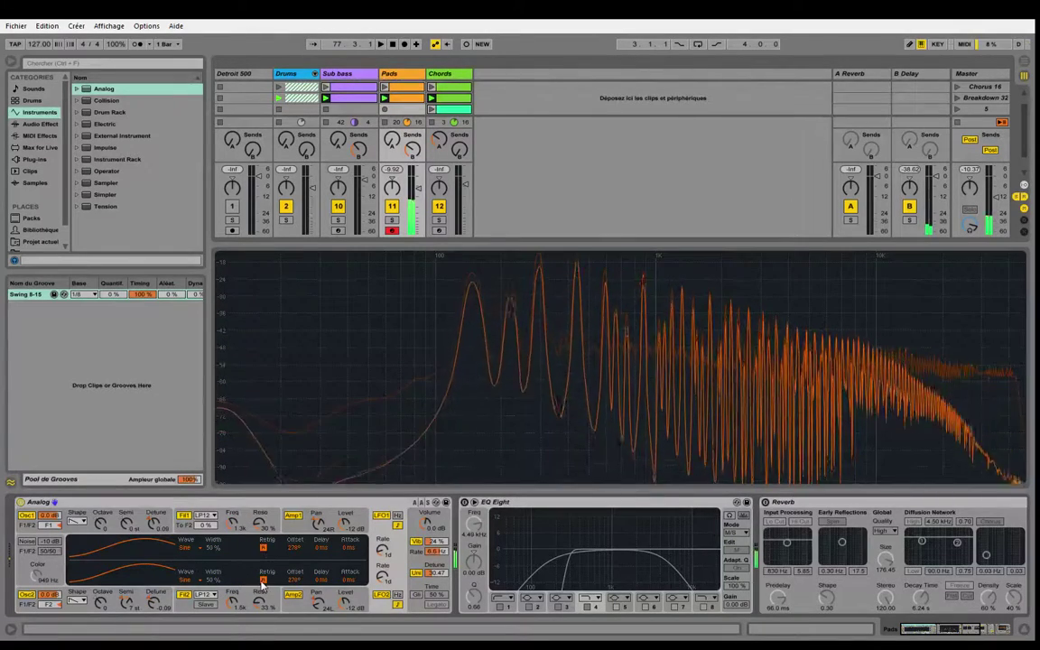
pyautogui.click(76, 533)
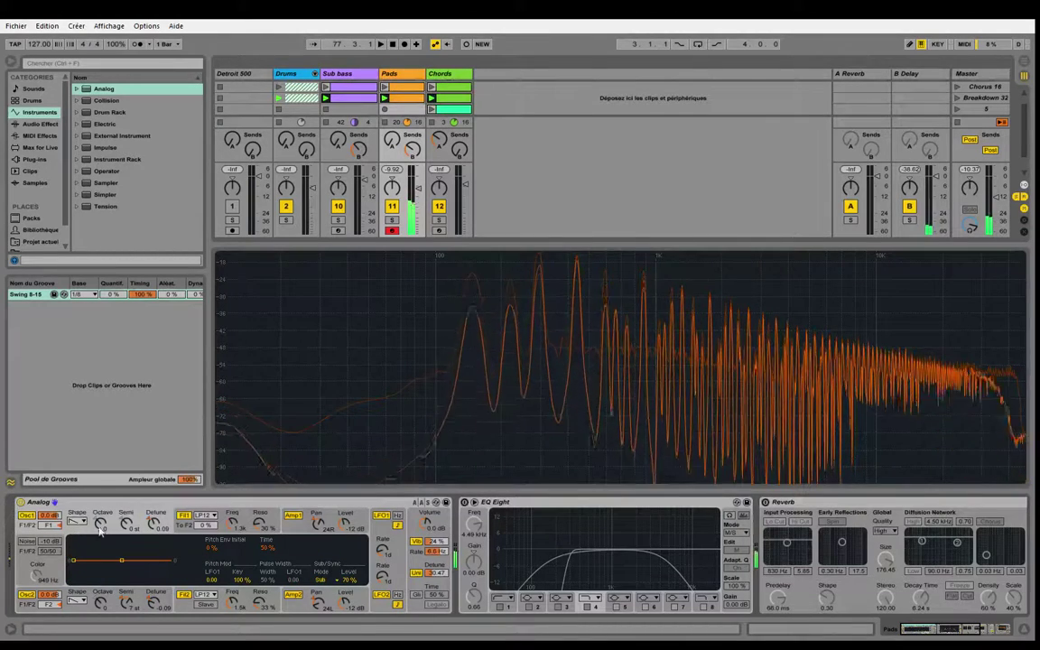
pyautogui.click(197, 527)
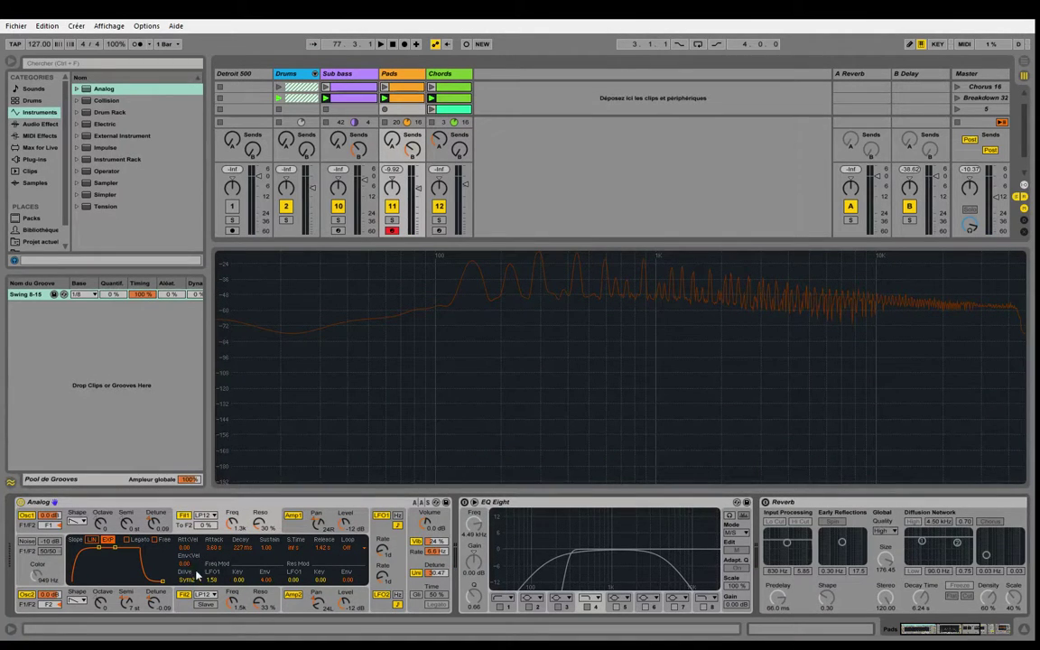
# Step: Compare the envelope and modulation settings of Filter 1 and Filter 2, and check the Osc2 settings of the pad
pyautogui.click(190, 612)
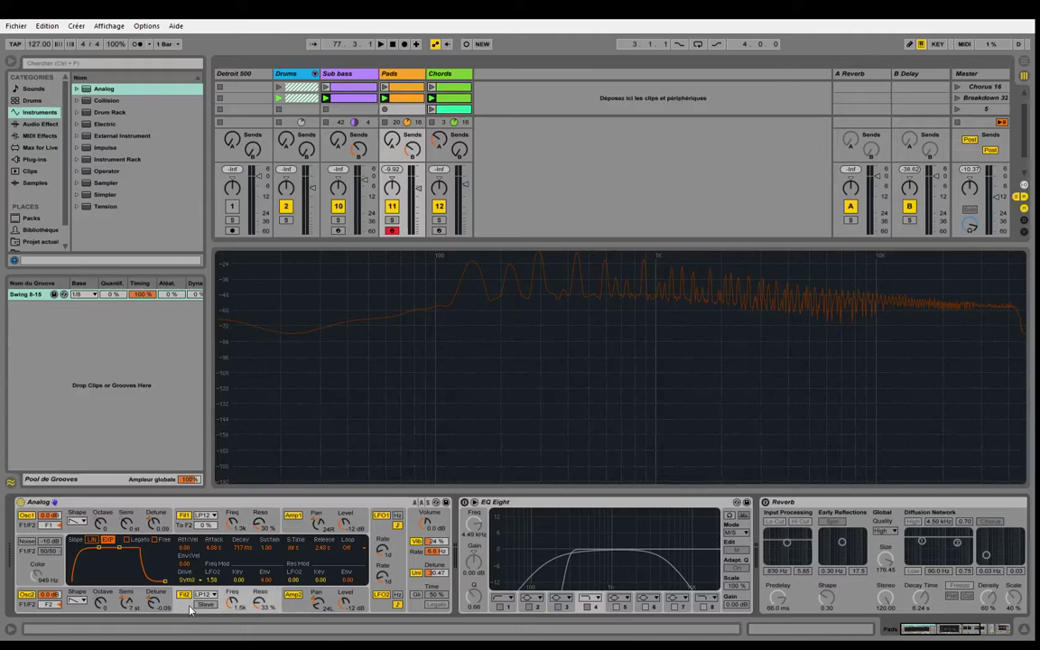
pyautogui.click(221, 529)
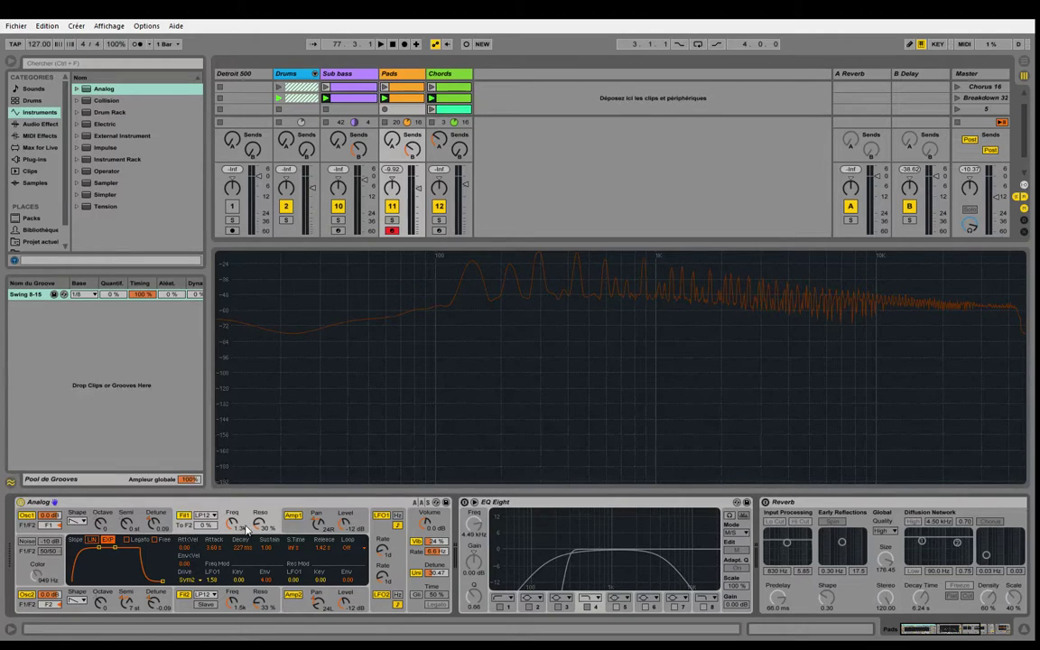
pyautogui.click(188, 613)
pyautogui.click(183, 531)
pyautogui.click(39, 612)
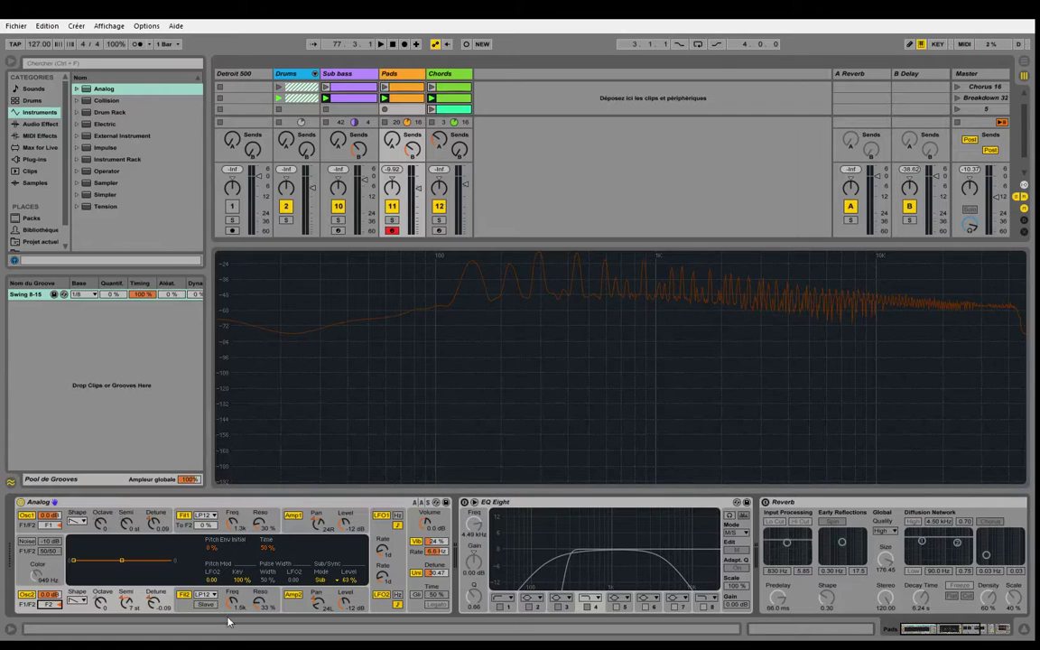
pyautogui.click(185, 533)
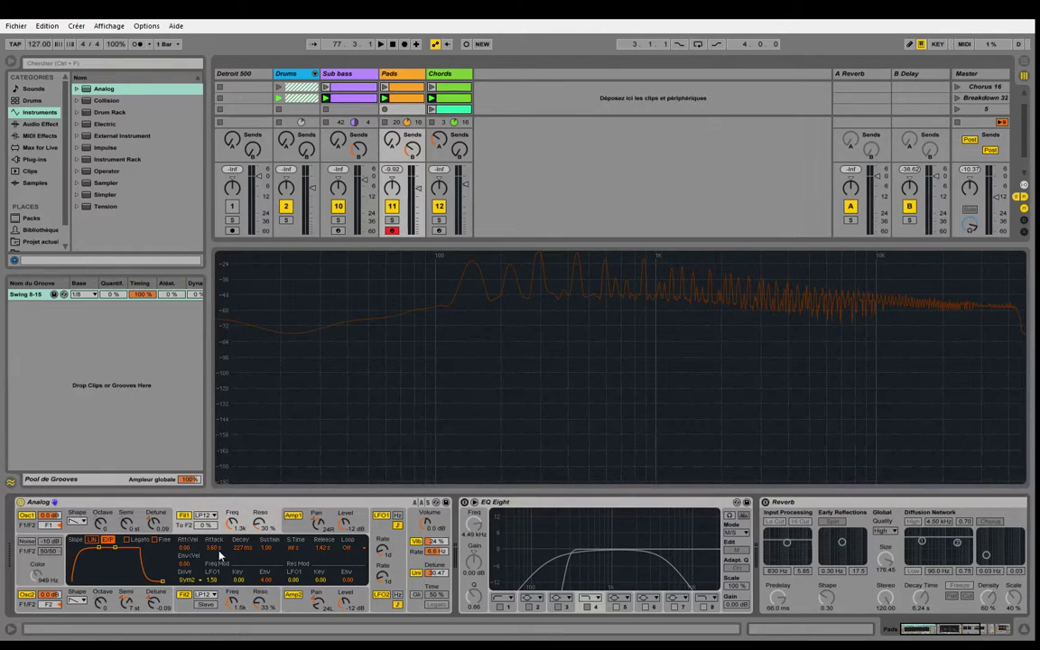
pyautogui.click(185, 610)
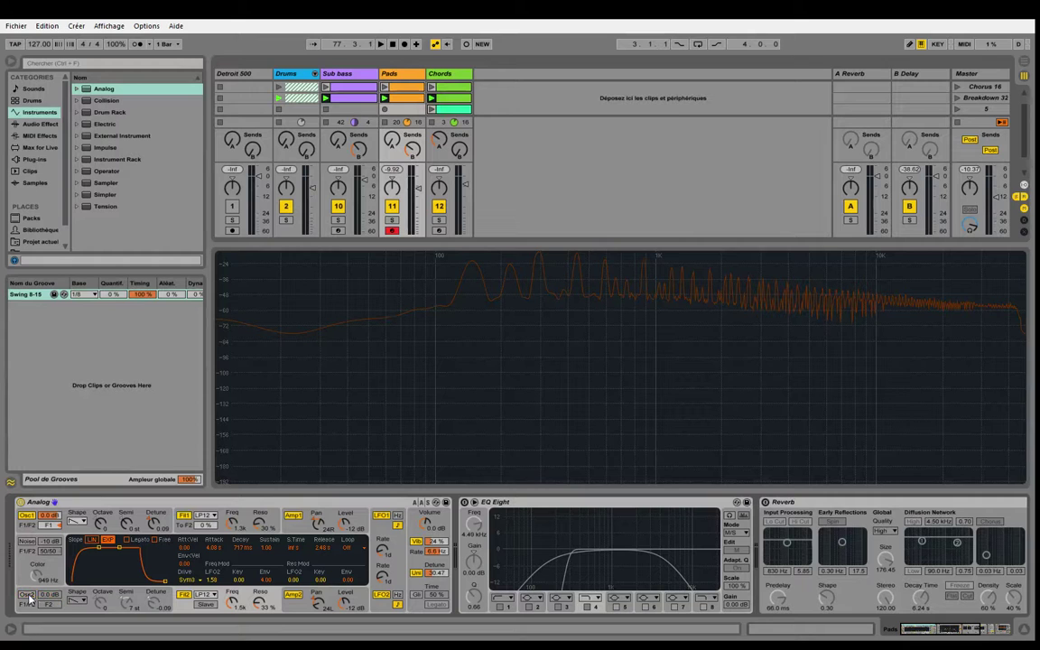
# Step: Play Osc1 alone through Filter 1 and Osc2 alone through Filter 2, then switch both oscillators on
pyautogui.click(180, 530)
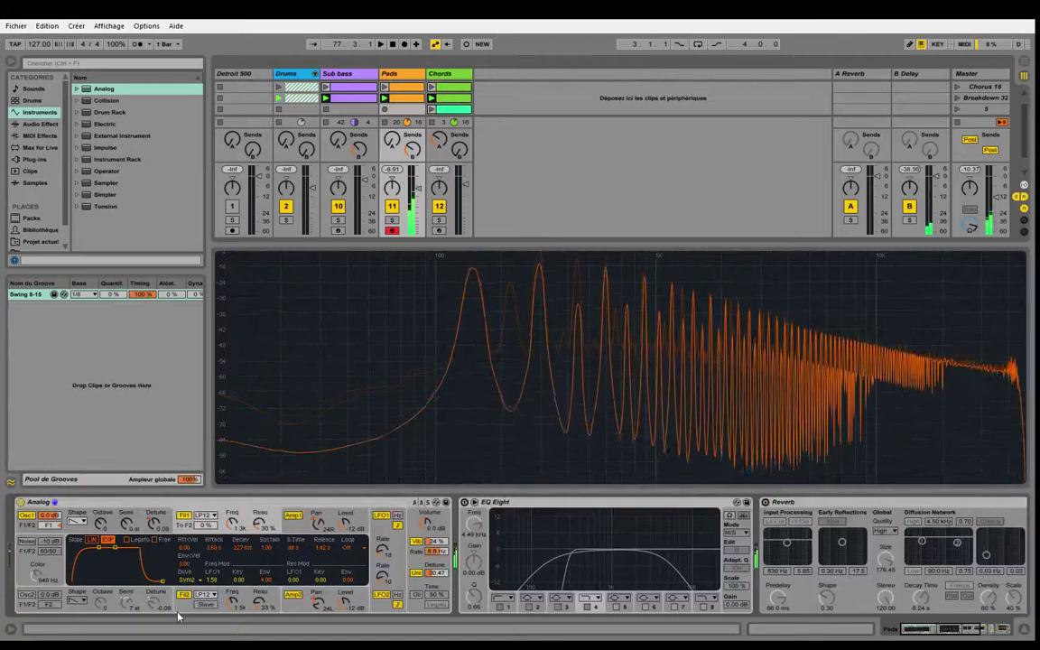
pyautogui.click(26, 594)
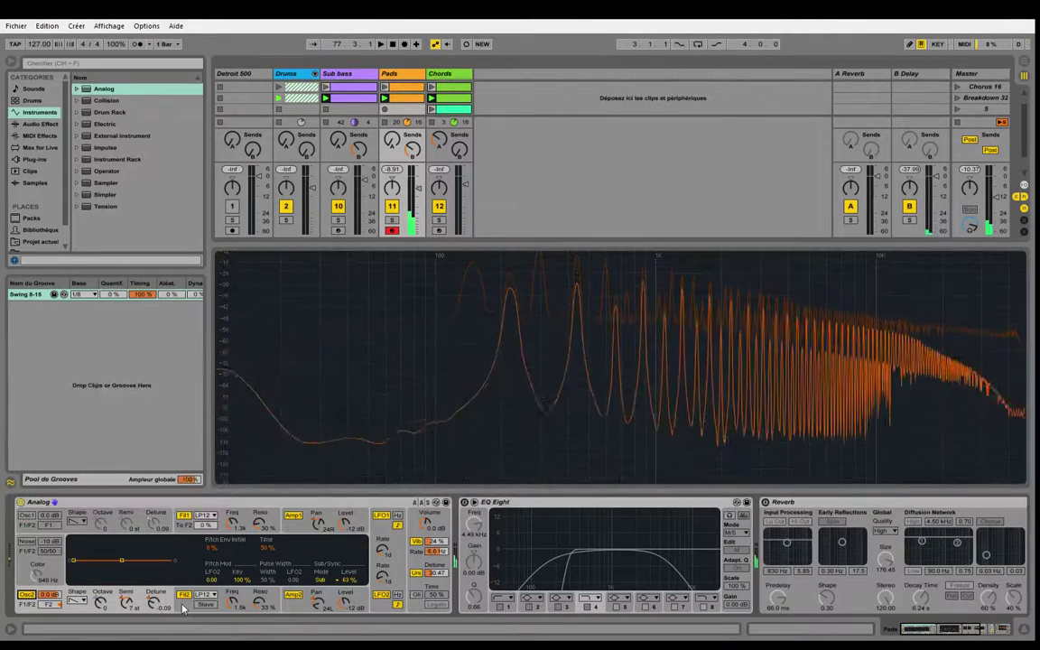
pyautogui.click(183, 610)
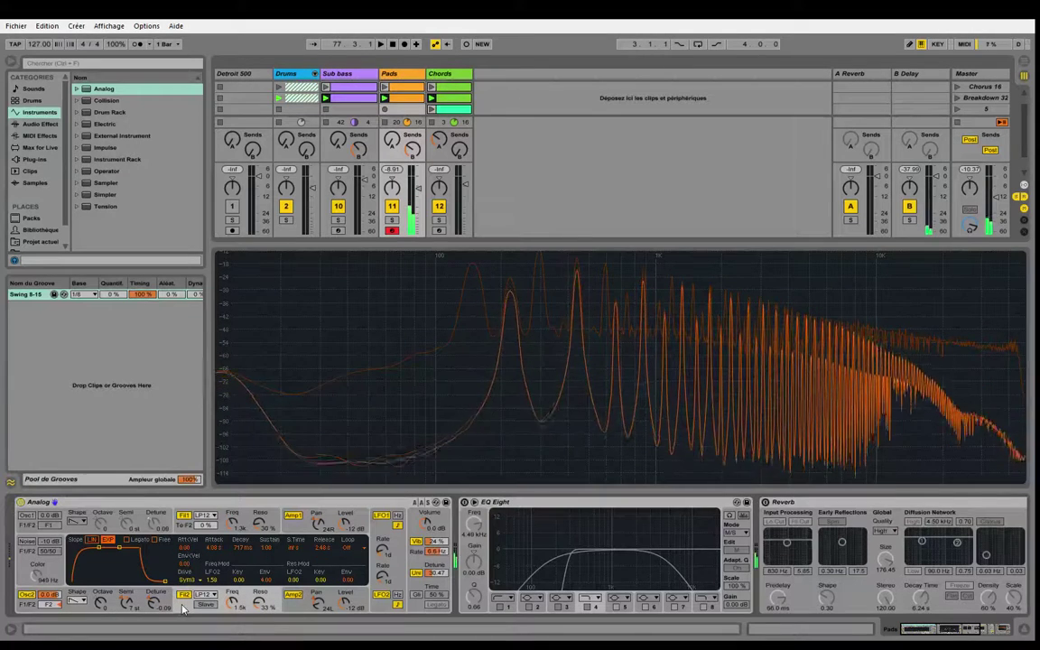
pyautogui.click(27, 515)
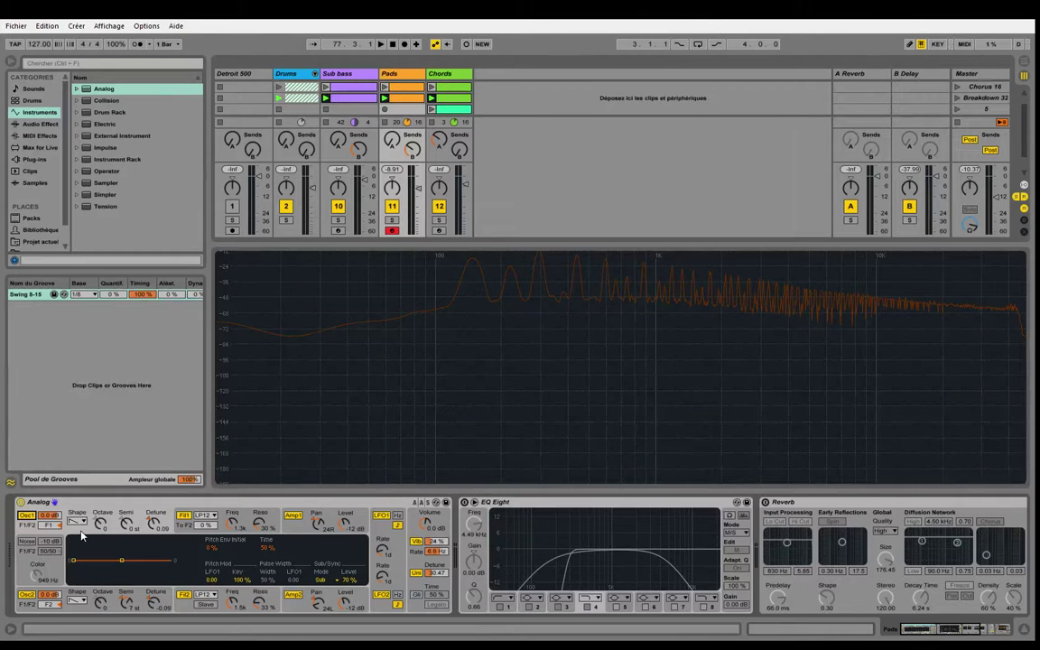
# Step: Audition high resonance on both filters while playing notes, ending on 36 % for Filter 1 and 33 % for Filter 2
pyautogui.click(189, 606)
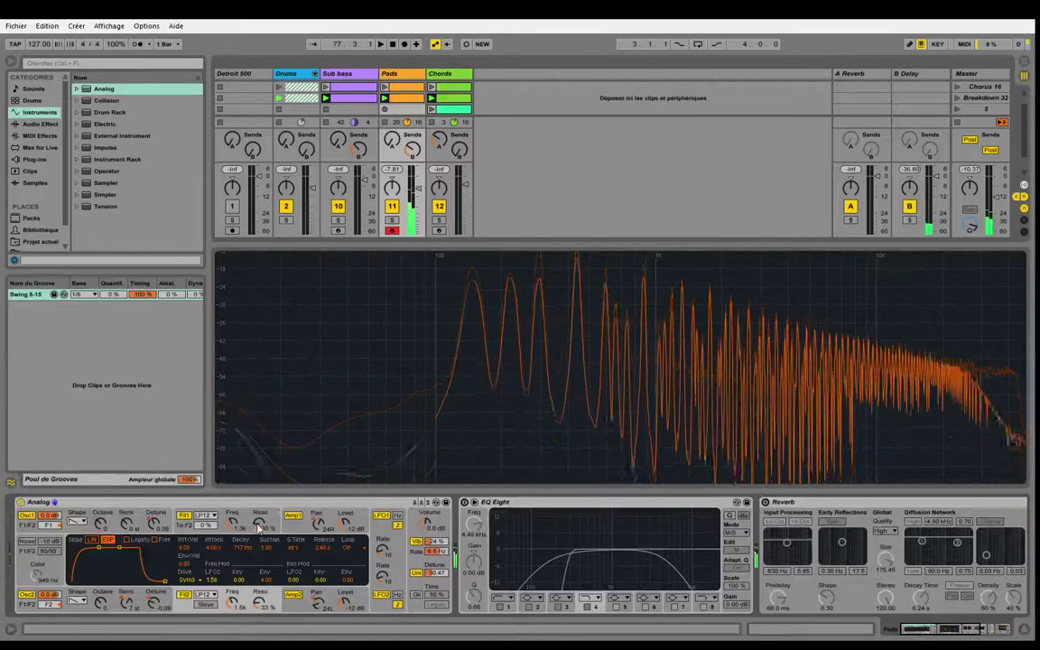
pyautogui.moveTo(259, 525); pyautogui.dragTo(259, 494)
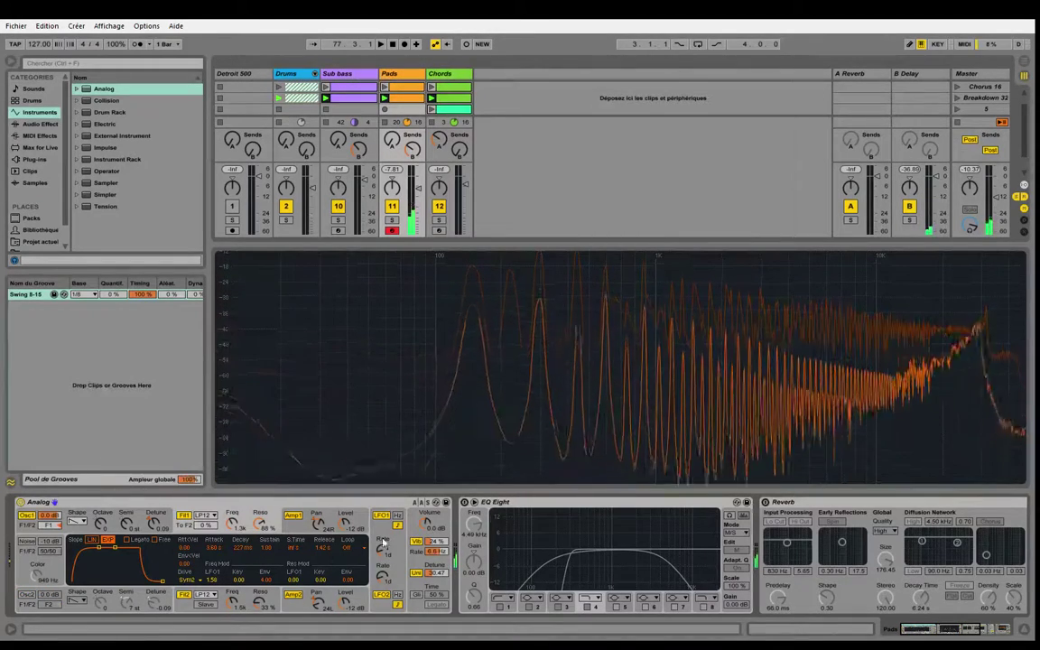
pyautogui.click(172, 610)
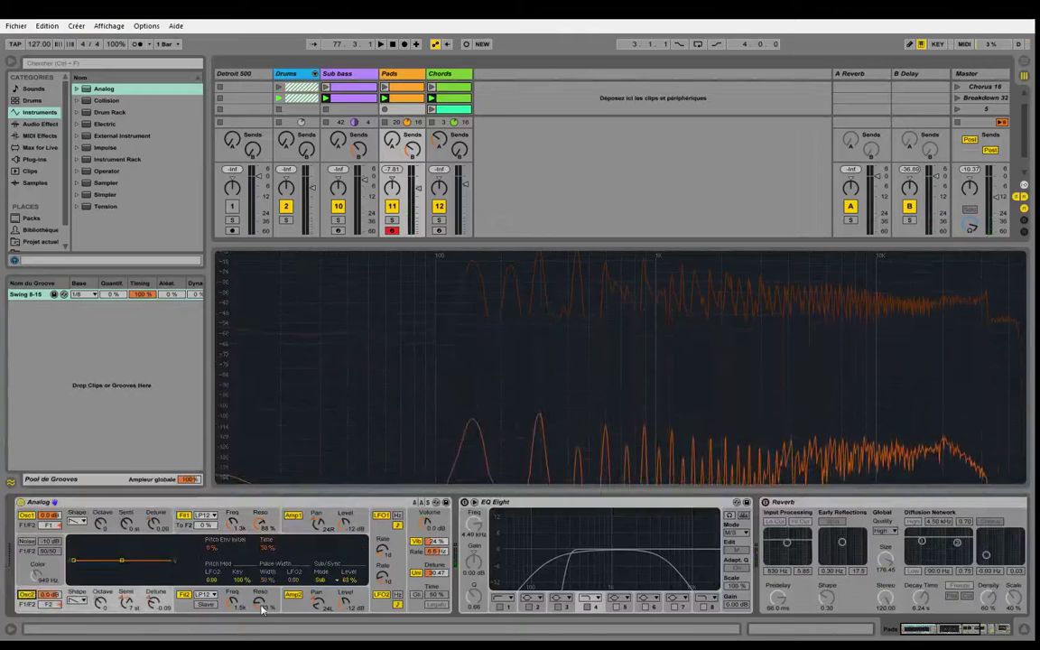
pyautogui.moveTo(260, 603); pyautogui.dragTo(260, 564)
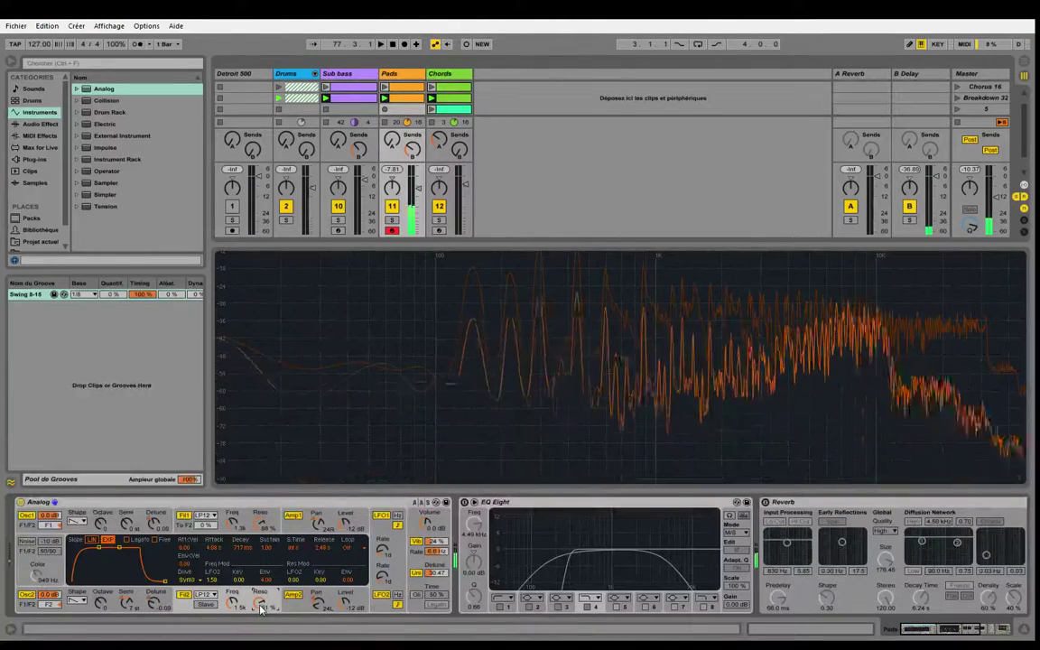
pyautogui.moveTo(260, 606); pyautogui.dragTo(260, 619)
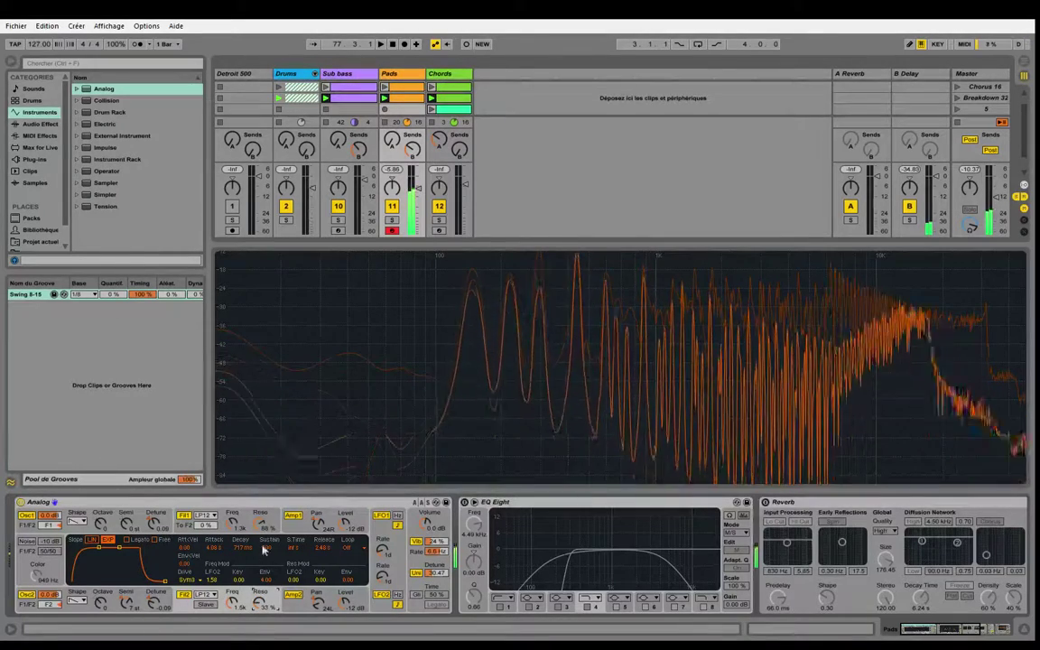
pyautogui.moveTo(260, 523); pyautogui.dragTo(260, 536)
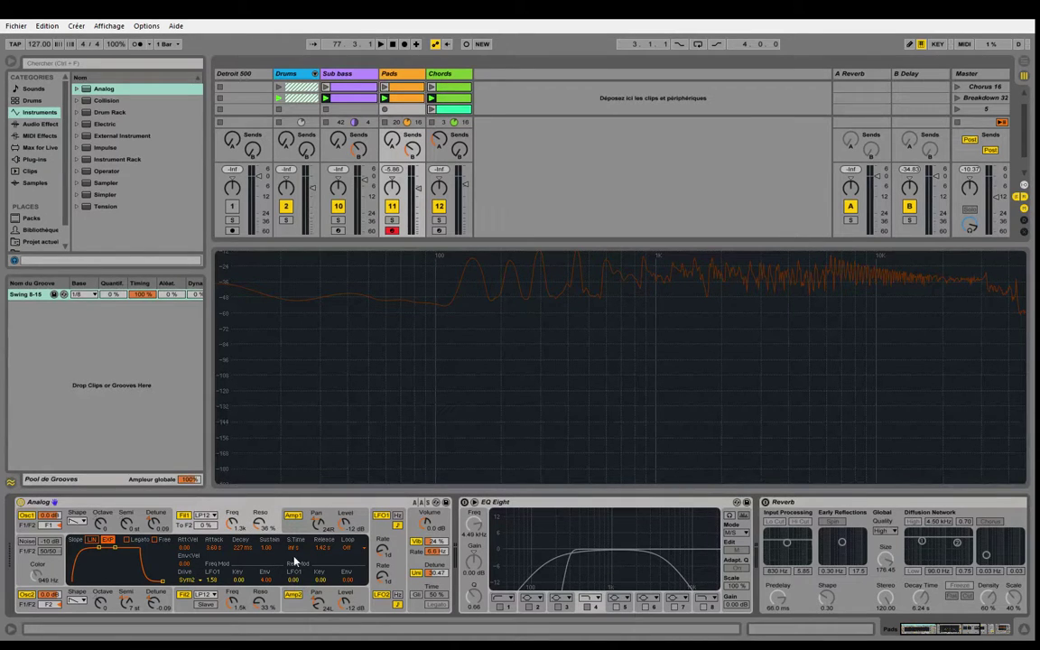
# Step: Try LFO1 resonance modulation of 4.00 on Filter 1, readjust the amount, and view the Amp2 envelope
pyautogui.moveTo(293, 580)
pyautogui.mouseDown()
pyautogui.moveTo(293, 558)
pyautogui.moveTo(294, 579)
pyautogui.mouseUp()
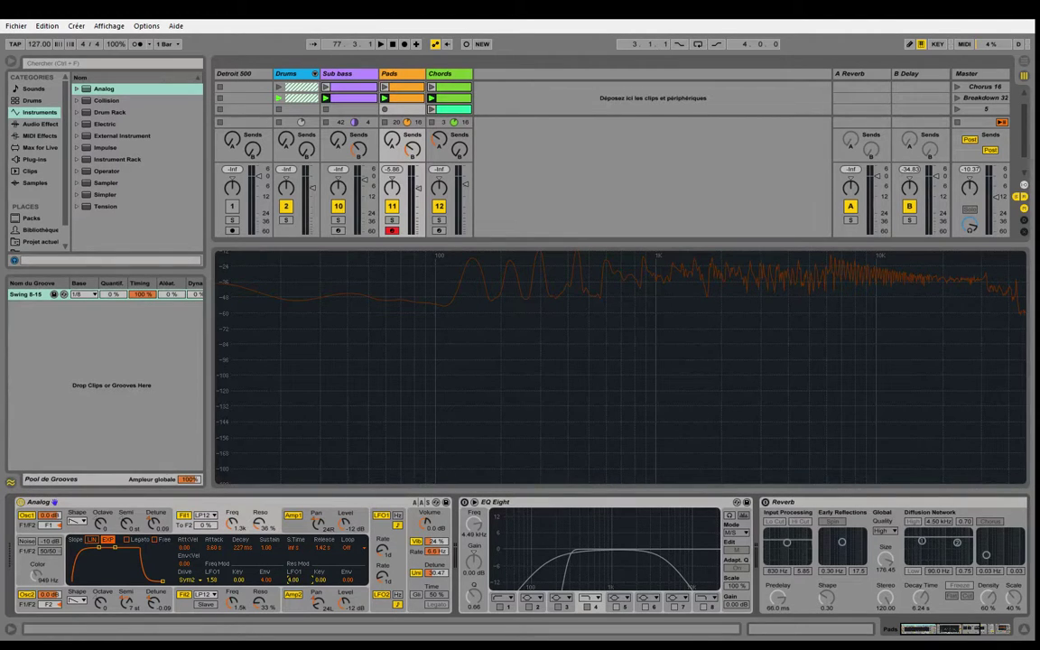
pyautogui.click(293, 580)
pyautogui.moveTo(294, 580)
pyautogui.mouseDown()
pyautogui.moveTo(293, 597)
pyautogui.moveTo(298, 585)
pyautogui.mouseUp()
pyautogui.click(295, 606)
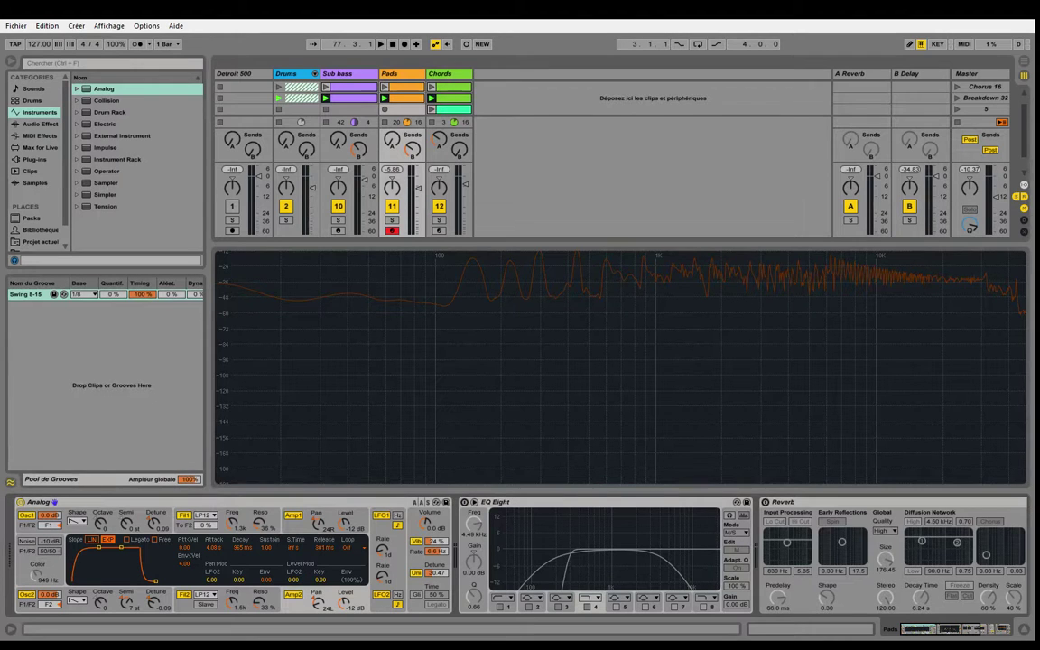
# Step: Create a new Live set and load the Analog instrument onto the first MIDI track
pyautogui.hotkey('ctrl', 'n')
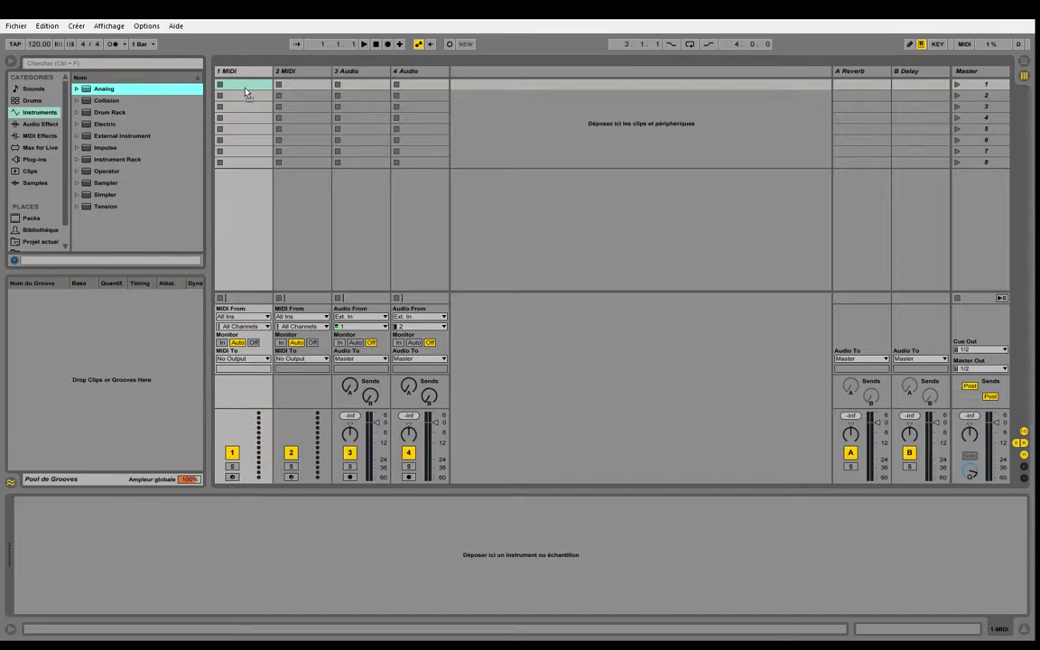
pyautogui.press('Return')
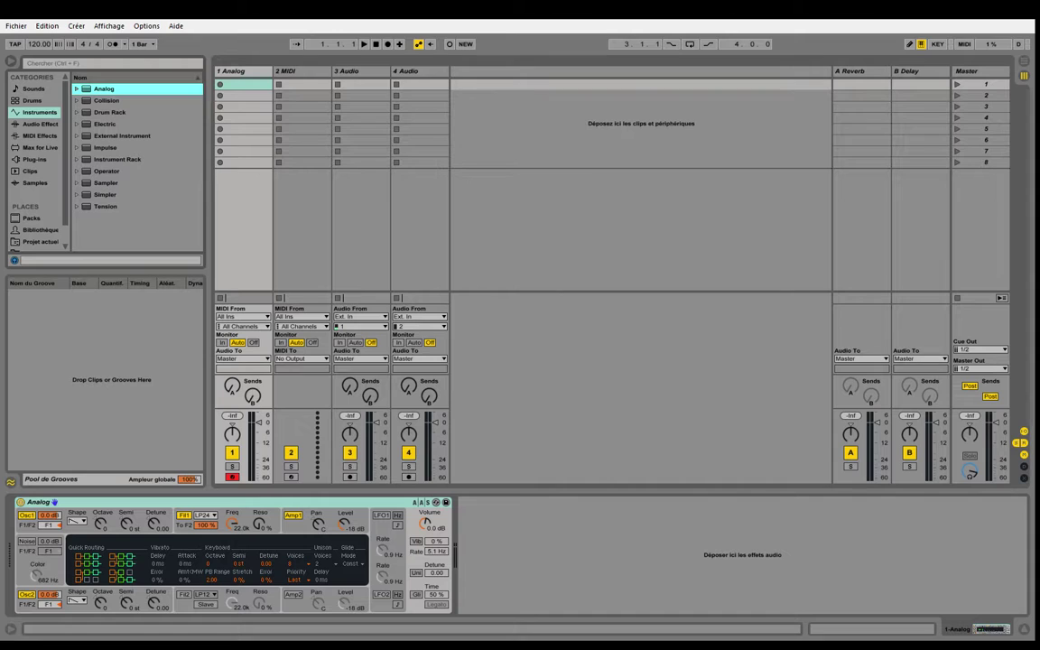
pyautogui.click(357, 506)
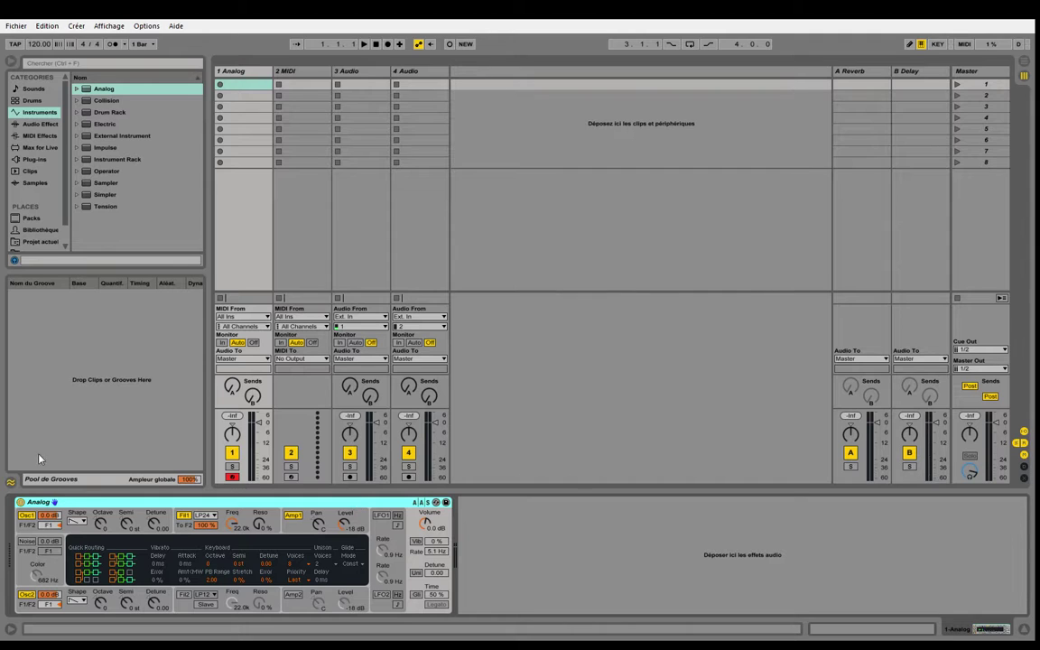
# Step: Set Osc2's shape to the rectangle wave and compare it with Osc1's sawtooth
pyautogui.click(94, 525)
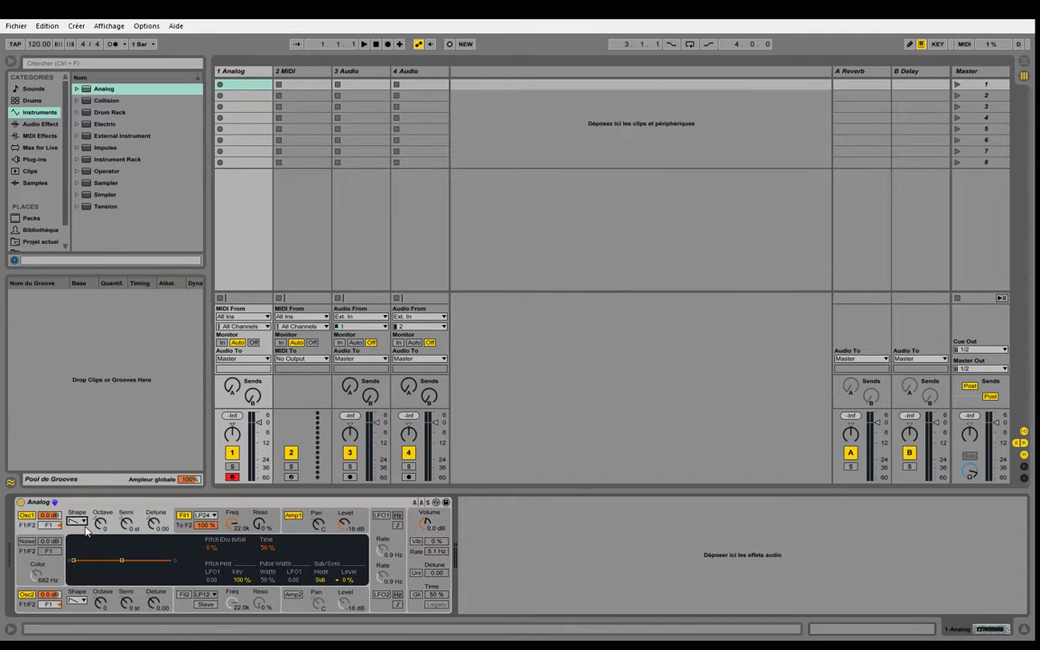
pyautogui.click(77, 602)
pyautogui.moveTo(77, 602); pyautogui.dragTo(79, 569)
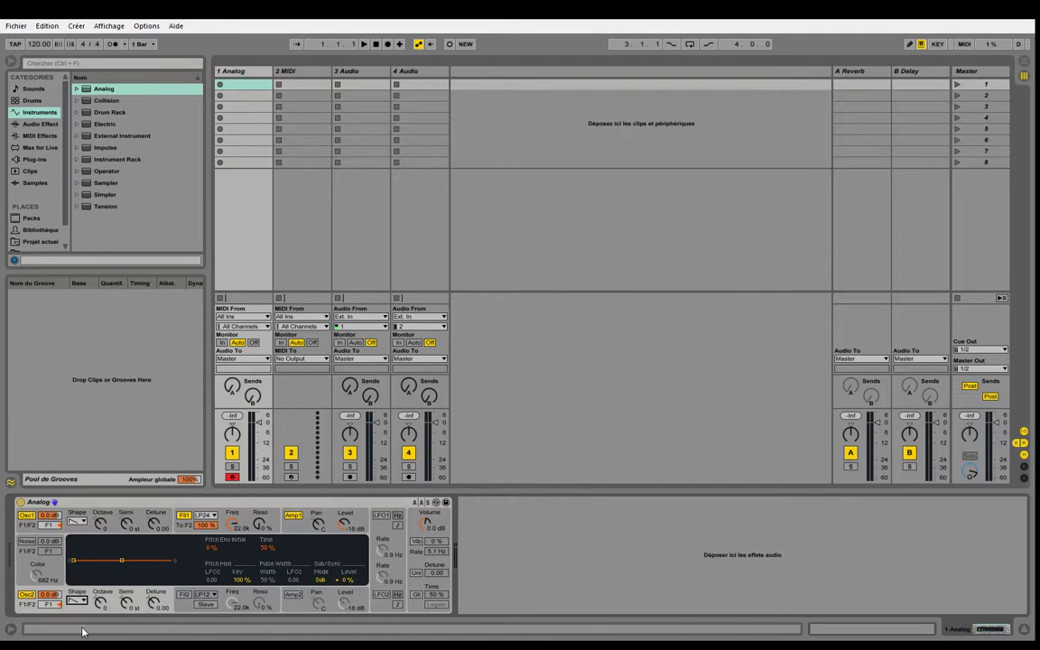
pyautogui.click(78, 532)
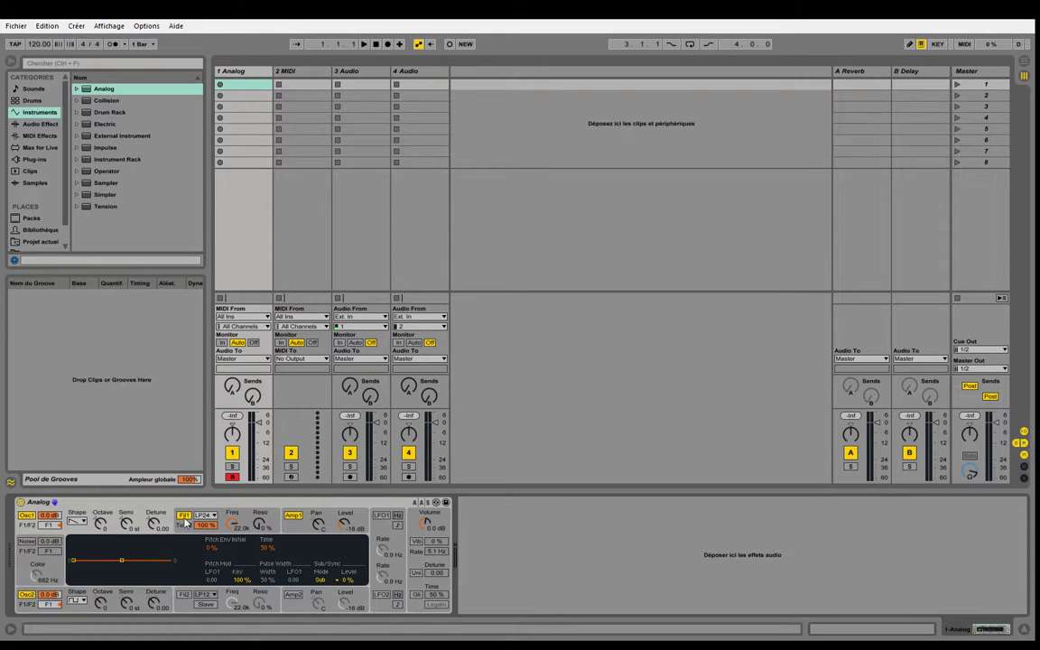
pyautogui.click(84, 518)
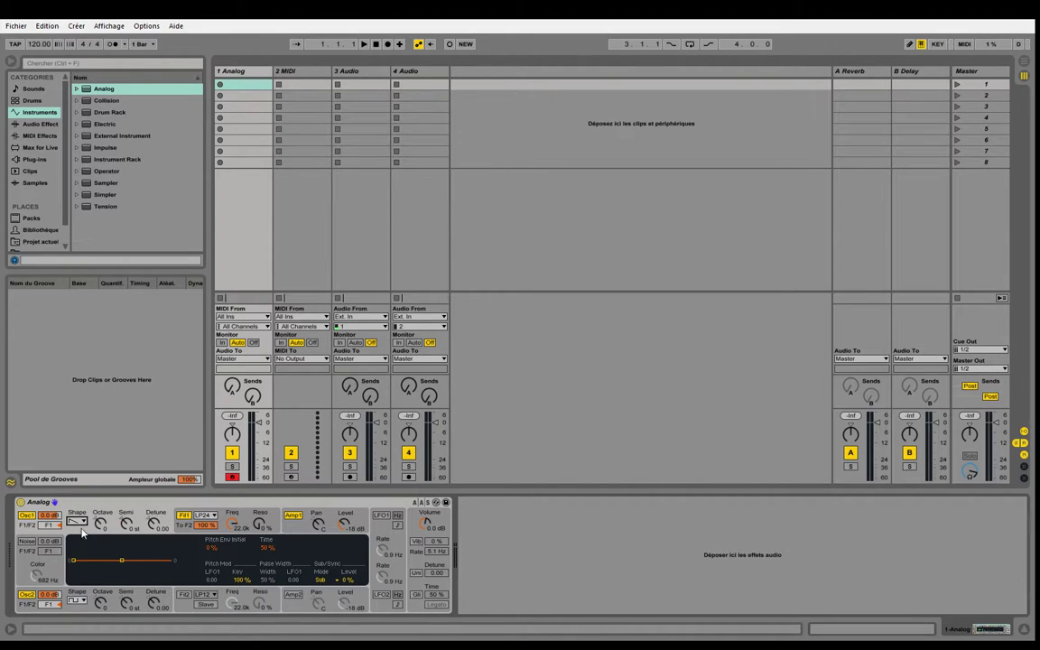
pyautogui.click(81, 613)
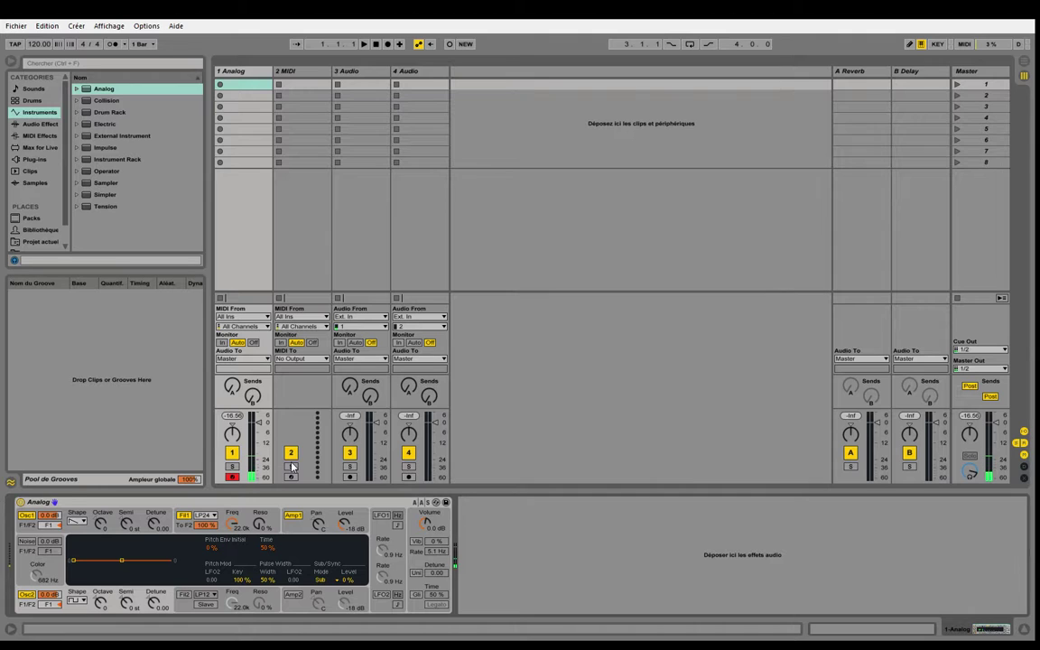
# Step: Shape the Amp1 envelope with a 1.49 s decay and 0.60 sustain, and turn on Amp2
pyautogui.click(307, 525)
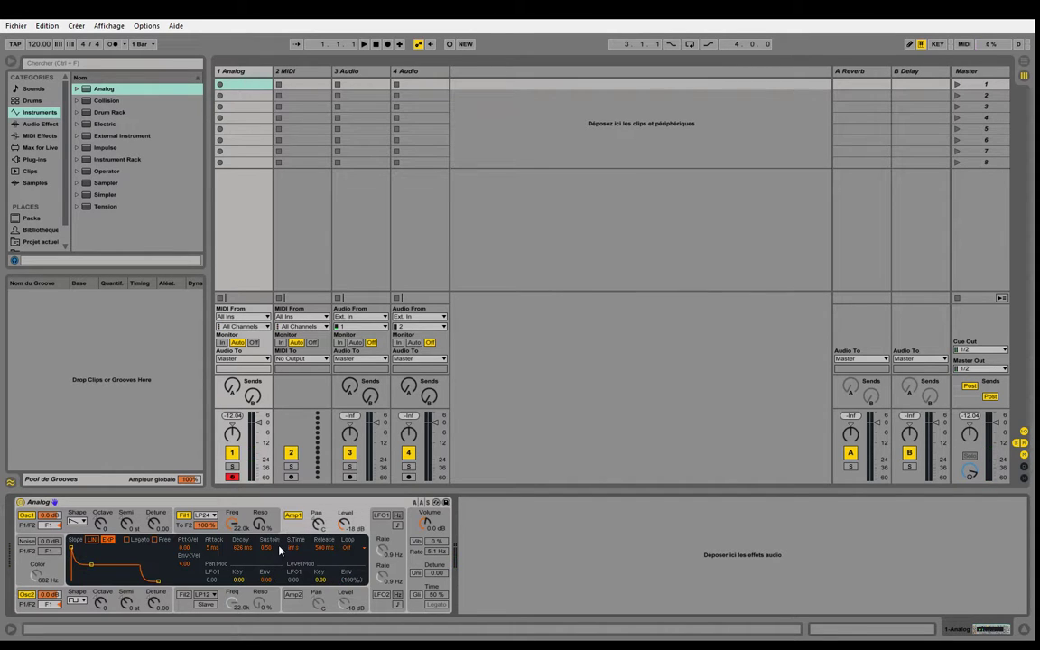
pyautogui.moveTo(91, 565); pyautogui.dragTo(96, 547)
pyautogui.click(293, 596)
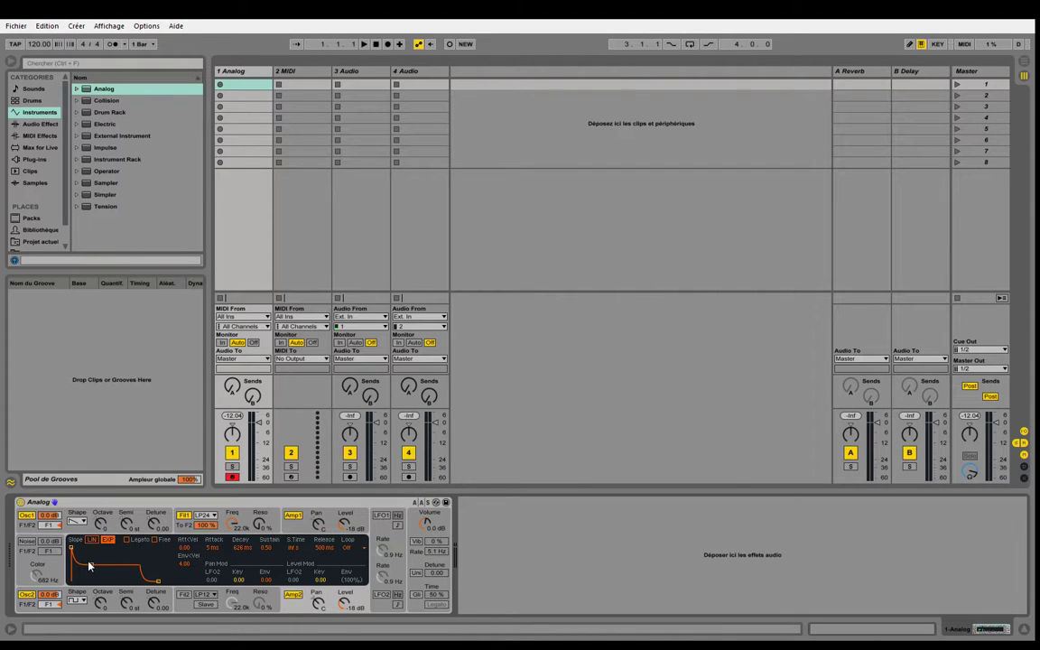
# Step: Shape the Amp2 envelope with a 196 ms attack, 304 ms decay and 0.55 sustain
pyautogui.moveTo(89, 566); pyautogui.dragTo(88, 564)
pyautogui.moveTo(96, 571); pyautogui.dragTo(200, 575)
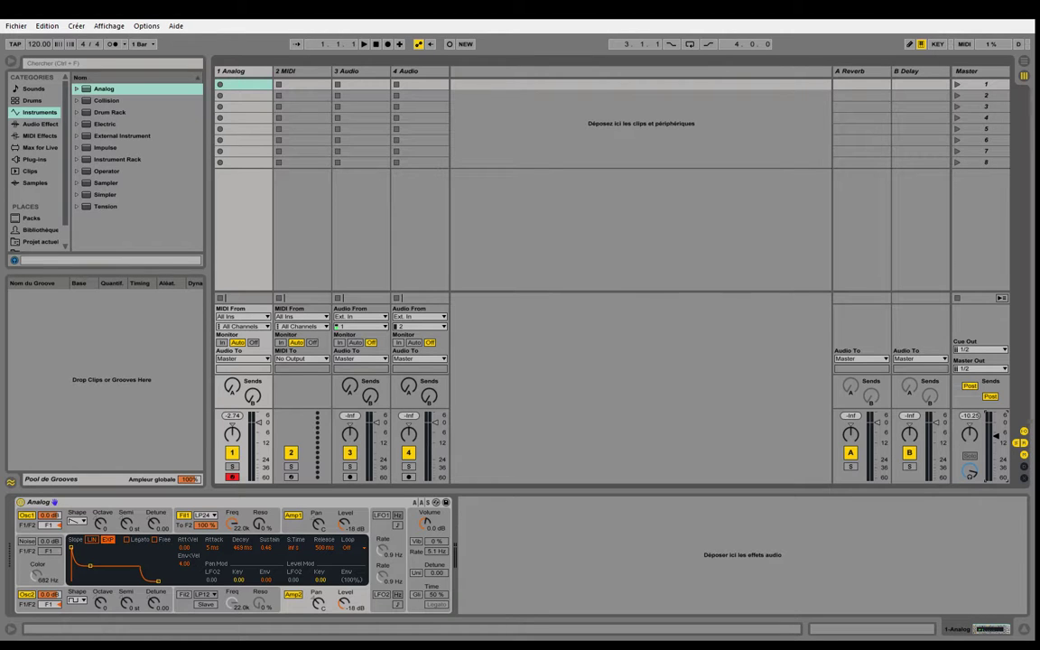
pyautogui.moveTo(71, 547); pyautogui.dragTo(102, 565)
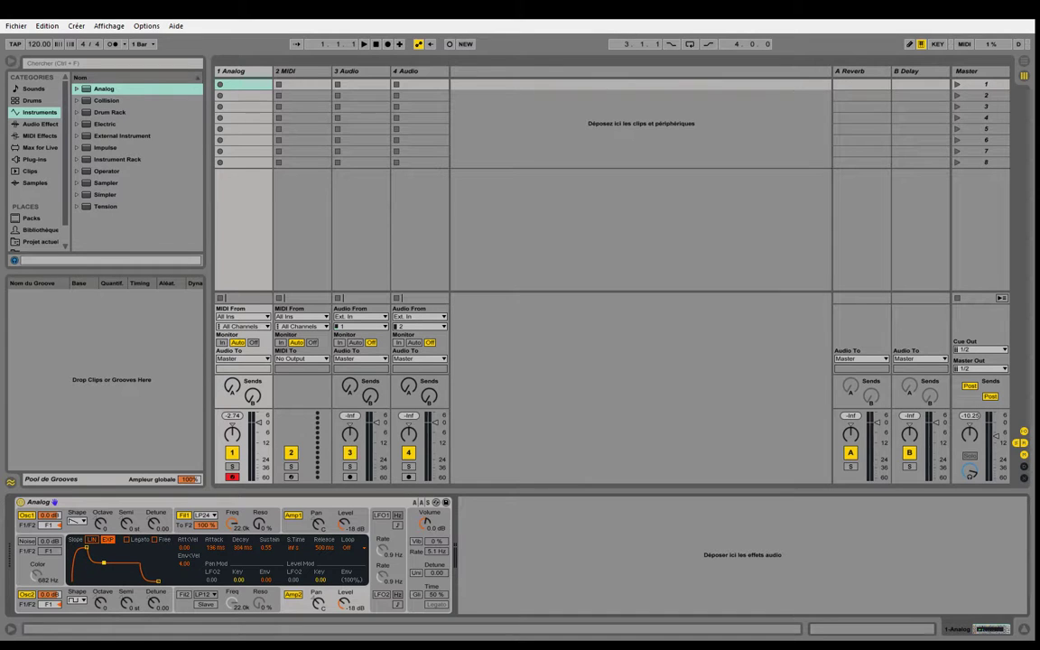
# Step: Set the Amp1 envelope's attack to 168 ms and compare its curve with Amp2's
pyautogui.click(291, 530)
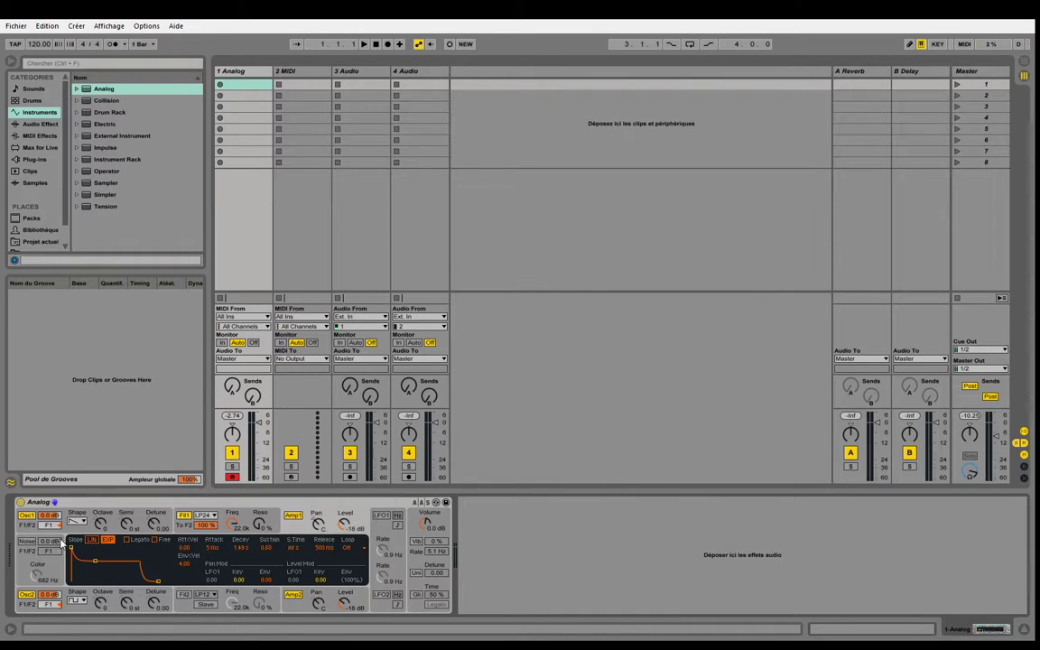
pyautogui.moveTo(70, 546); pyautogui.dragTo(89, 547)
pyautogui.click(293, 596)
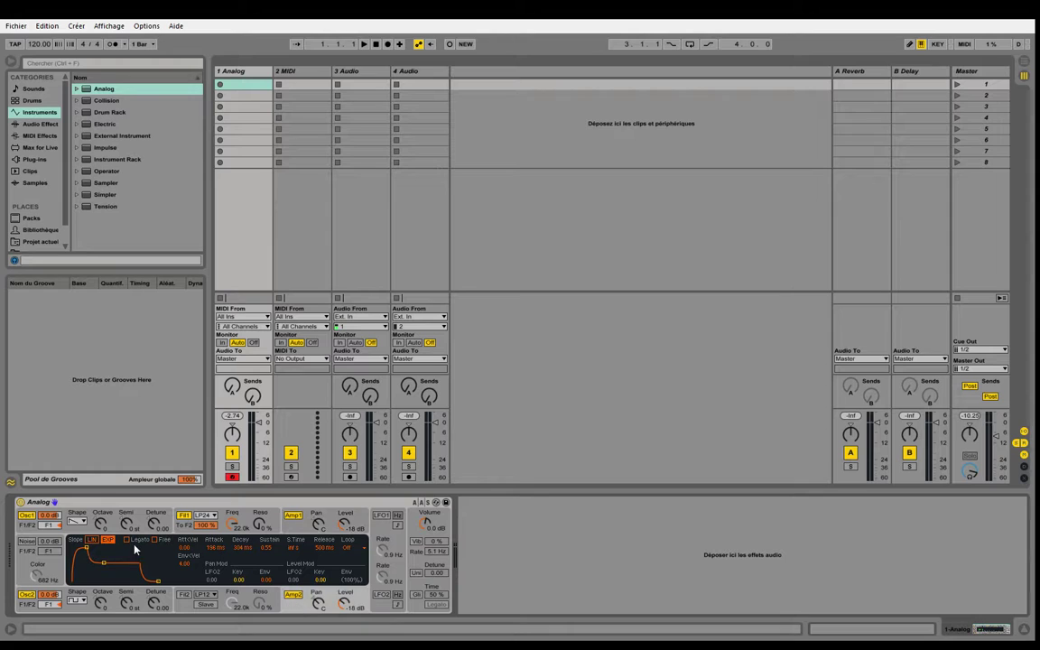
pyautogui.click(293, 516)
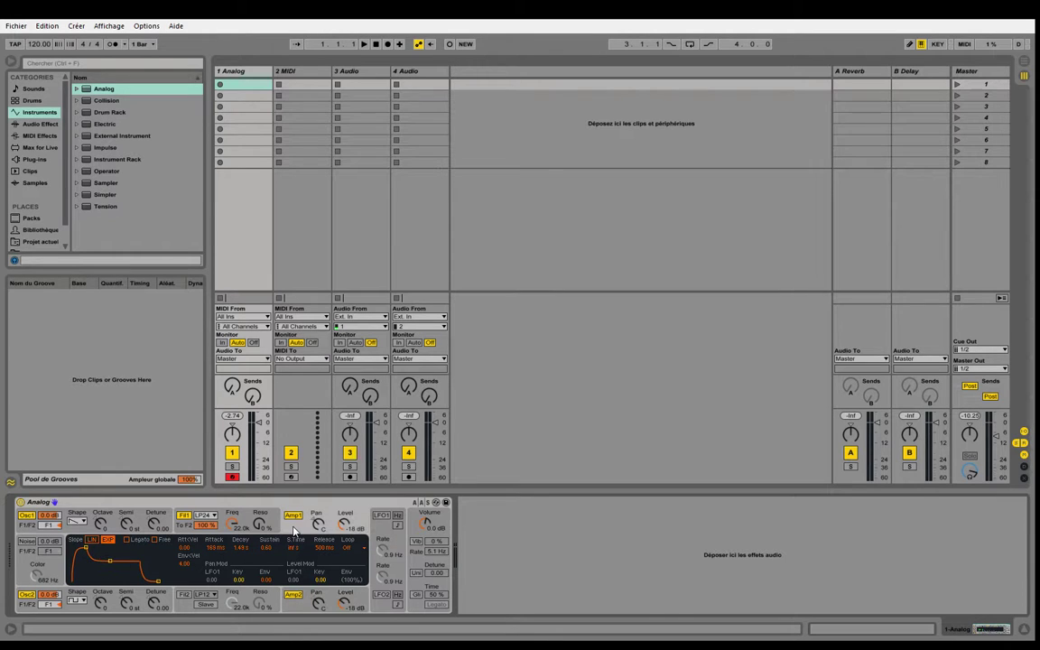
# Step: Recheck the Amp1 and Amp2 envelopes and lengthen Amp2's attack to 723 ms
pyautogui.click(293, 596)
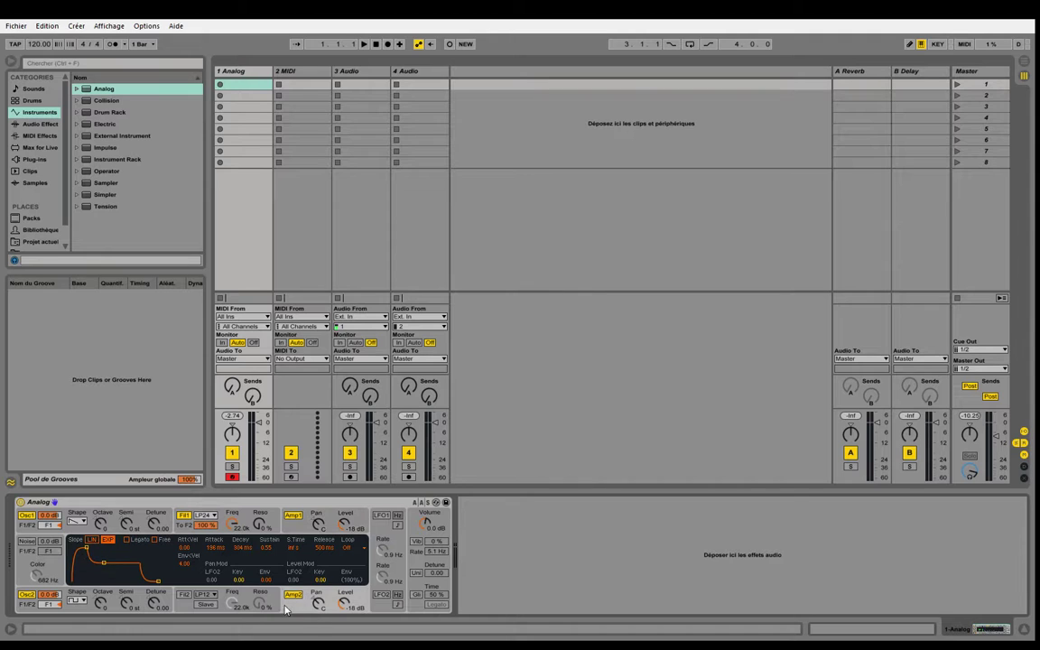
pyautogui.click(284, 532)
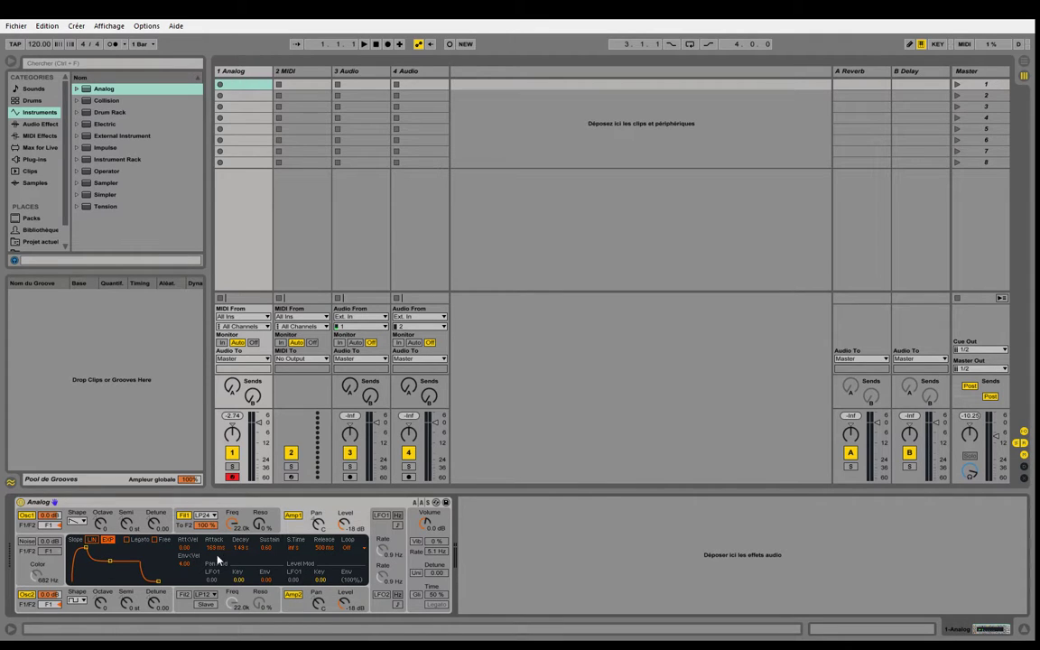
pyautogui.click(283, 595)
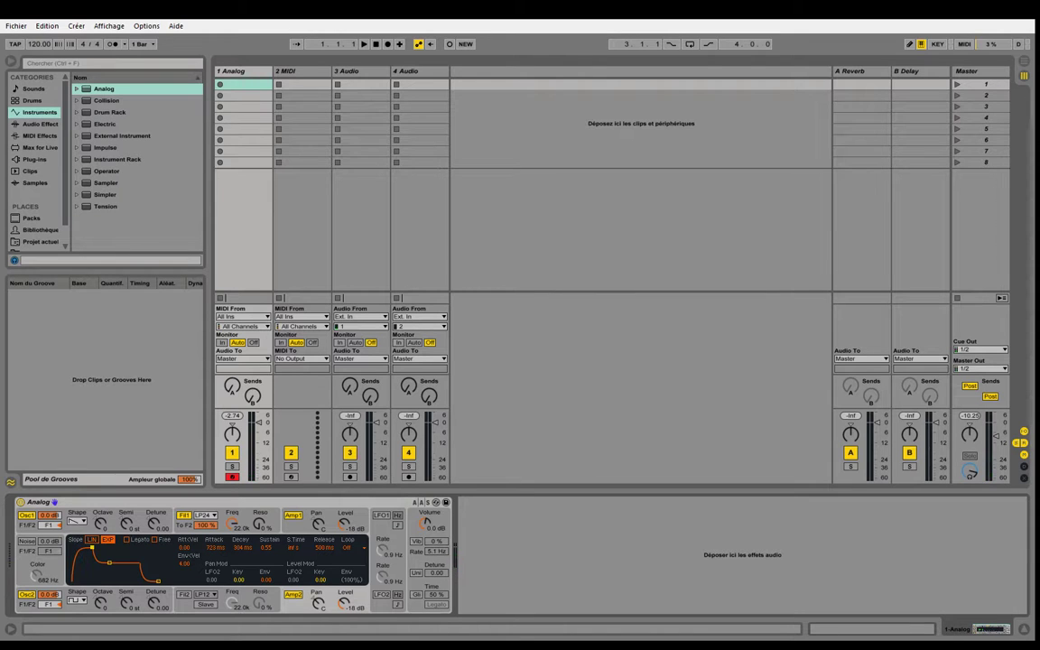
# Step: Shorten the envelope attacks to 351 ms on Amp2 and 126 ms on Amp1
pyautogui.moveTo(92, 552); pyautogui.dragTo(86, 551)
pyautogui.click(297, 526)
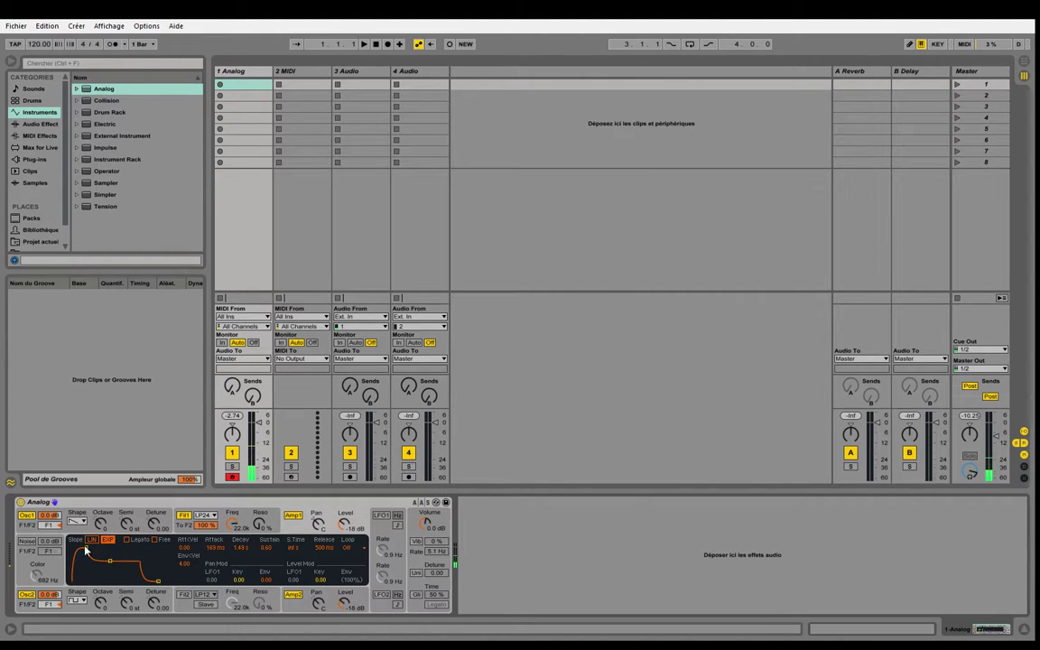
pyautogui.moveTo(87, 552); pyautogui.dragTo(92, 560)
pyautogui.moveTo(90, 552); pyautogui.dragTo(89, 558)
# Step: Lower Fil1's frequency to 2.1k and shape its envelope with a 196 ms attack, 542 ms decay and 0.60 sustain
pyautogui.click(190, 531)
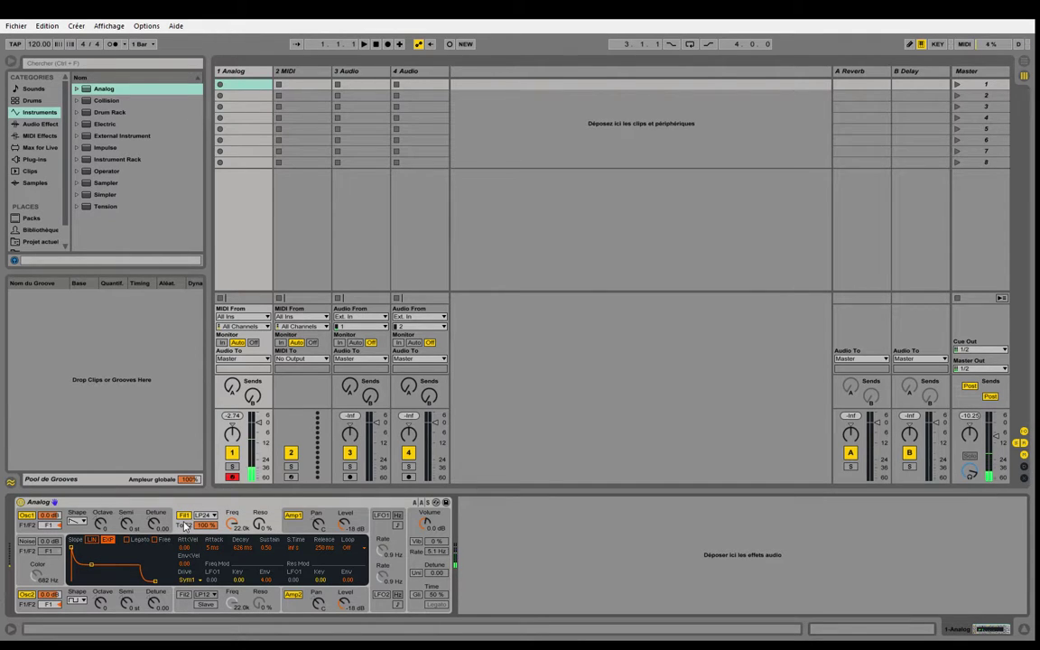
pyautogui.click(381, 514)
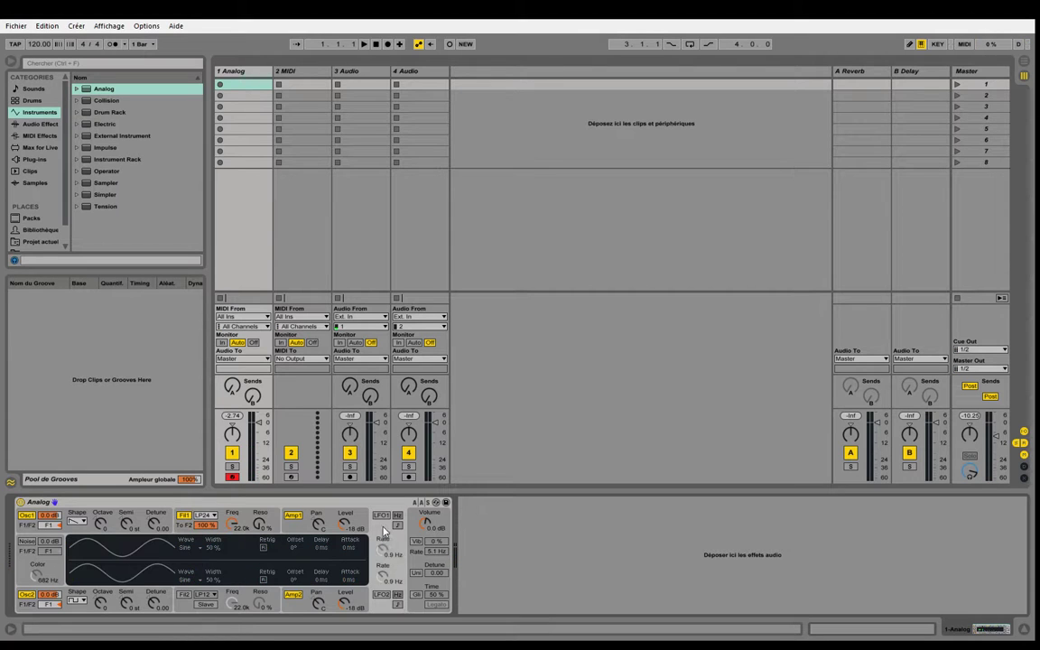
pyautogui.click(237, 533)
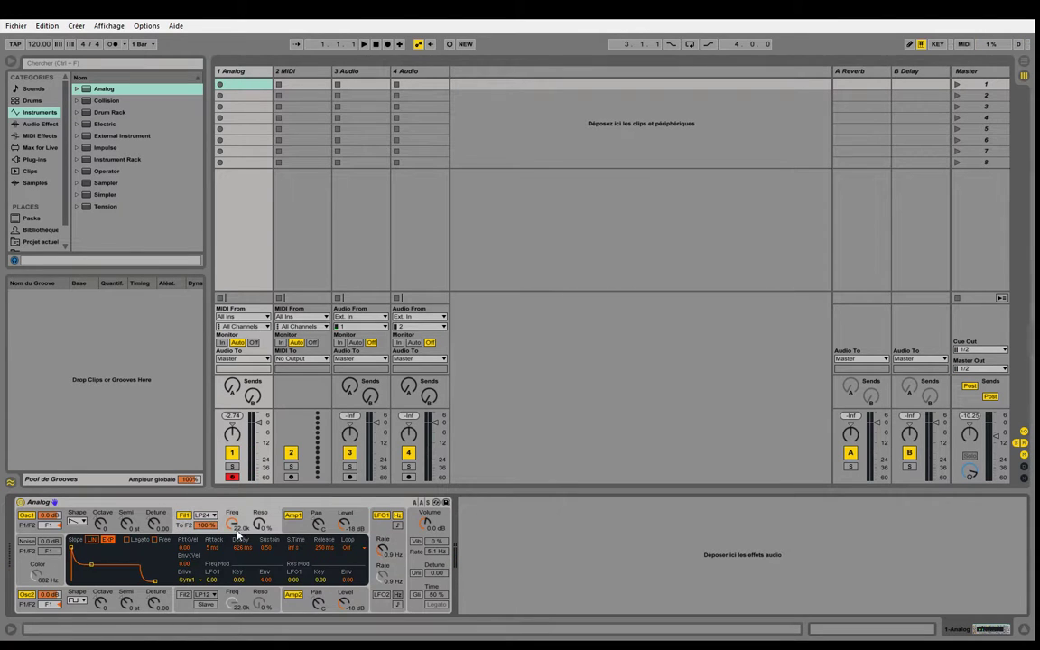
pyautogui.moveTo(234, 522)
pyautogui.mouseDown()
pyautogui.moveTo(198, 568)
pyautogui.moveTo(232, 548)
pyautogui.moveTo(227, 520)
pyautogui.mouseUp()
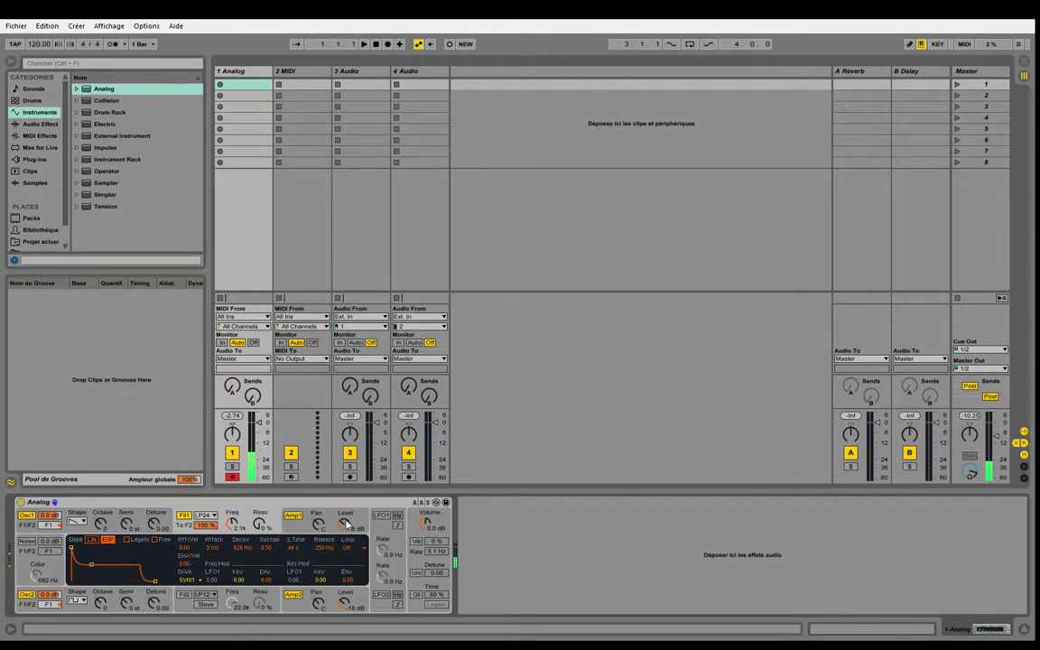
pyautogui.moveTo(91, 564)
pyautogui.mouseDown()
pyautogui.moveTo(78, 557)
pyautogui.moveTo(102, 559)
pyautogui.mouseUp()
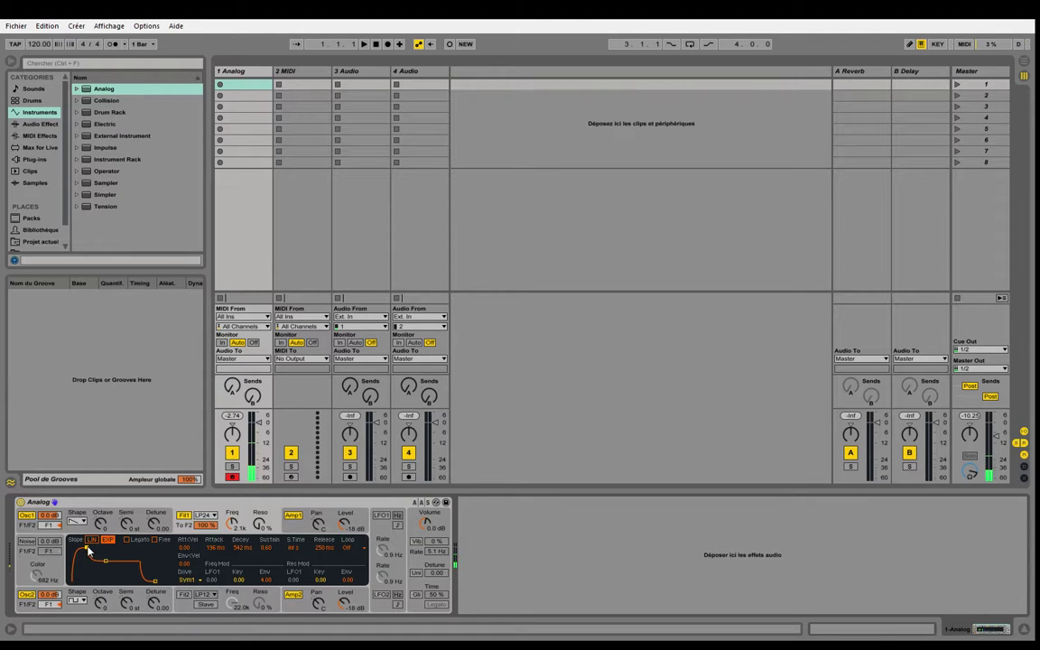
# Step: Route Osc2 to F2, turn on Fil2 and shape its envelope with a 196 ms attack, 469 ms decay and 0.62 sustain
pyautogui.moveTo(50, 606); pyautogui.dragTo(50, 577)
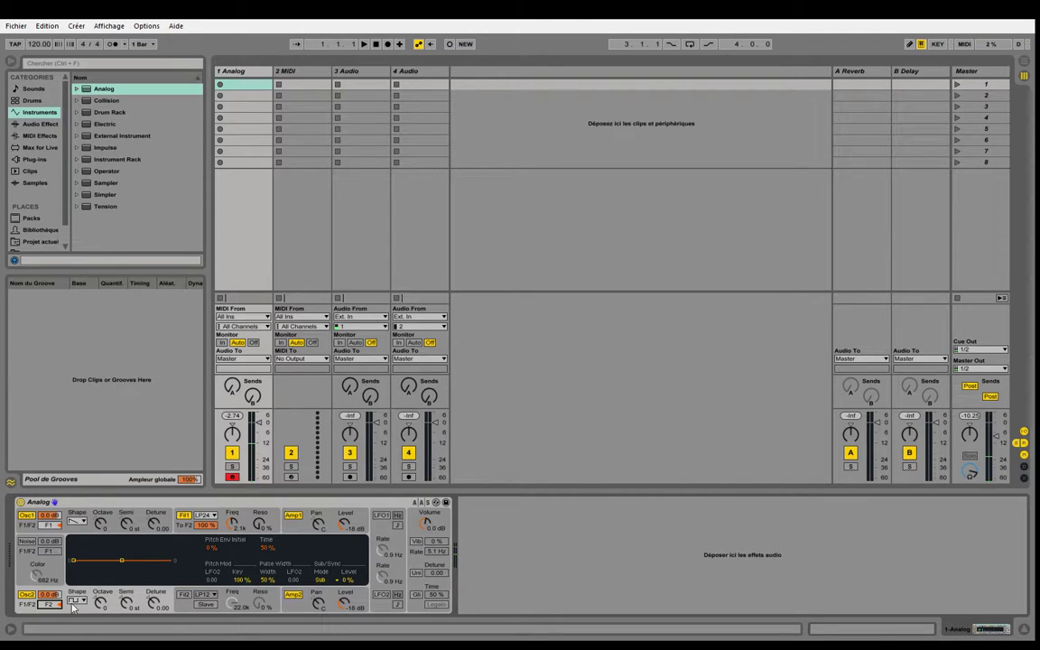
pyautogui.click(177, 610)
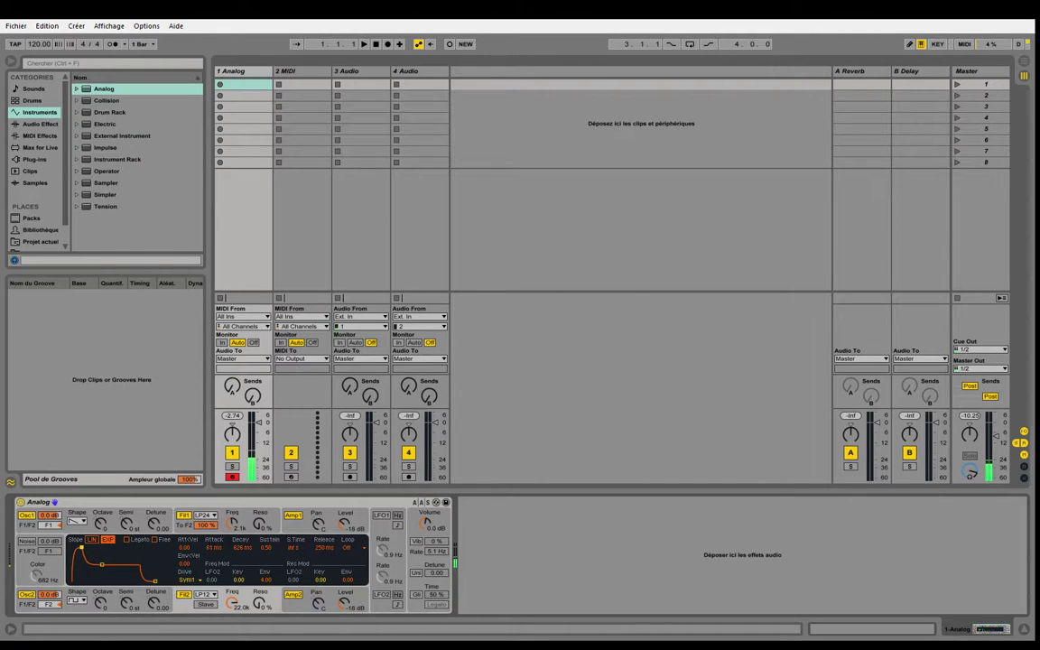
pyautogui.moveTo(81, 548); pyautogui.dragTo(83, 496)
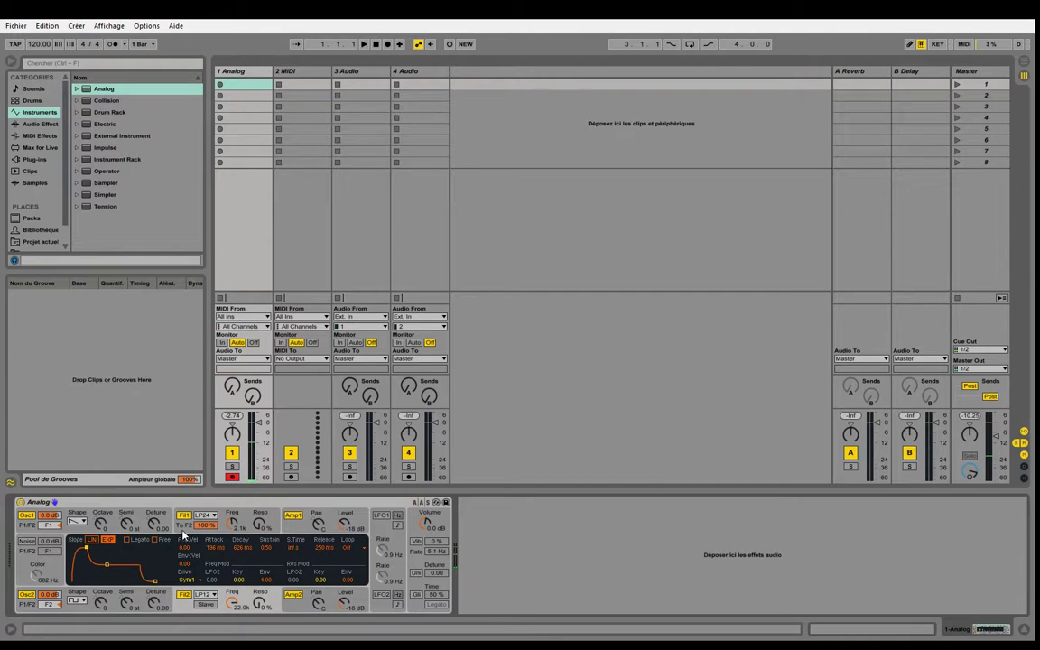
pyautogui.moveTo(106, 564); pyautogui.dragTo(106, 559)
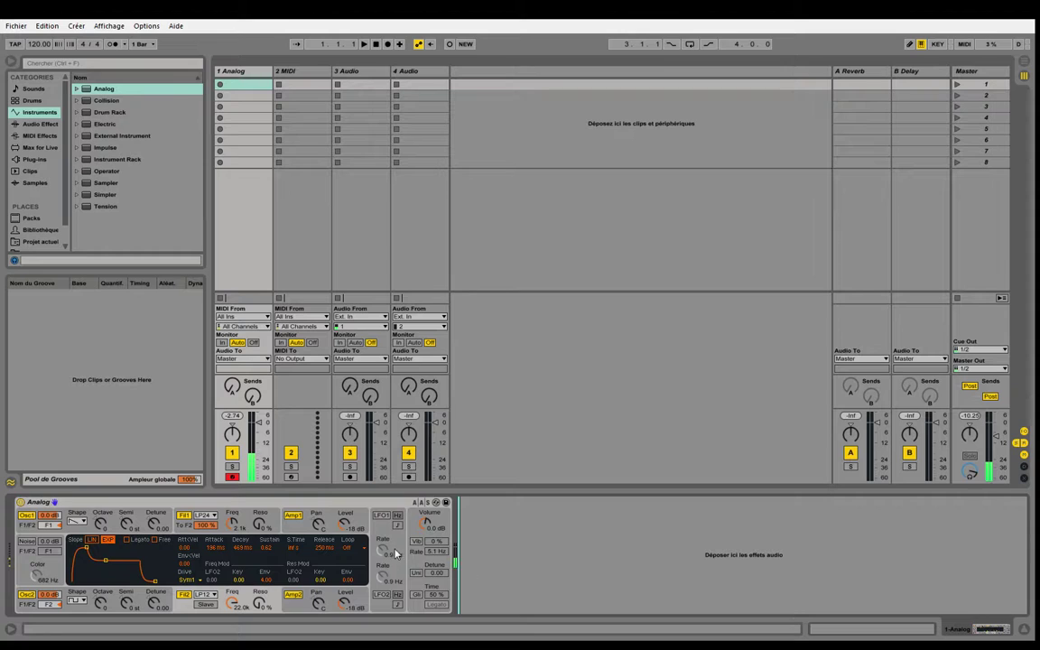
# Step: Pan Amp1 to 15R and Amp2 to 15L, and bring up Osc1's settings
pyautogui.moveTo(317, 524); pyautogui.dragTo(317, 519)
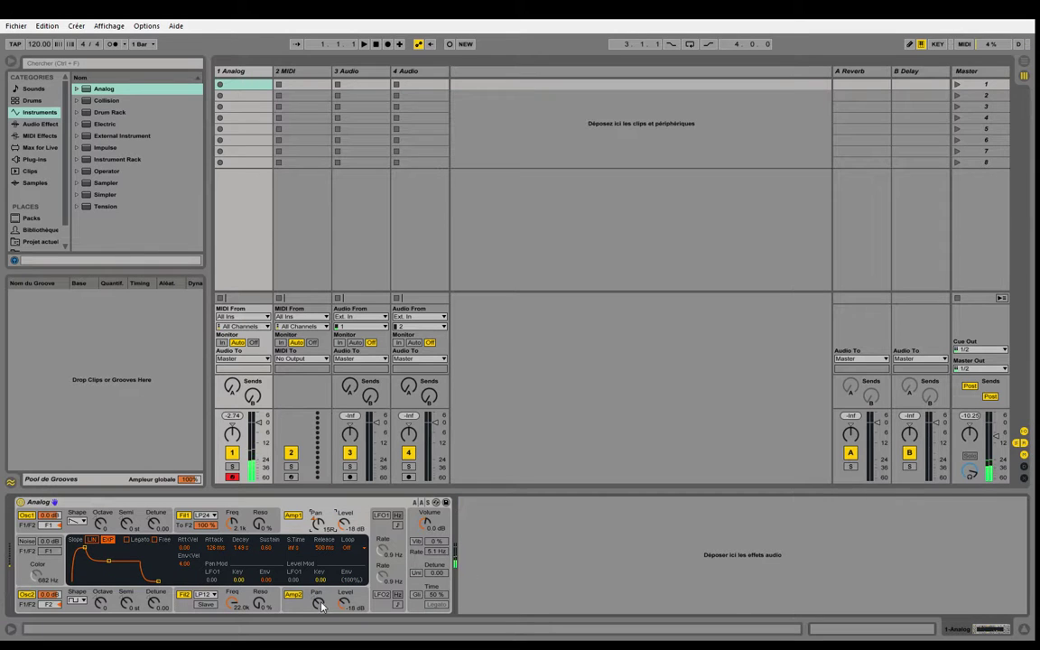
pyautogui.moveTo(317, 603); pyautogui.dragTo(291, 614)
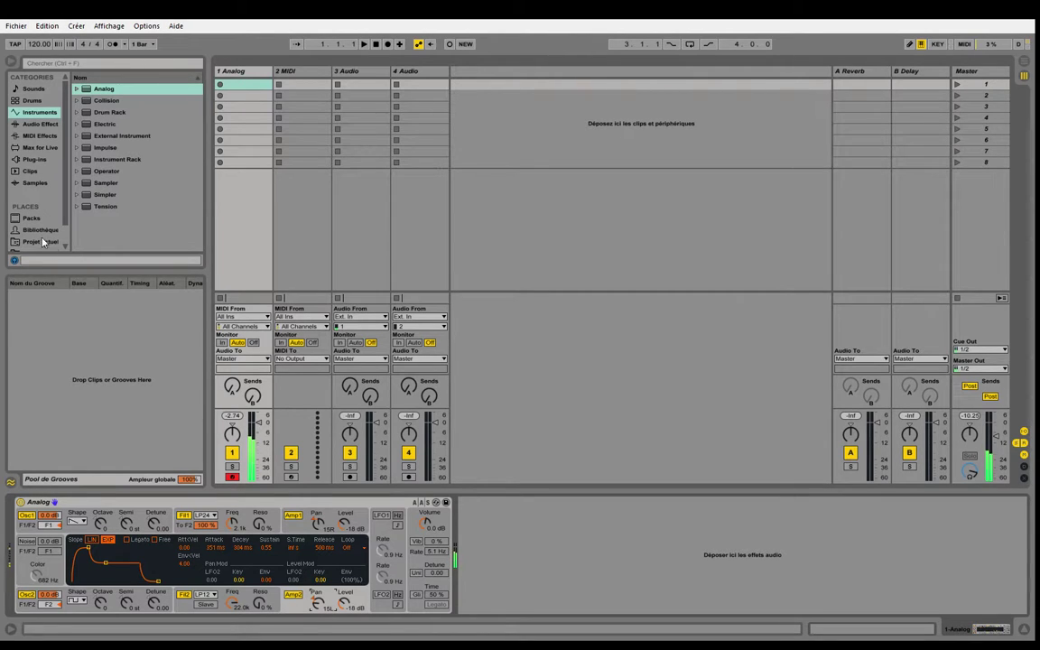
pyautogui.click(80, 531)
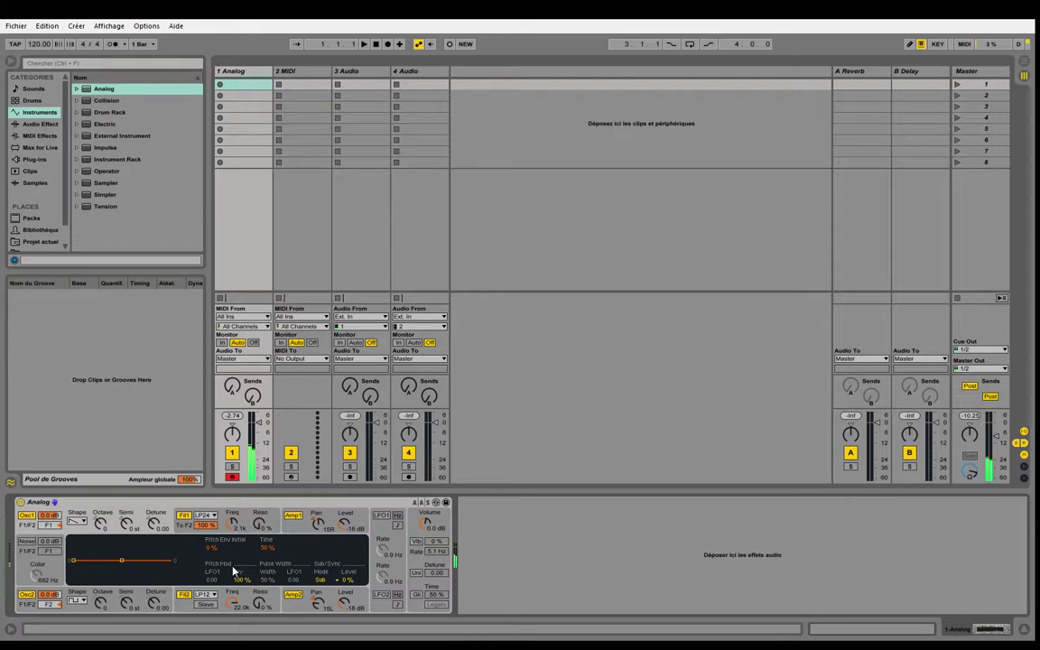
# Step: Set Fil2 to a 2.5k frequency with 30% resonance, and Fil1 to 1.6k with 25% resonance
pyautogui.moveTo(233, 602)
pyautogui.mouseDown()
pyautogui.moveTo(233, 639)
pyautogui.moveTo(230, 612)
pyautogui.mouseUp()
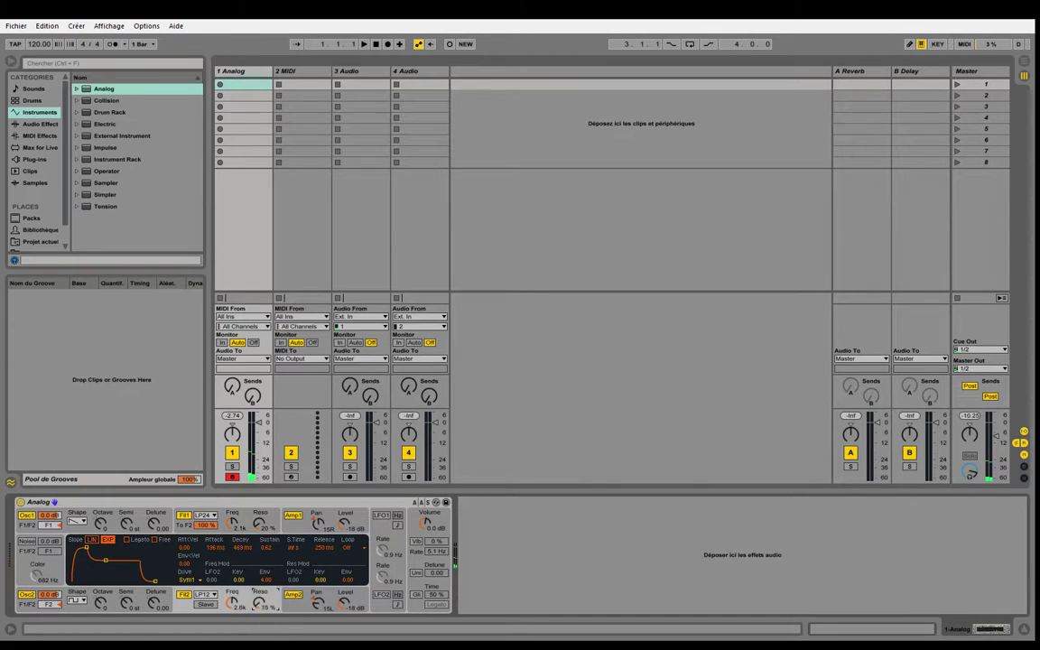
pyautogui.moveTo(259, 525); pyautogui.dragTo(259, 515)
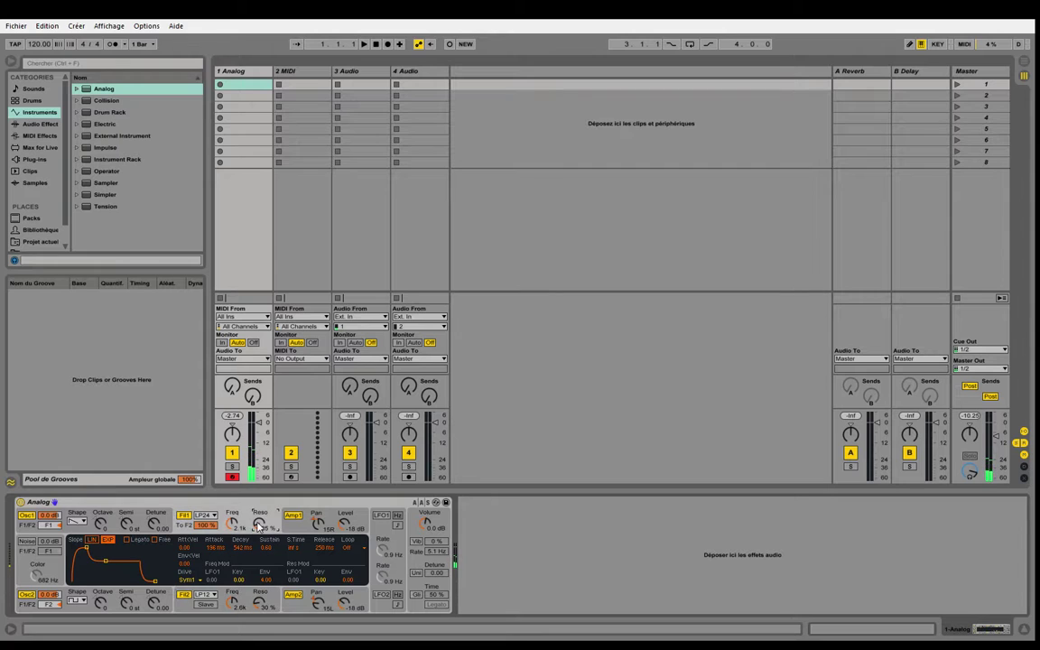
pyautogui.click(232, 612)
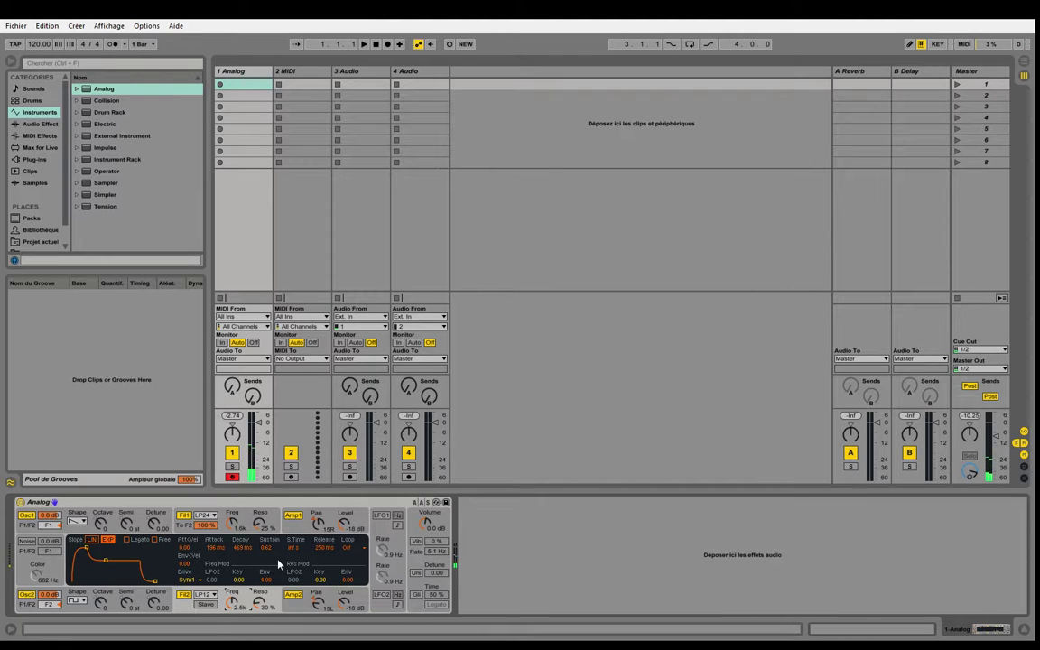
# Step: Try a rectangle waveform on Osc1 and set Osc2's pulse width to 25%
pyautogui.click(76, 522)
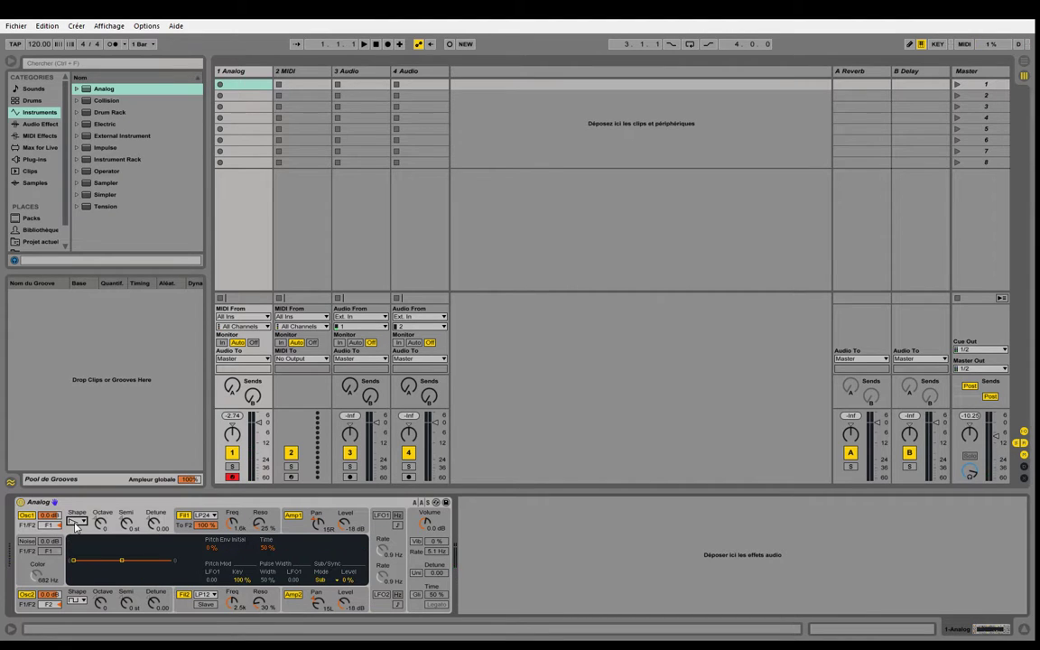
pyautogui.moveTo(76, 528); pyautogui.dragTo(79, 545)
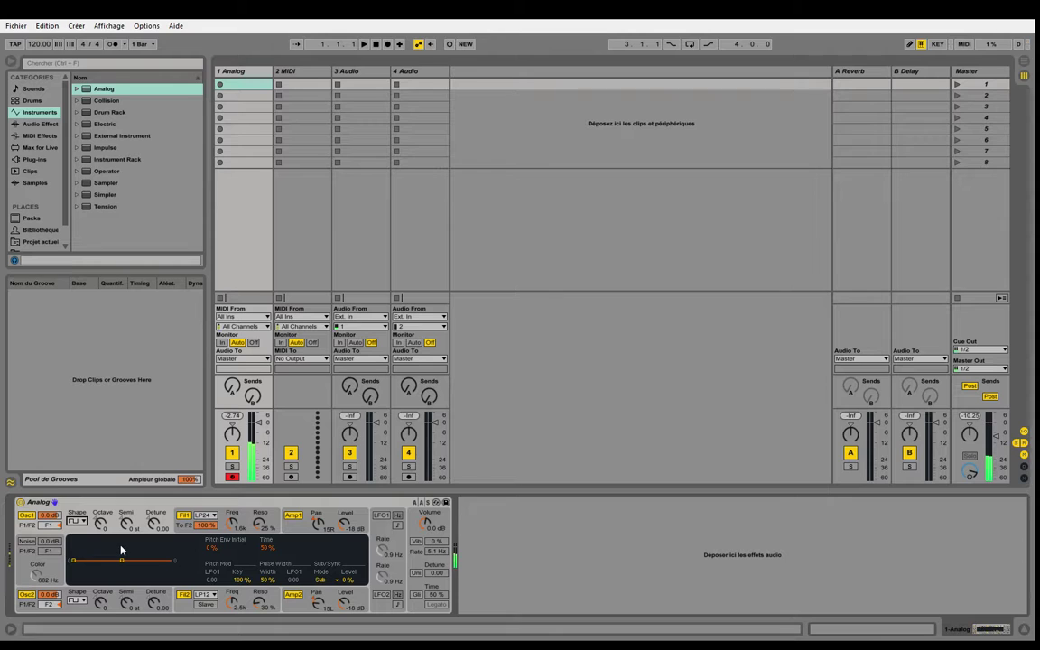
pyautogui.click(81, 526)
pyautogui.click(81, 612)
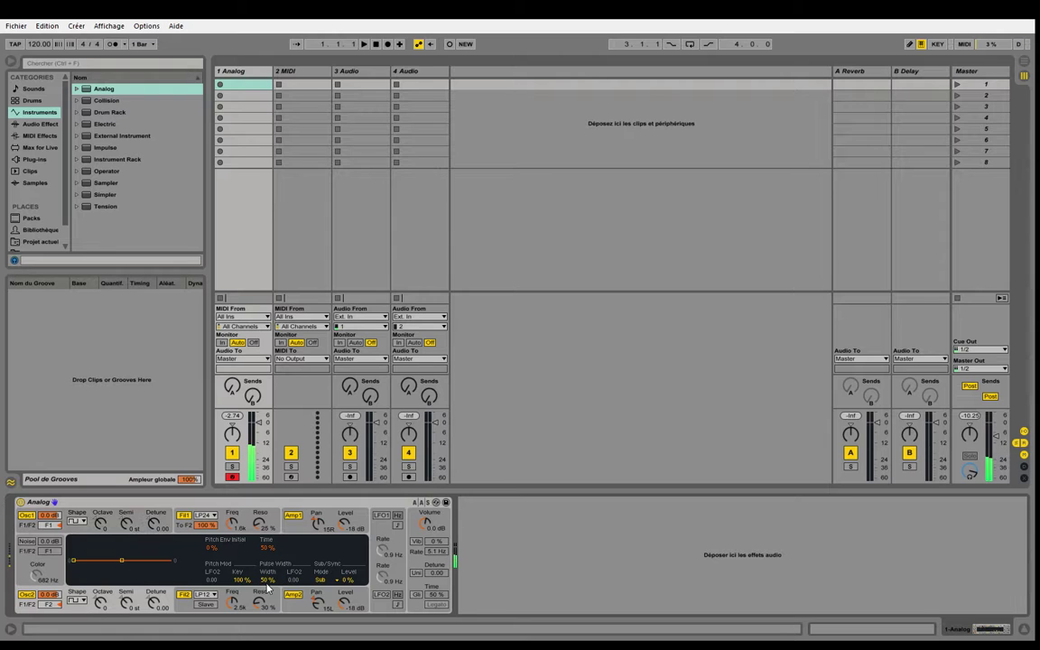
pyautogui.moveTo(271, 602); pyautogui.dragTo(271, 614)
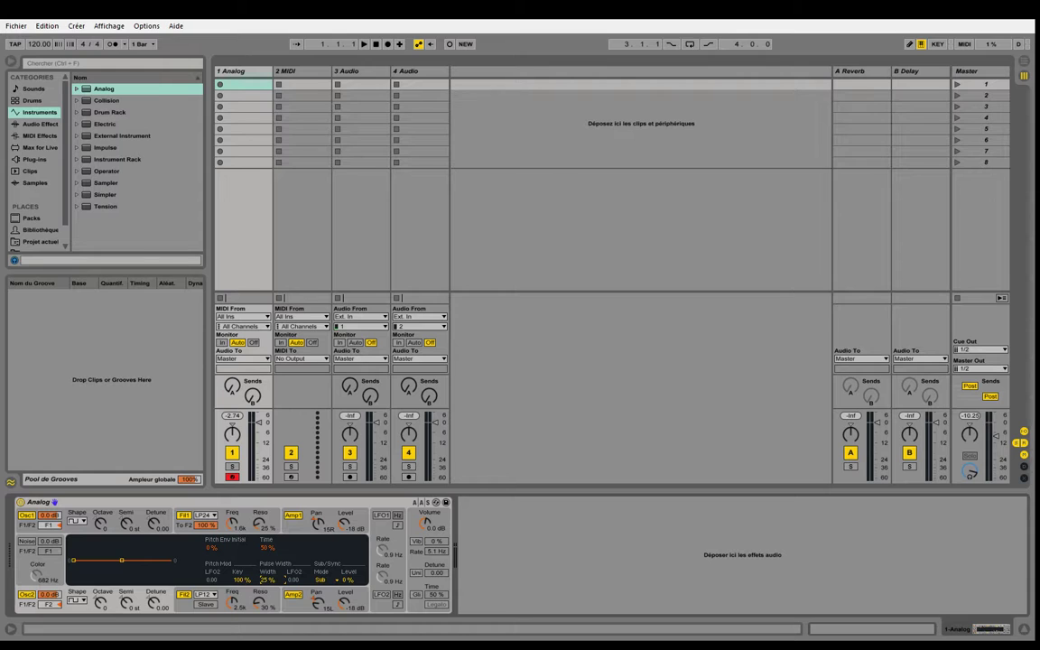
# Step: Set Fil1's envelope attack to 169 ms and its envelope frequency modulation to 11.59, auditioning it with Osc2 off
pyautogui.click(183, 594)
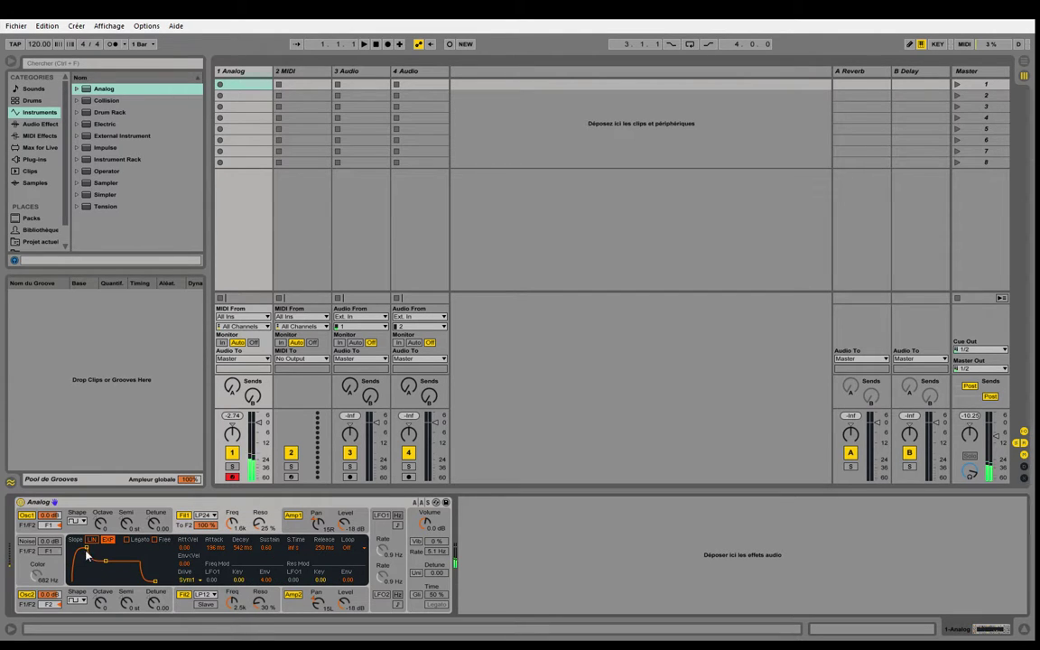
pyautogui.moveTo(87, 548); pyautogui.dragTo(86, 548)
pyautogui.moveTo(239, 580); pyautogui.dragTo(260, 574)
pyautogui.click(27, 596)
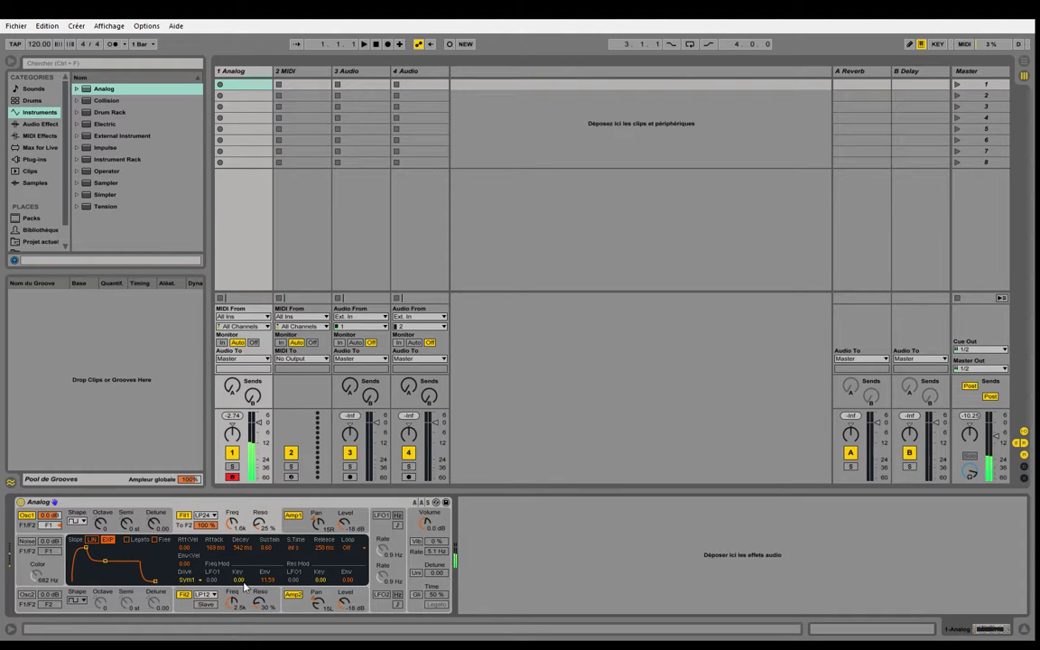
# Step: Turn Osc2 back on and raise Fil2's envelope frequency modulation to 9.62 with Osc1 off, and re-enable Osc1
pyautogui.click(28, 594)
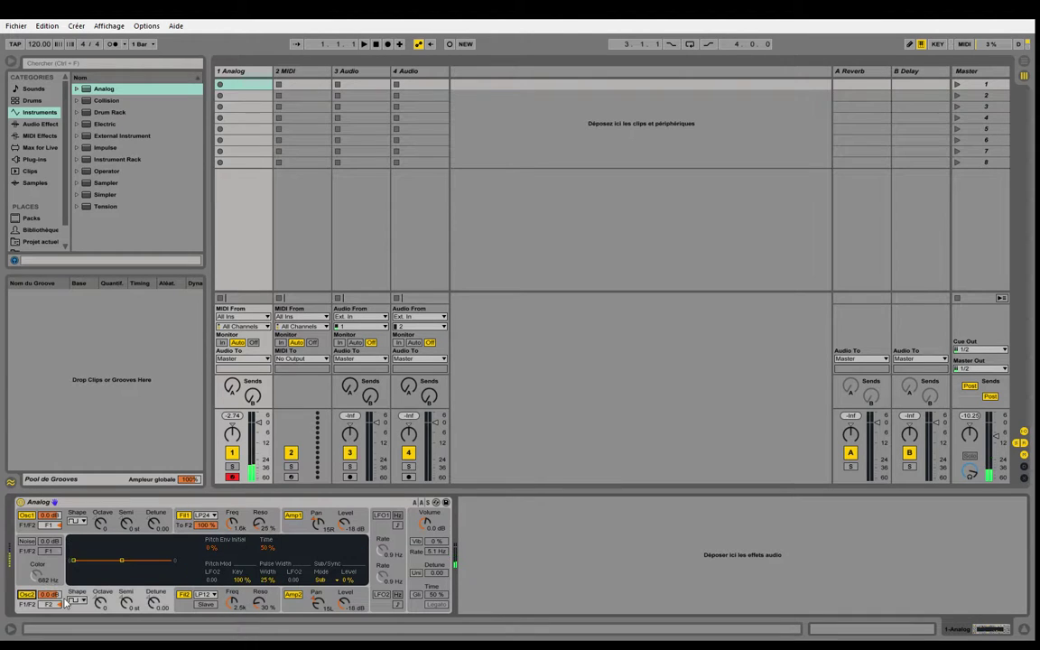
pyautogui.click(186, 610)
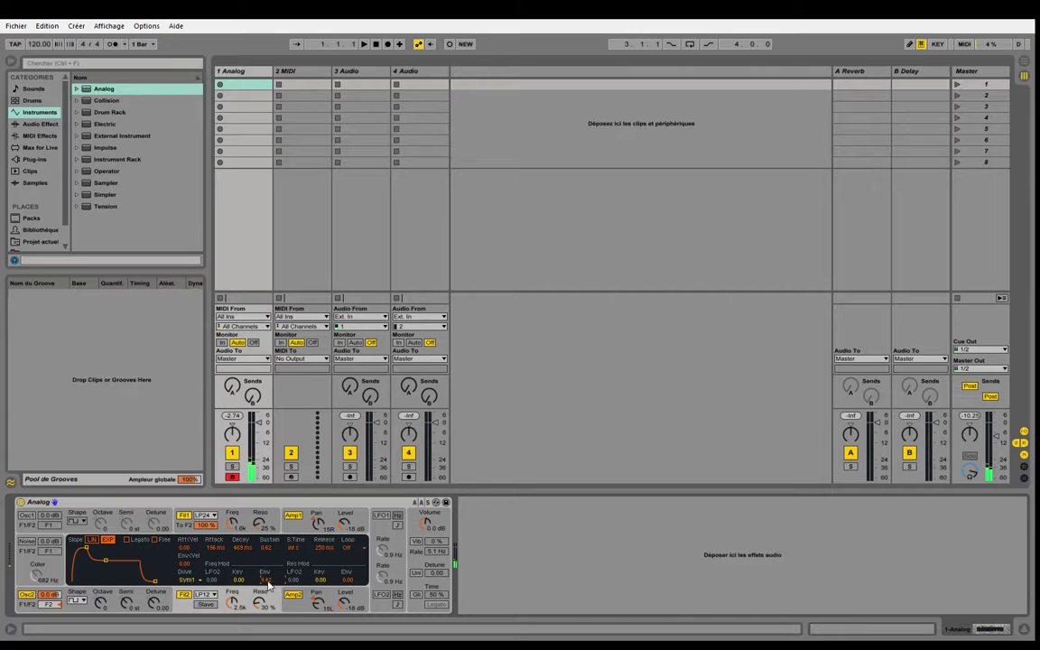
pyautogui.click(22, 515)
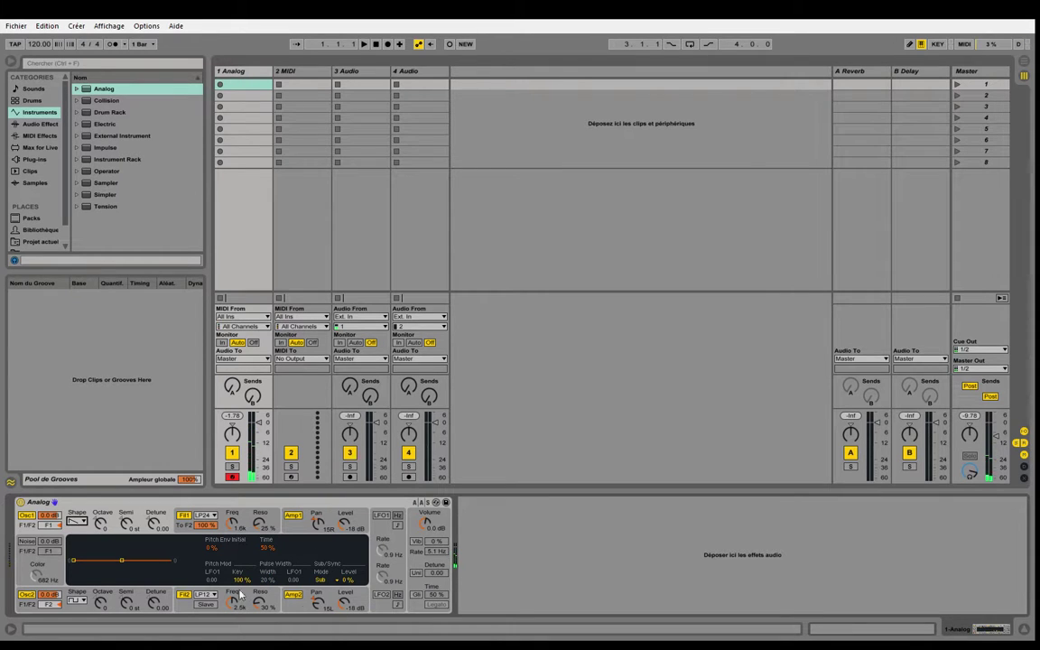
# Step: Set Osc1's waveform to sawtooth and review the Osc2 and Amp1 settings
pyautogui.click(81, 522)
pyautogui.click(74, 485)
pyautogui.click(66, 596)
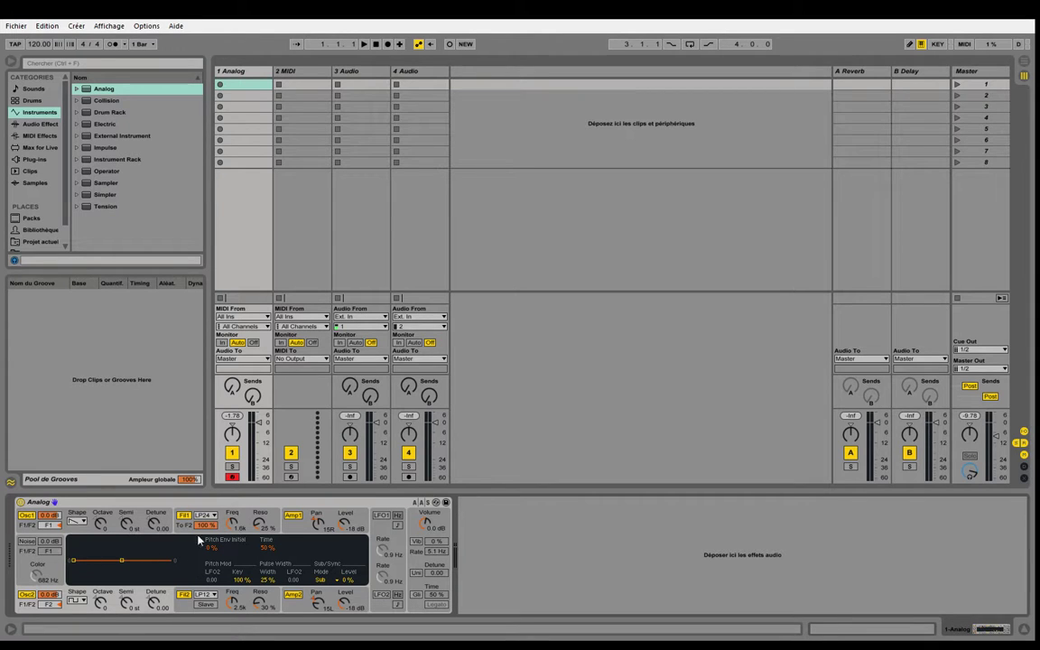
pyautogui.click(300, 529)
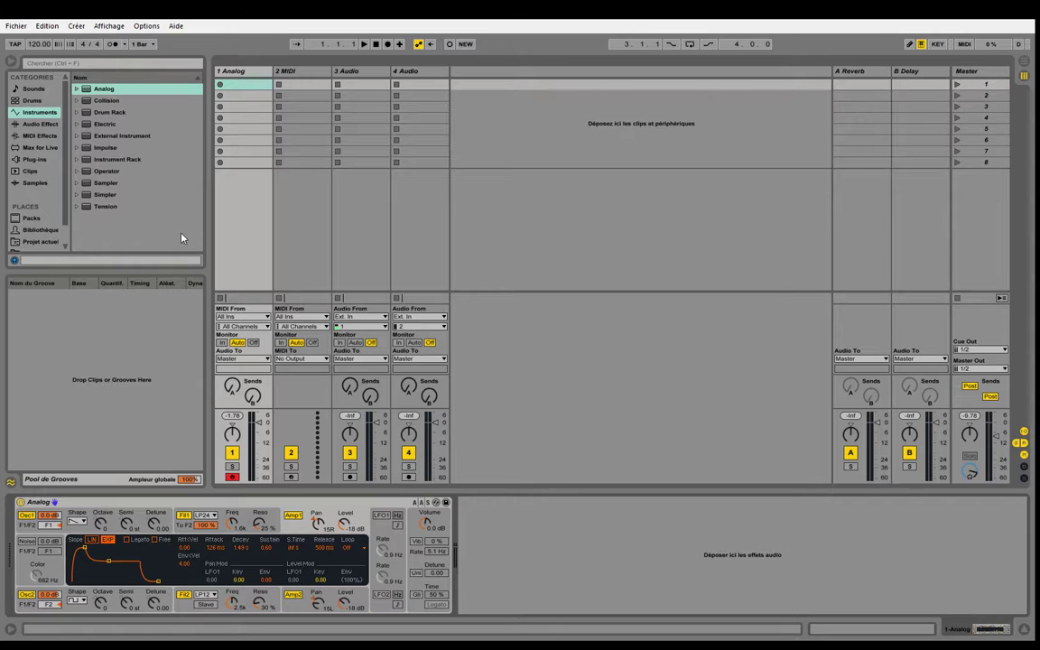
# Step: Add the Reverb audio effect after Analog on the first track
pyautogui.click(36, 125)
pyautogui.moveTo(149, 157); pyautogui.dragTo(476, 520)
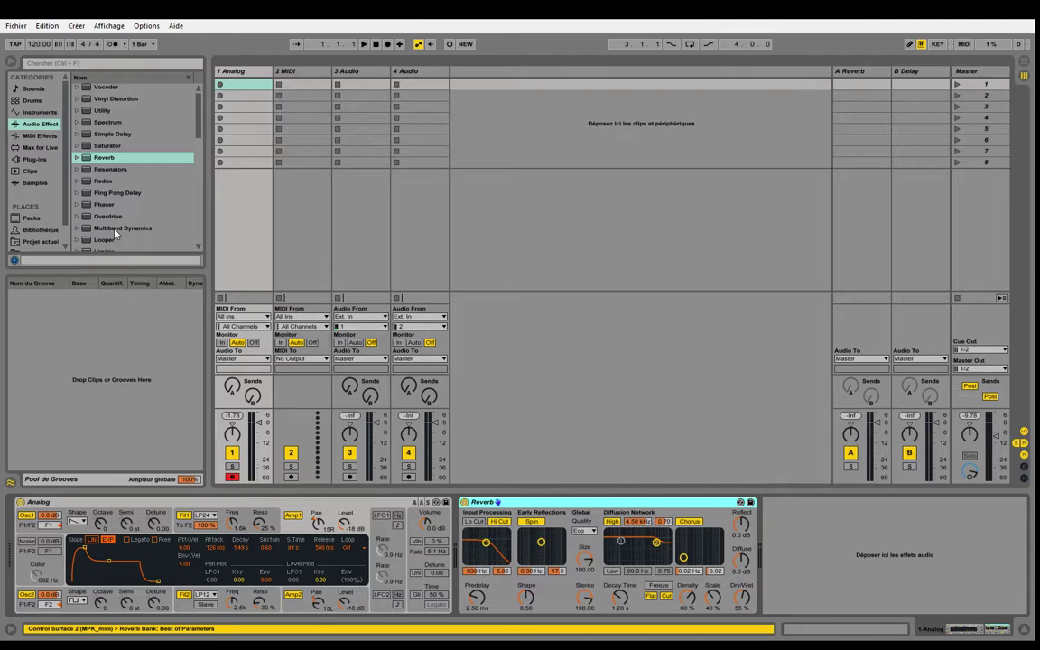
# Step: Search the audio effects for "del", add Ping Pong Delay after Reverb and set its beat division to 1
pyautogui.scroll(-3, 131, 215)
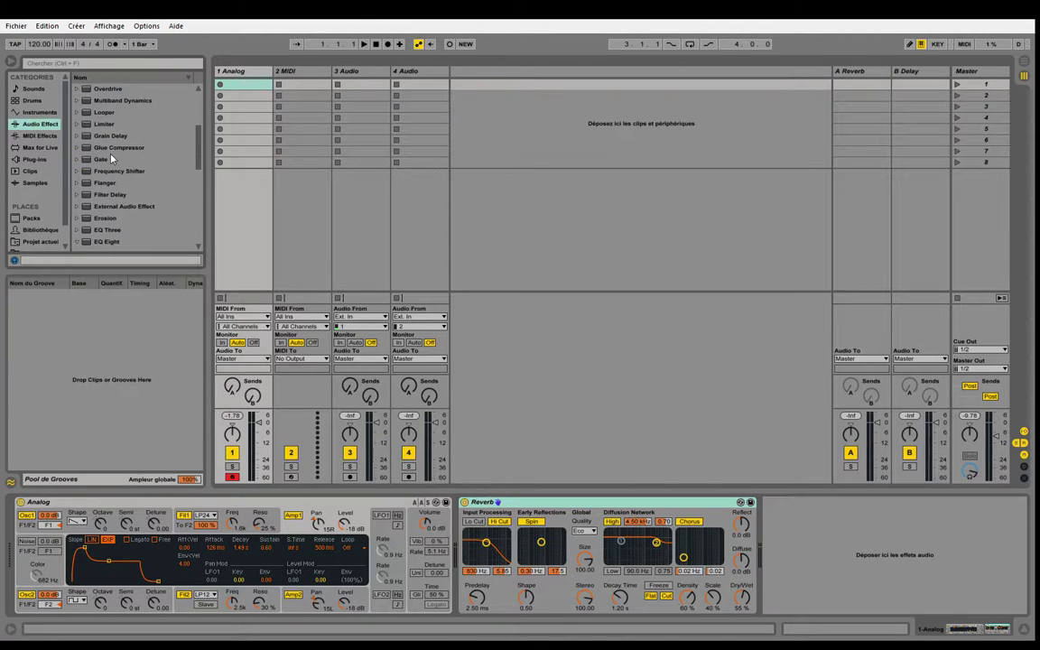
pyautogui.scroll(4, 108, 190)
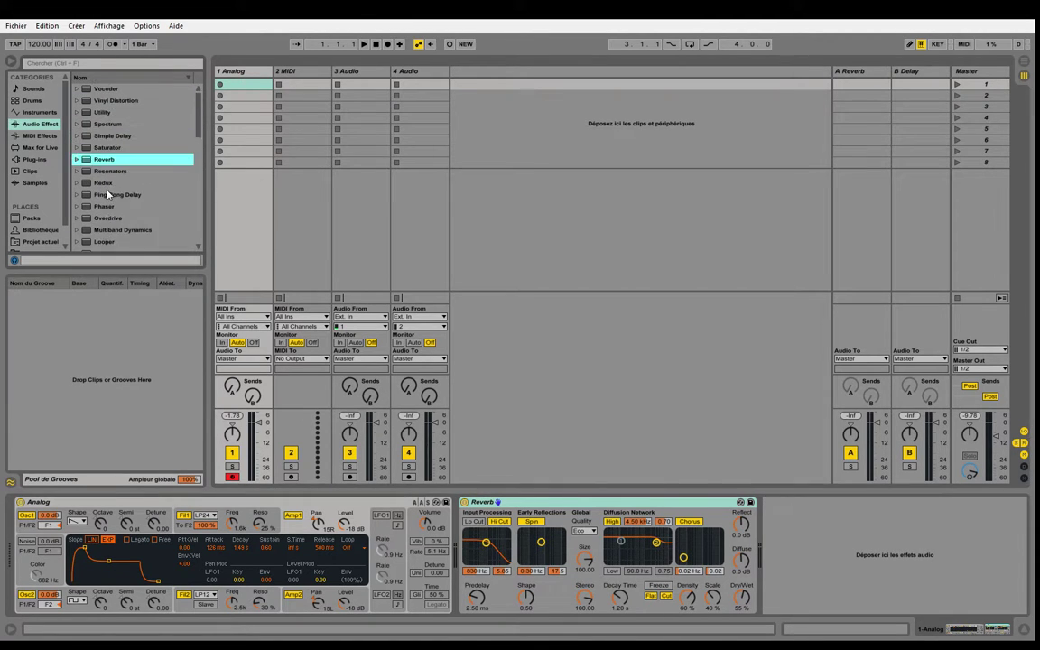
pyautogui.scroll(-6, 108, 192)
pyautogui.click(79, 171)
pyautogui.scroll(-3, 83, 174)
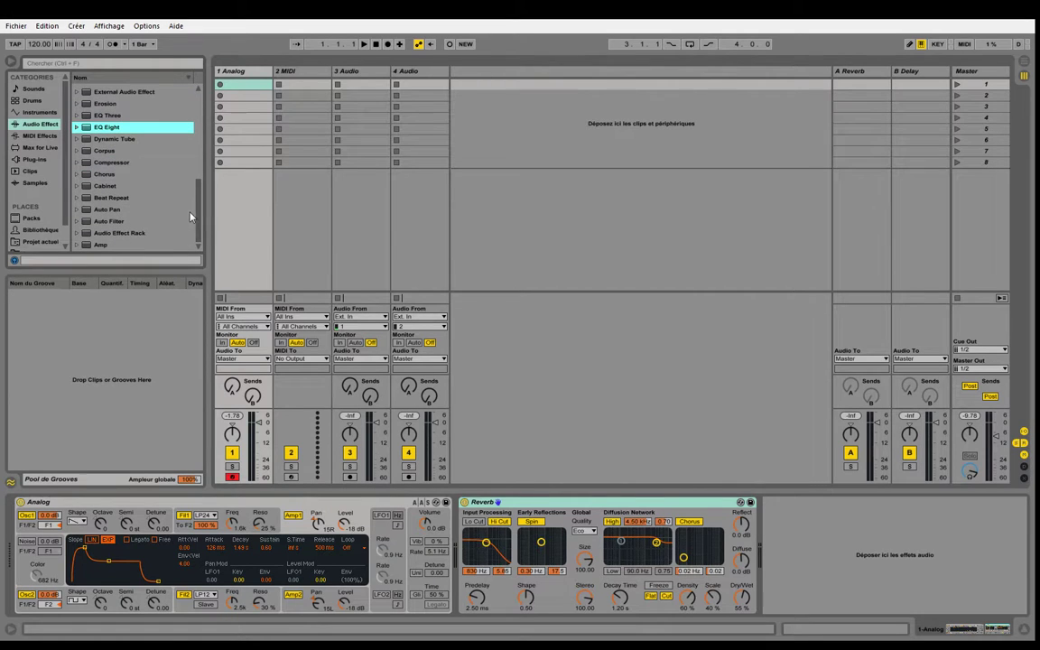
pyautogui.moveTo(199, 221); pyautogui.dragTo(200, 120)
pyautogui.click(143, 64)
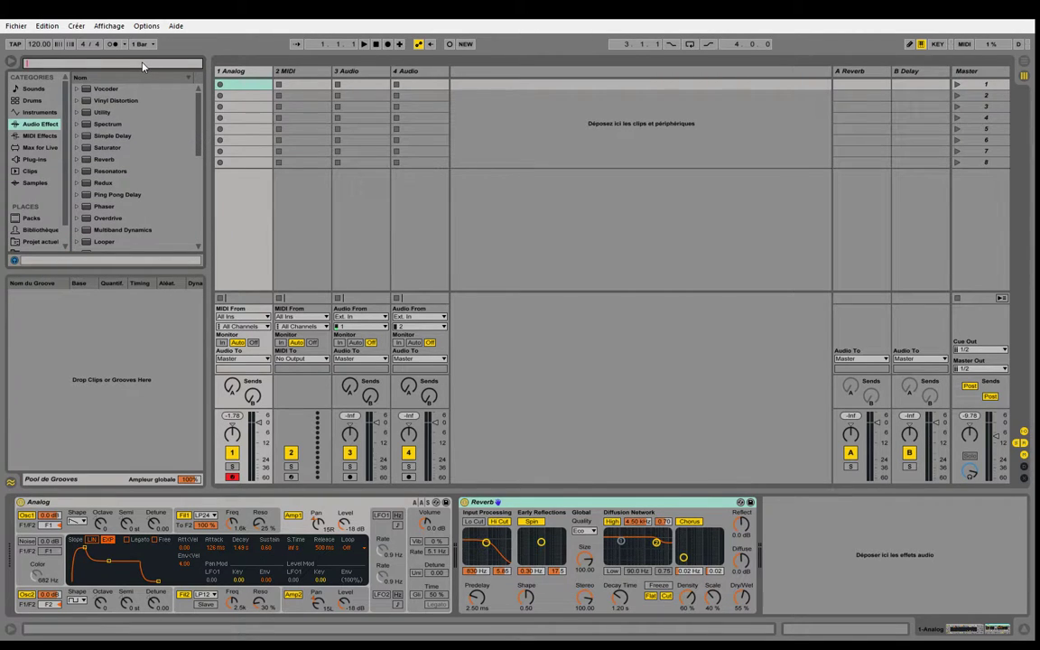
pyautogui.write('del')
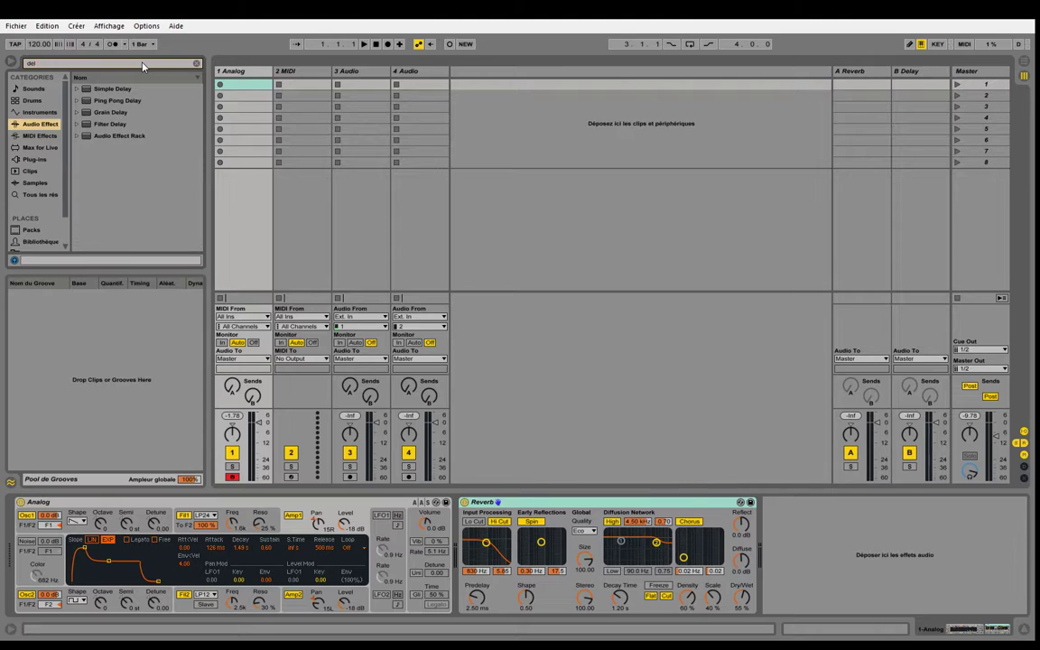
pyautogui.moveTo(108, 100); pyautogui.dragTo(773, 566)
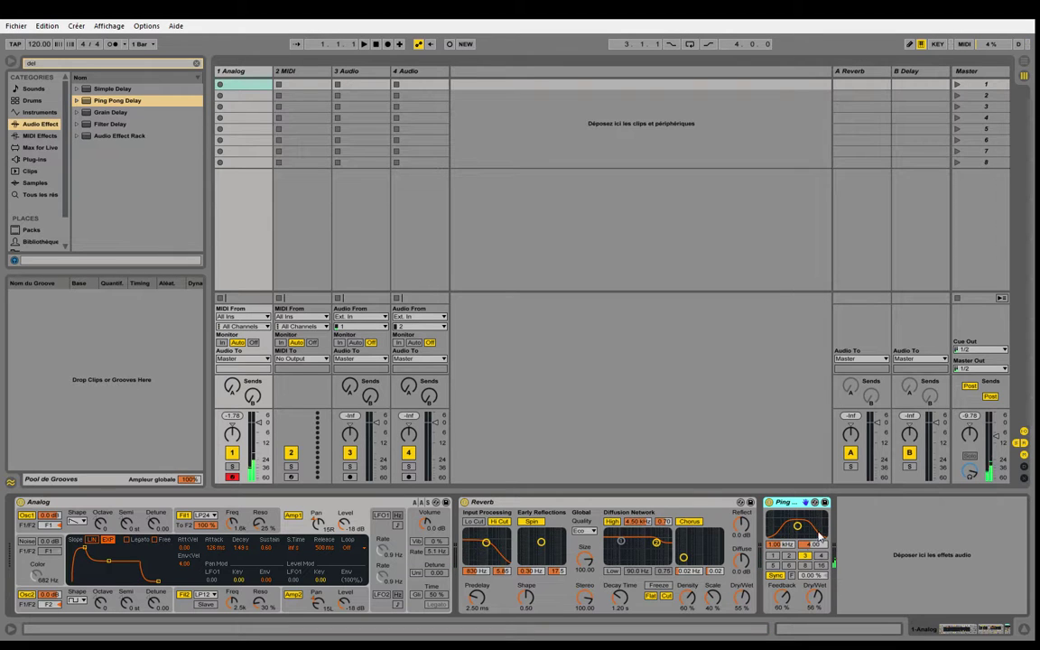
pyautogui.click(772, 556)
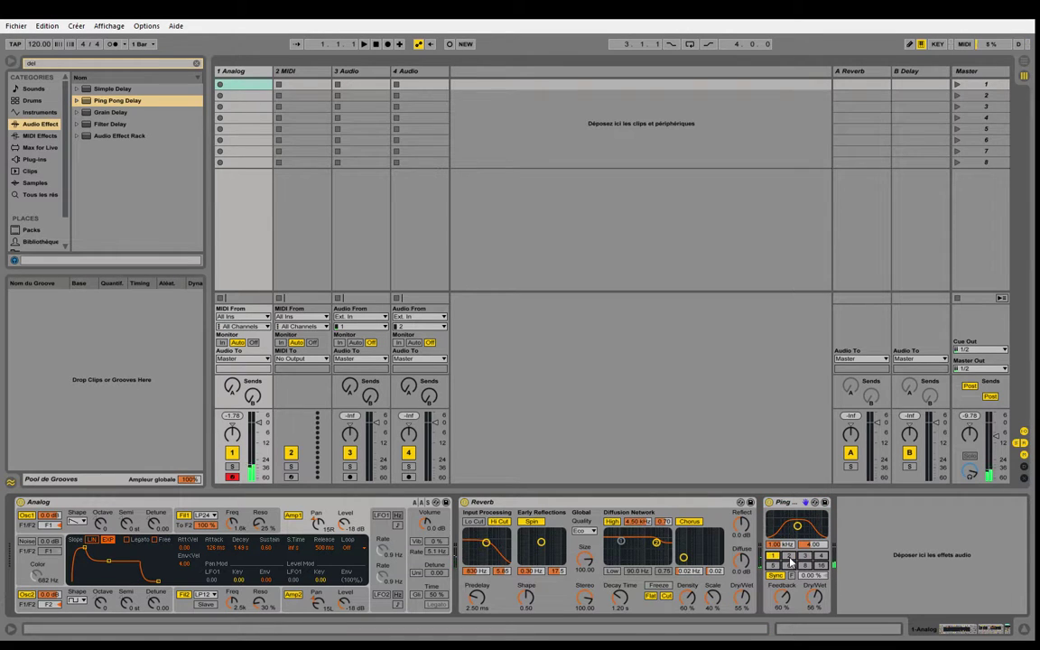
# Step: Set Ping Pong Delay's beat division to 2 and adjust Reverb to 1.07 s decay time and 25 % Dry/Wet
pyautogui.click(788, 557)
pyautogui.moveTo(741, 596); pyautogui.dragTo(742, 610)
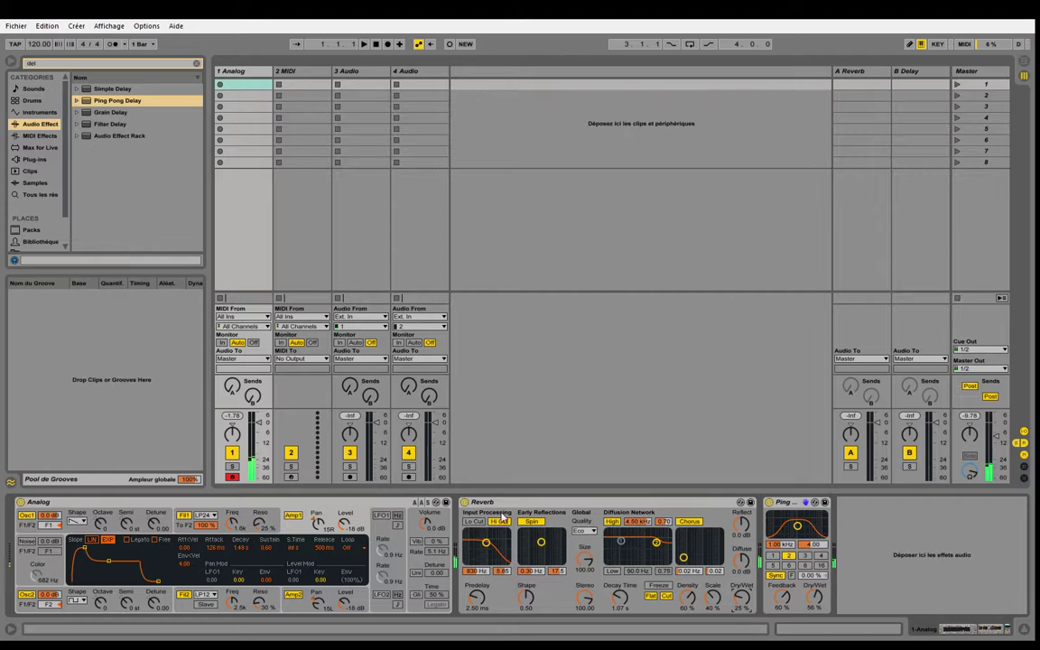
# Step: Move Reverb after Ping Pong Delay and set the delay's Feedback to 41 % and Dry/Wet to 36 %
pyautogui.moveTo(494, 502); pyautogui.dragTo(839, 510)
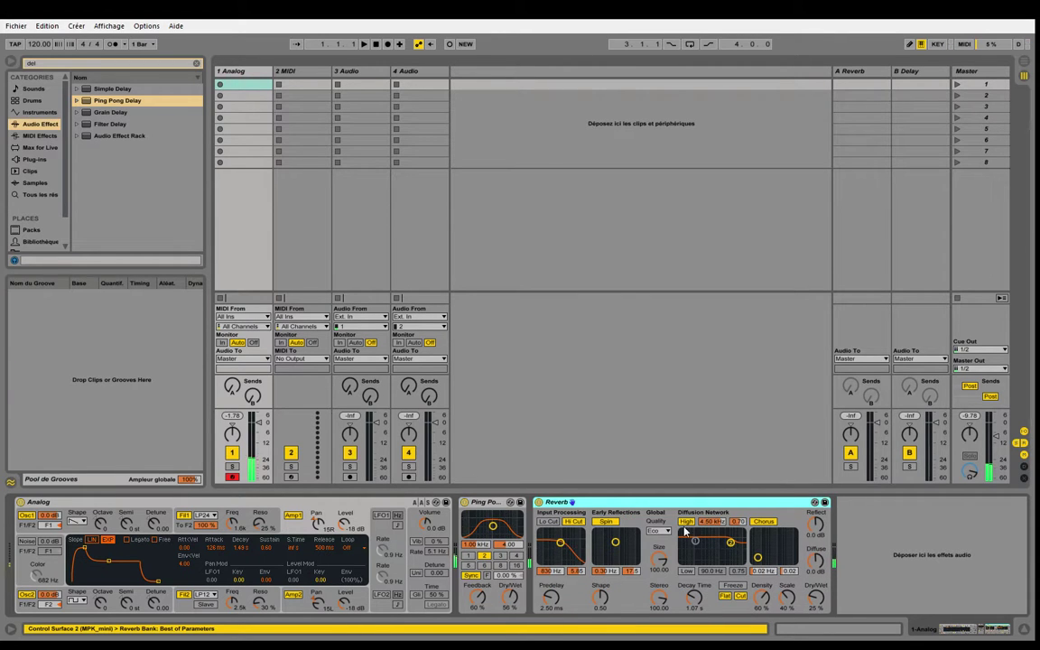
pyautogui.click(483, 503)
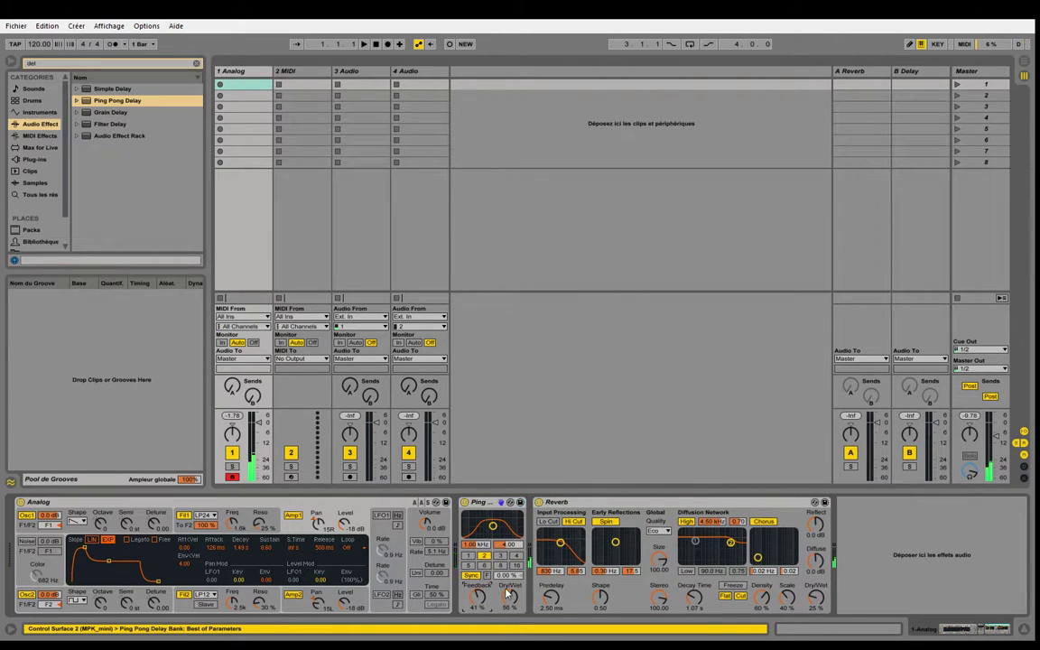
pyautogui.moveTo(511, 604); pyautogui.dragTo(511, 617)
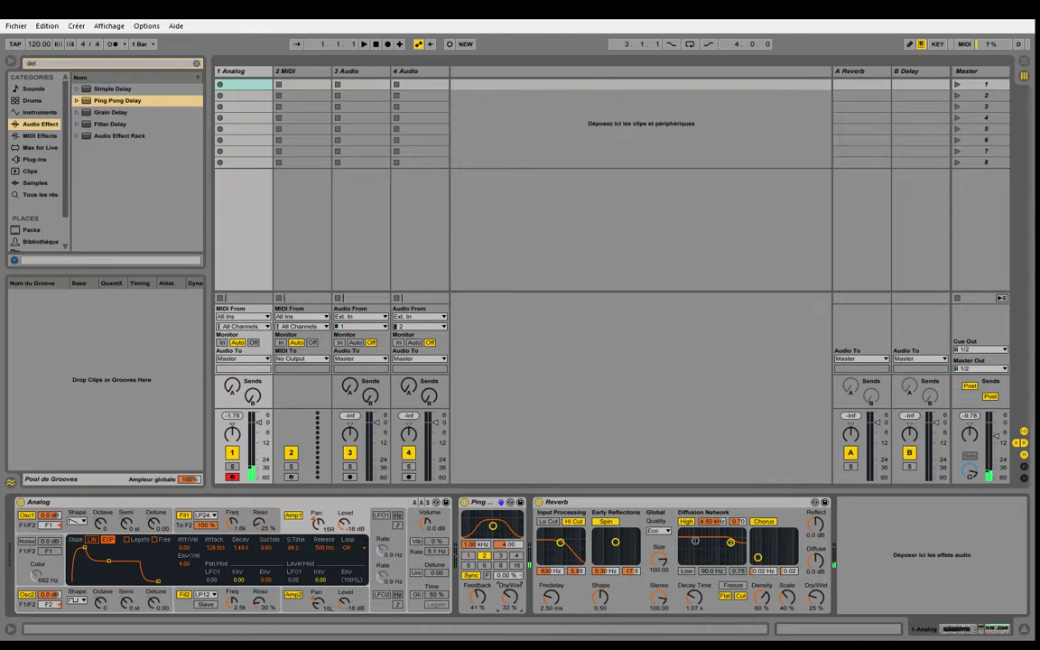
# Step: Lower Analog's filter cutoffs, setting Fil1's frequency to 1.1k and Fil2's to 2.4k
pyautogui.moveTo(233, 523); pyautogui.dragTo(233, 534)
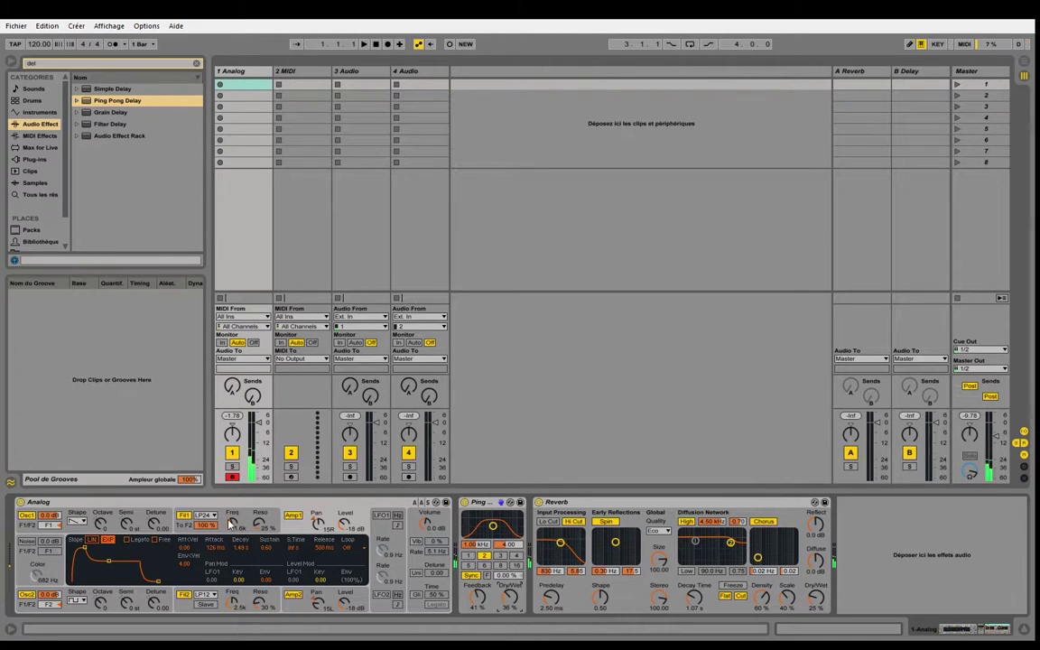
pyautogui.moveTo(232, 610); pyautogui.dragTo(232, 598)
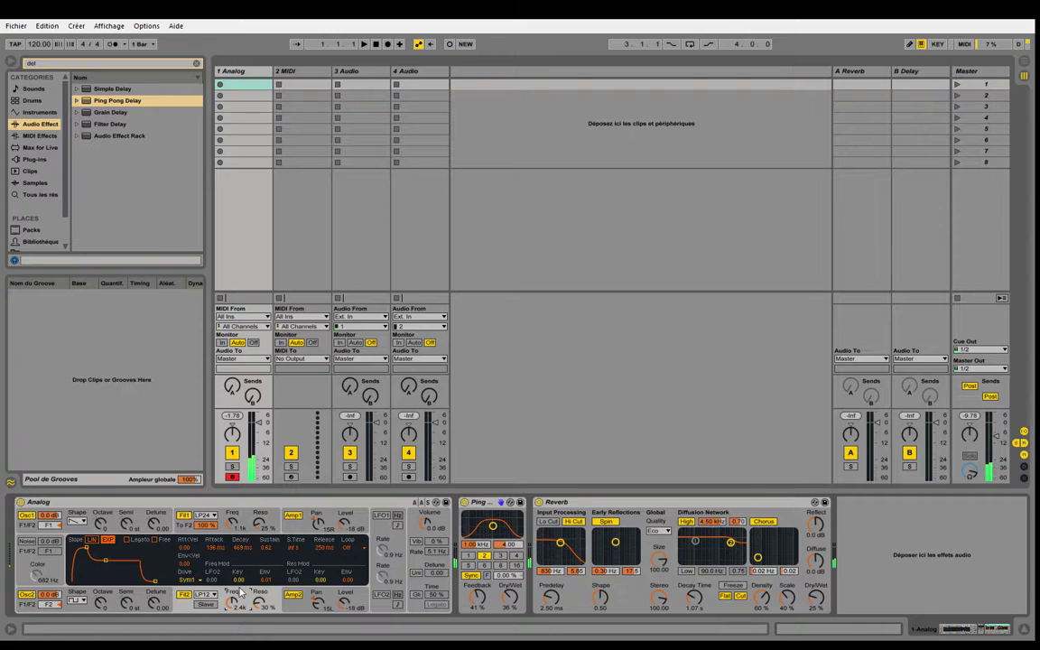
# Step: Compare the two filters' settings and lower Fil1's envelope frequency modulation to 3.96
pyautogui.click(224, 536)
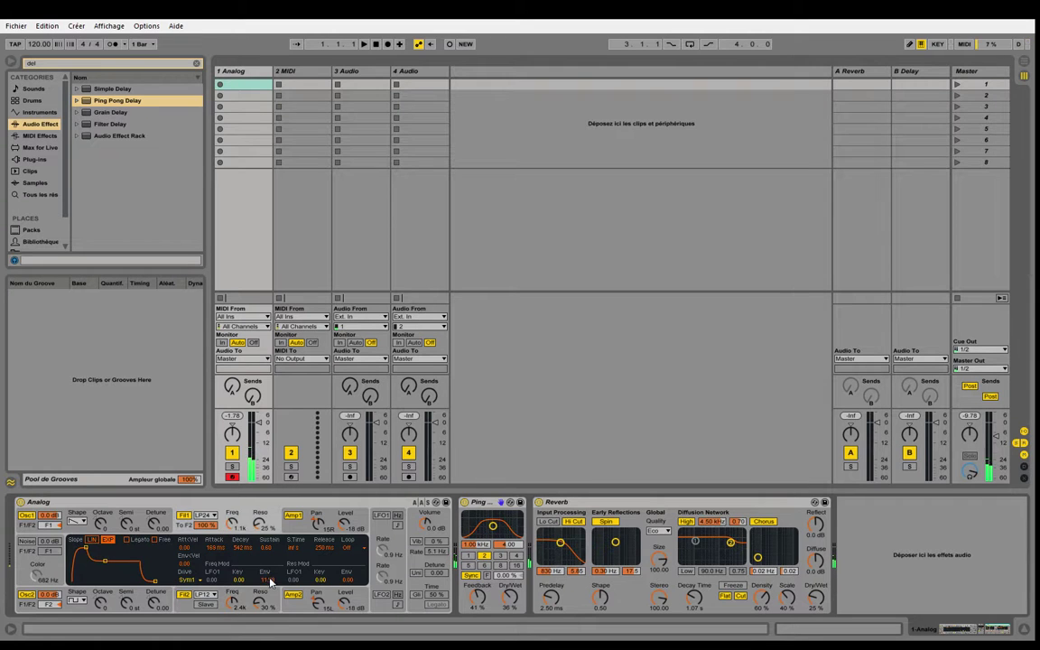
pyautogui.click(239, 612)
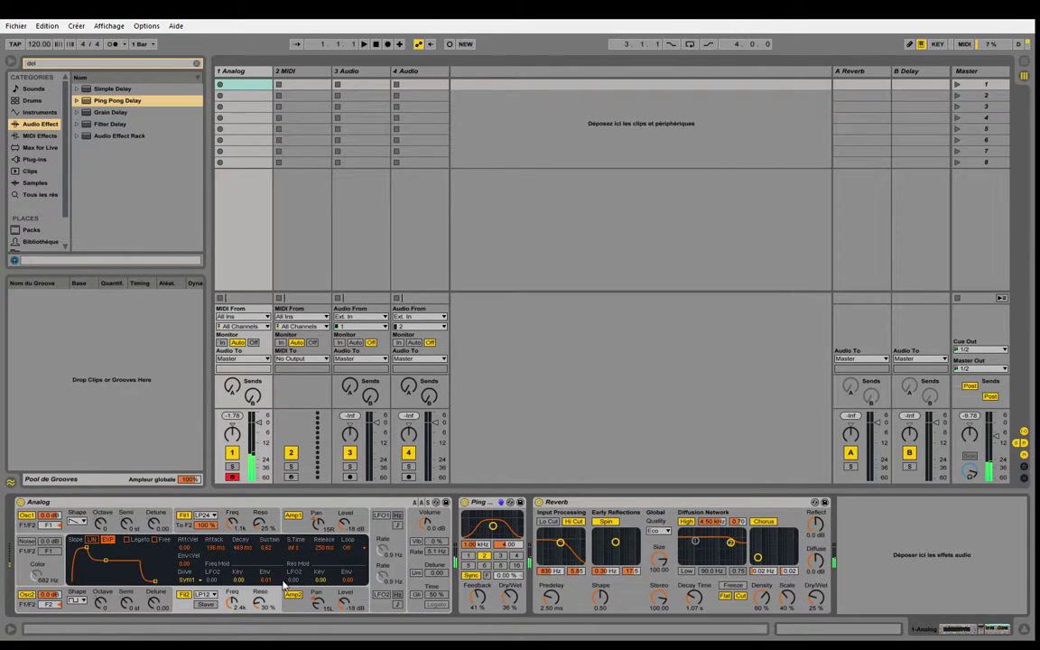
pyautogui.click(202, 533)
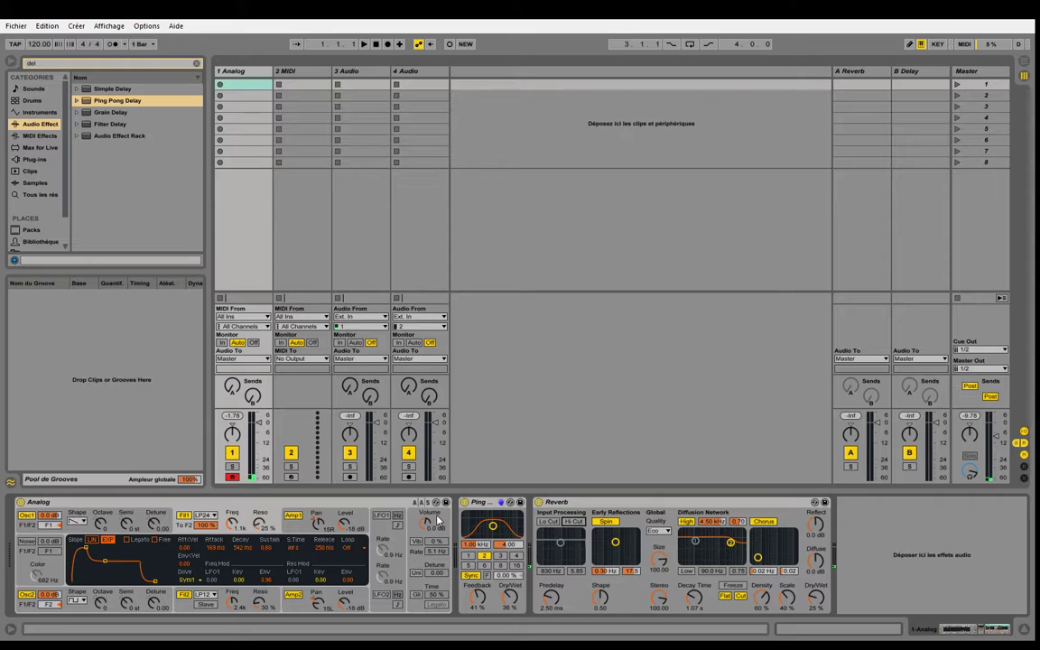
pyautogui.click(325, 507)
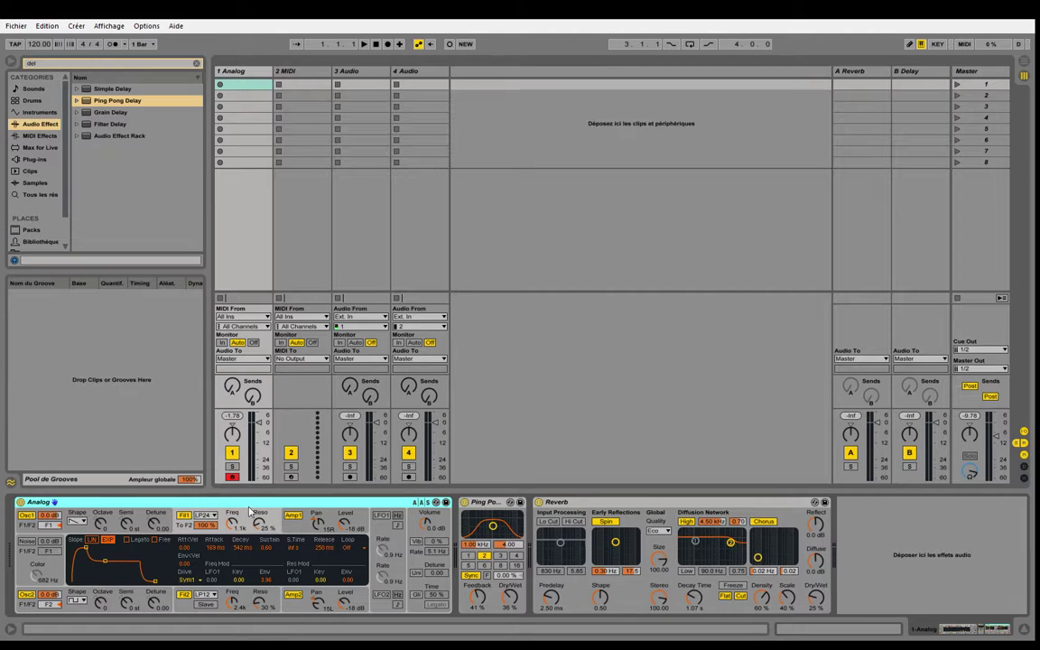
pyautogui.click(183, 603)
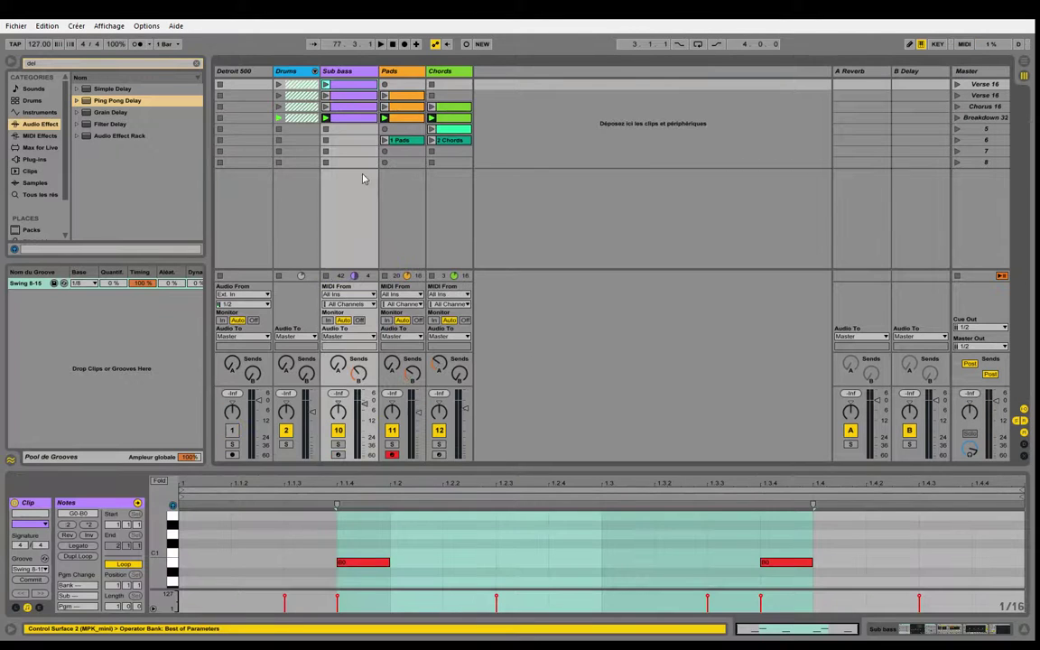
# Step: In the 127 BPM Live set, solo the Pads track and launch its clip in the Breakdown 32 scene
pyautogui.click(418, 83)
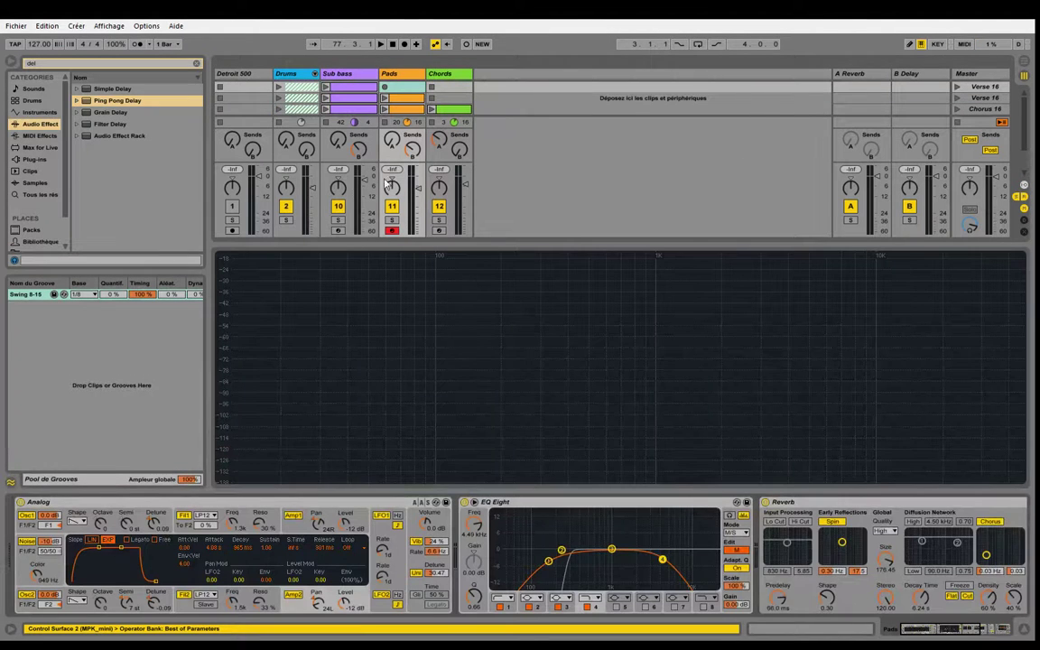
pyautogui.click(392, 219)
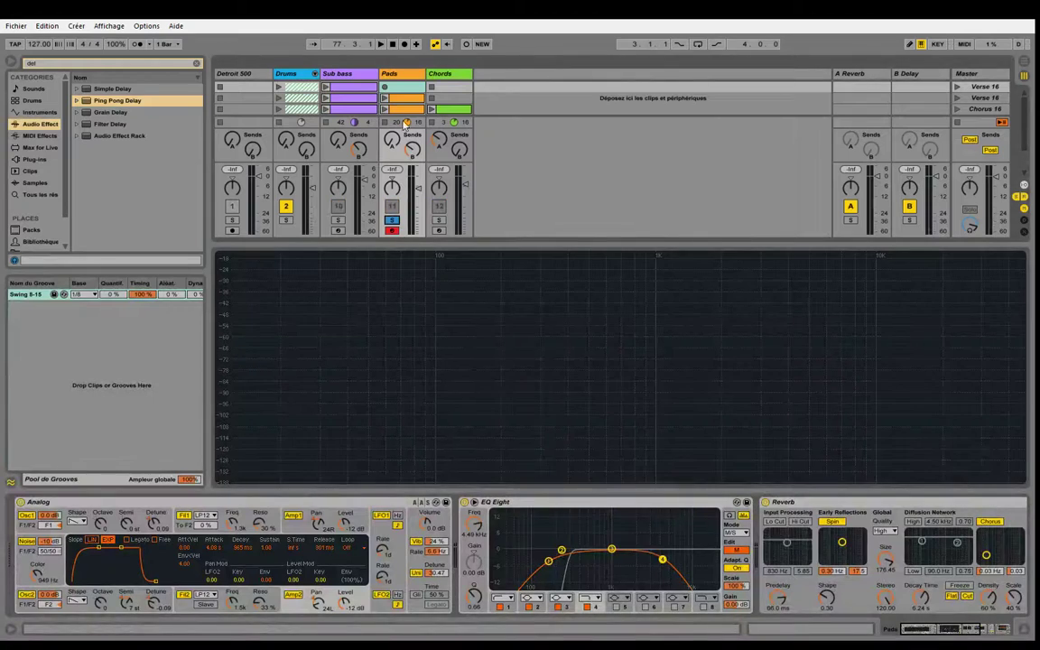
pyautogui.scroll(-2, 391, 100)
pyautogui.click(386, 98)
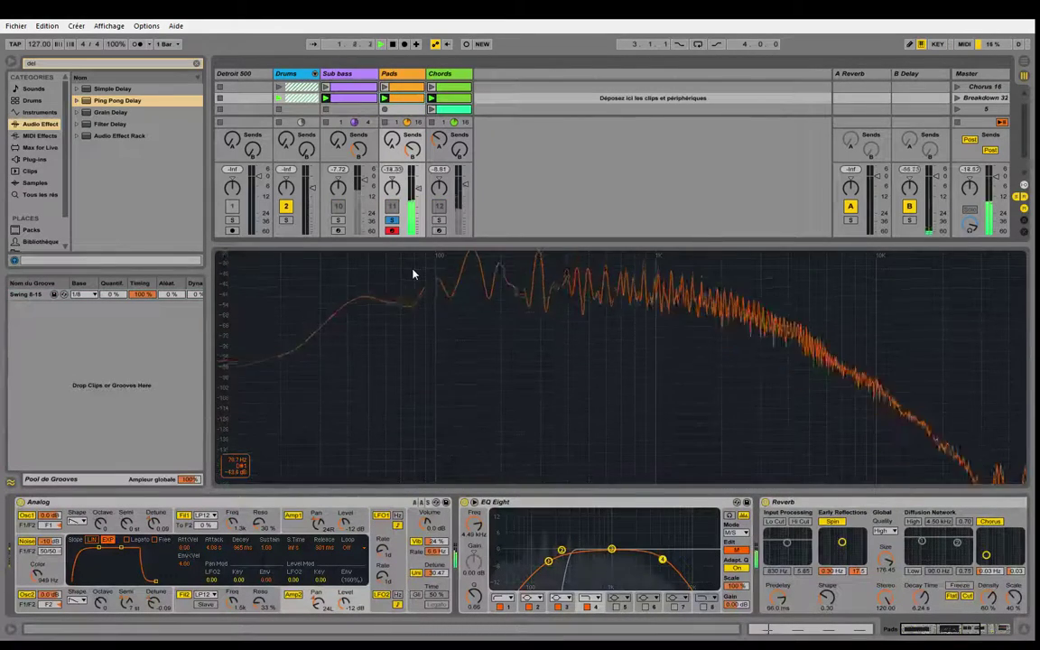
# Step: Display Fil2's settings in the Pads track's Analog and show the info view with the control descriptions
pyautogui.click(186, 530)
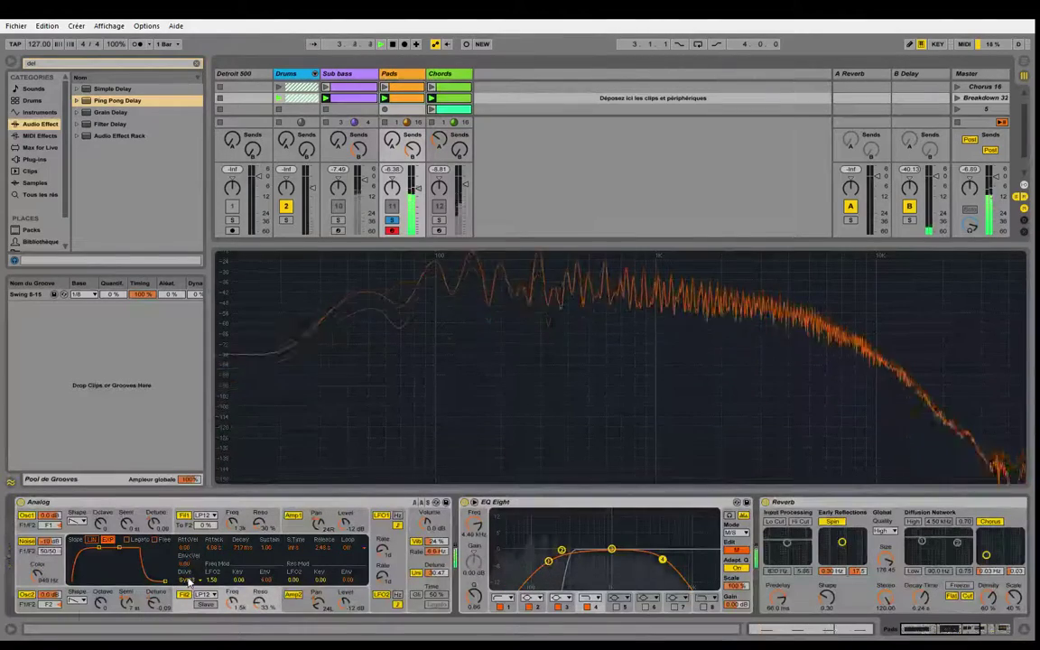
pyautogui.click(11, 630)
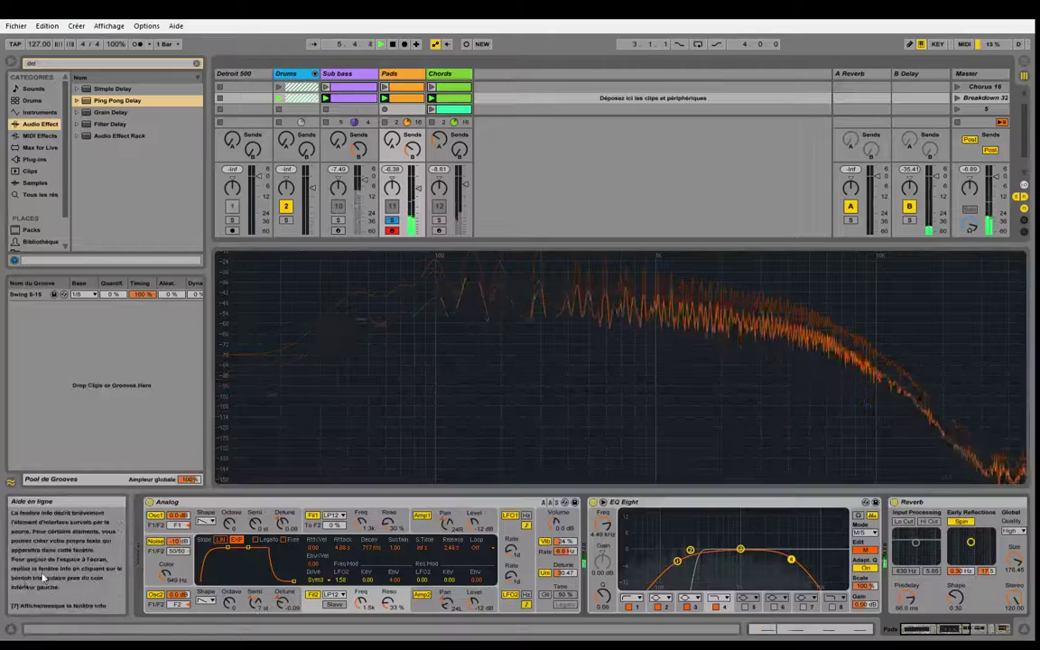
pyautogui.click(11, 629)
pyautogui.click(11, 629)
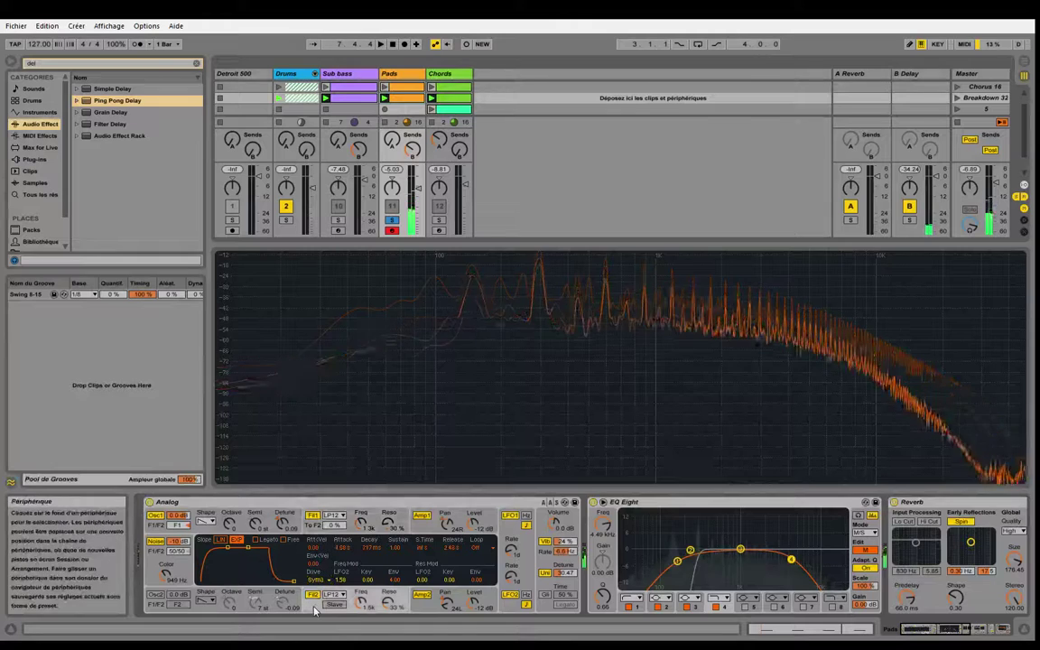
# Step: Turn Osc2 back on in the Pads track's Analog and review the Fil2 and Amp1 settings
pyautogui.click(158, 596)
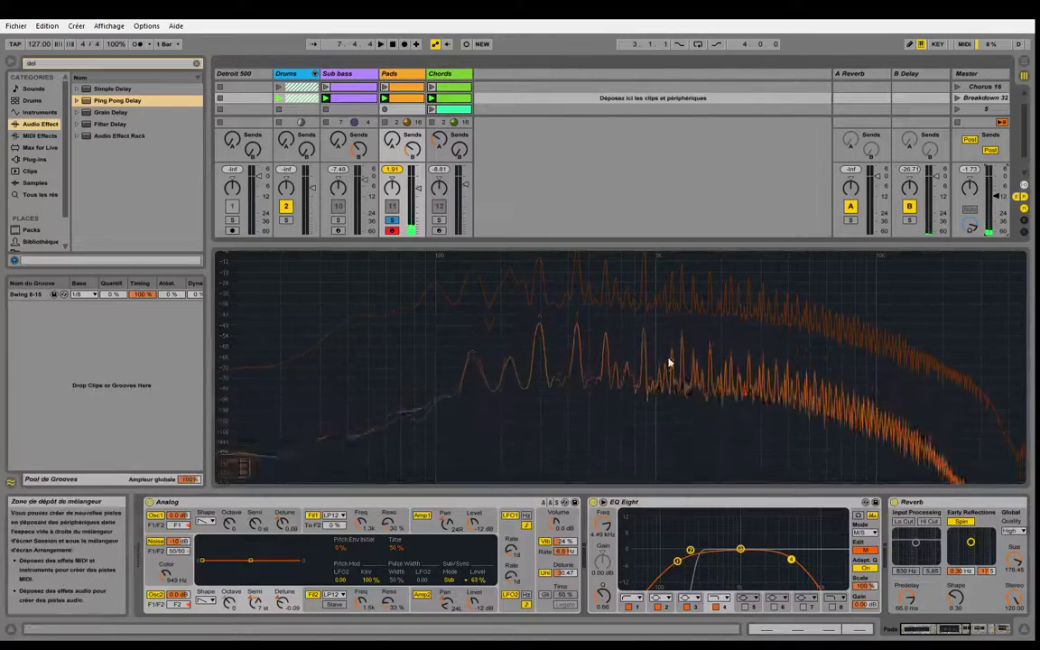
pyautogui.click(315, 615)
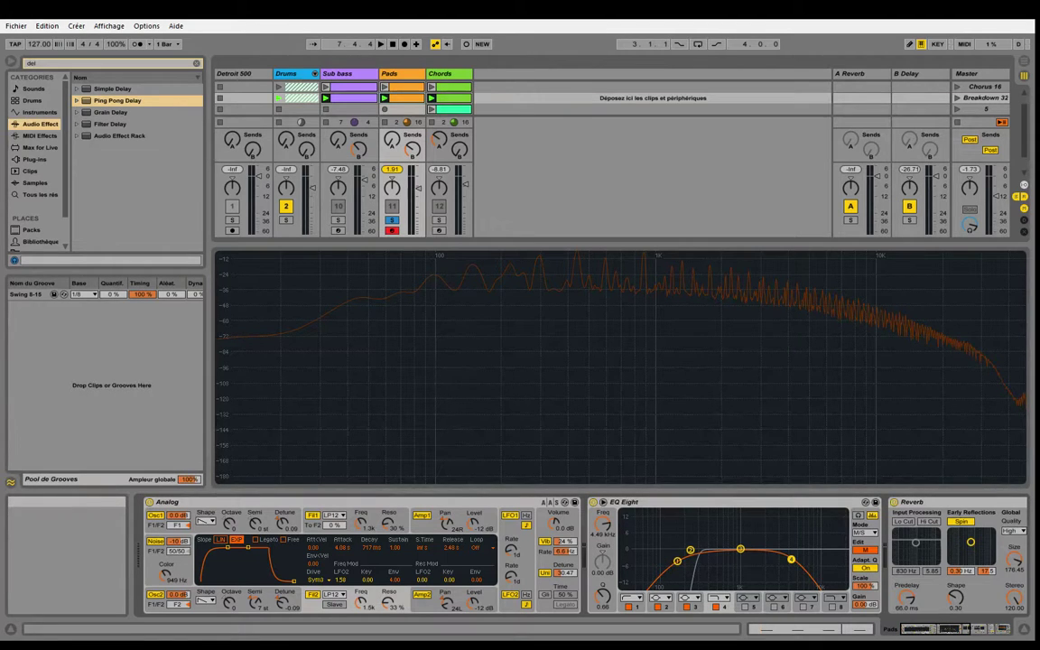
pyautogui.click(429, 529)
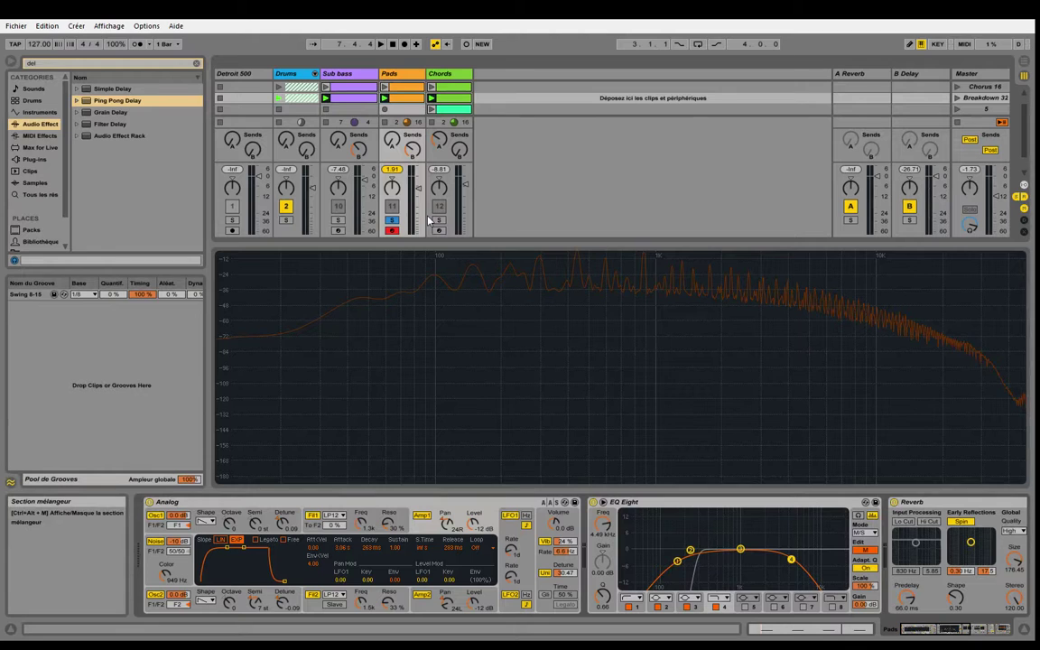
# Step: Clear the browser search to list Analog's preset categories under Instruments, and display Fil1's settings in the Pads track's Analog
pyautogui.click(196, 64)
pyautogui.click(40, 112)
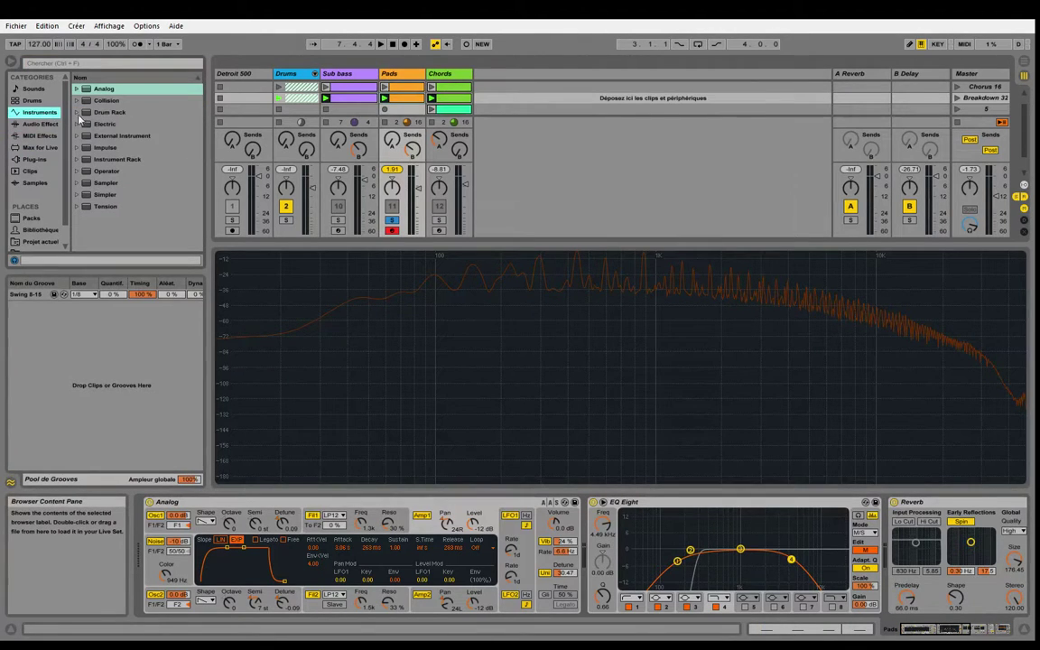
pyautogui.click(77, 89)
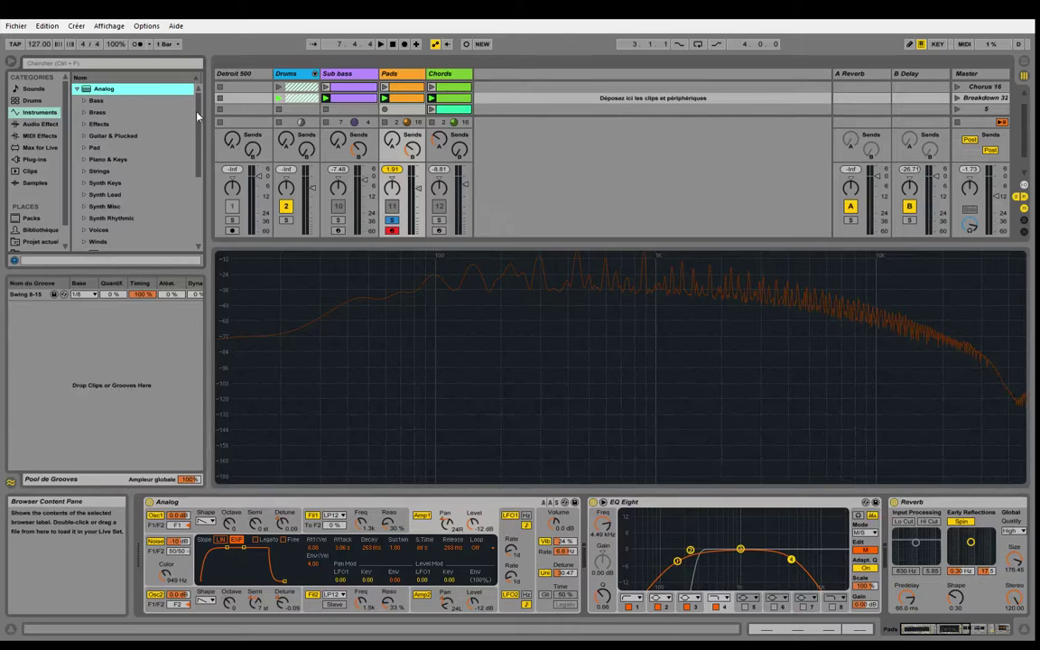
pyautogui.scroll(-2, 181, 155)
pyautogui.moveTo(196, 122); pyautogui.dragTo(196, 109)
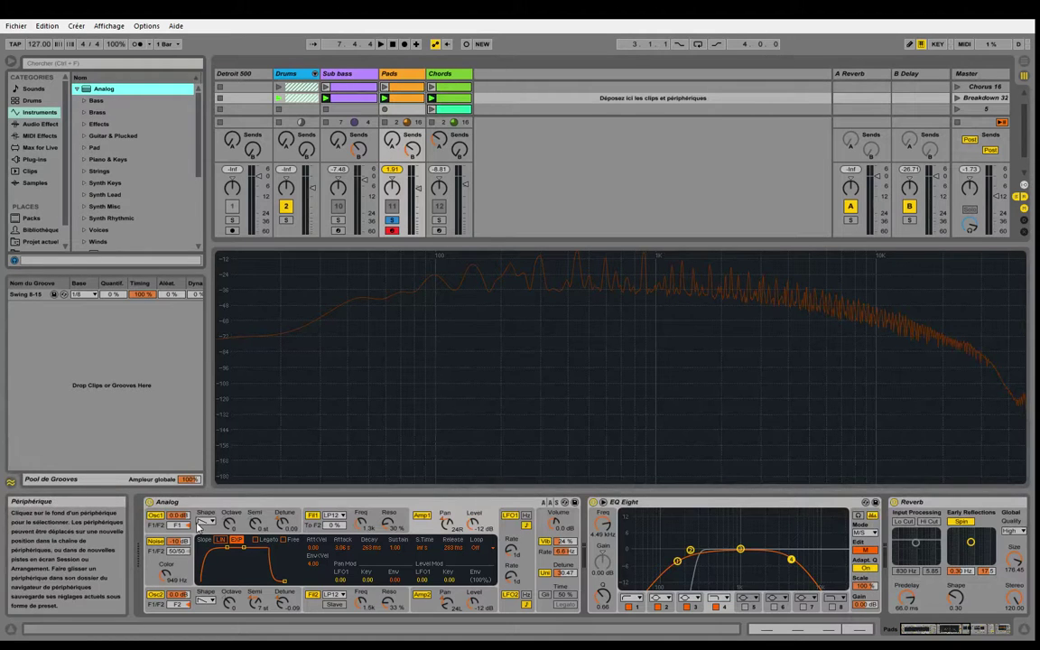
pyautogui.click(310, 519)
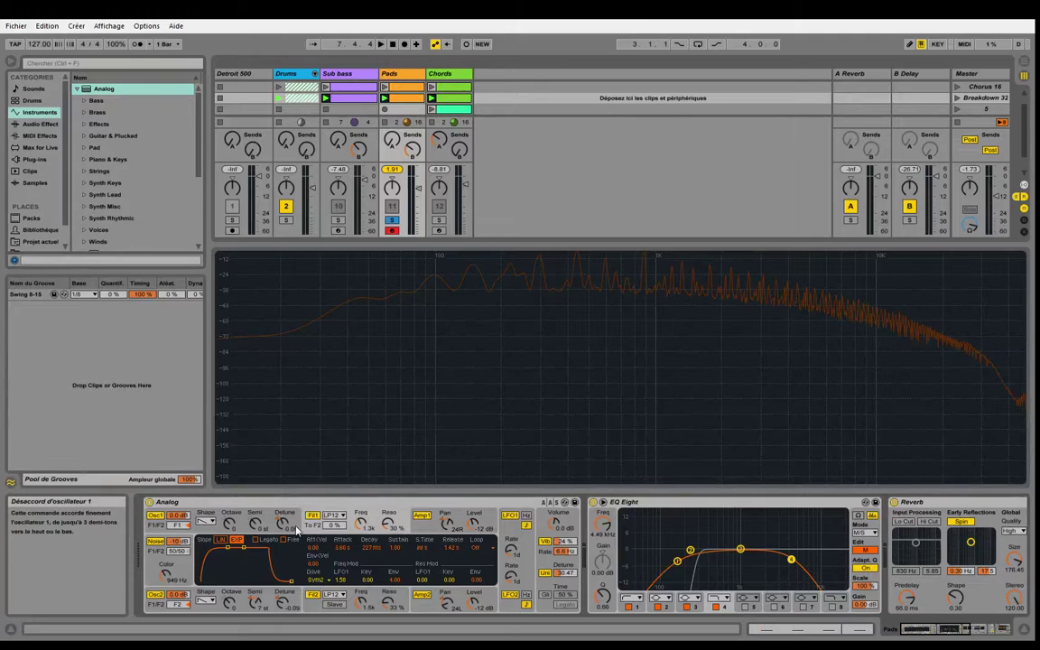